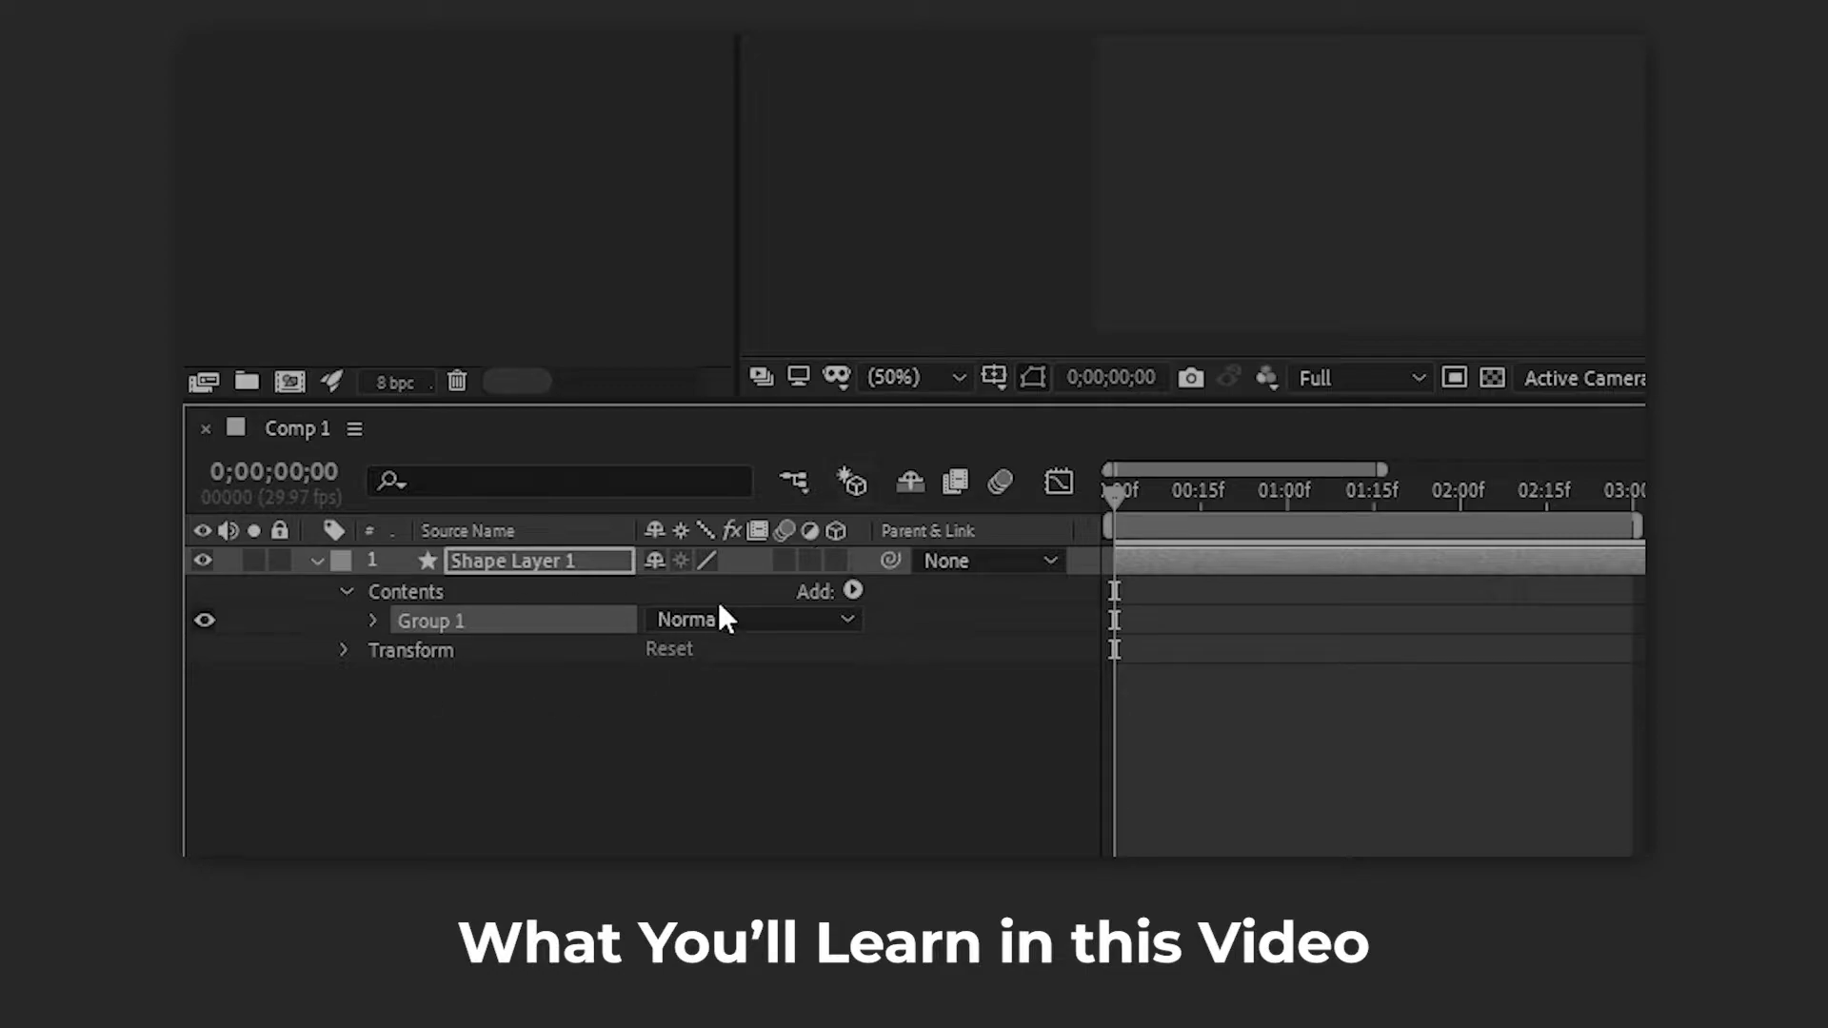
- Add a rectangle path and a fill to the shape group
{"action": "left_click", "coordinate": [853, 590]}
{"action": "left_click", "coordinate": [1009, 119]}
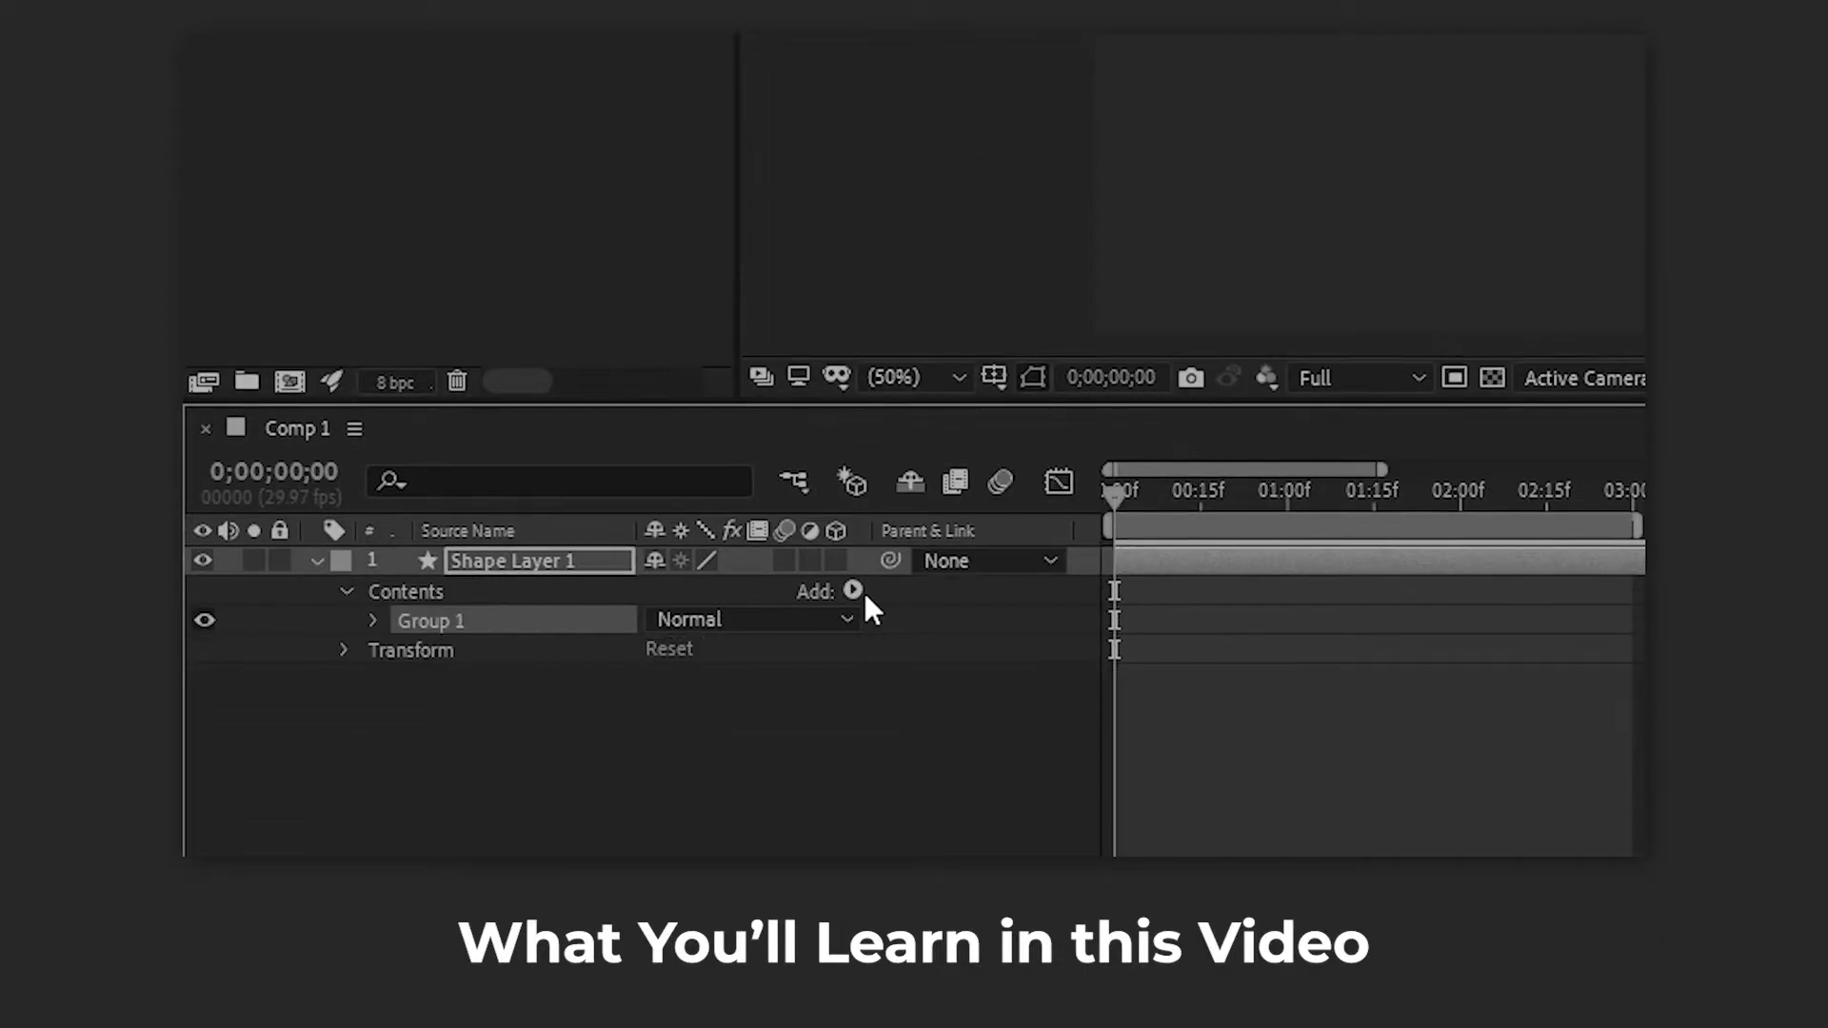
{"action": "left_click", "coordinate": [857, 591]}
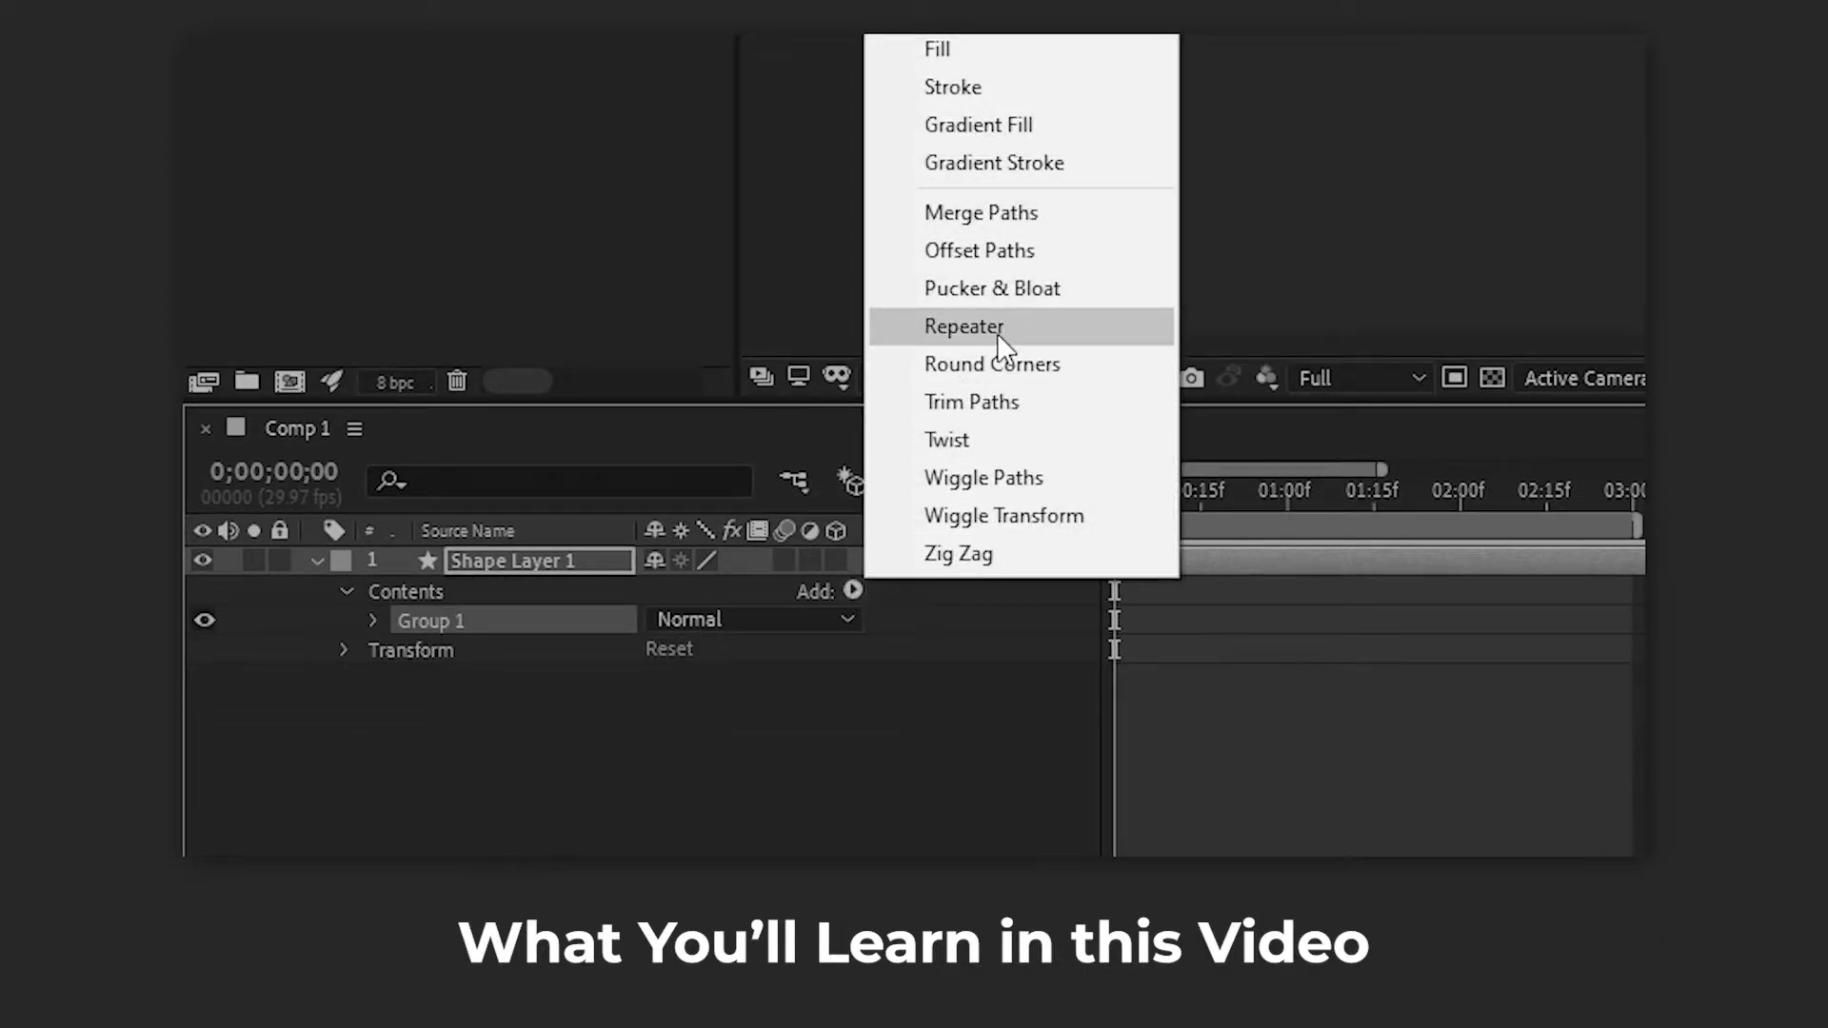
{"action": "left_click", "coordinate": [993, 50]}
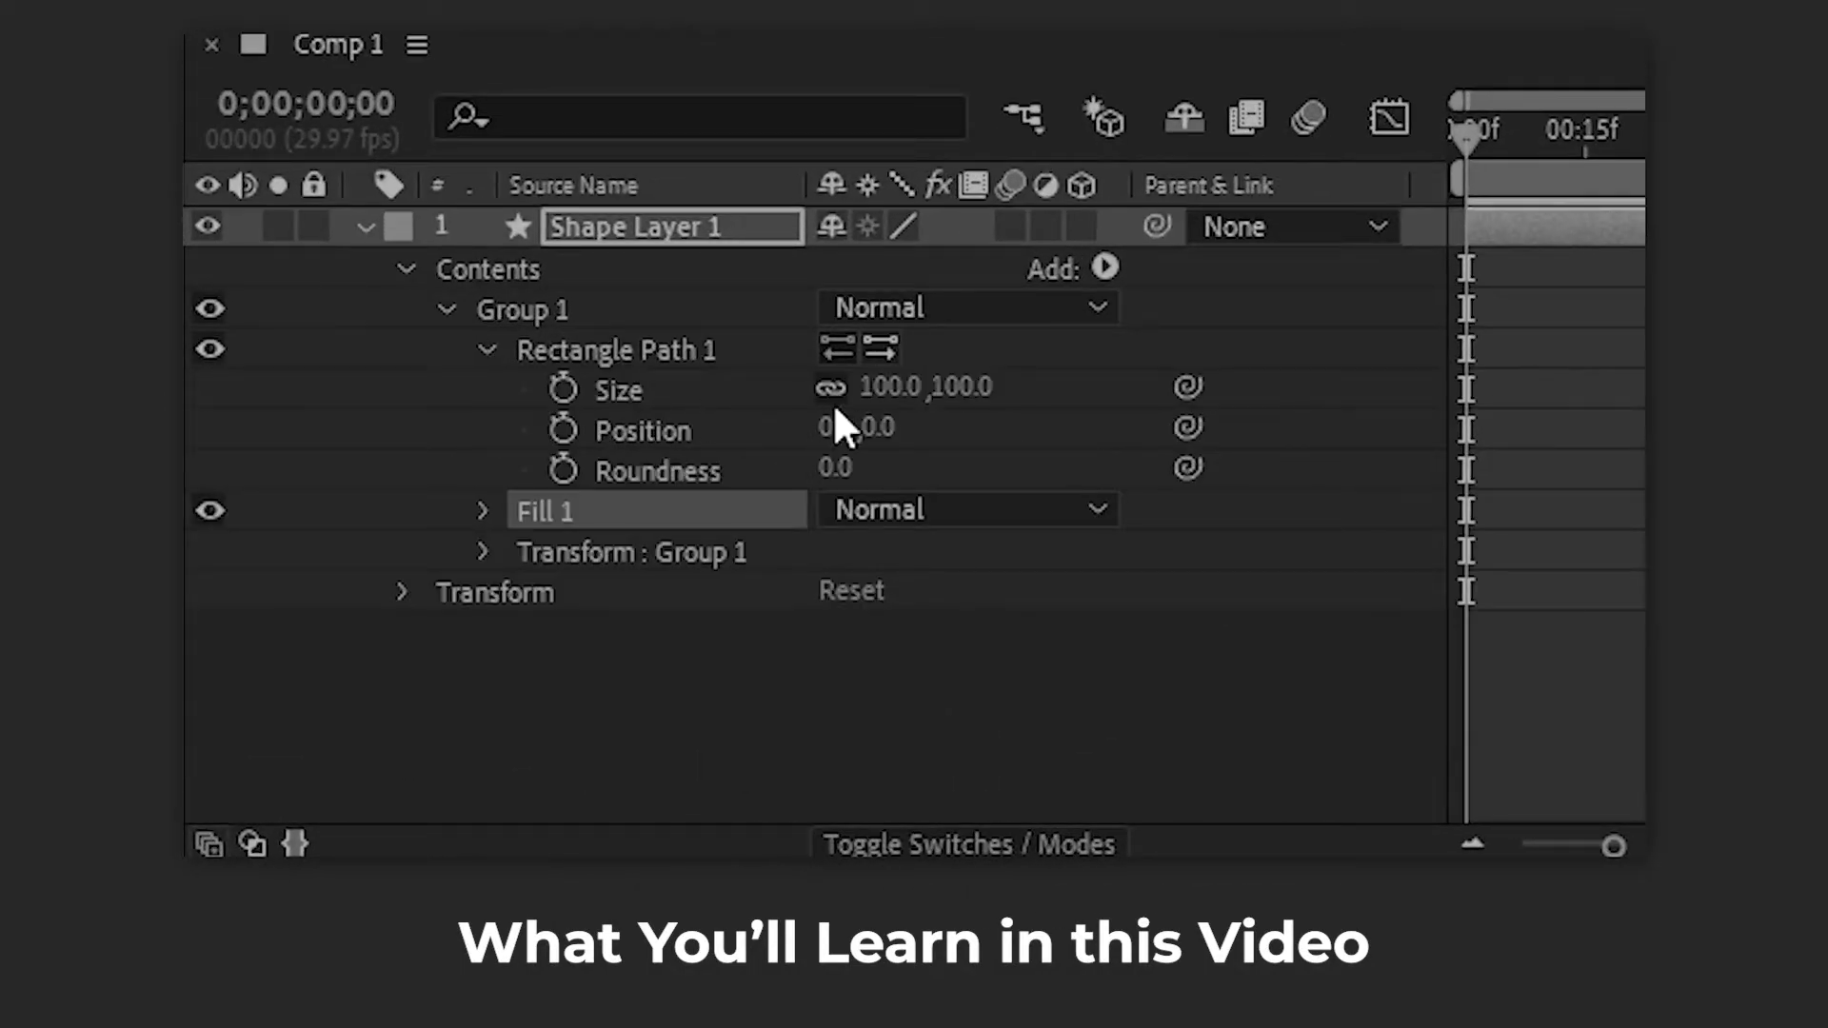
- Enlarge the rectangle to about 1234 × 1428 so it covers the frame
{"action": "left_click_drag", "start_coordinate": [876, 387], "coordinate": [1827, 438]}
{"action": "left_click_drag", "start_coordinate": [980, 390], "coordinate": [1827, 360]}
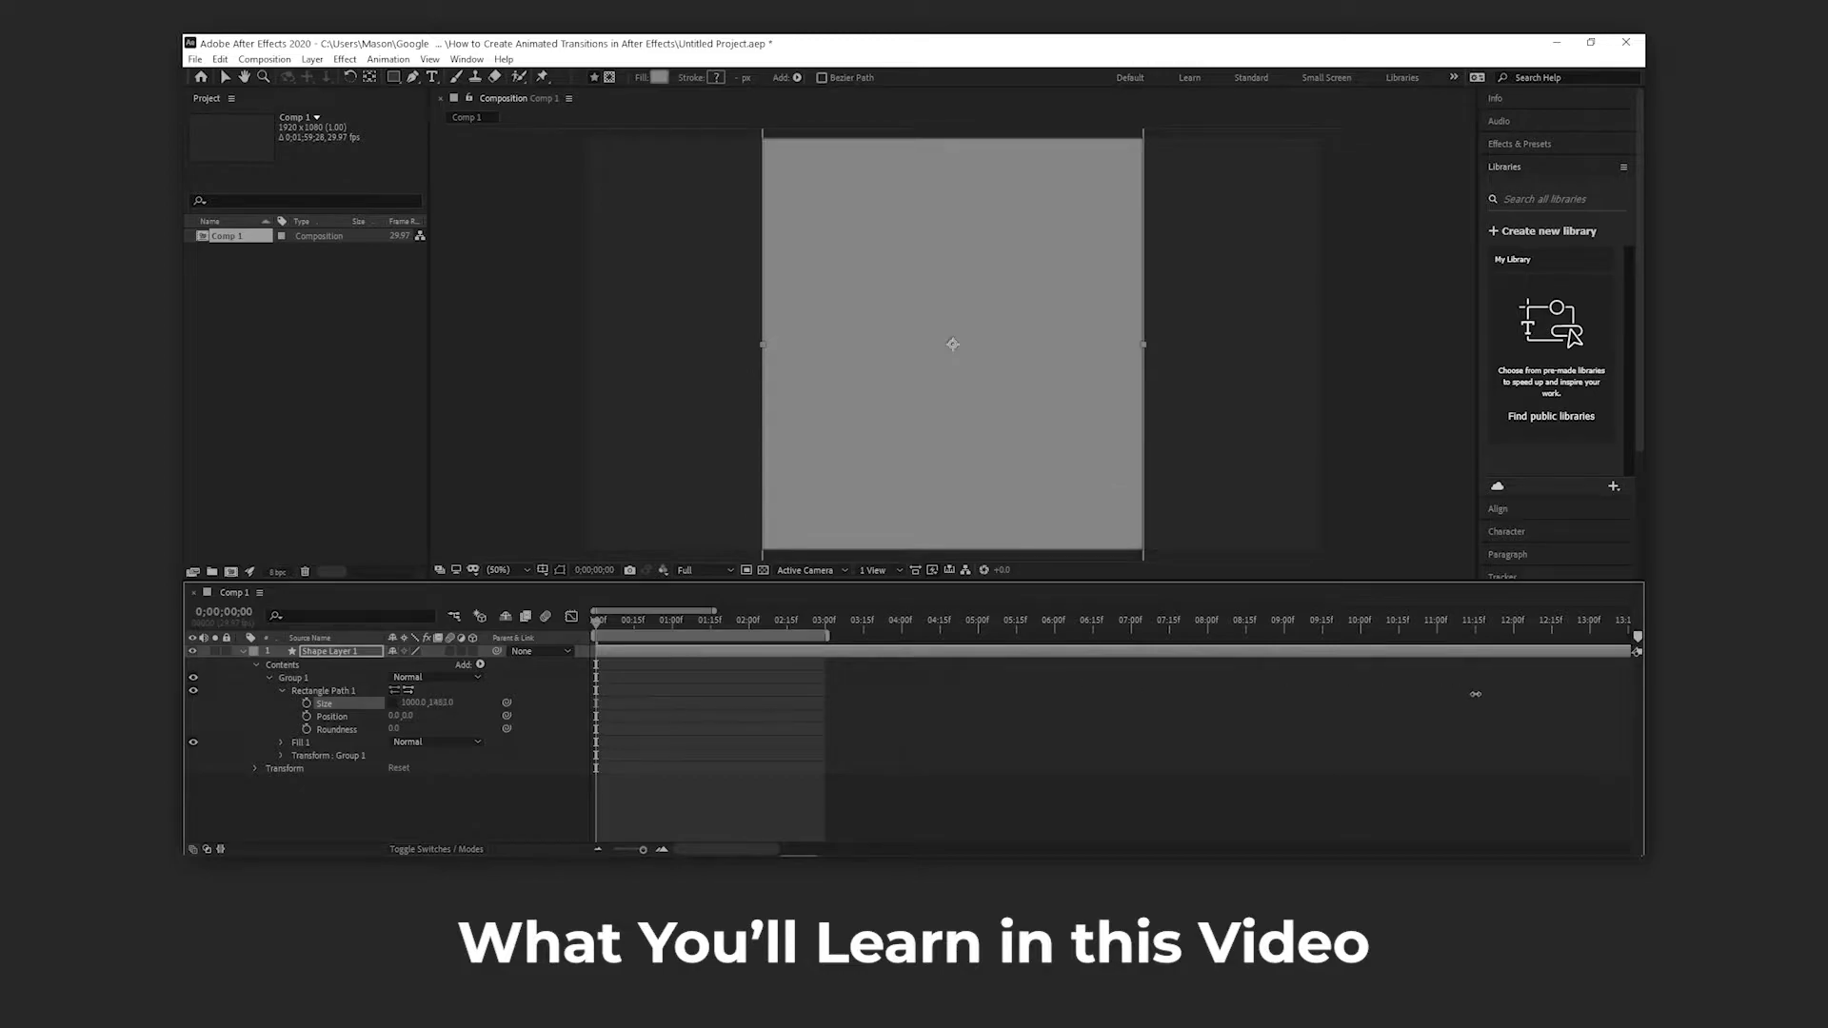
{"action": "left_click_drag", "start_coordinate": [1475, 694], "coordinate": [1486, 694]}
{"action": "left_click_drag", "start_coordinate": [411, 702], "coordinate": [596, 716]}
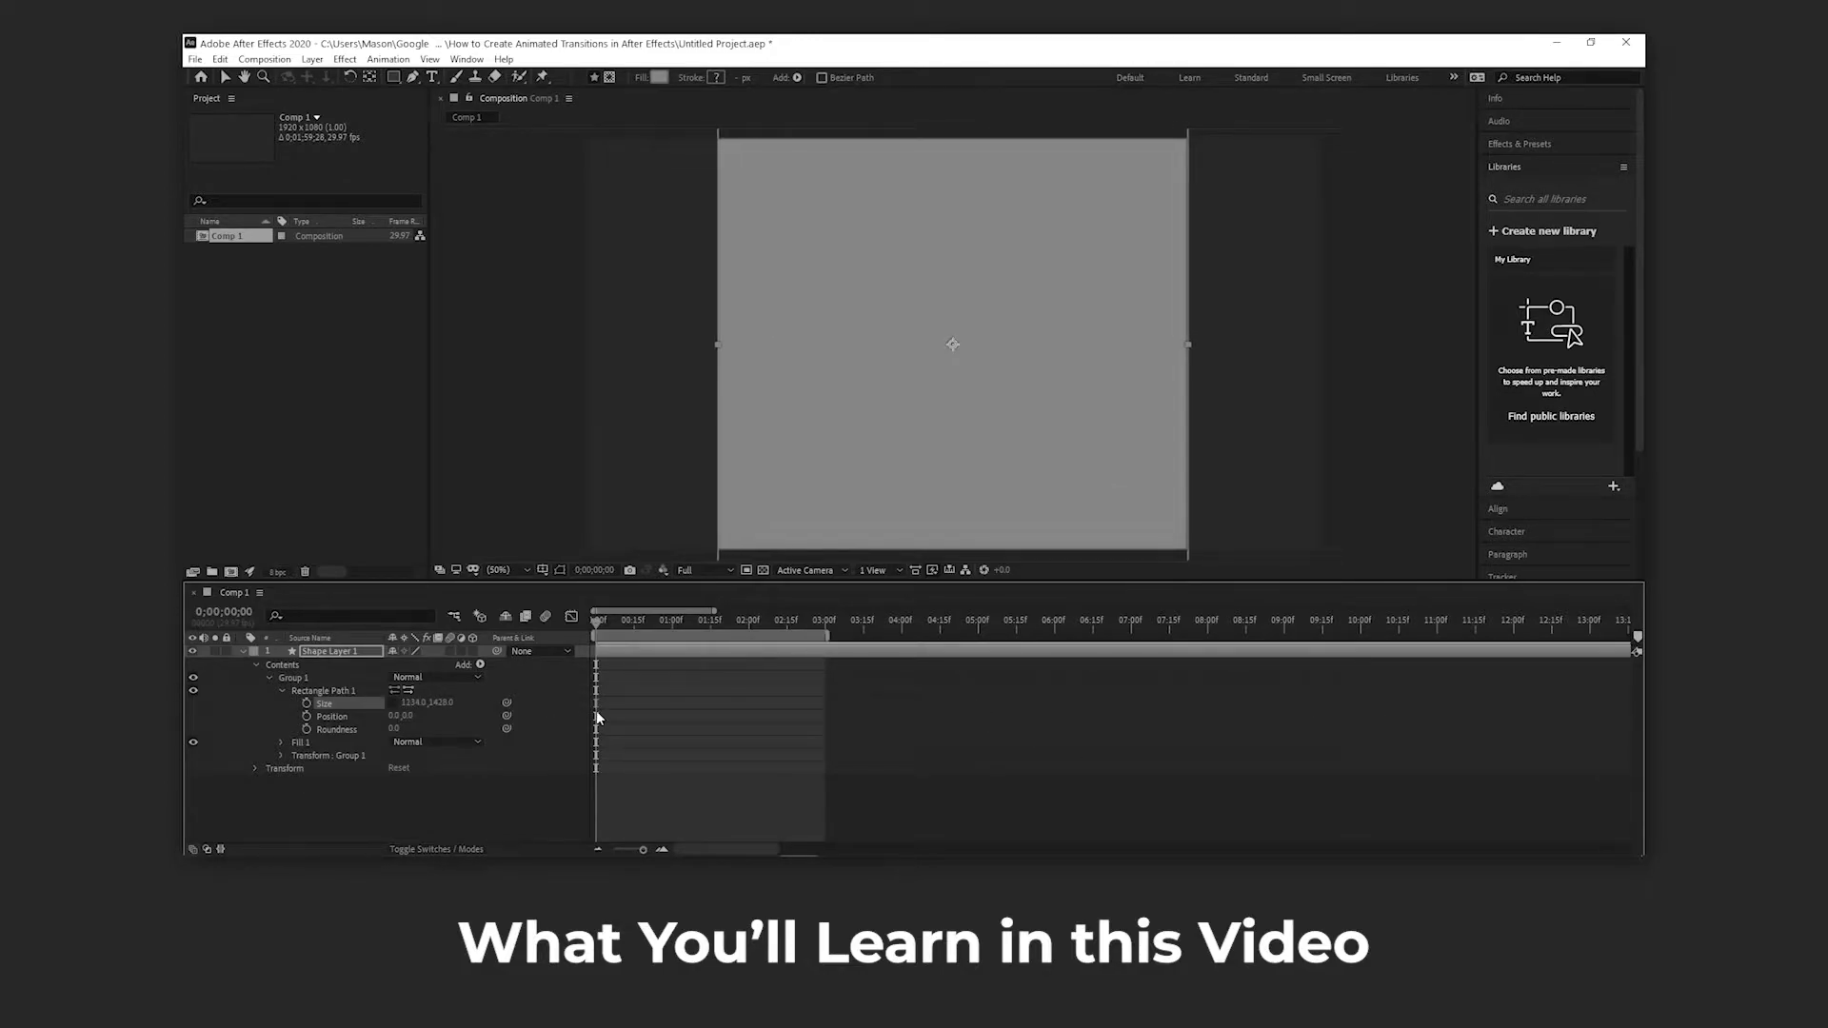
- At 2 seconds, set Position X to 1613, off-screen right, and keyframe it
{"action": "left_click_drag", "start_coordinate": [602, 621], "coordinate": [753, 632]}
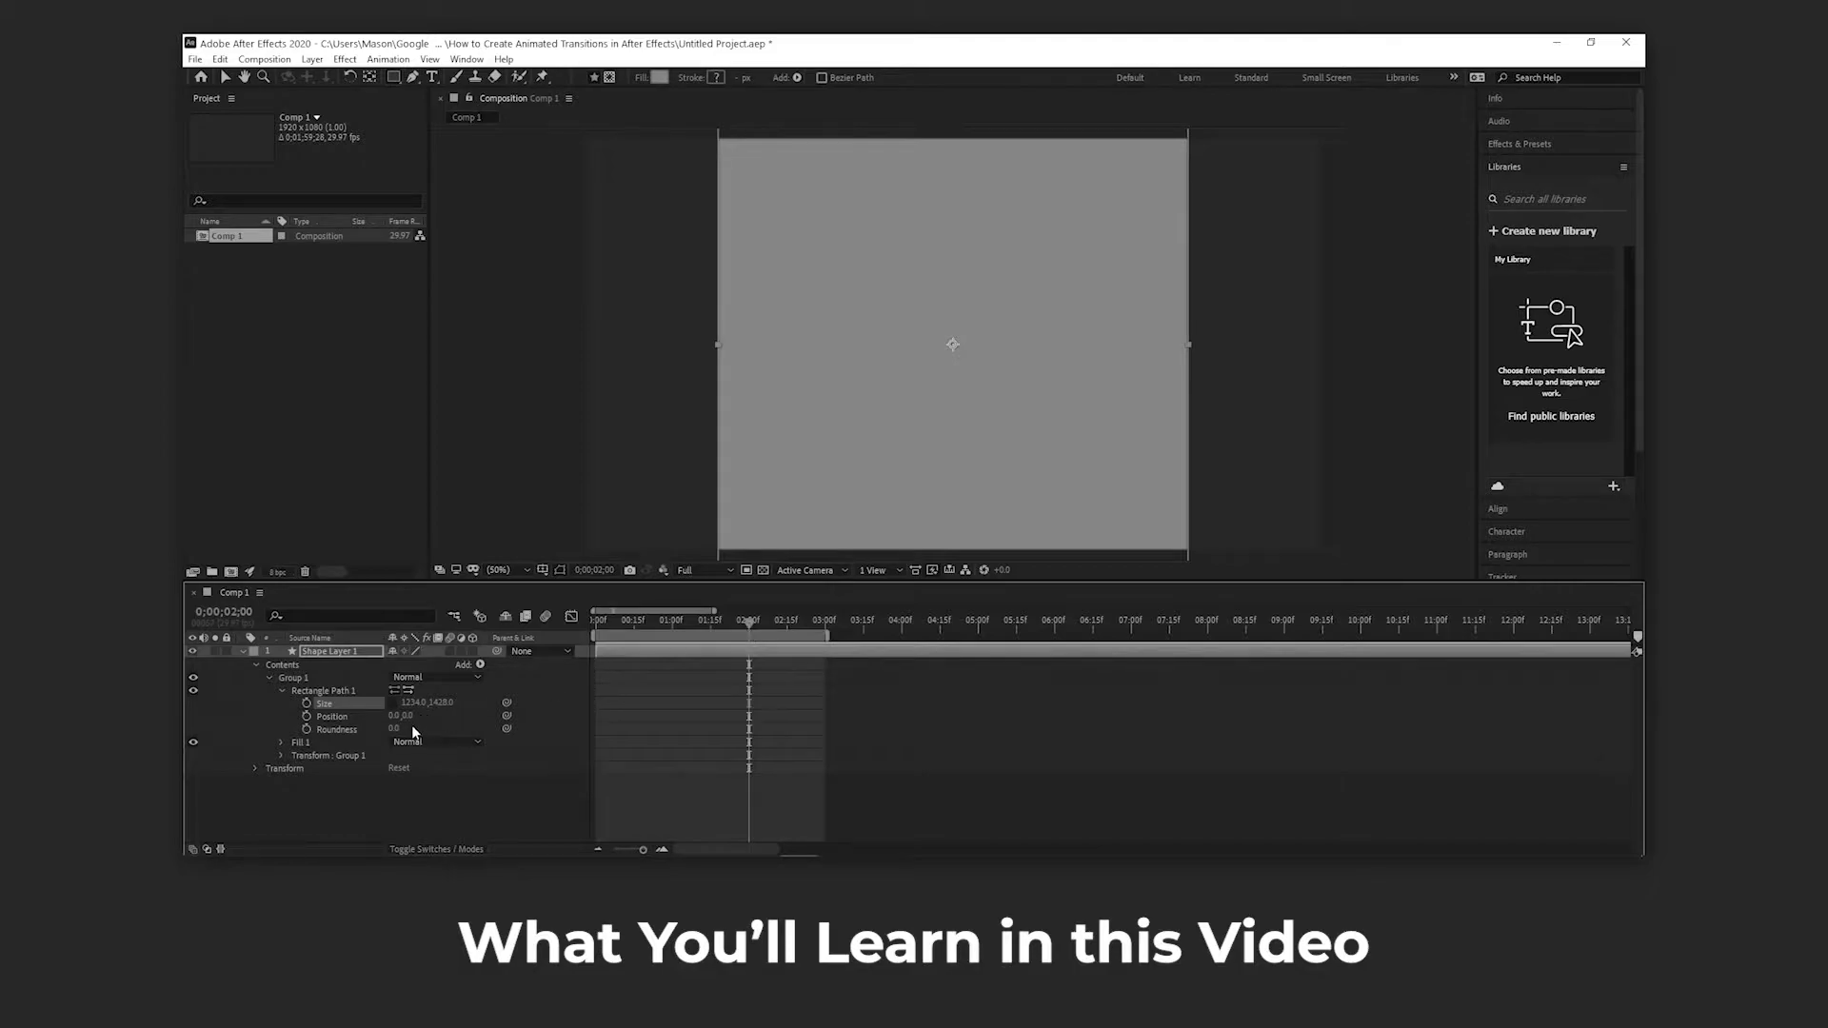
{"action": "left_click", "coordinate": [306, 716]}
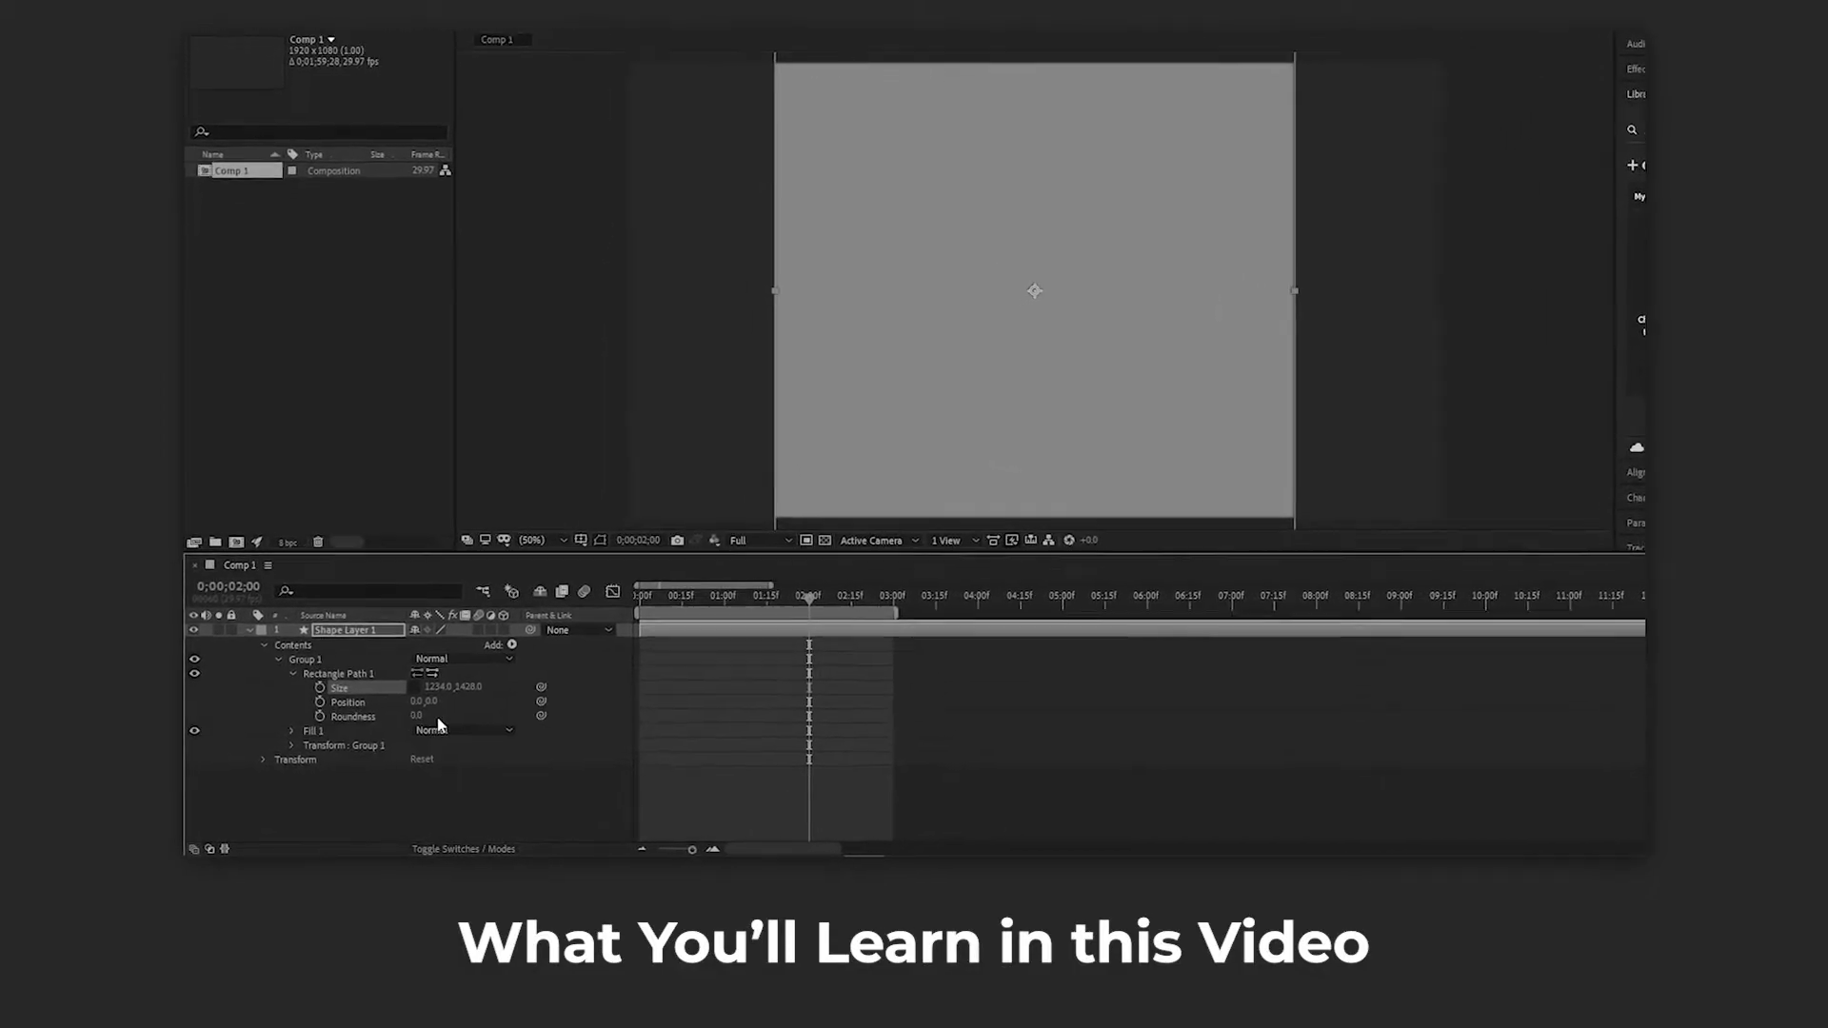
{"action": "left_click", "coordinate": [393, 715]}
{"action": "type", "text": "1536"}
{"action": "key", "text": "Return"}
{"action": "left_click_drag", "start_coordinate": [473, 671], "coordinate": [527, 693]}
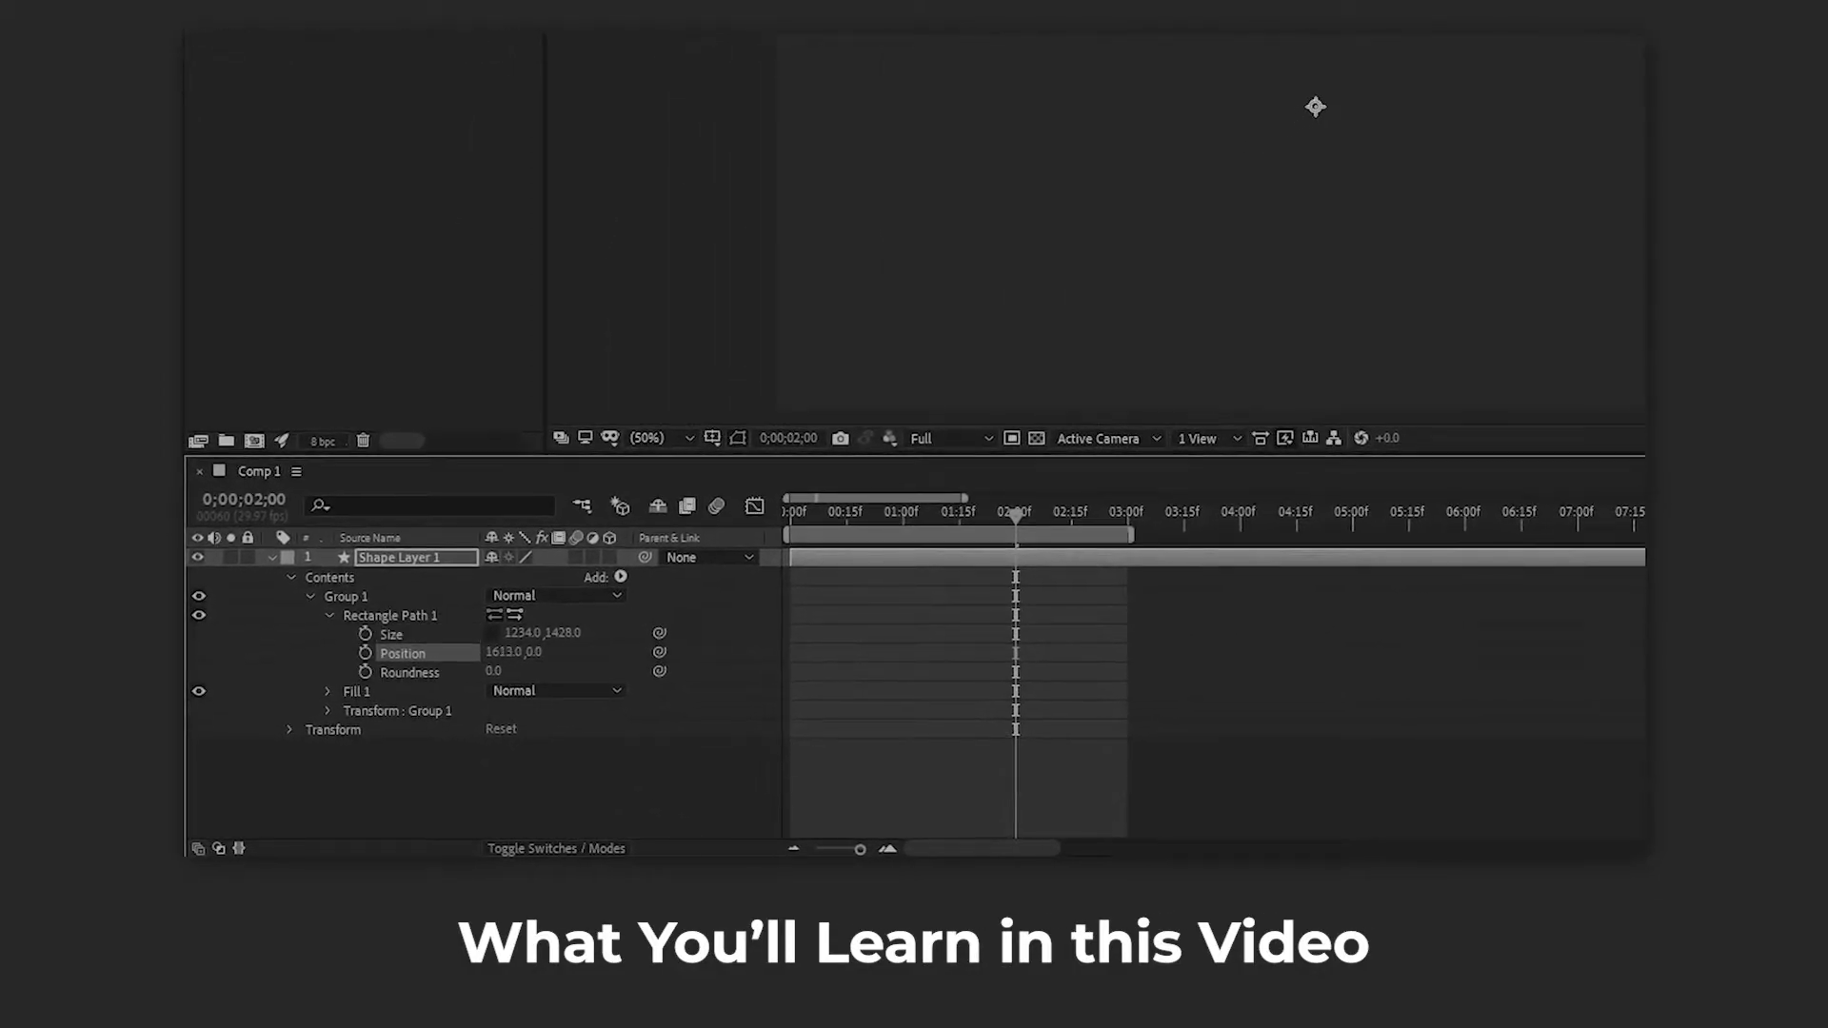
{"action": "left_click", "coordinate": [364, 652]}
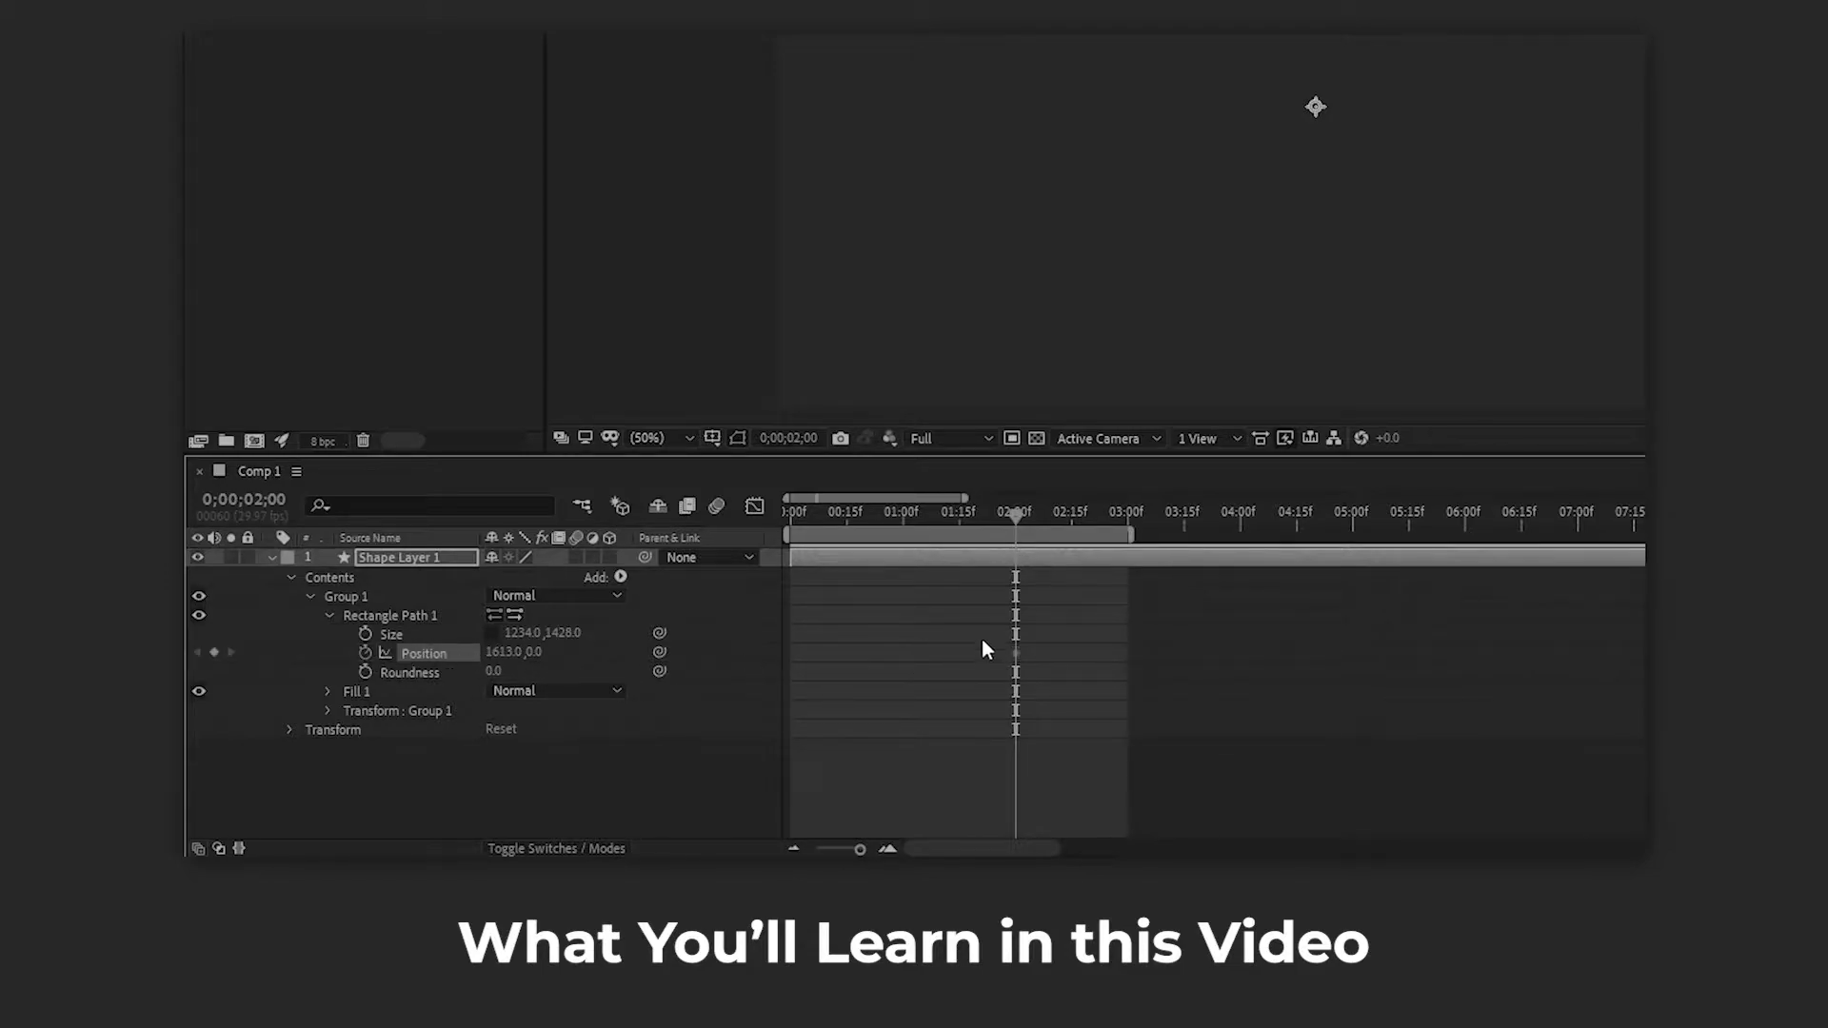
- Apply Easy Ease to the rectangle's Position keyframe
{"action": "left_click_drag", "start_coordinate": [1019, 517], "coordinate": [723, 519]}
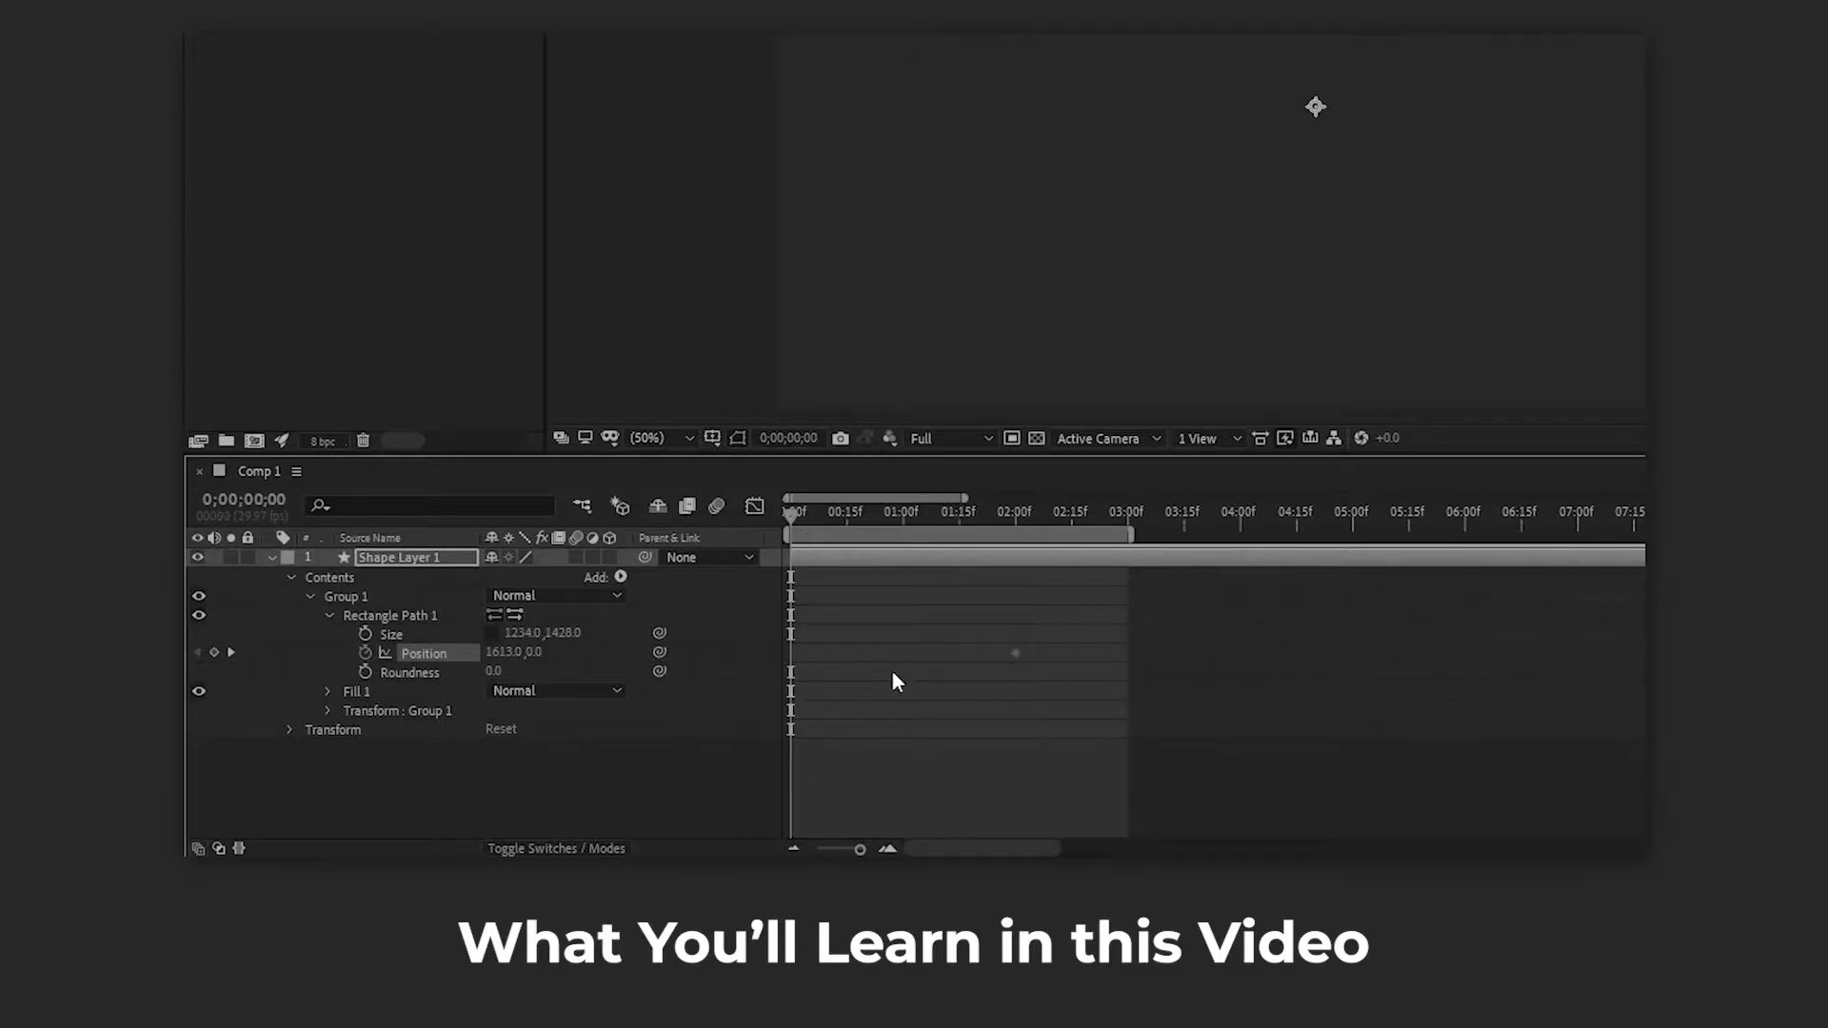
{"action": "right_click", "coordinate": [1015, 653]}
{"action": "mouse_move", "coordinate": [1116, 644]}
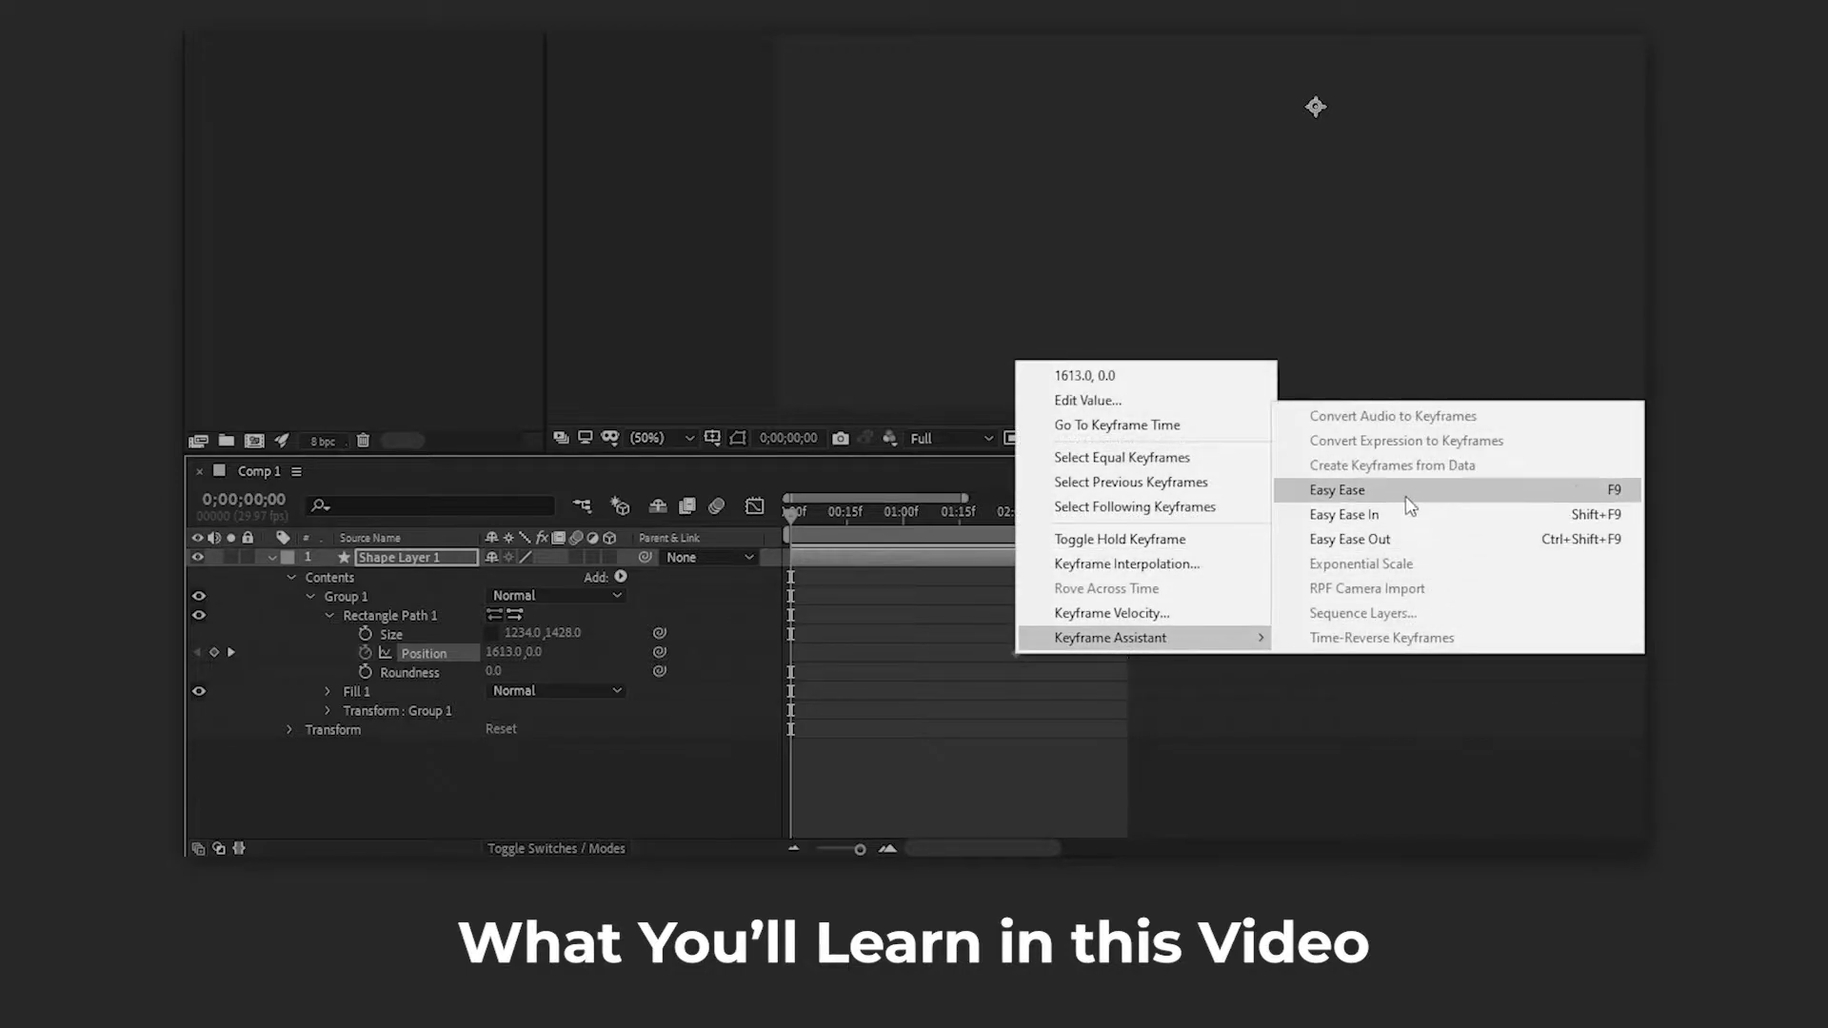
{"action": "left_click_drag", "start_coordinate": [986, 633], "coordinate": [1063, 688]}
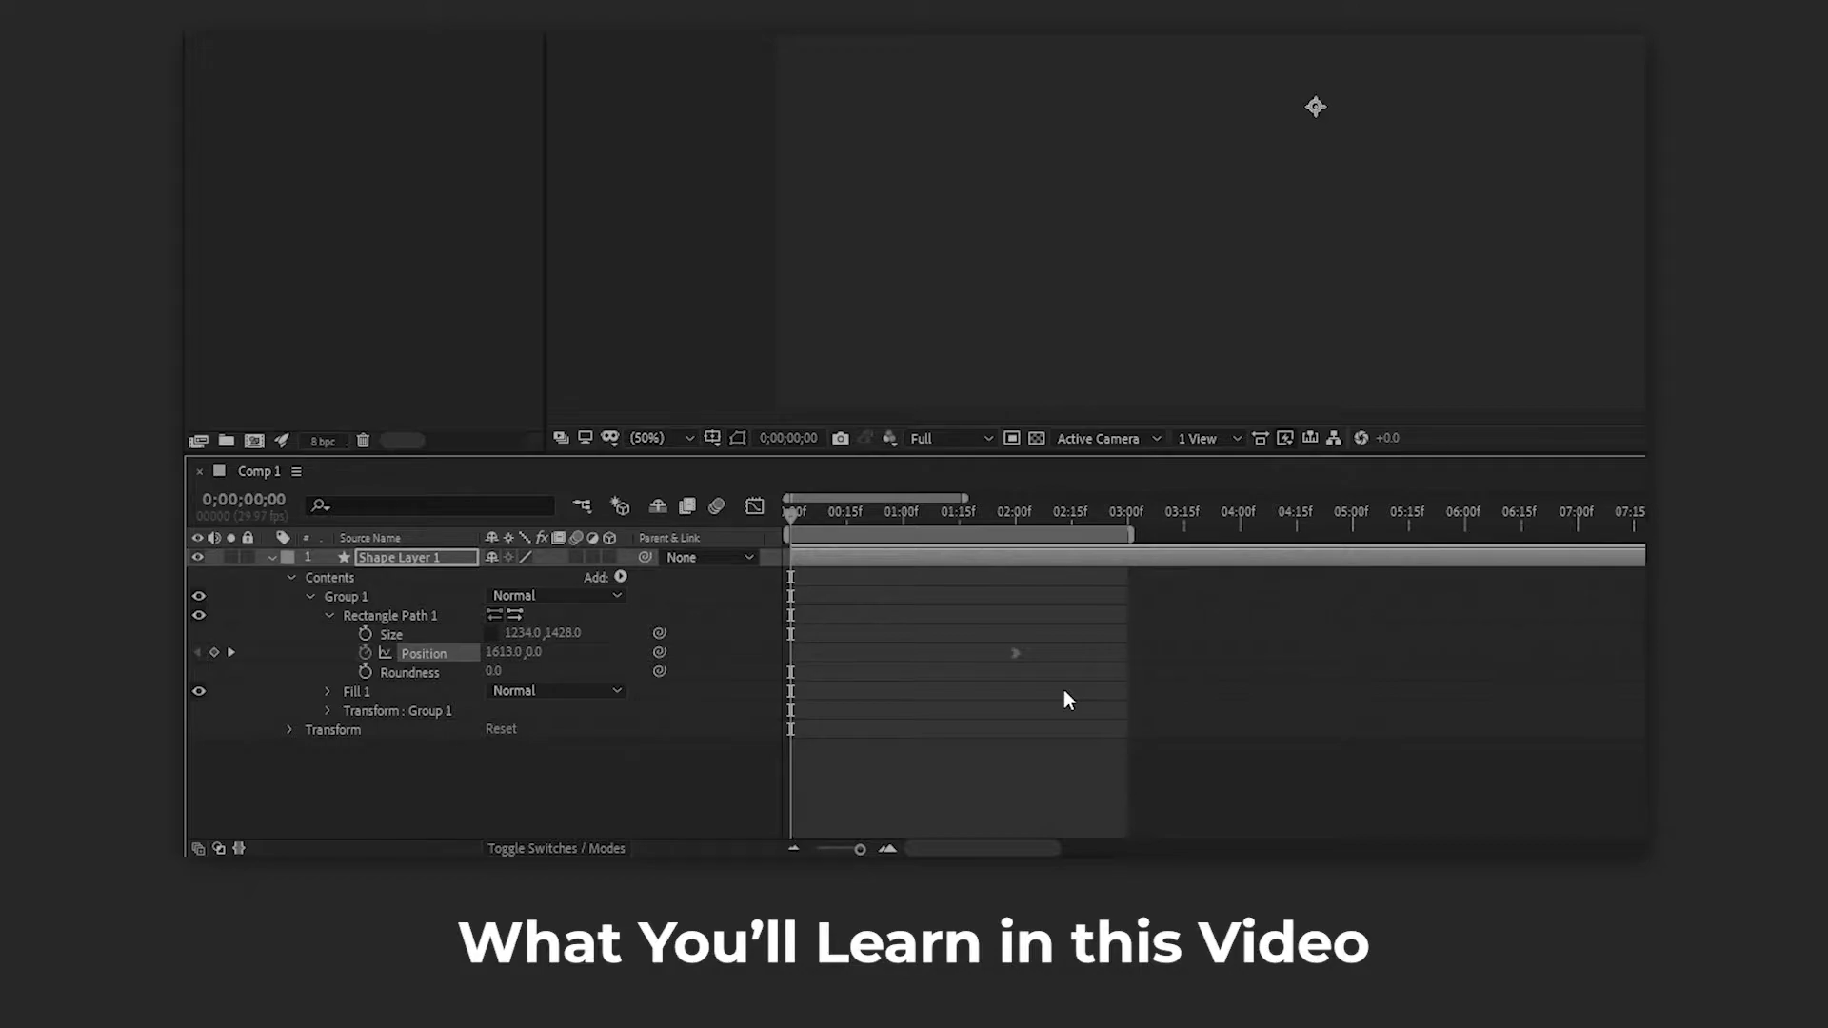
- Set Position X to -1630 at 0 seconds and preview the eased slide
{"action": "left_click", "coordinate": [499, 652]}
{"action": "type", "text": "0"}
{"action": "key", "text": "Return"}
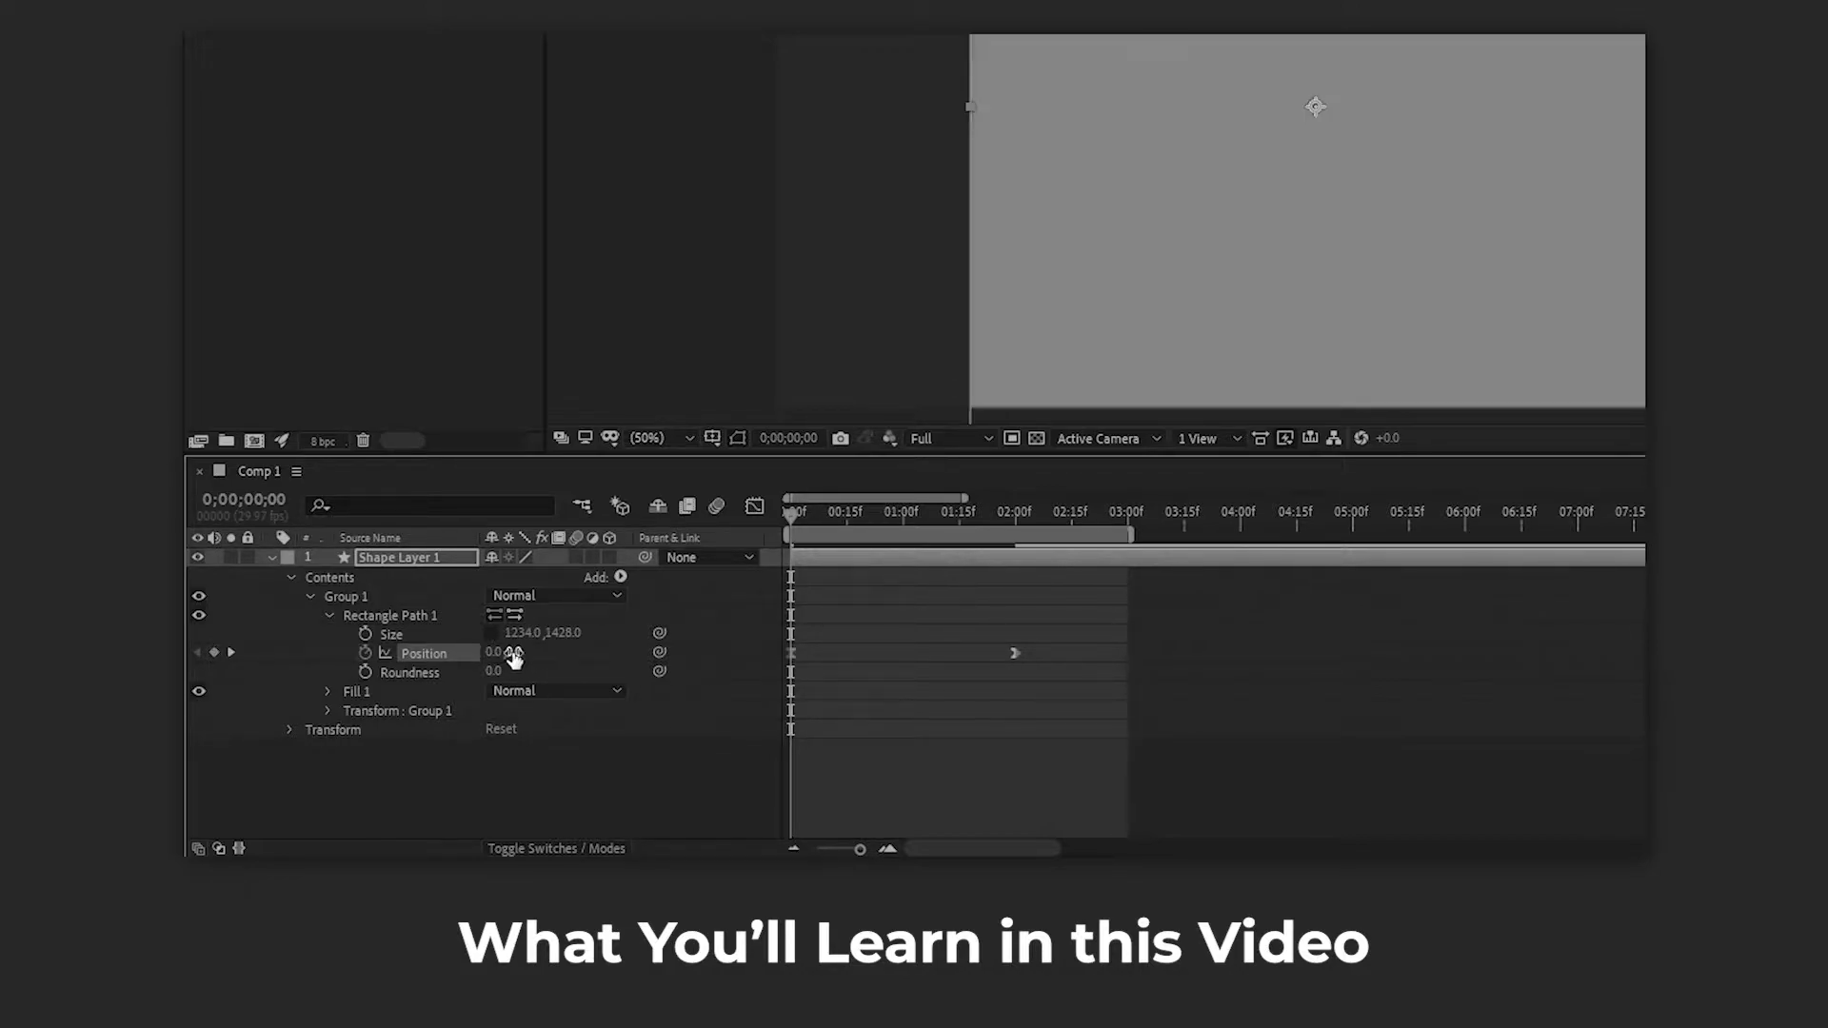
{"action": "left_click_drag", "start_coordinate": [499, 654], "coordinate": [189, 678]}
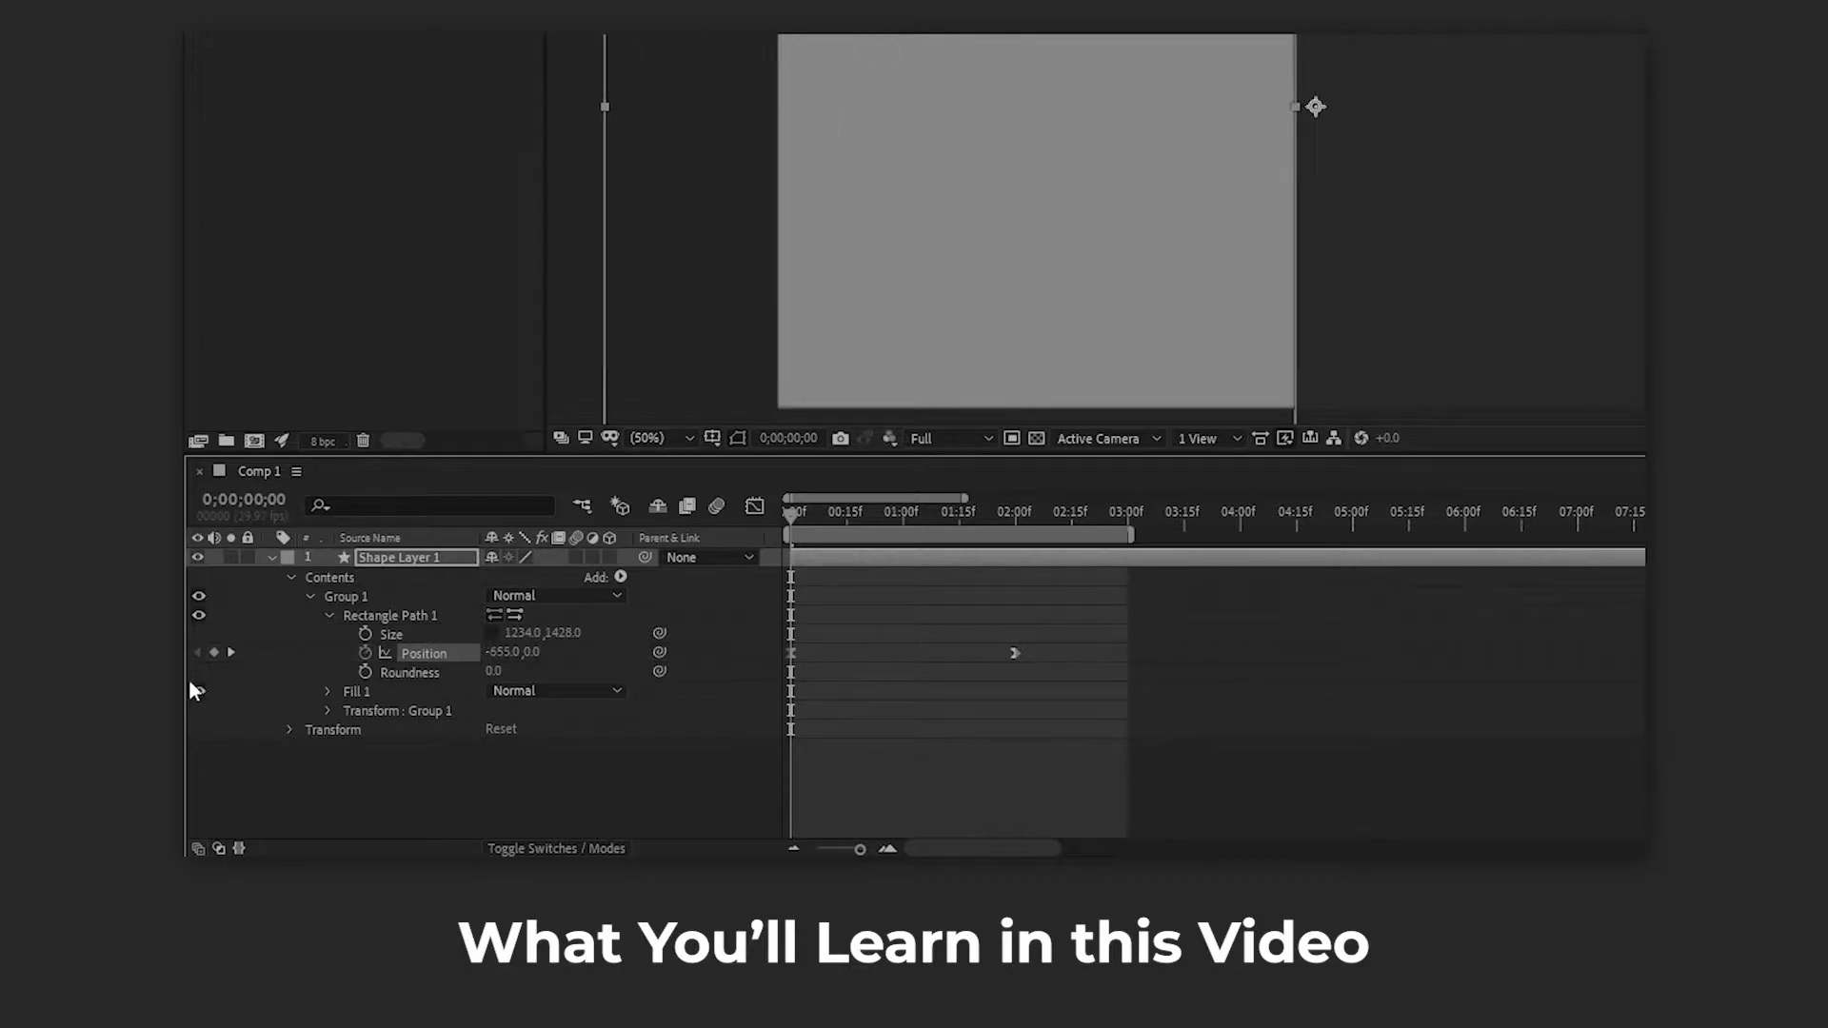
{"action": "left_click_drag", "start_coordinate": [512, 657], "coordinate": [269, 674]}
{"action": "left_click_drag", "start_coordinate": [521, 674], "coordinate": [448, 655]}
{"action": "key", "text": "space"}
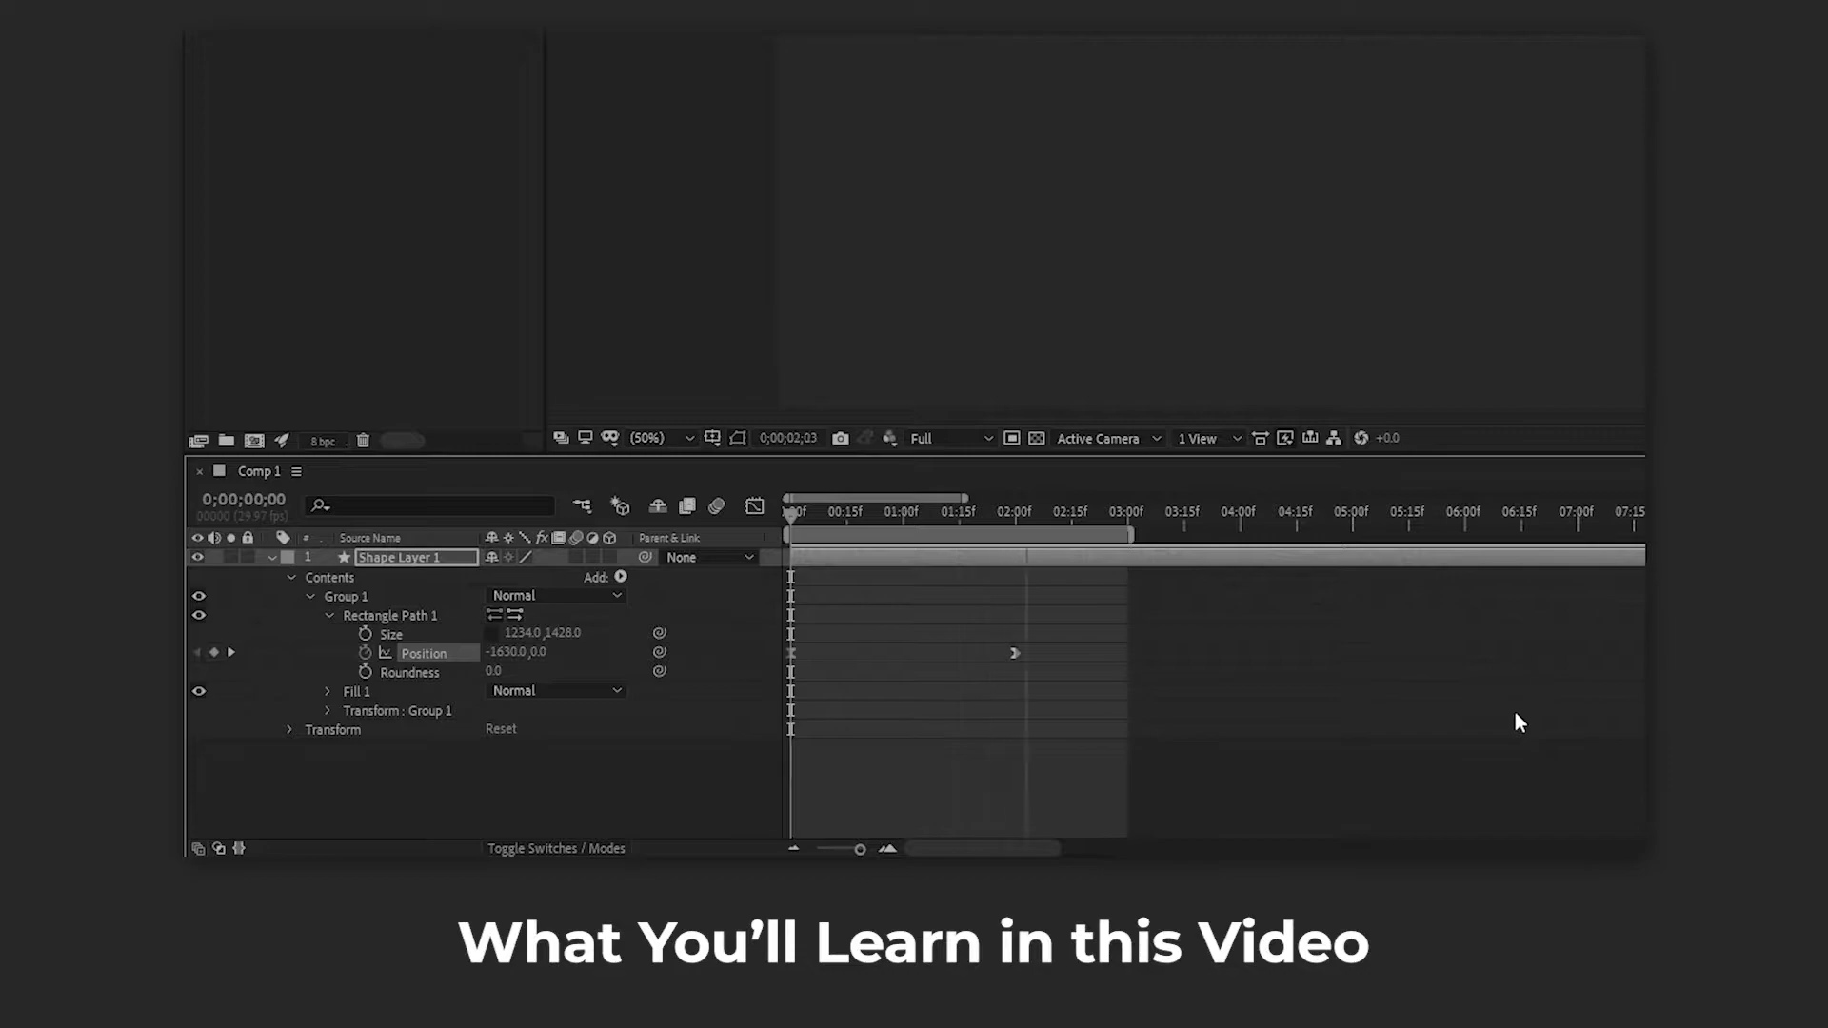
{"action": "key", "text": "space"}
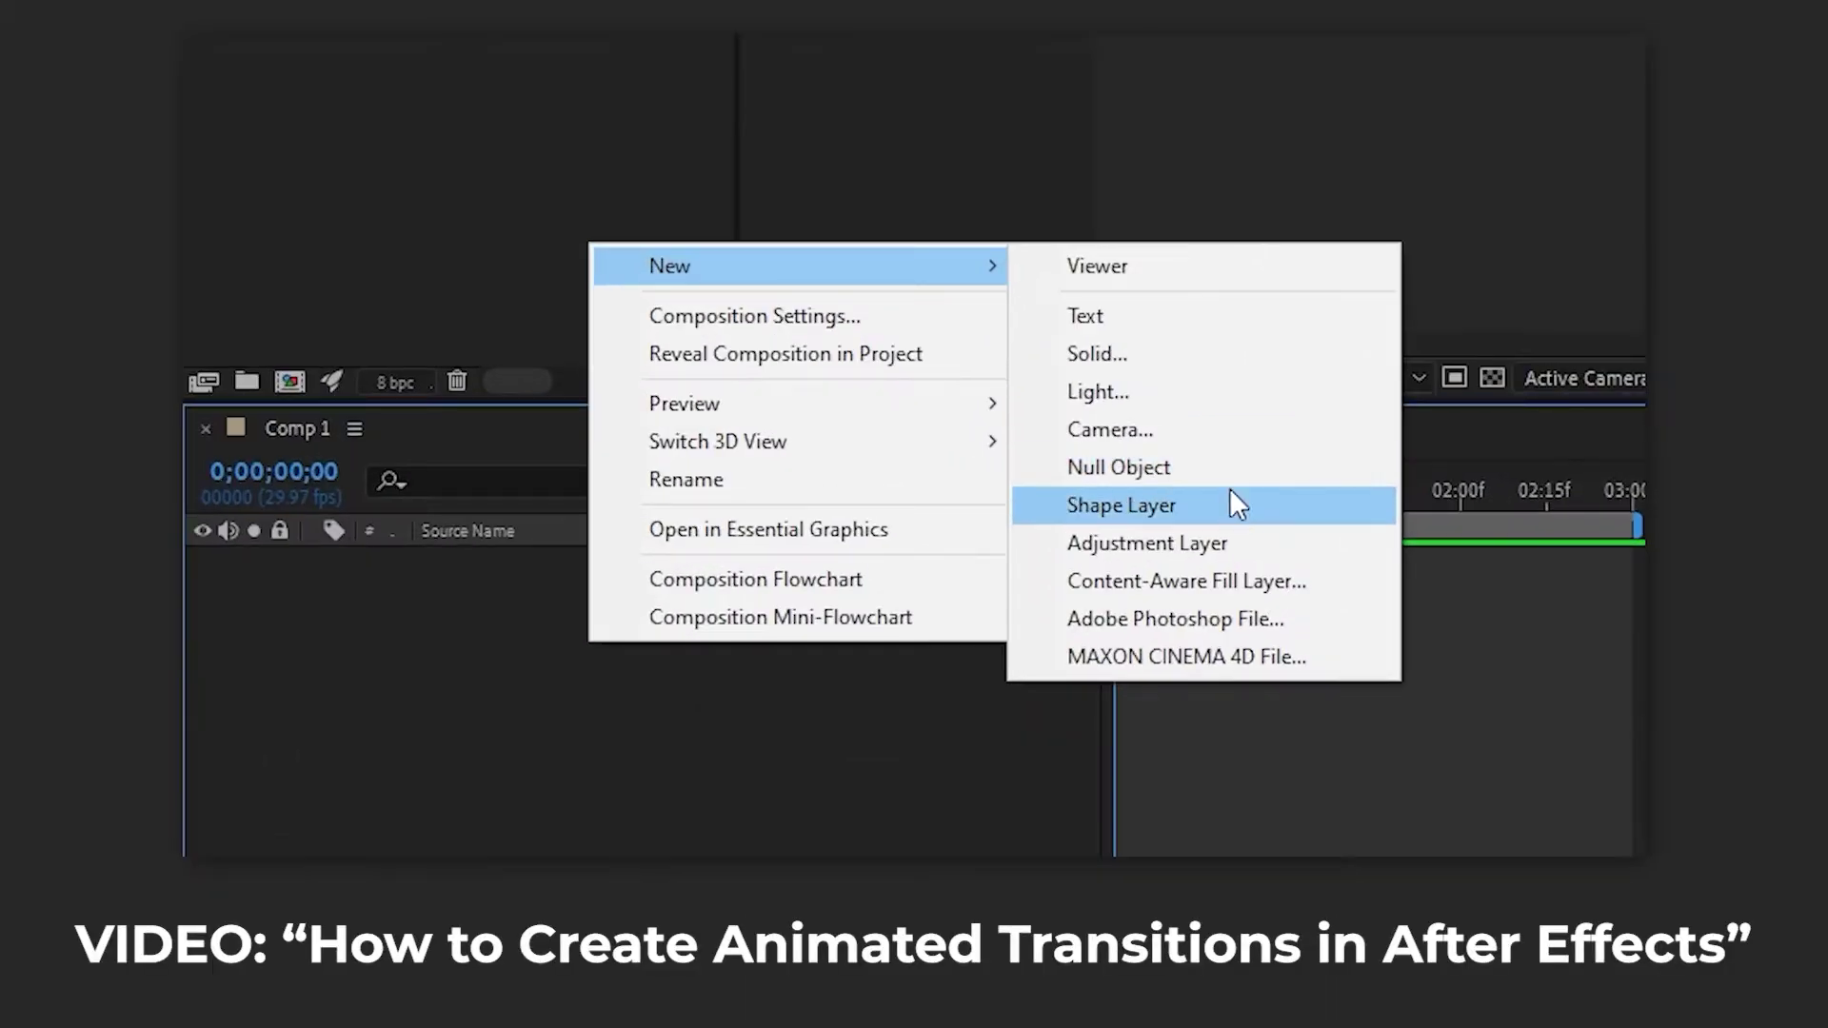
- Add Shape Layer 1 to Comp 1 with Group 1 holding Rectangle Path 1 and Fill 1
{"action": "left_click", "coordinate": [1231, 493]}
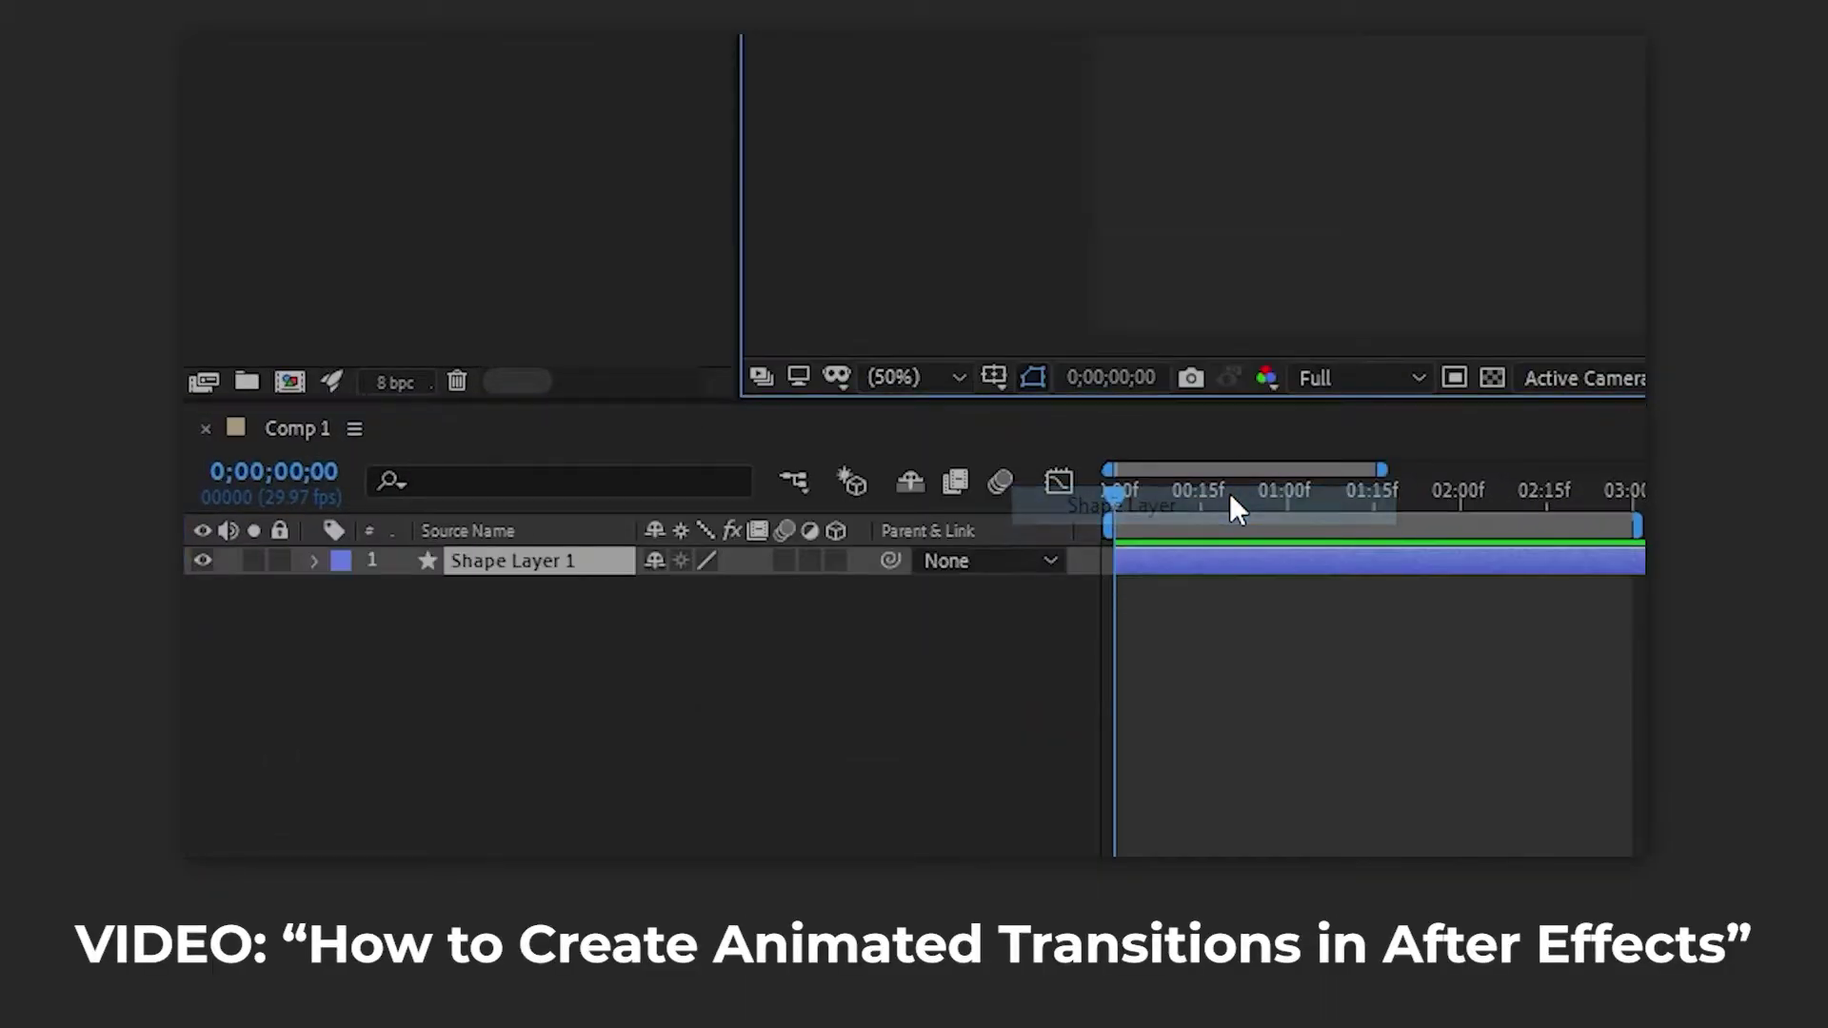
{"action": "left_click", "coordinate": [313, 562]}
{"action": "left_click", "coordinate": [852, 591]}
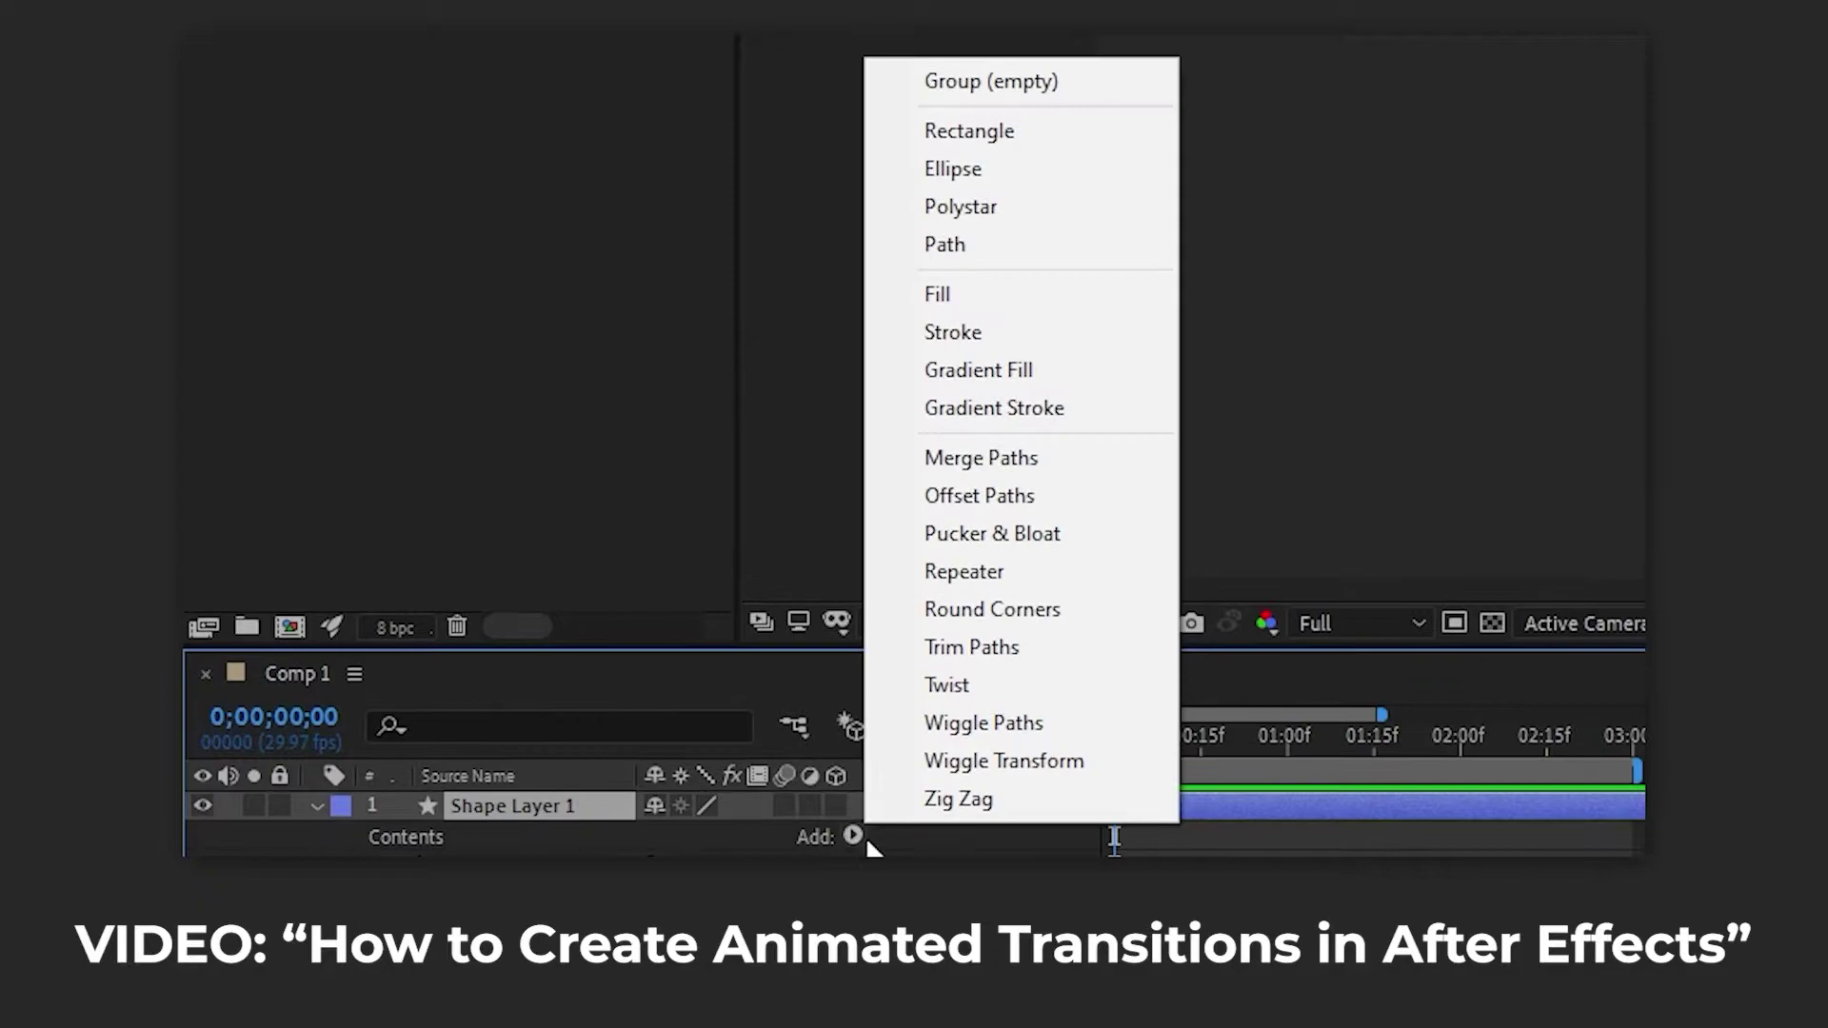
{"action": "left_click", "coordinate": [1008, 86]}
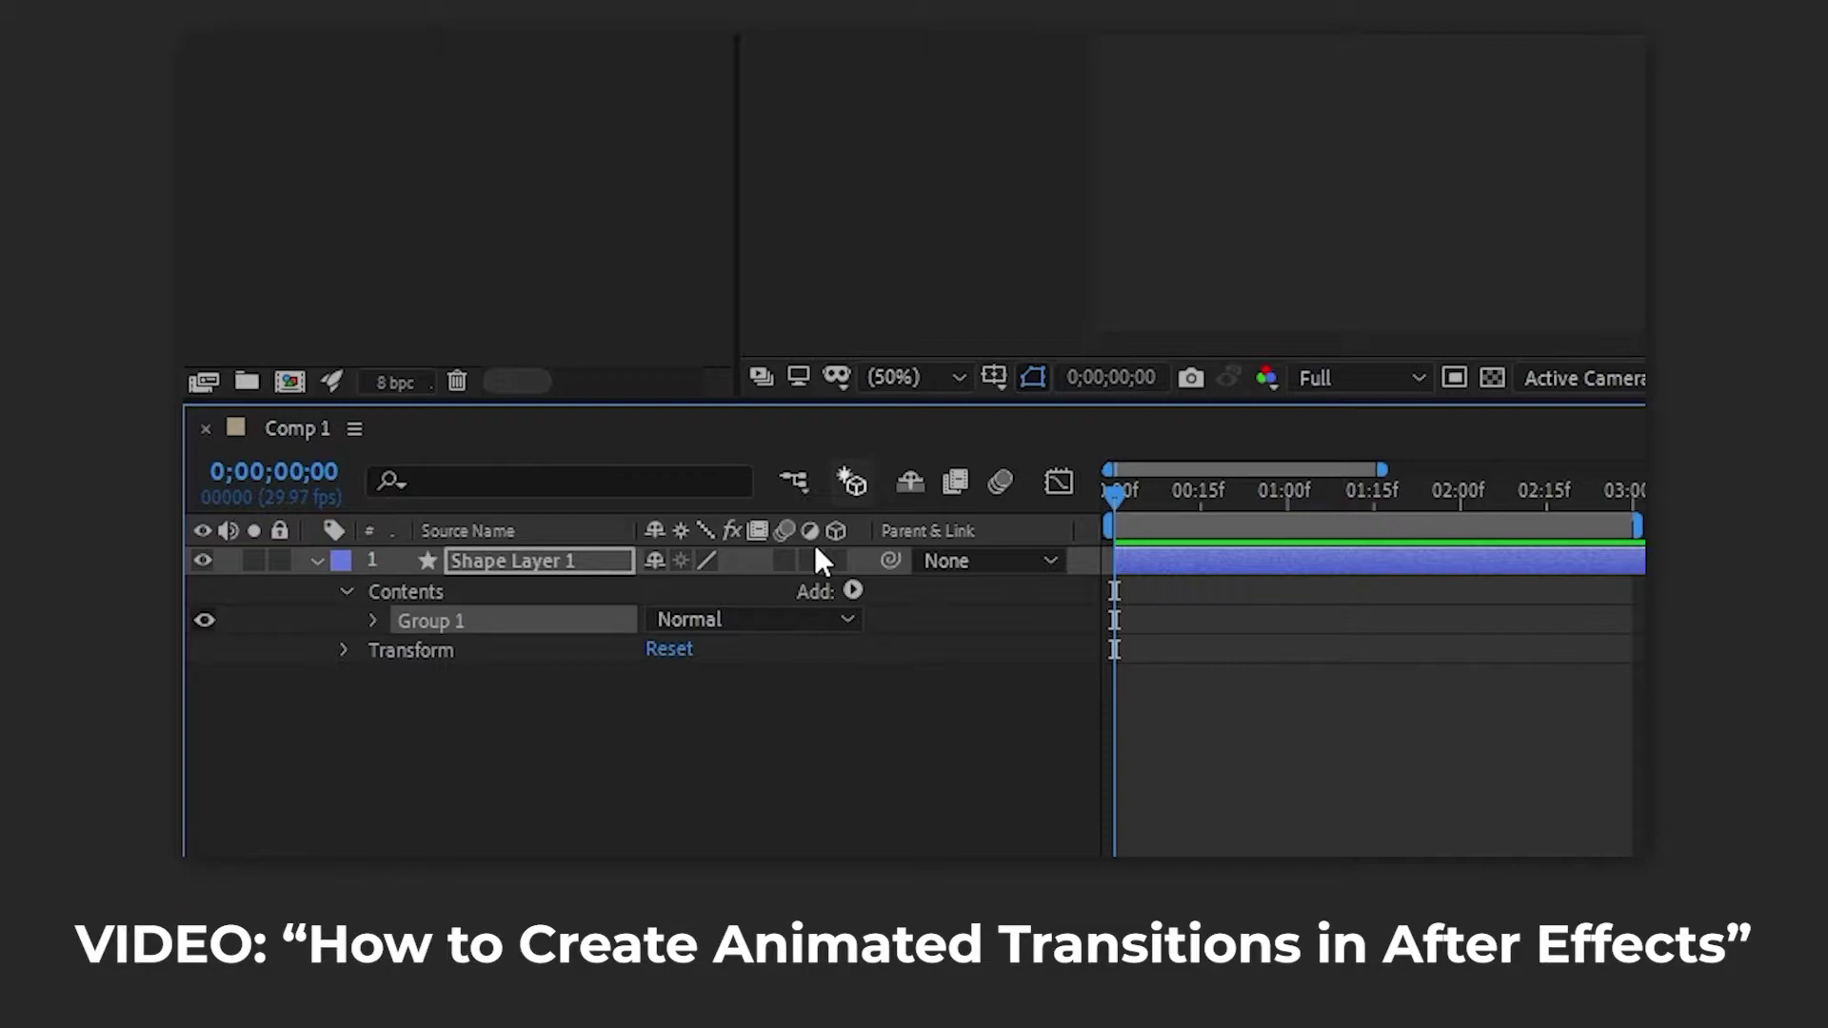
{"action": "left_click", "coordinate": [852, 591]}
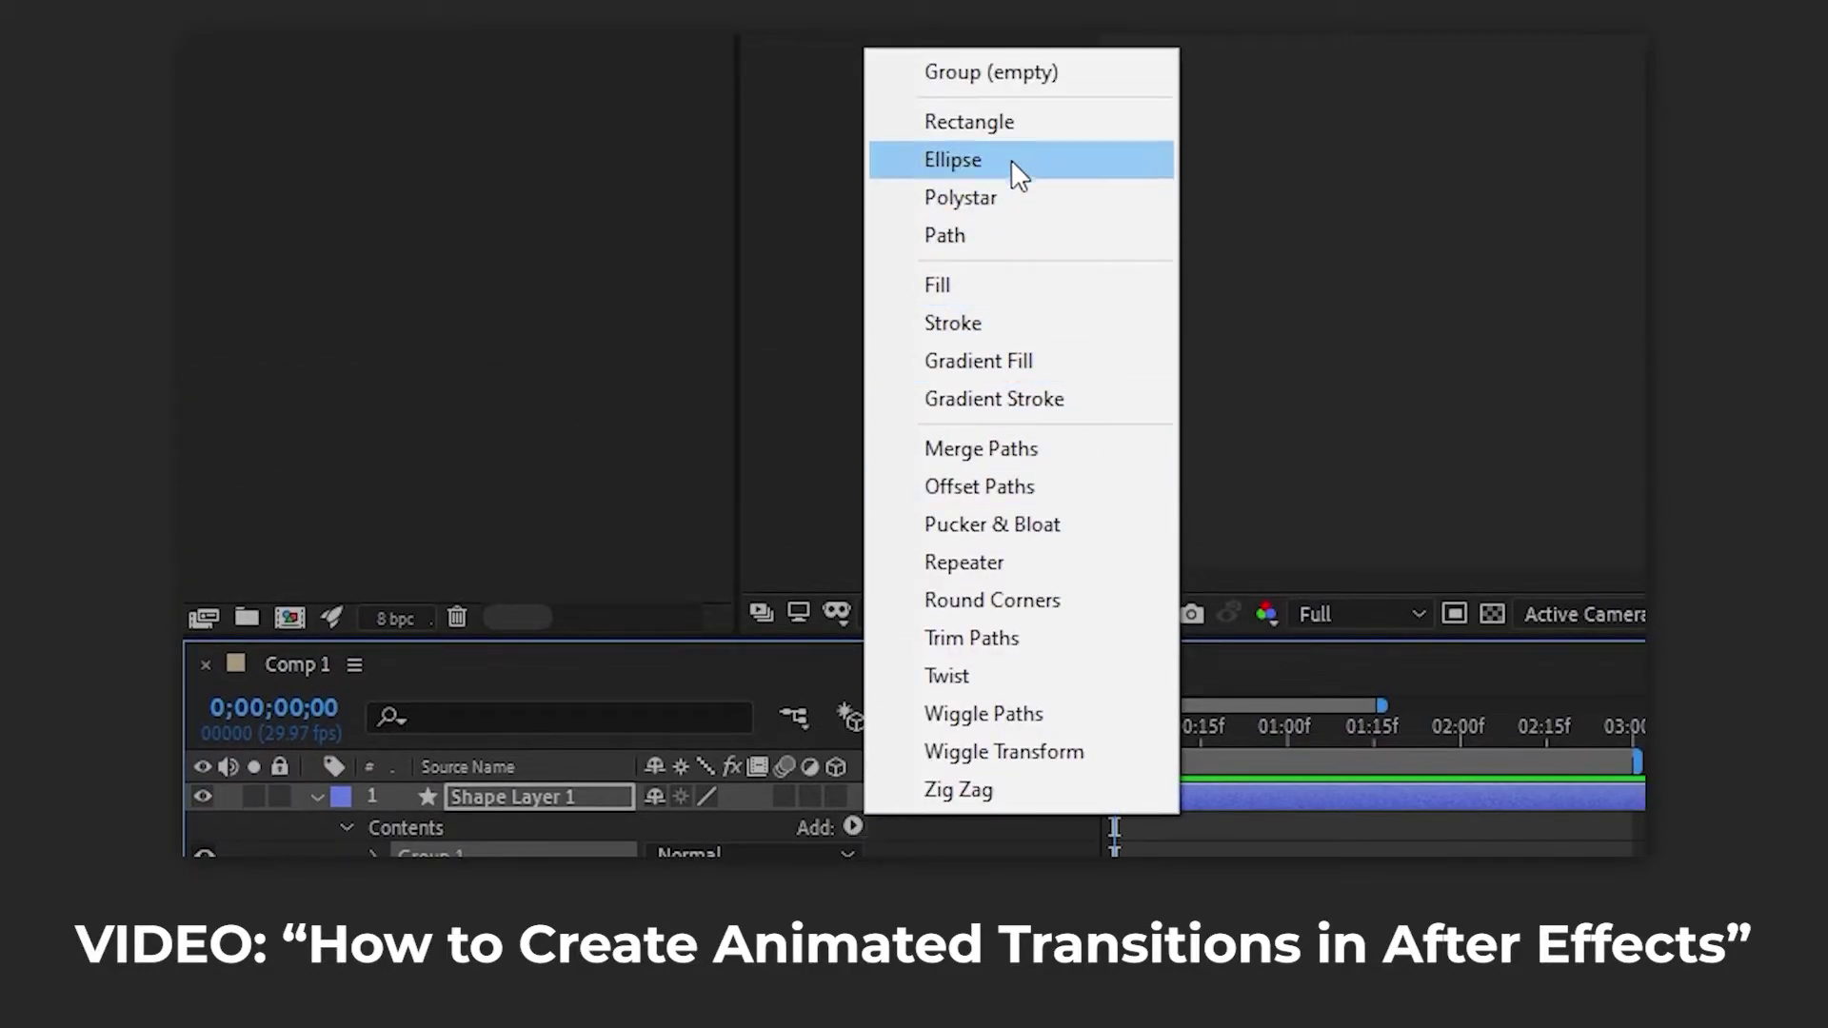
{"action": "left_click", "coordinate": [1020, 122]}
{"action": "left_click", "coordinate": [853, 592]}
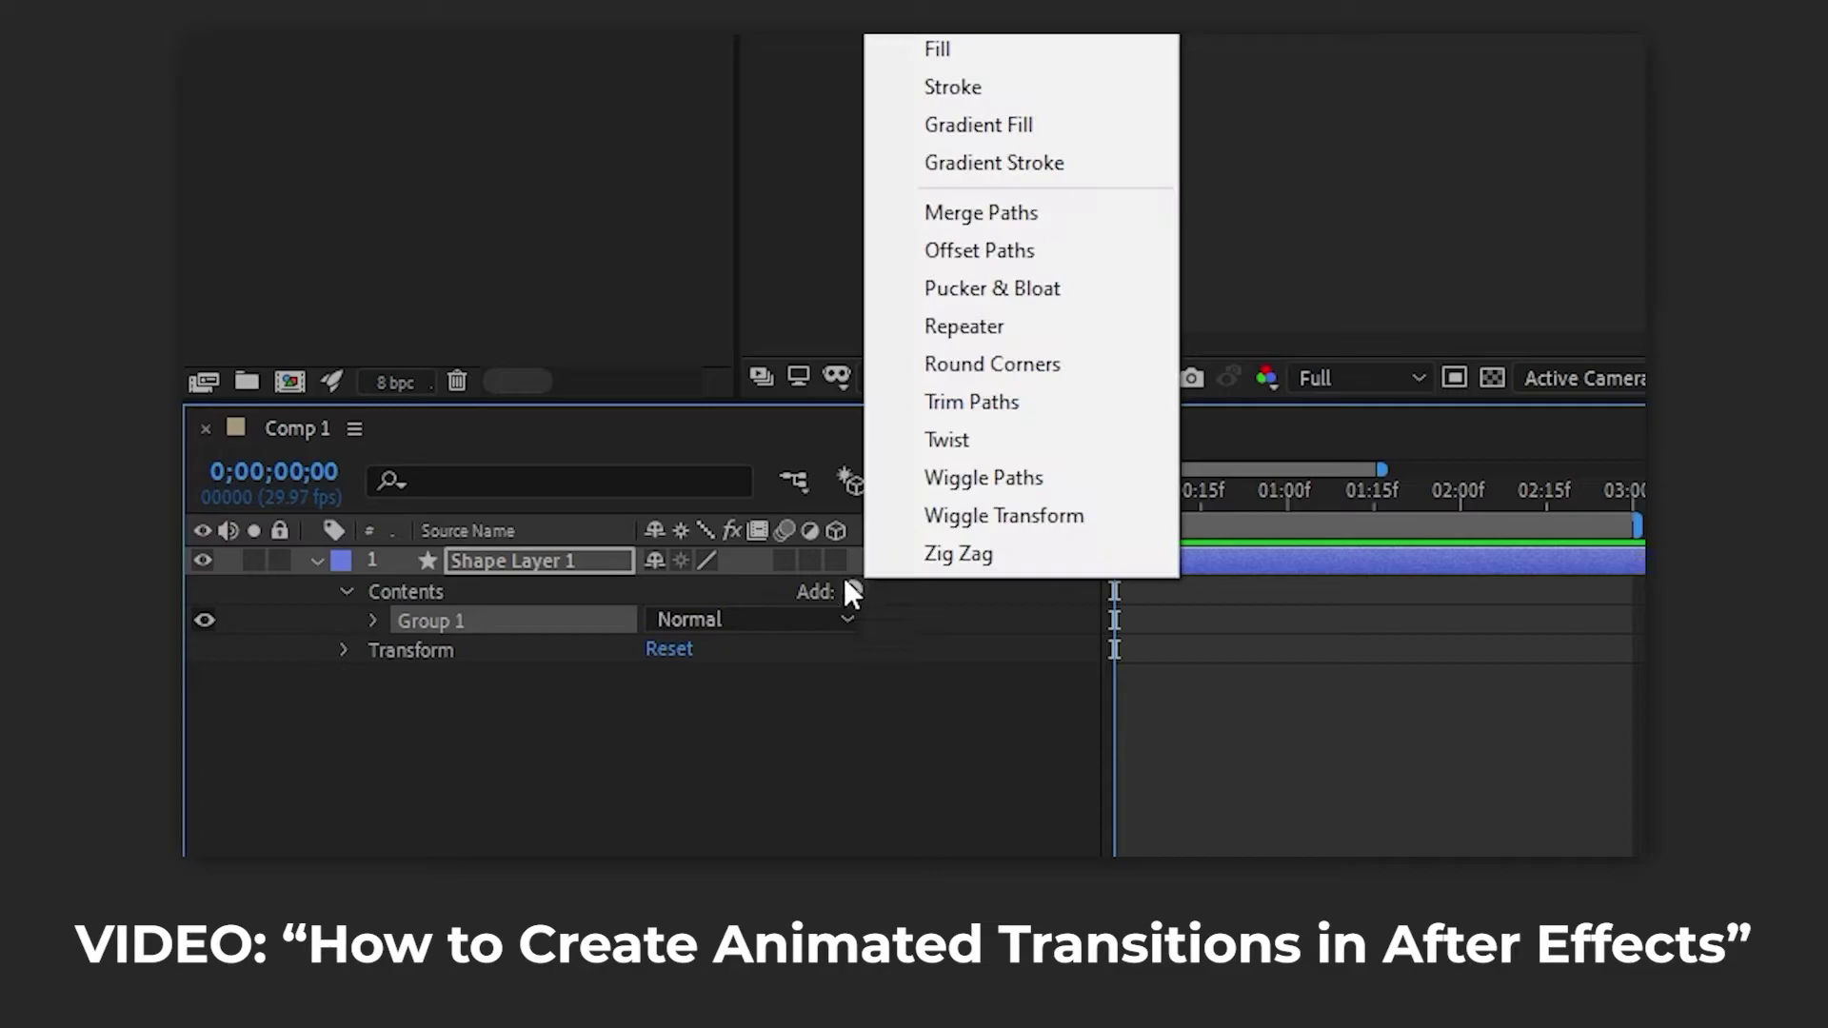
{"action": "left_click", "coordinate": [992, 48]}
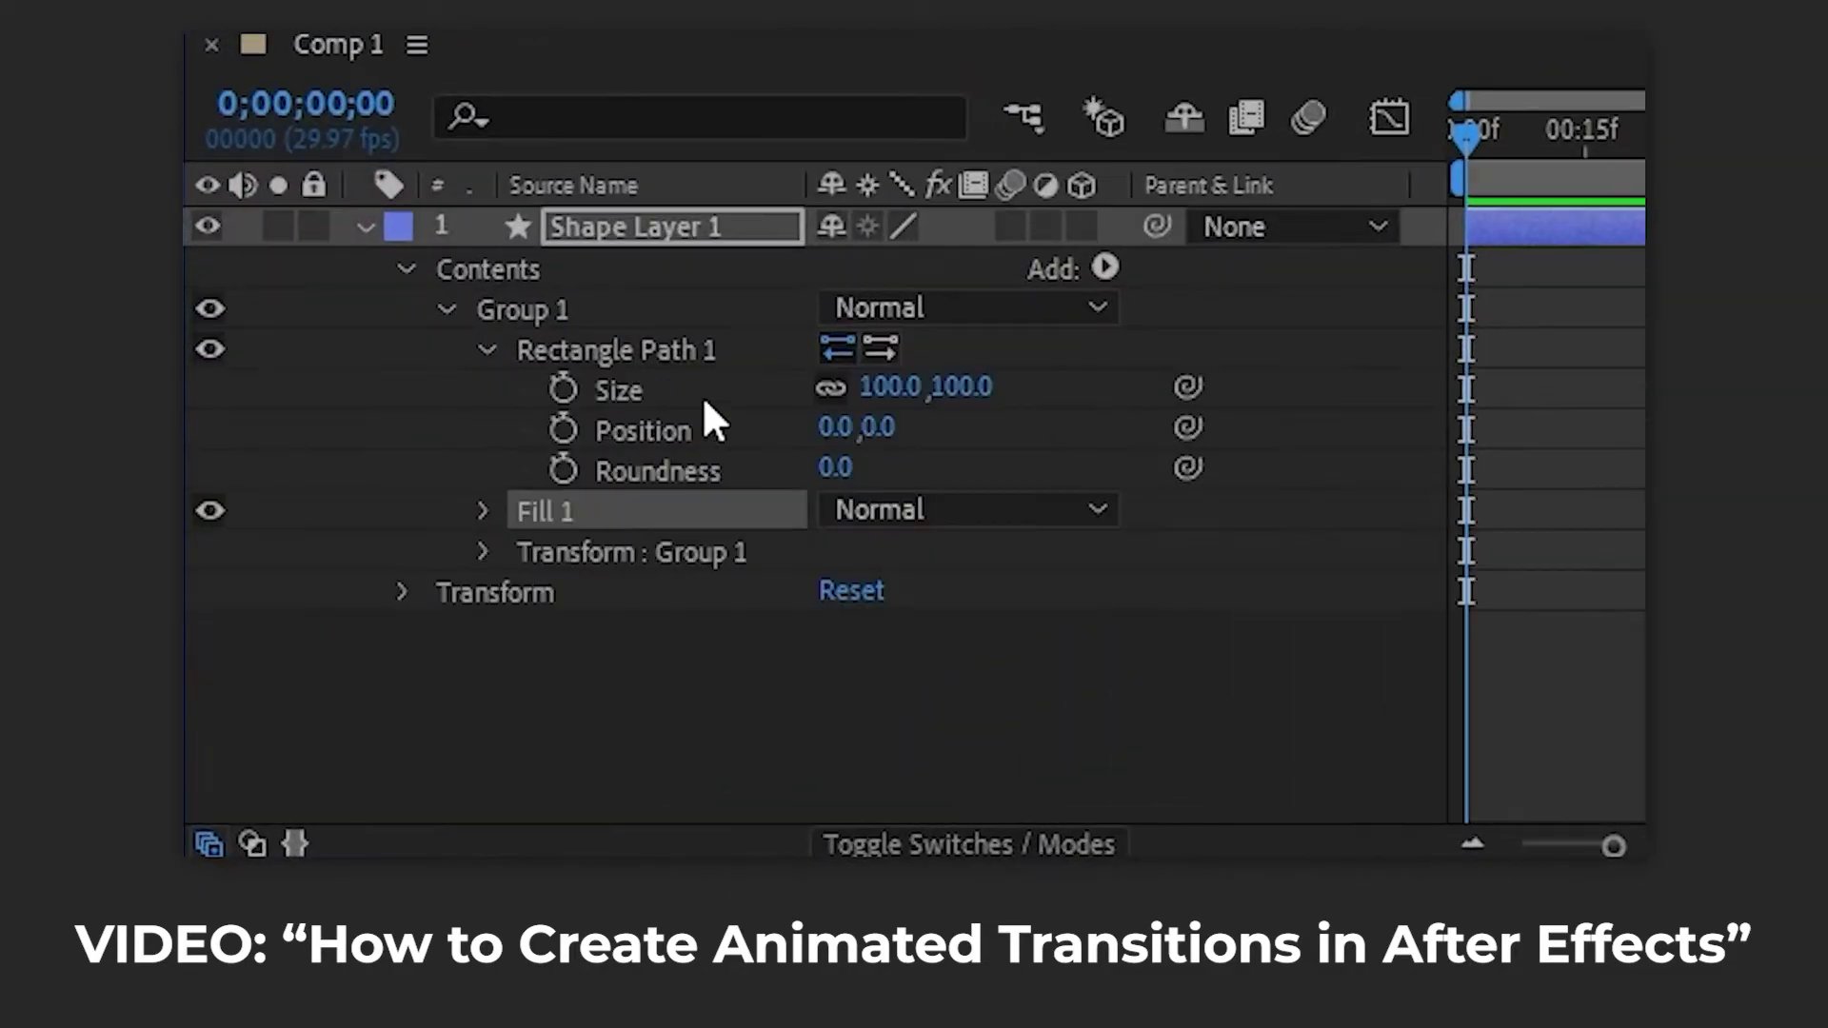
- Scale Rectangle Path 1 to roughly 1234 × 1408 to fill the frame, then go to 0;00;02;00
{"action": "left_click_drag", "start_coordinate": [839, 390], "coordinate": [1827, 321]}
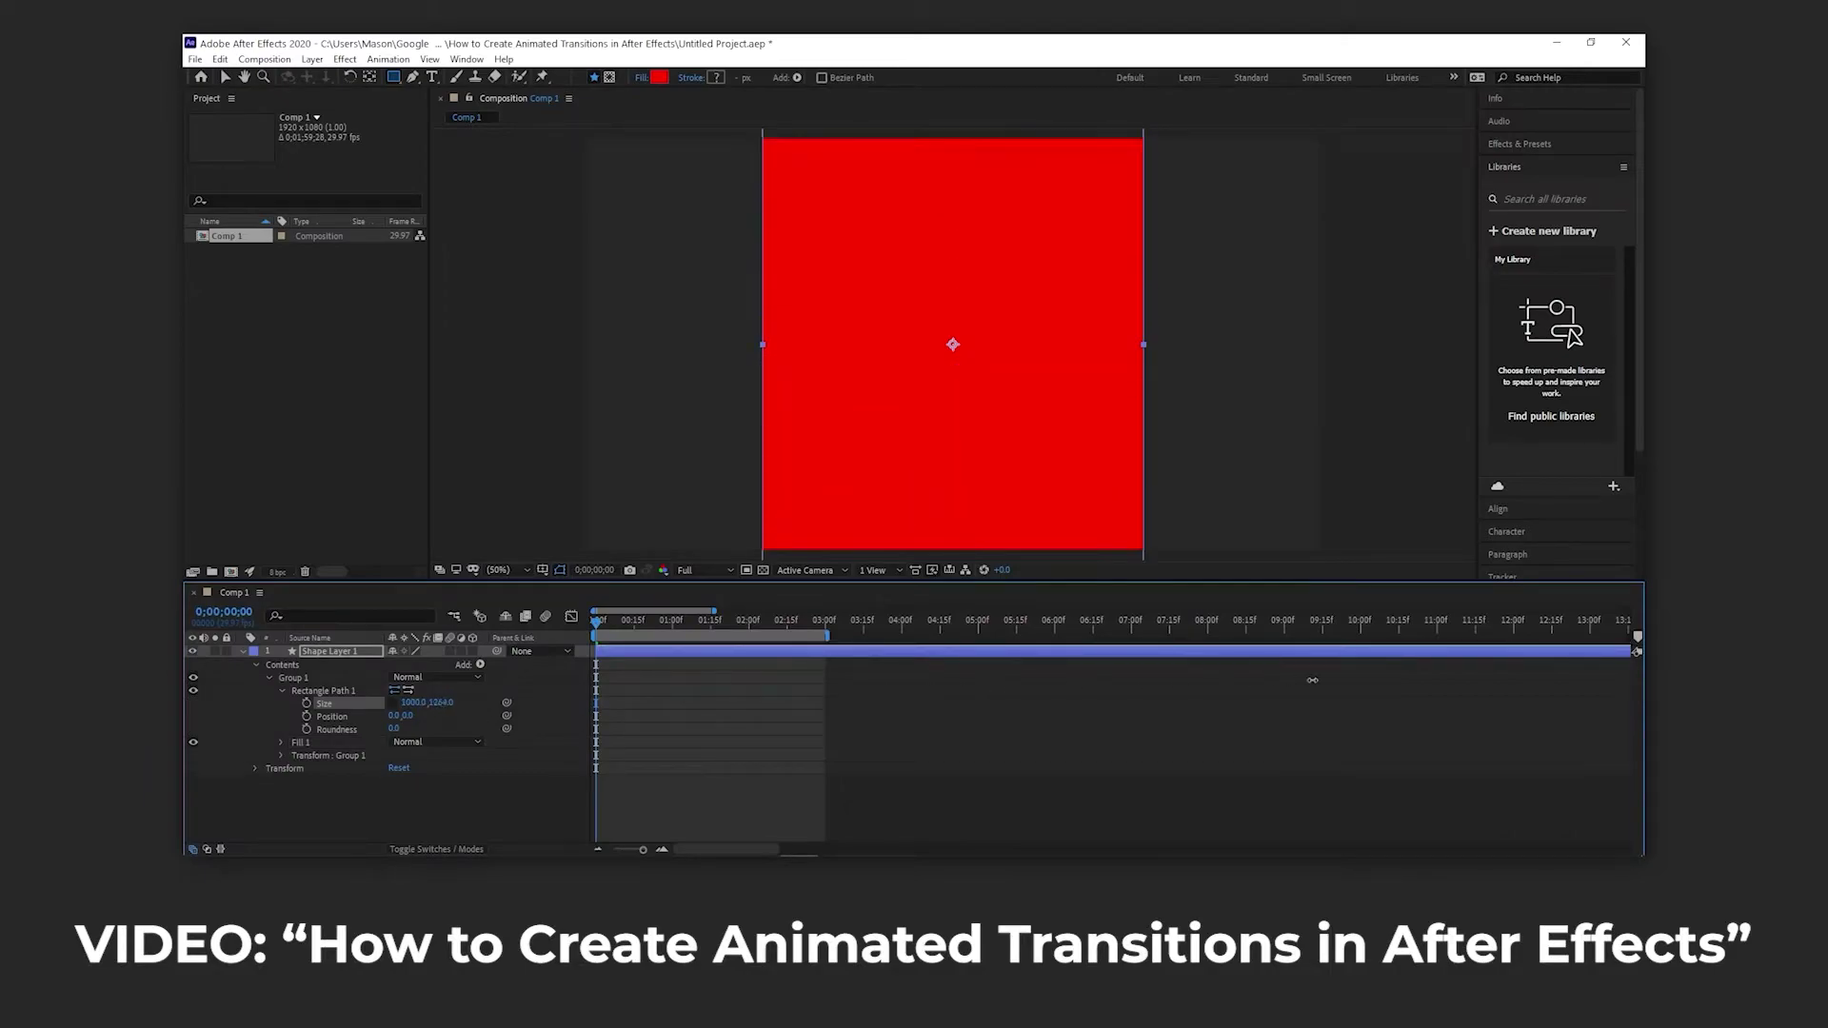
{"action": "left_click_drag", "start_coordinate": [1312, 680], "coordinate": [990, 737]}
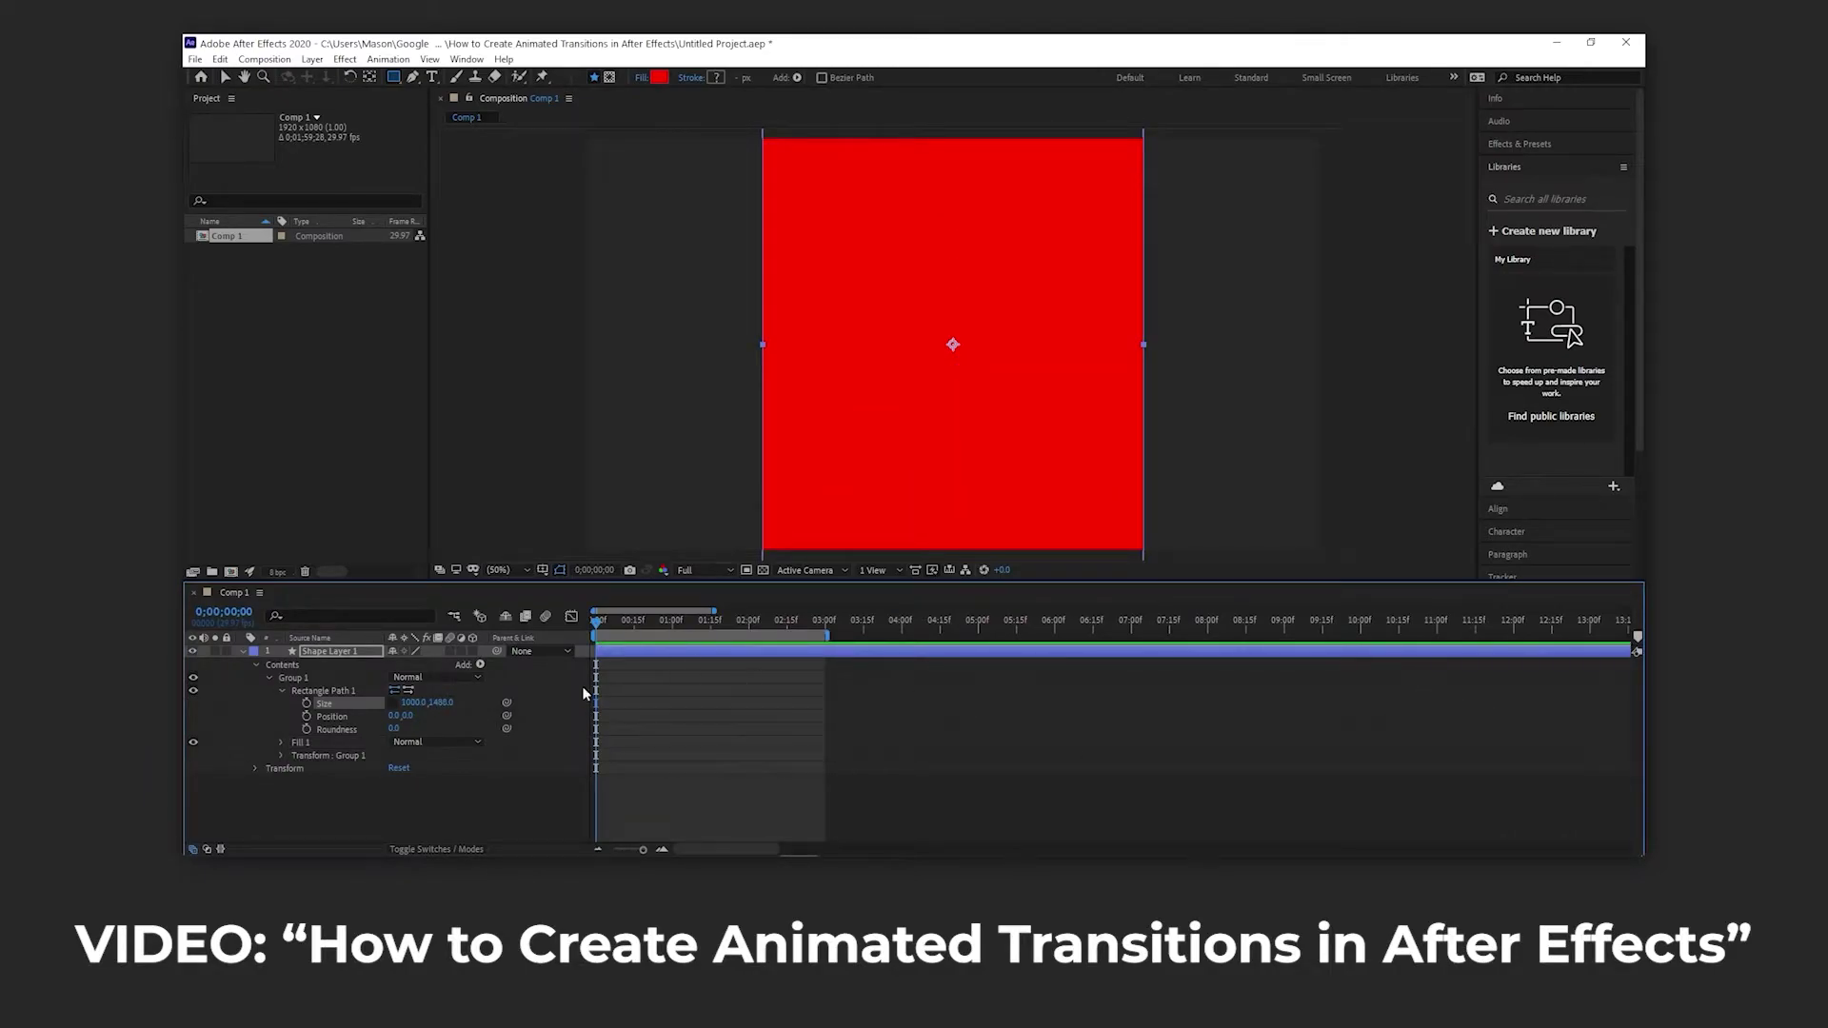
{"action": "left_click_drag", "start_coordinate": [411, 702], "coordinate": [597, 717]}
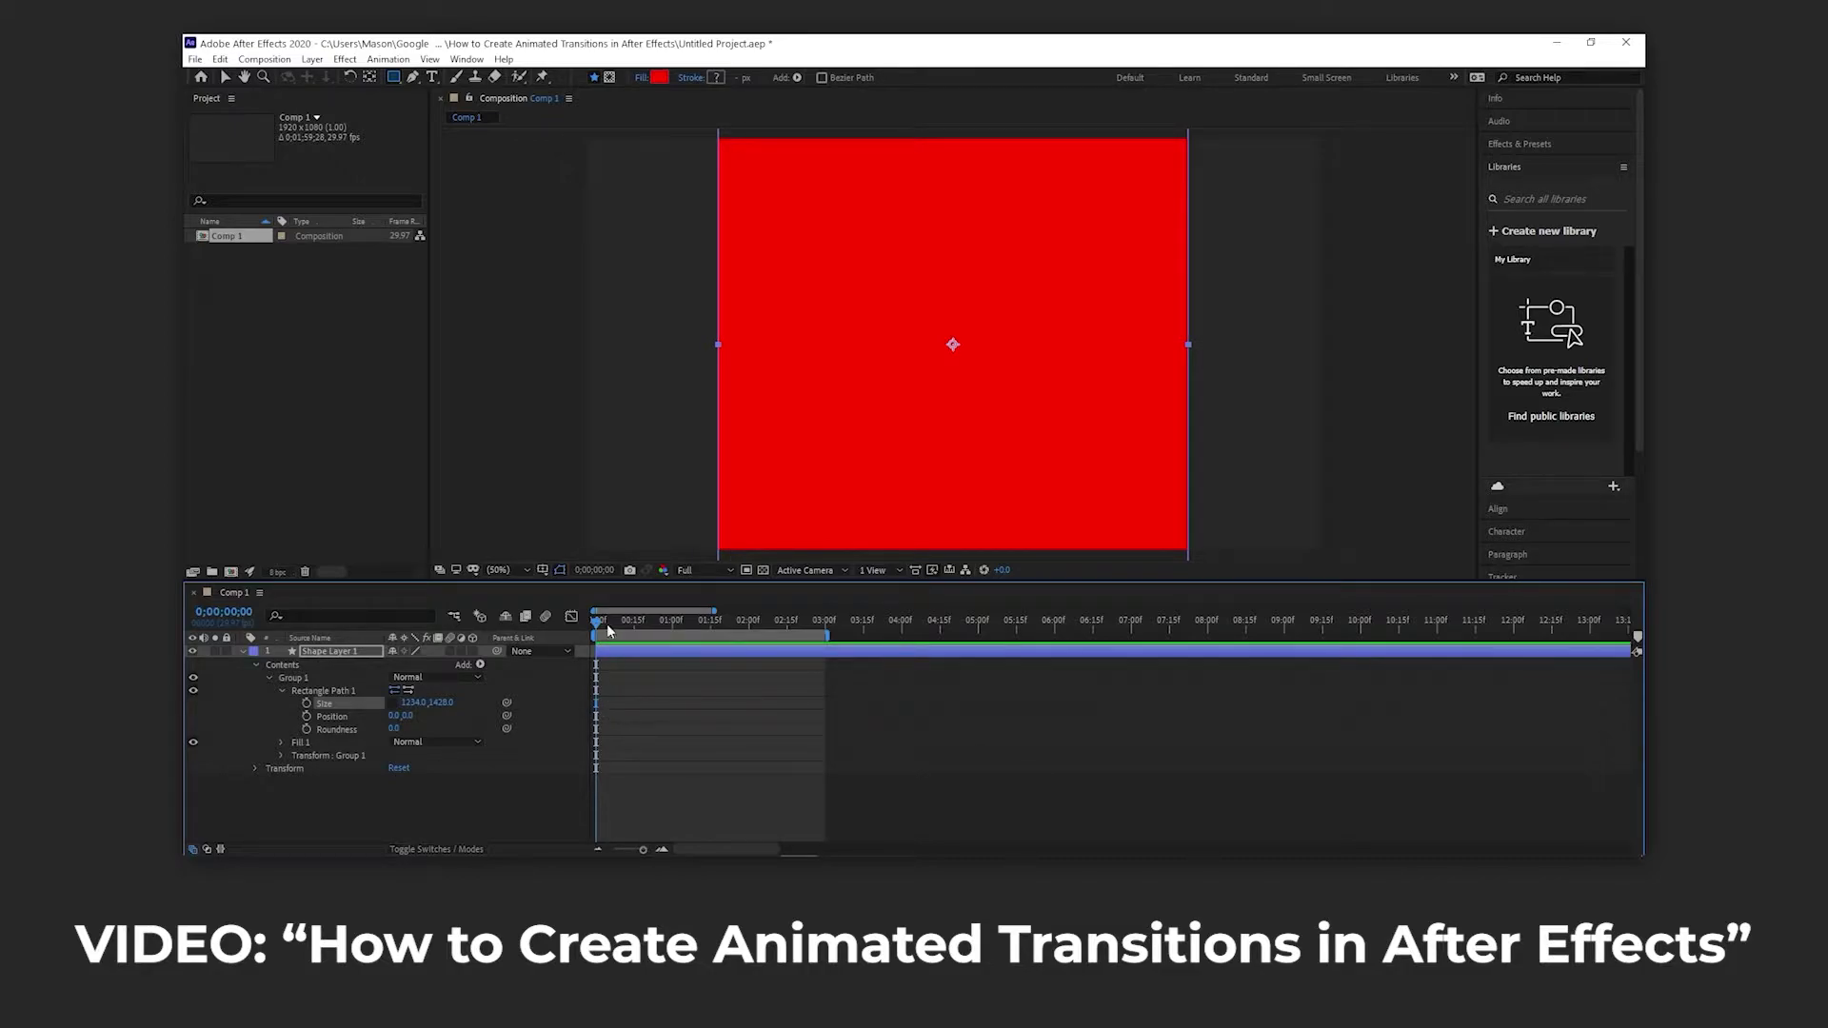
{"action": "left_click_drag", "start_coordinate": [607, 625], "coordinate": [753, 627]}
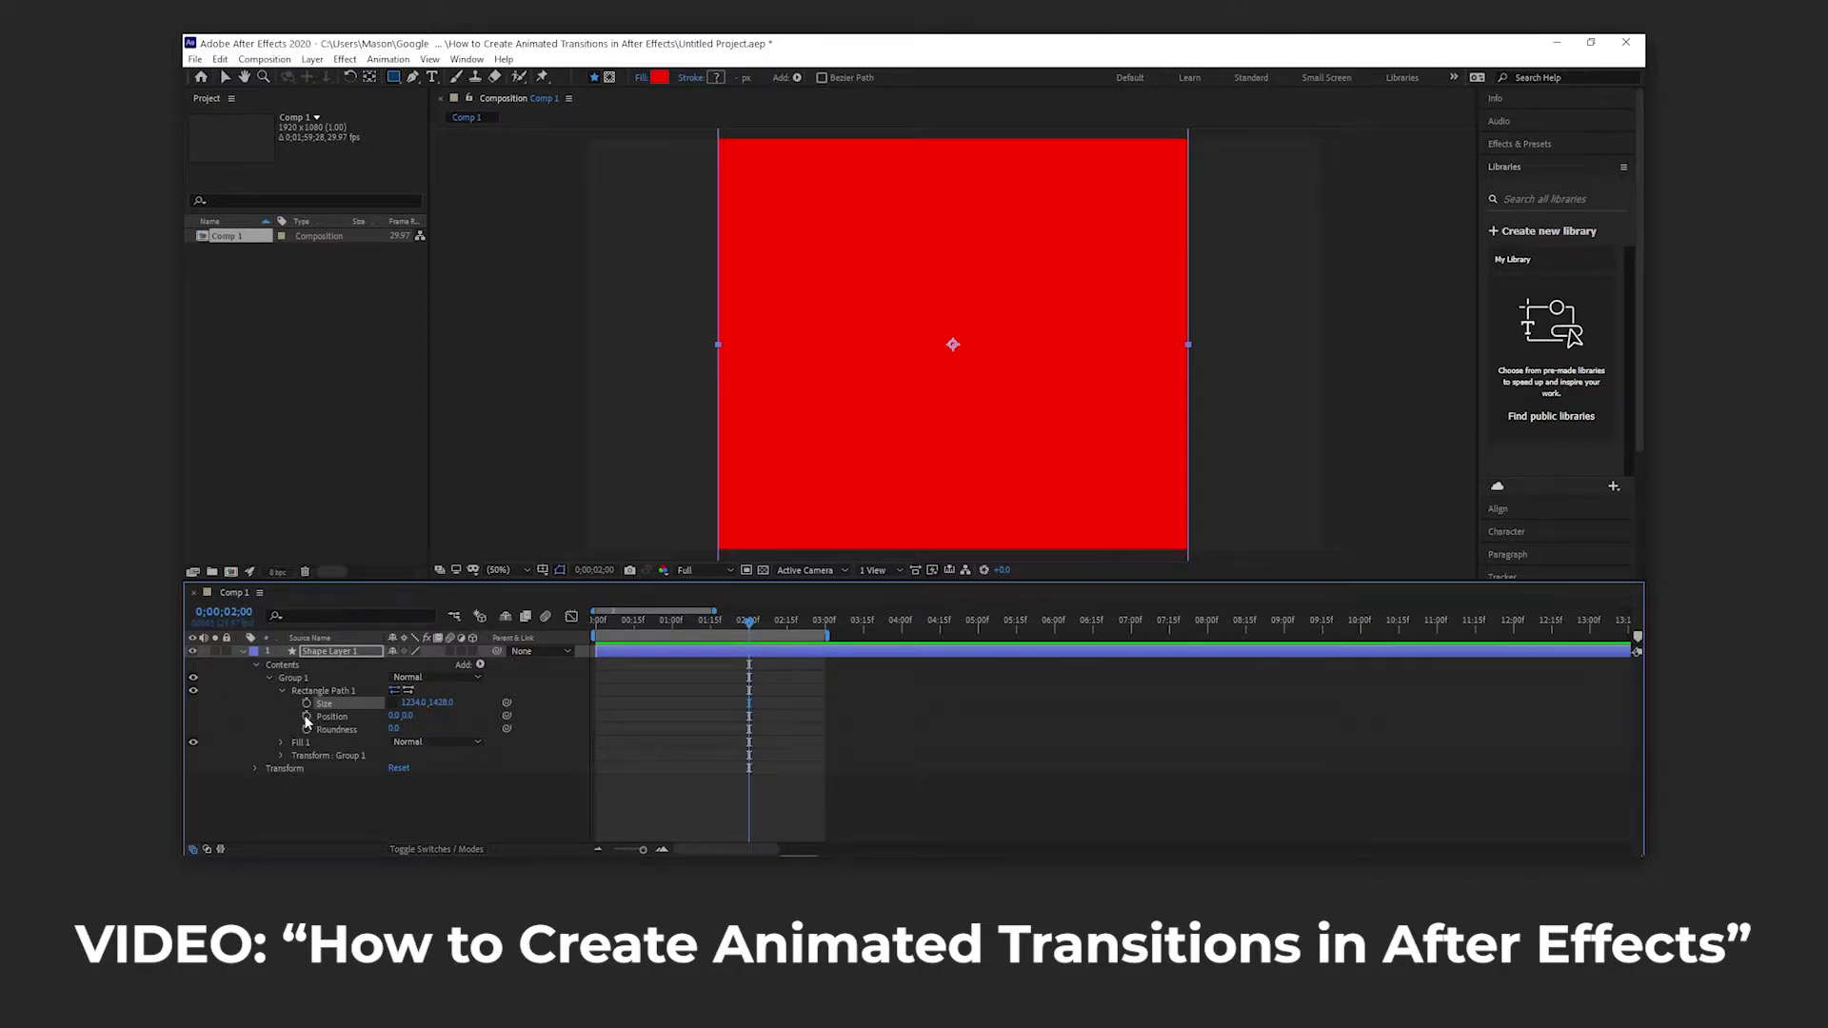
- Push the rectangle to X 1613 at 2 seconds and apply Easy Ease to that keyframe
{"action": "left_click_drag", "start_coordinate": [394, 716], "coordinate": [571, 716]}
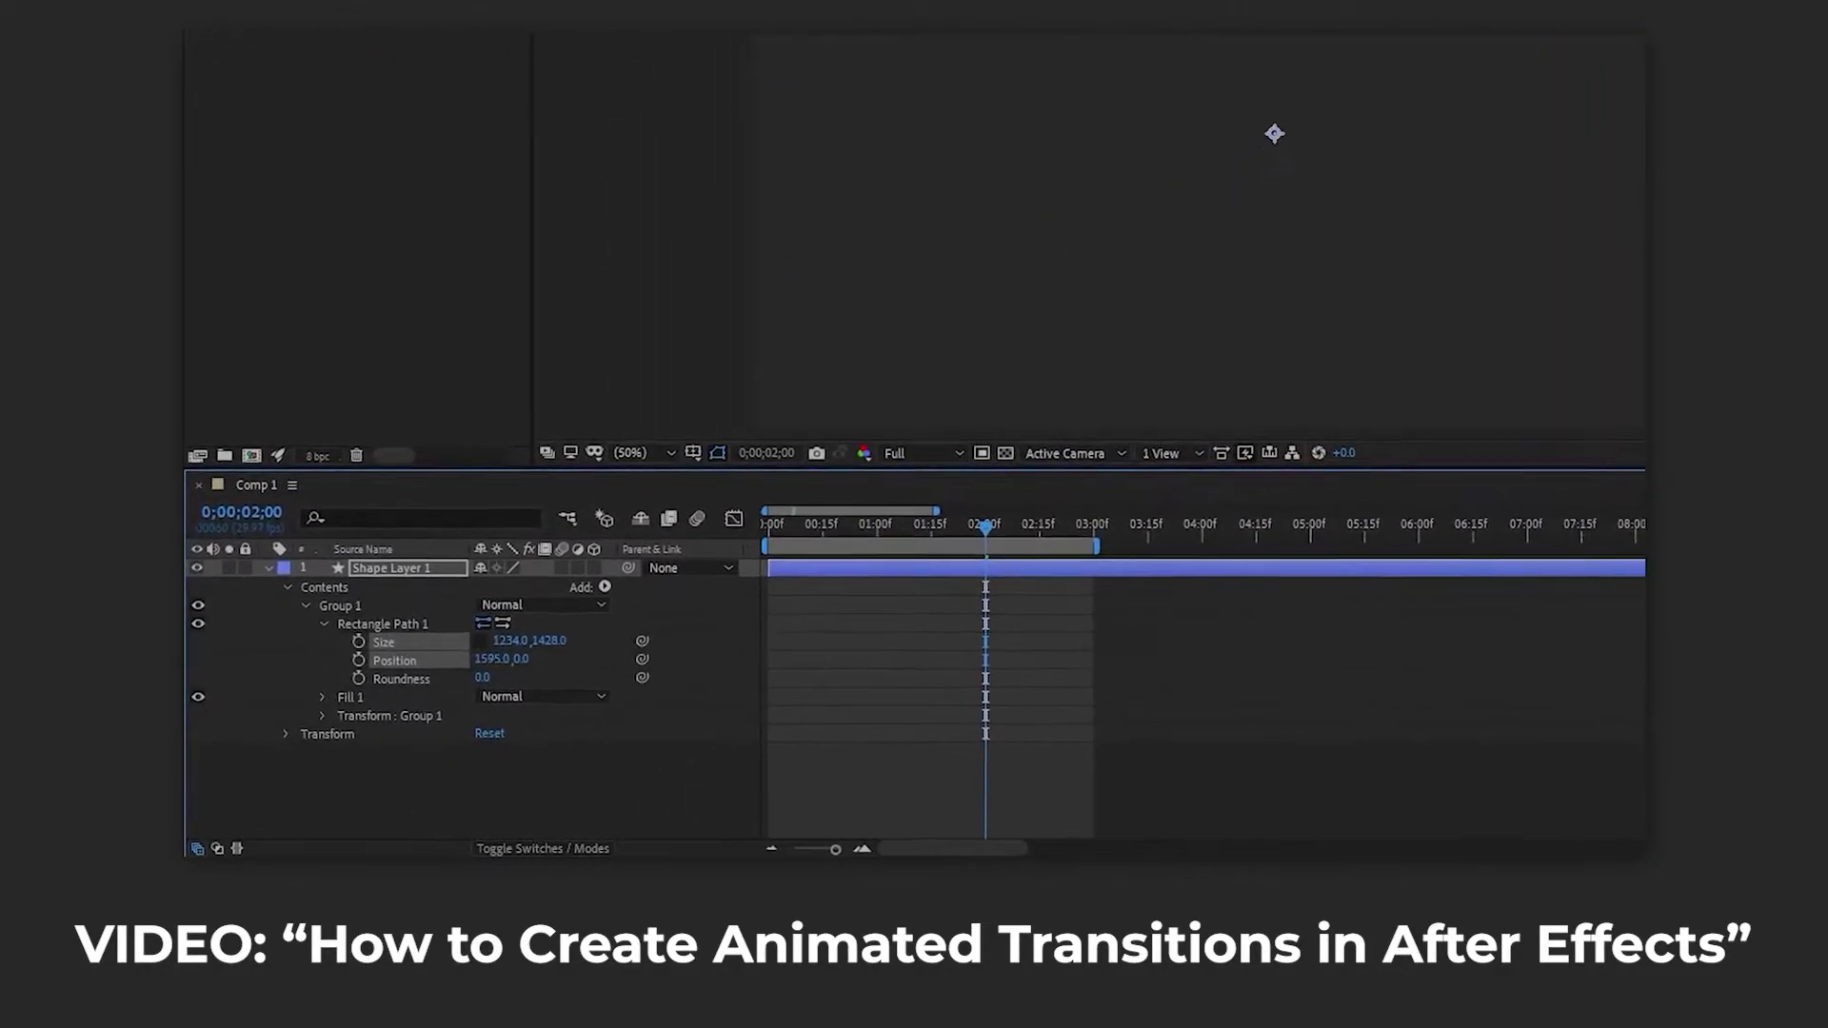
{"action": "left_click_drag", "start_coordinate": [502, 658], "coordinate": [519, 658]}
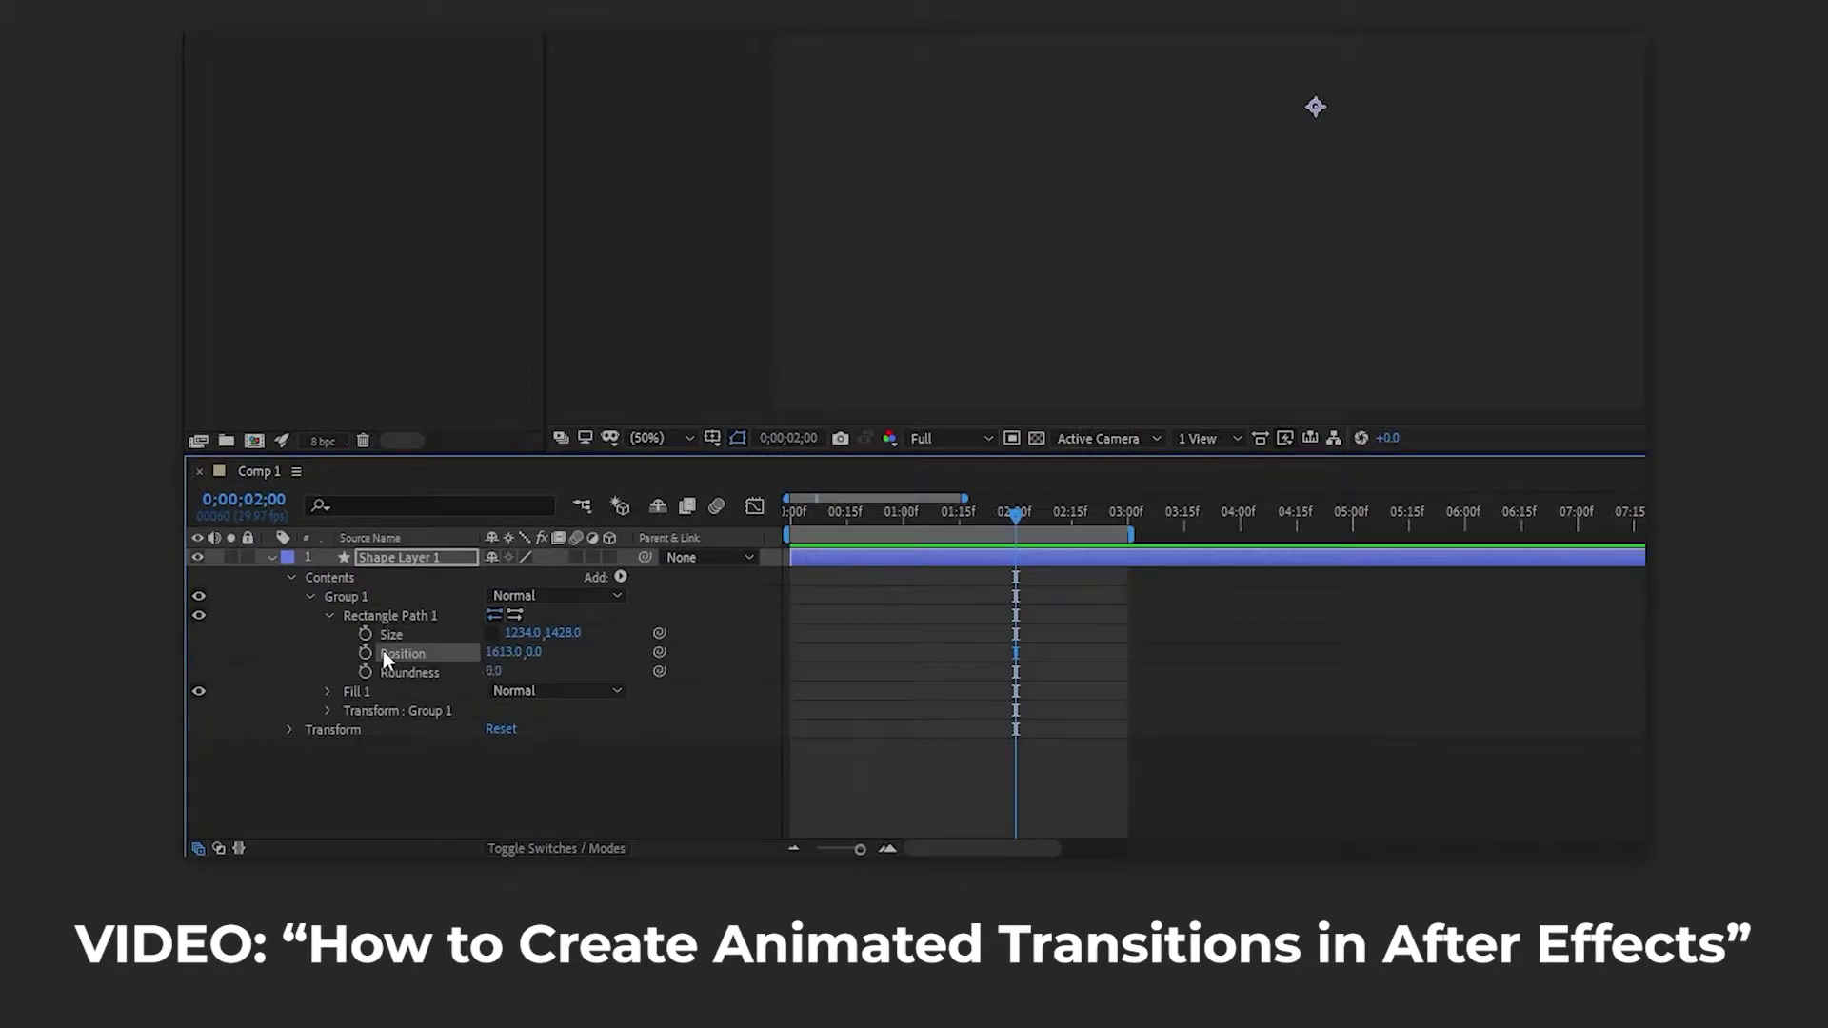
{"action": "left_click_drag", "start_coordinate": [1019, 517], "coordinate": [728, 518]}
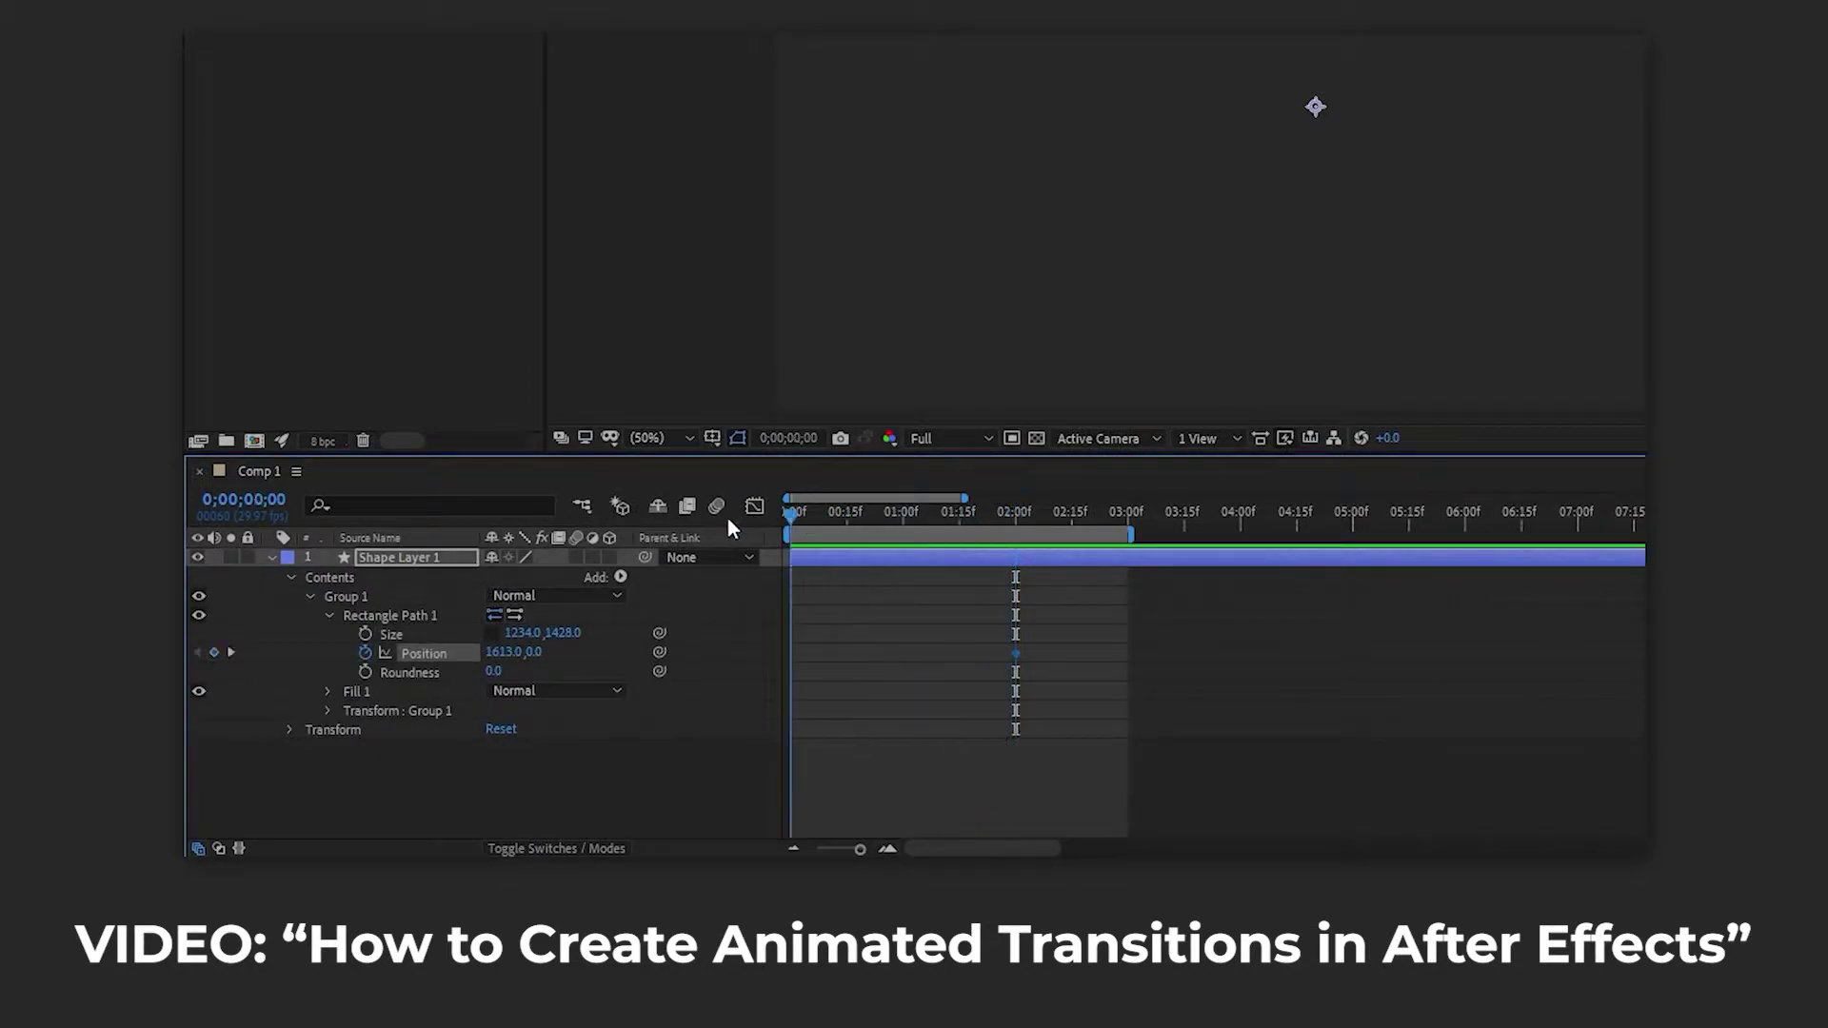
{"action": "right_click", "coordinate": [1015, 654]}
{"action": "mouse_move", "coordinate": [1118, 653]}
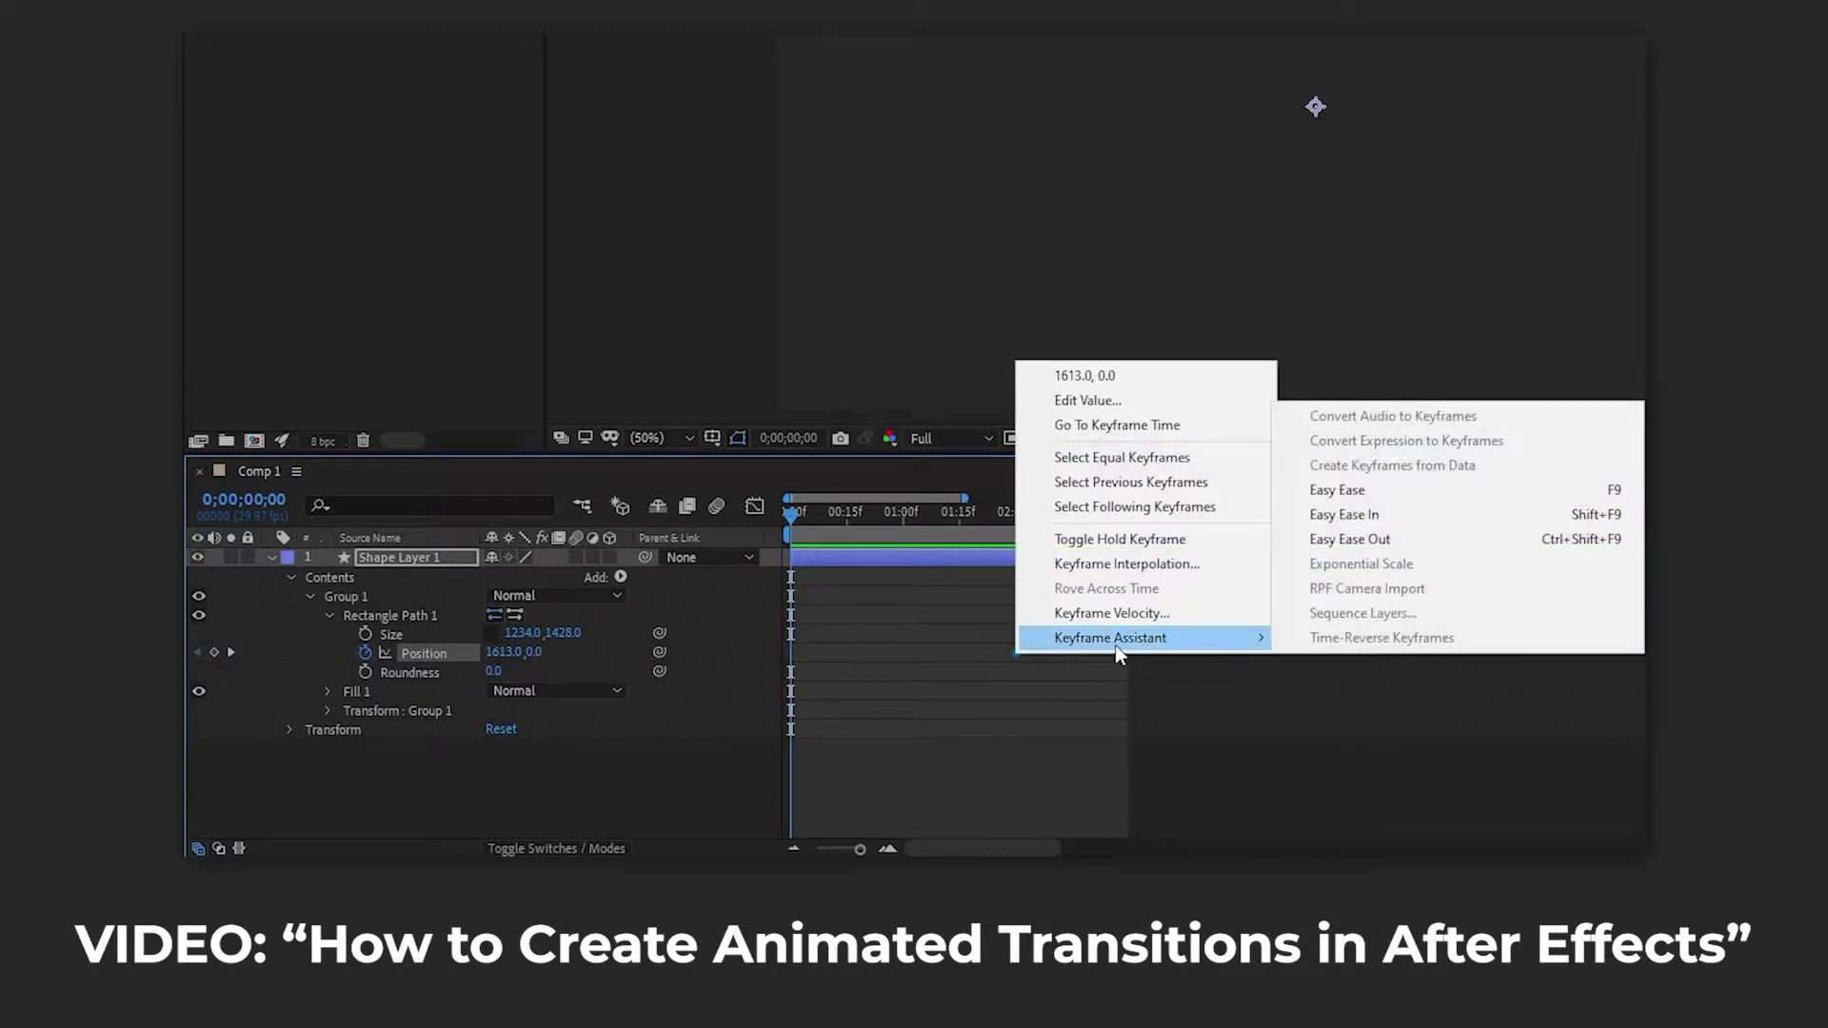
{"action": "left_click", "coordinate": [1057, 713]}
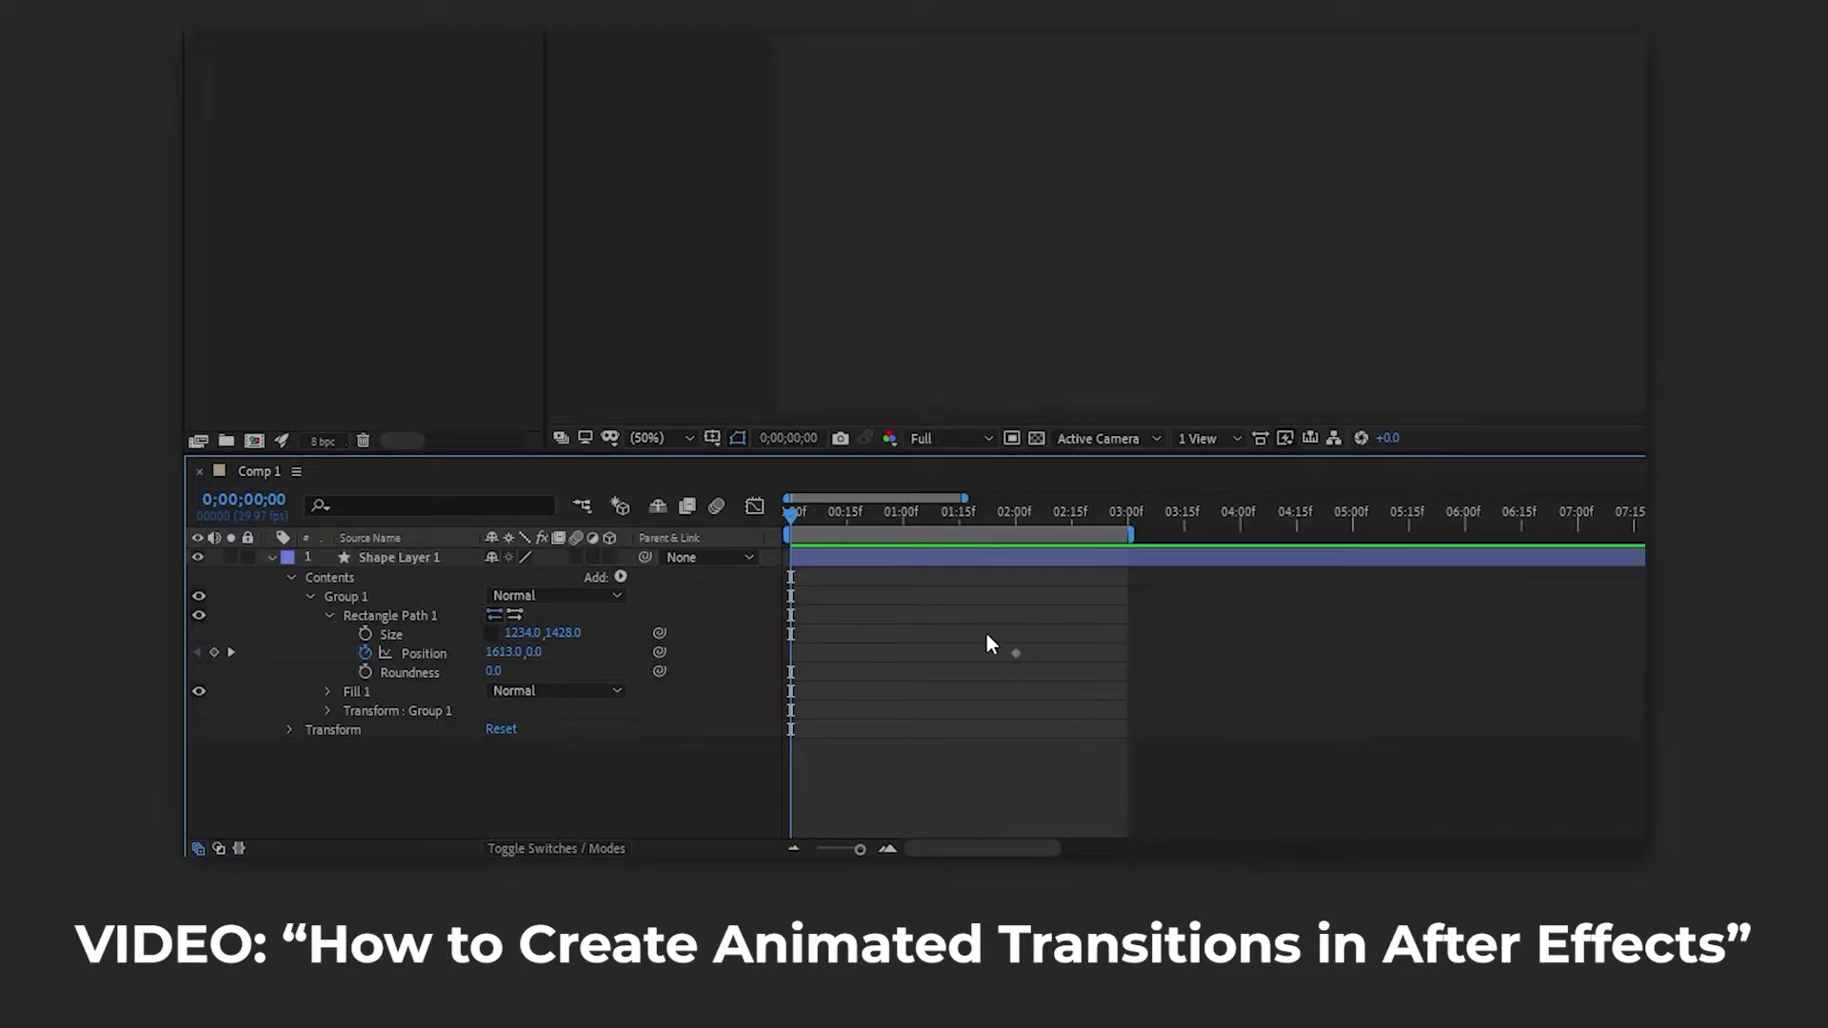
{"action": "left_click_drag", "start_coordinate": [987, 635], "coordinate": [1064, 693]}
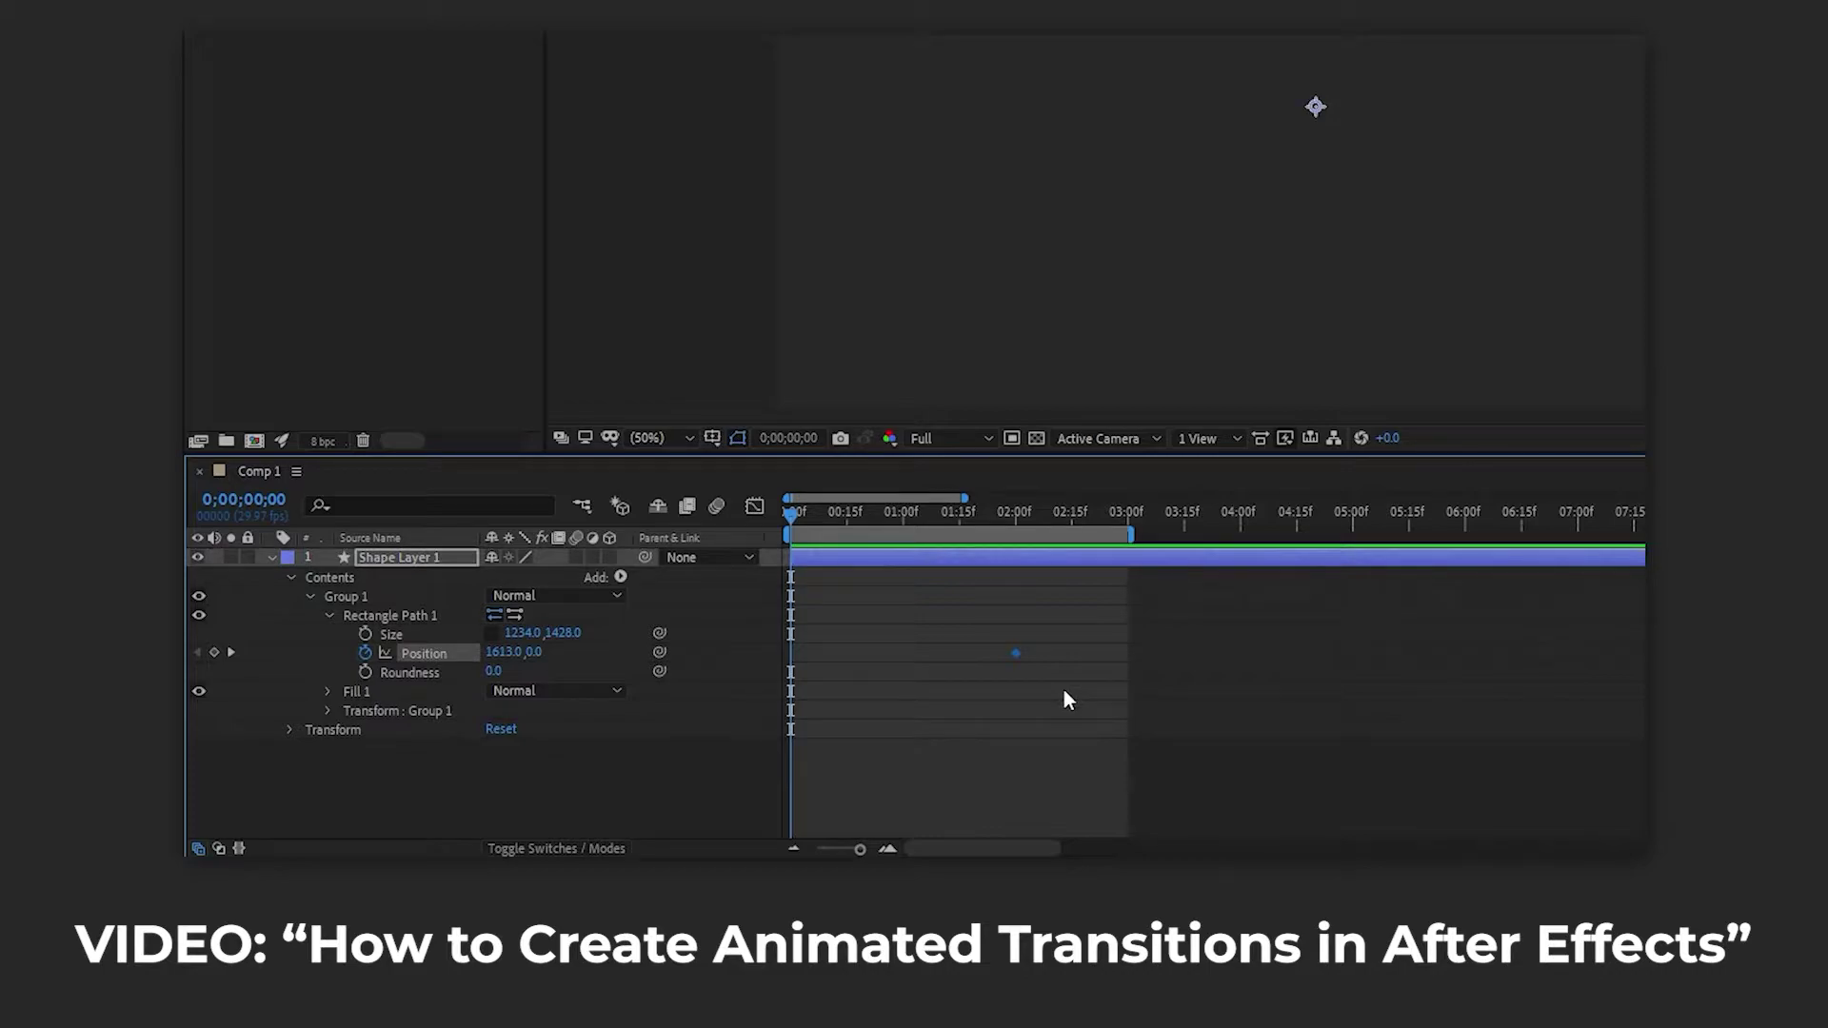
- Set Position X to -1630 at frame 0, preview the slide, and collapse Group 1
{"action": "left_click", "coordinate": [499, 652]}
{"action": "type", "text": "0"}
{"action": "key", "text": "Return"}
{"action": "left_click_drag", "start_coordinate": [509, 655], "coordinate": [205, 700]}
{"action": "left_click_drag", "start_coordinate": [508, 660], "coordinate": [219, 683]}
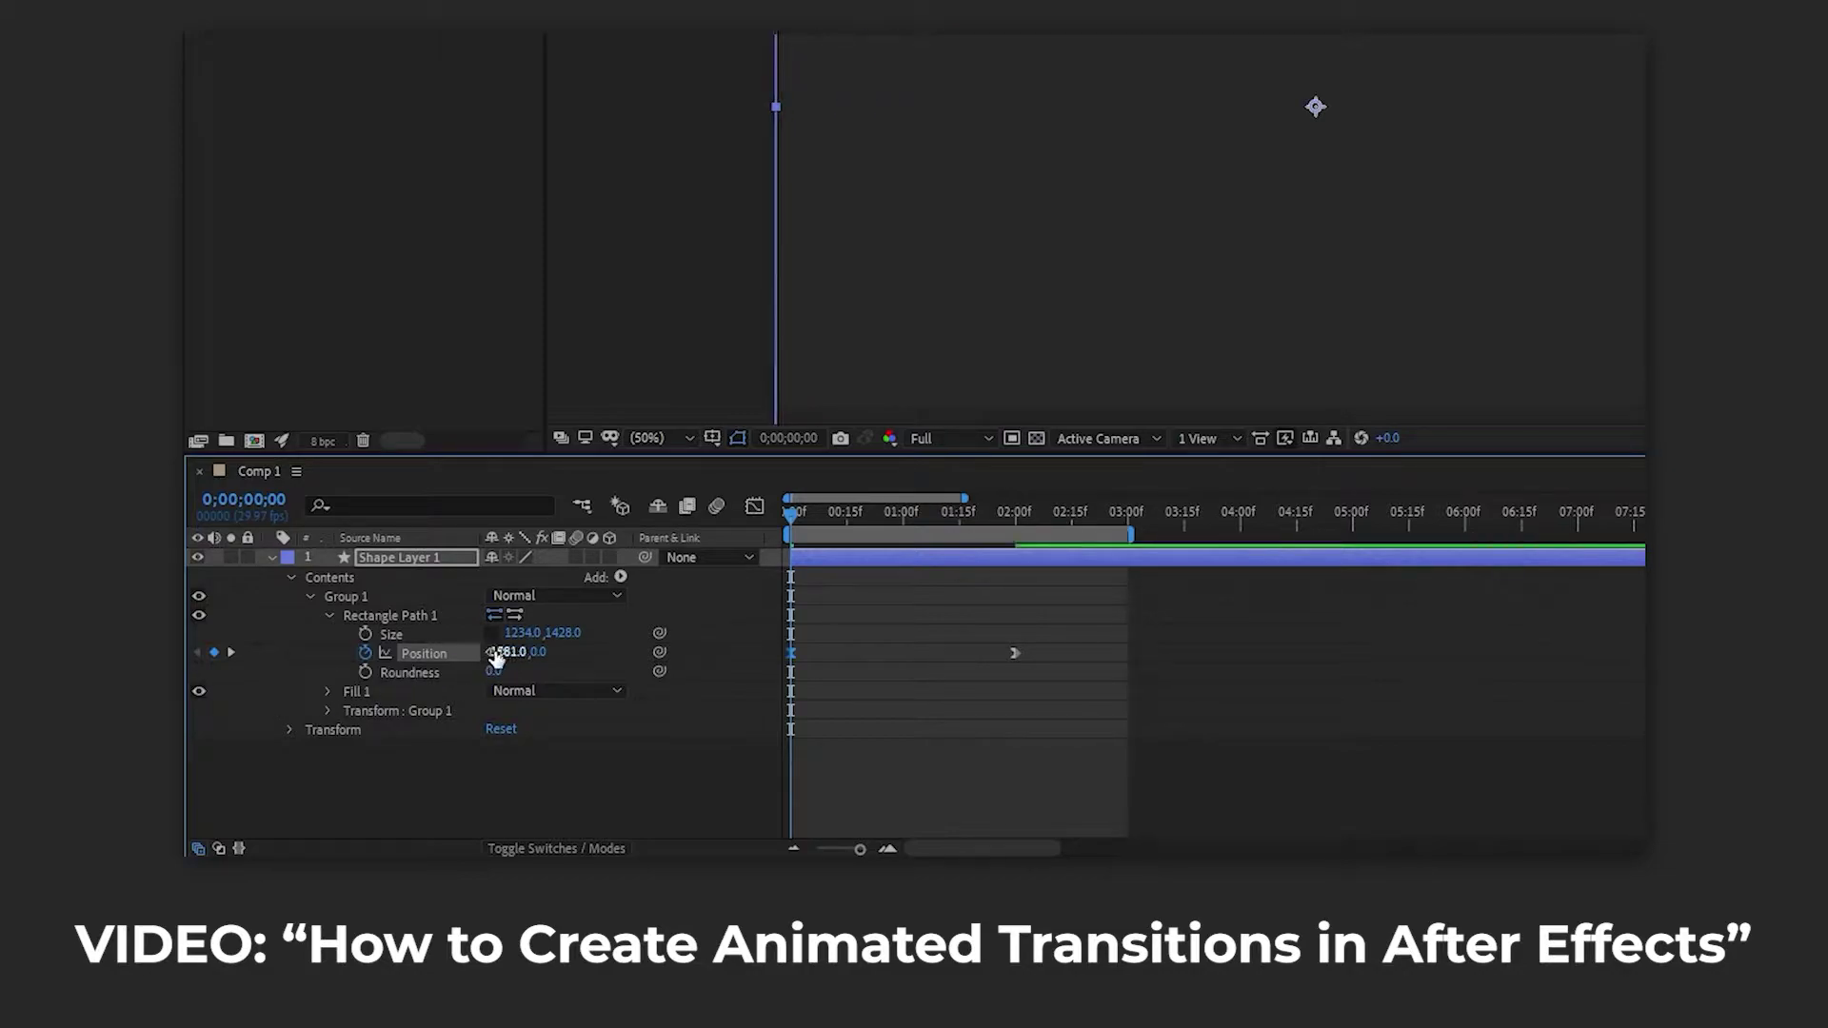
{"action": "left_click_drag", "start_coordinate": [494, 653], "coordinate": [448, 656]}
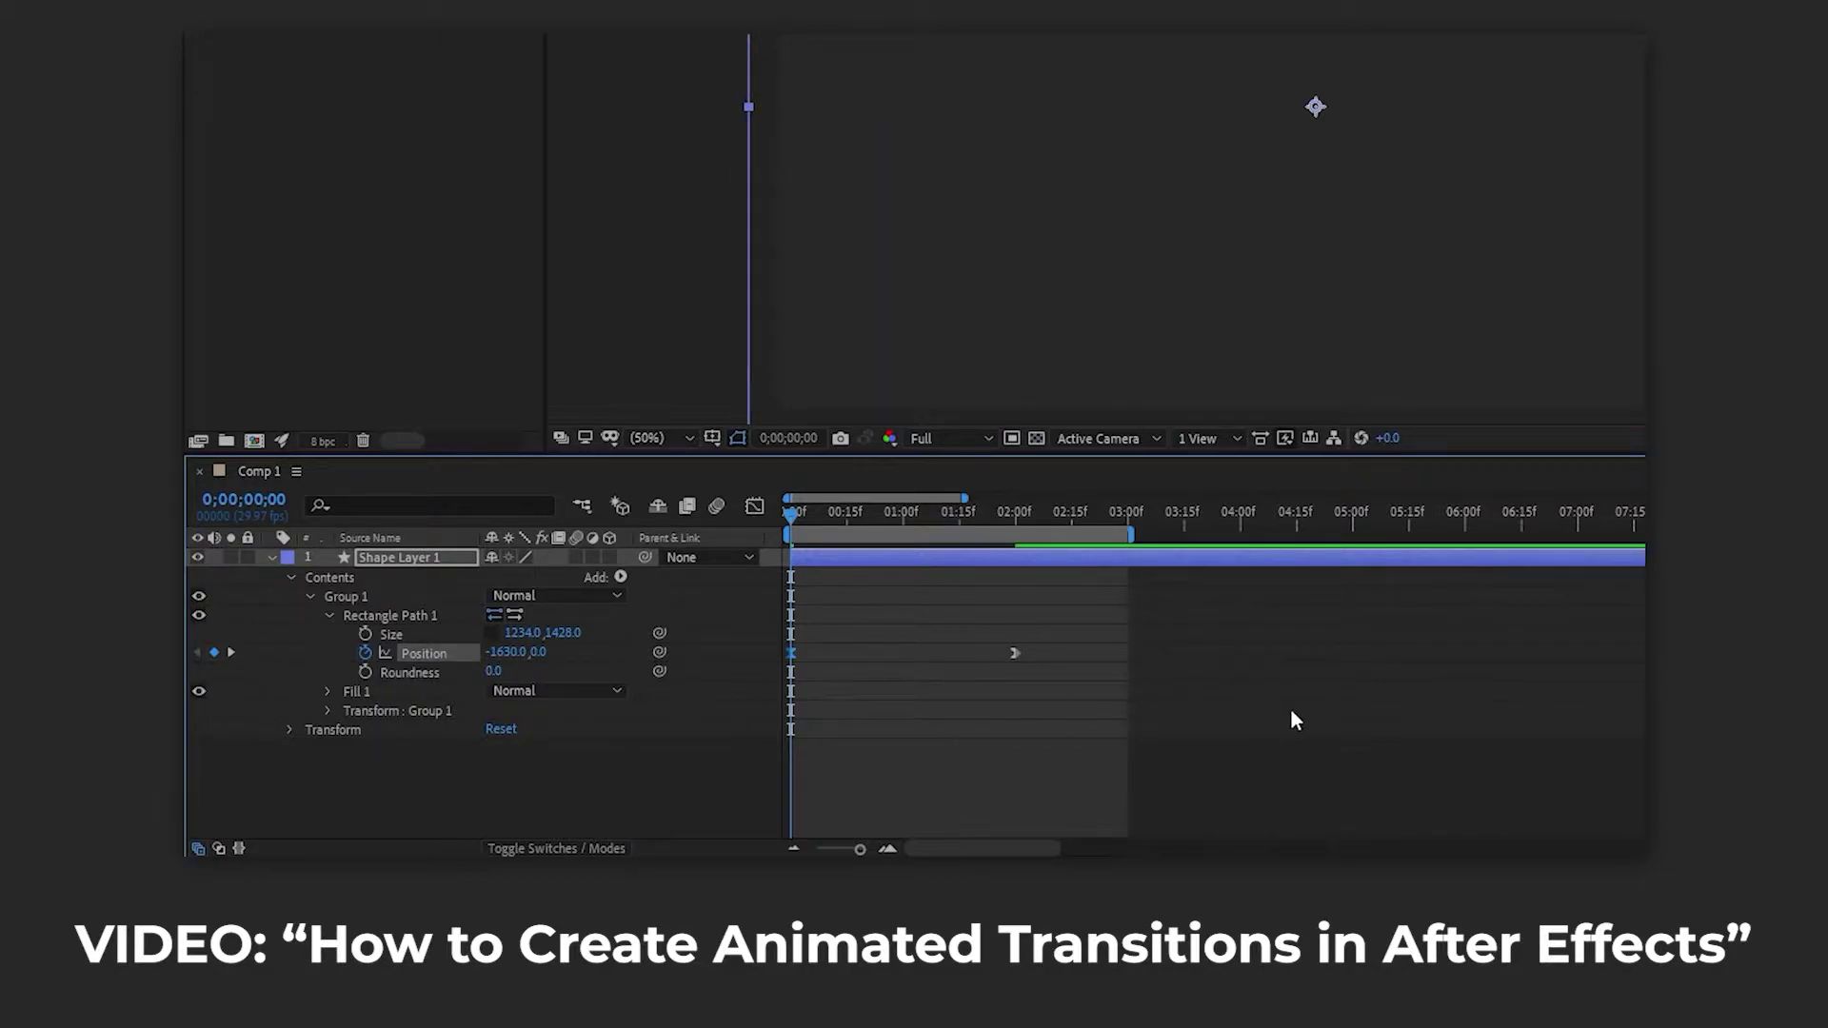
{"action": "key", "text": "space"}
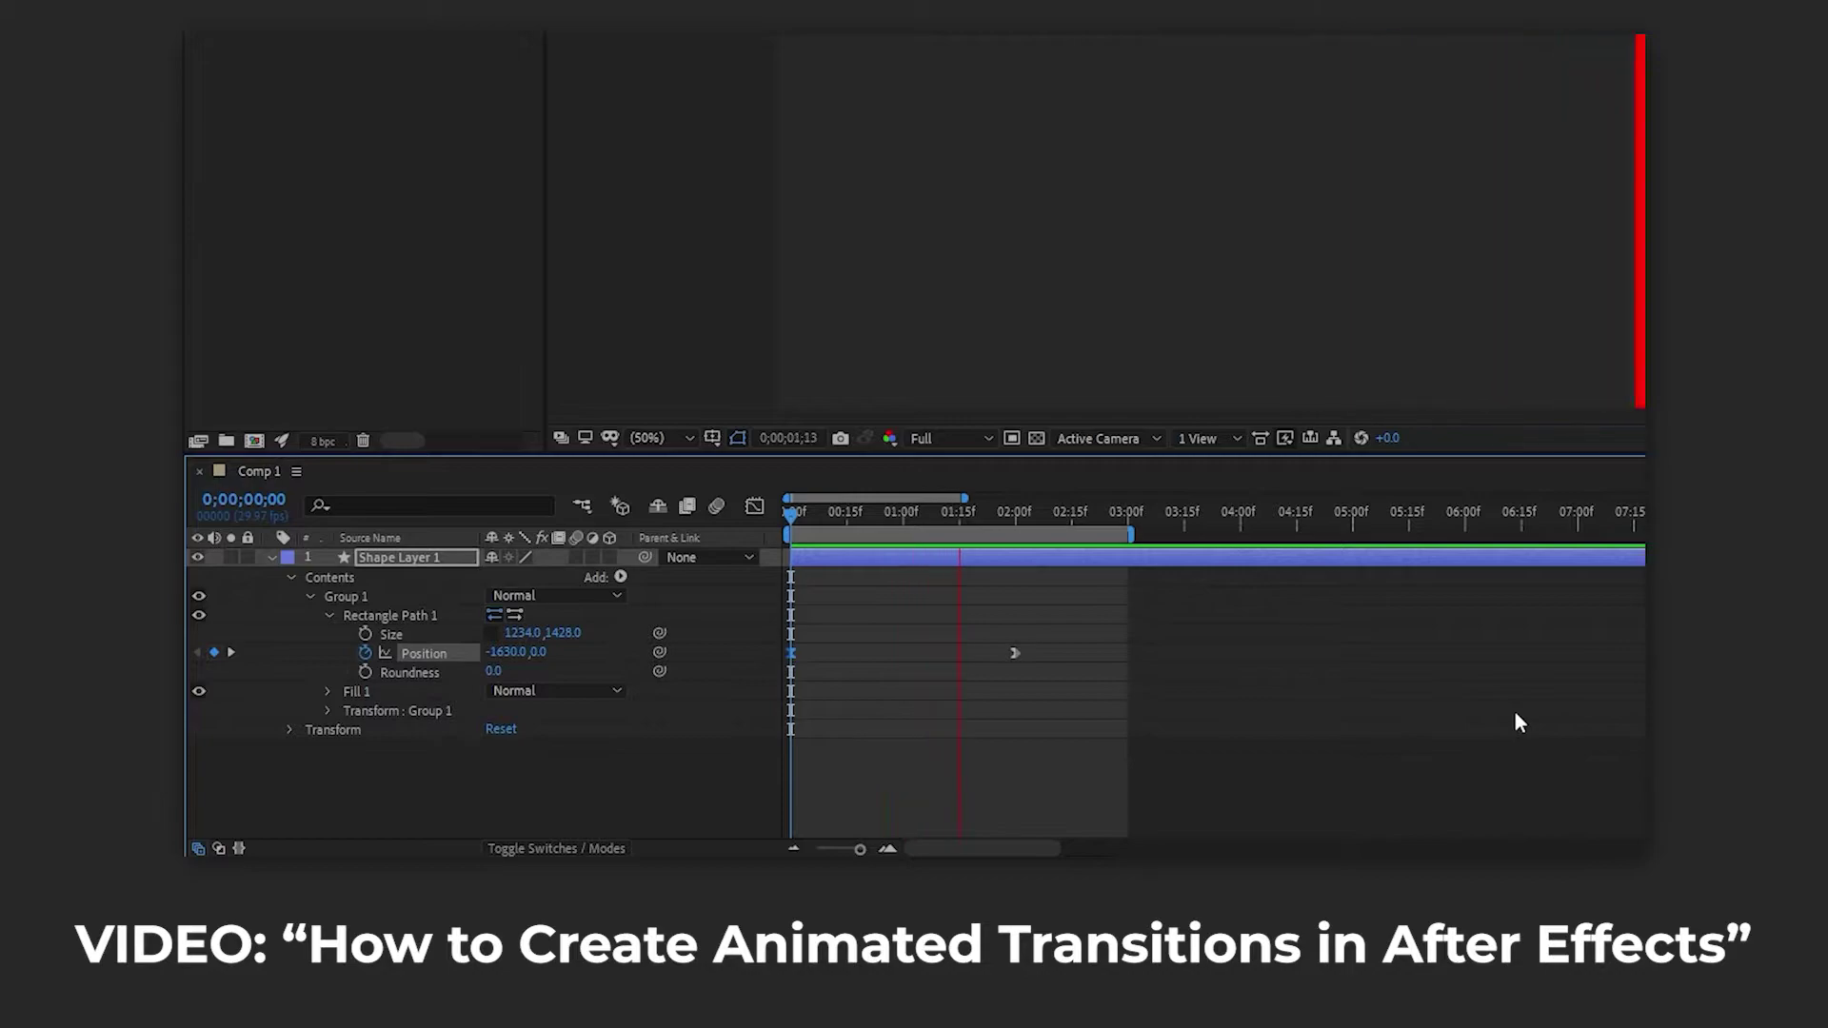
{"action": "key", "text": "space"}
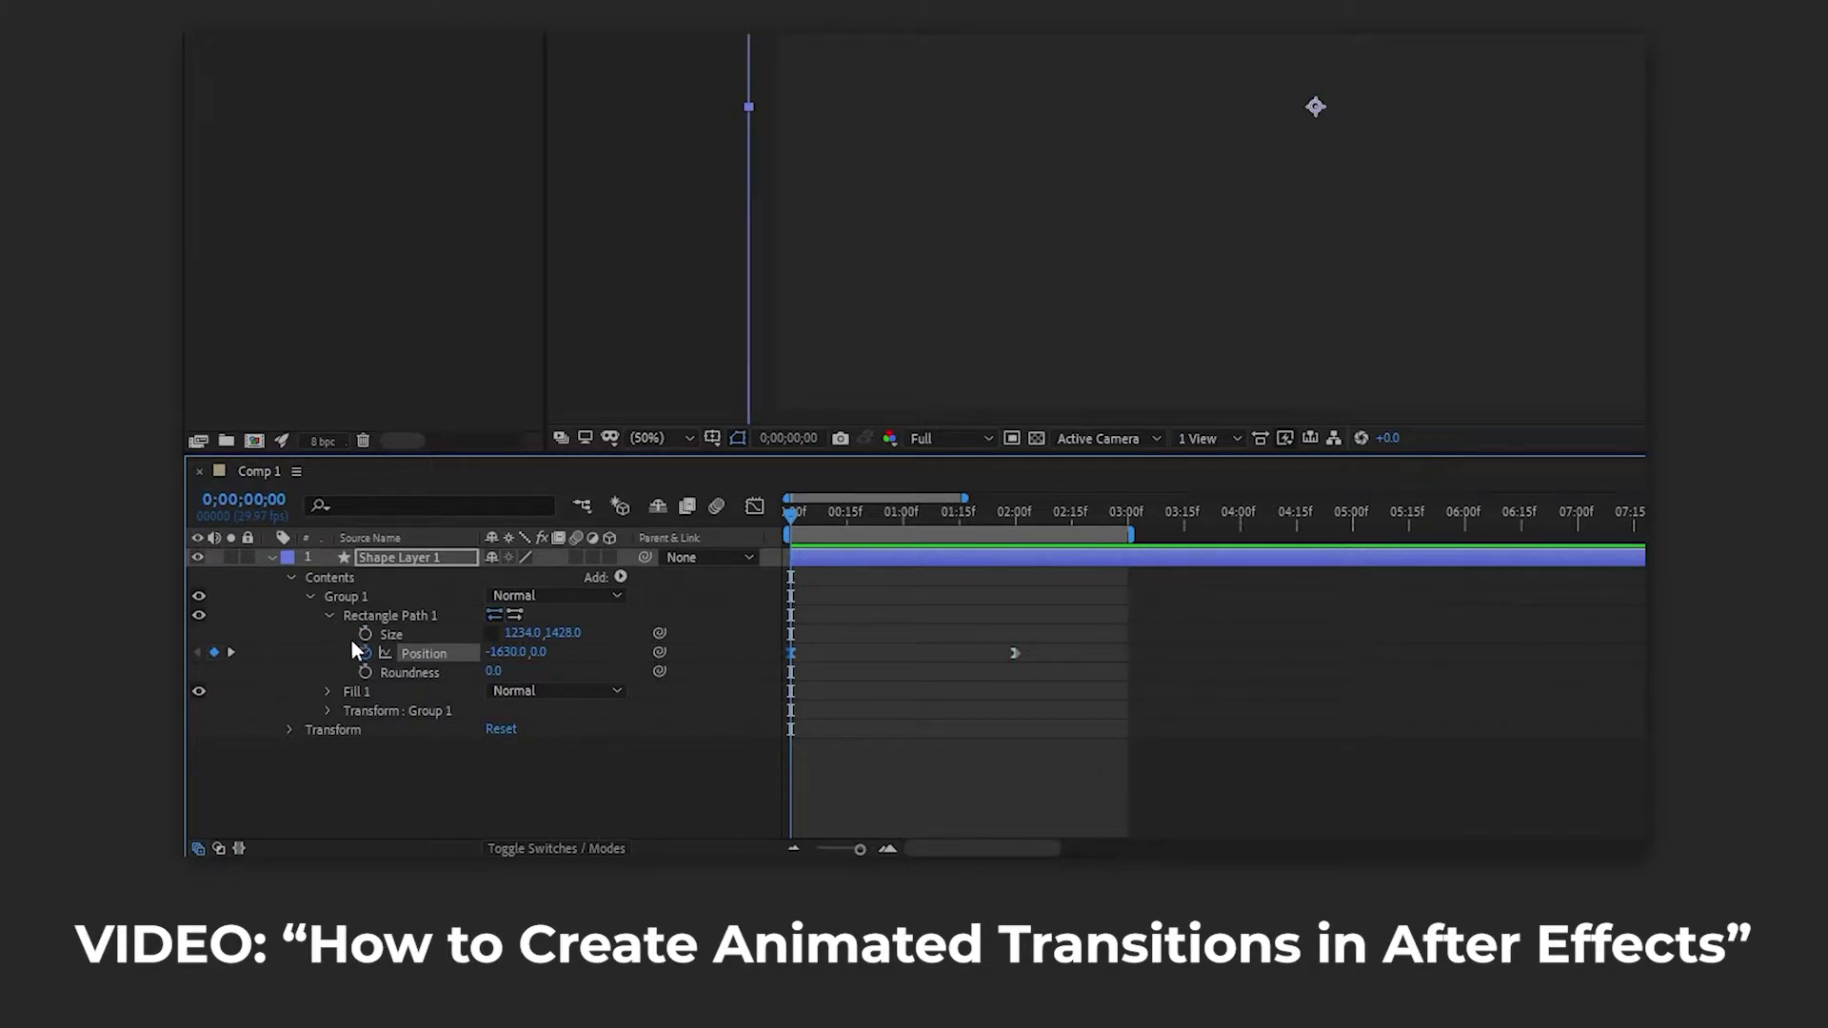
{"action": "left_click", "coordinate": [329, 616]}
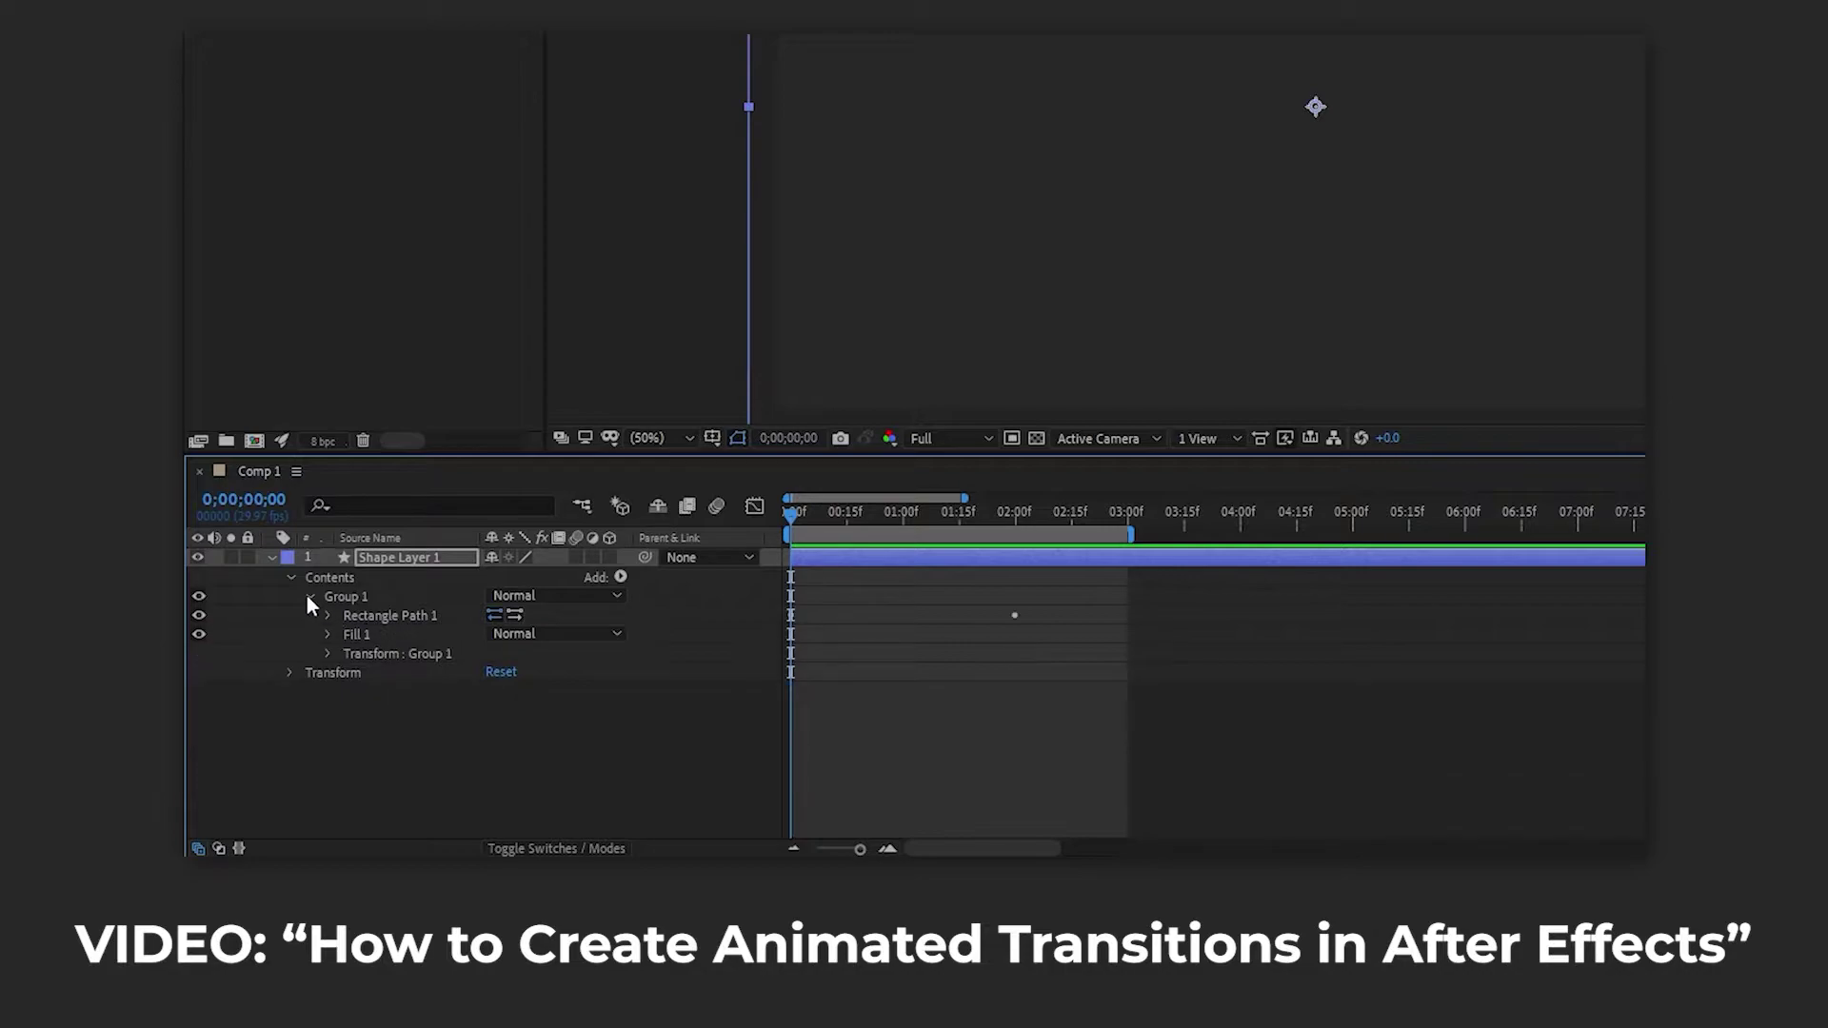
{"action": "left_click", "coordinate": [309, 597]}
- In the speed graph, drag the end keyframe's influence far left for a steep ease, then preview
{"action": "left_click", "coordinate": [354, 603]}
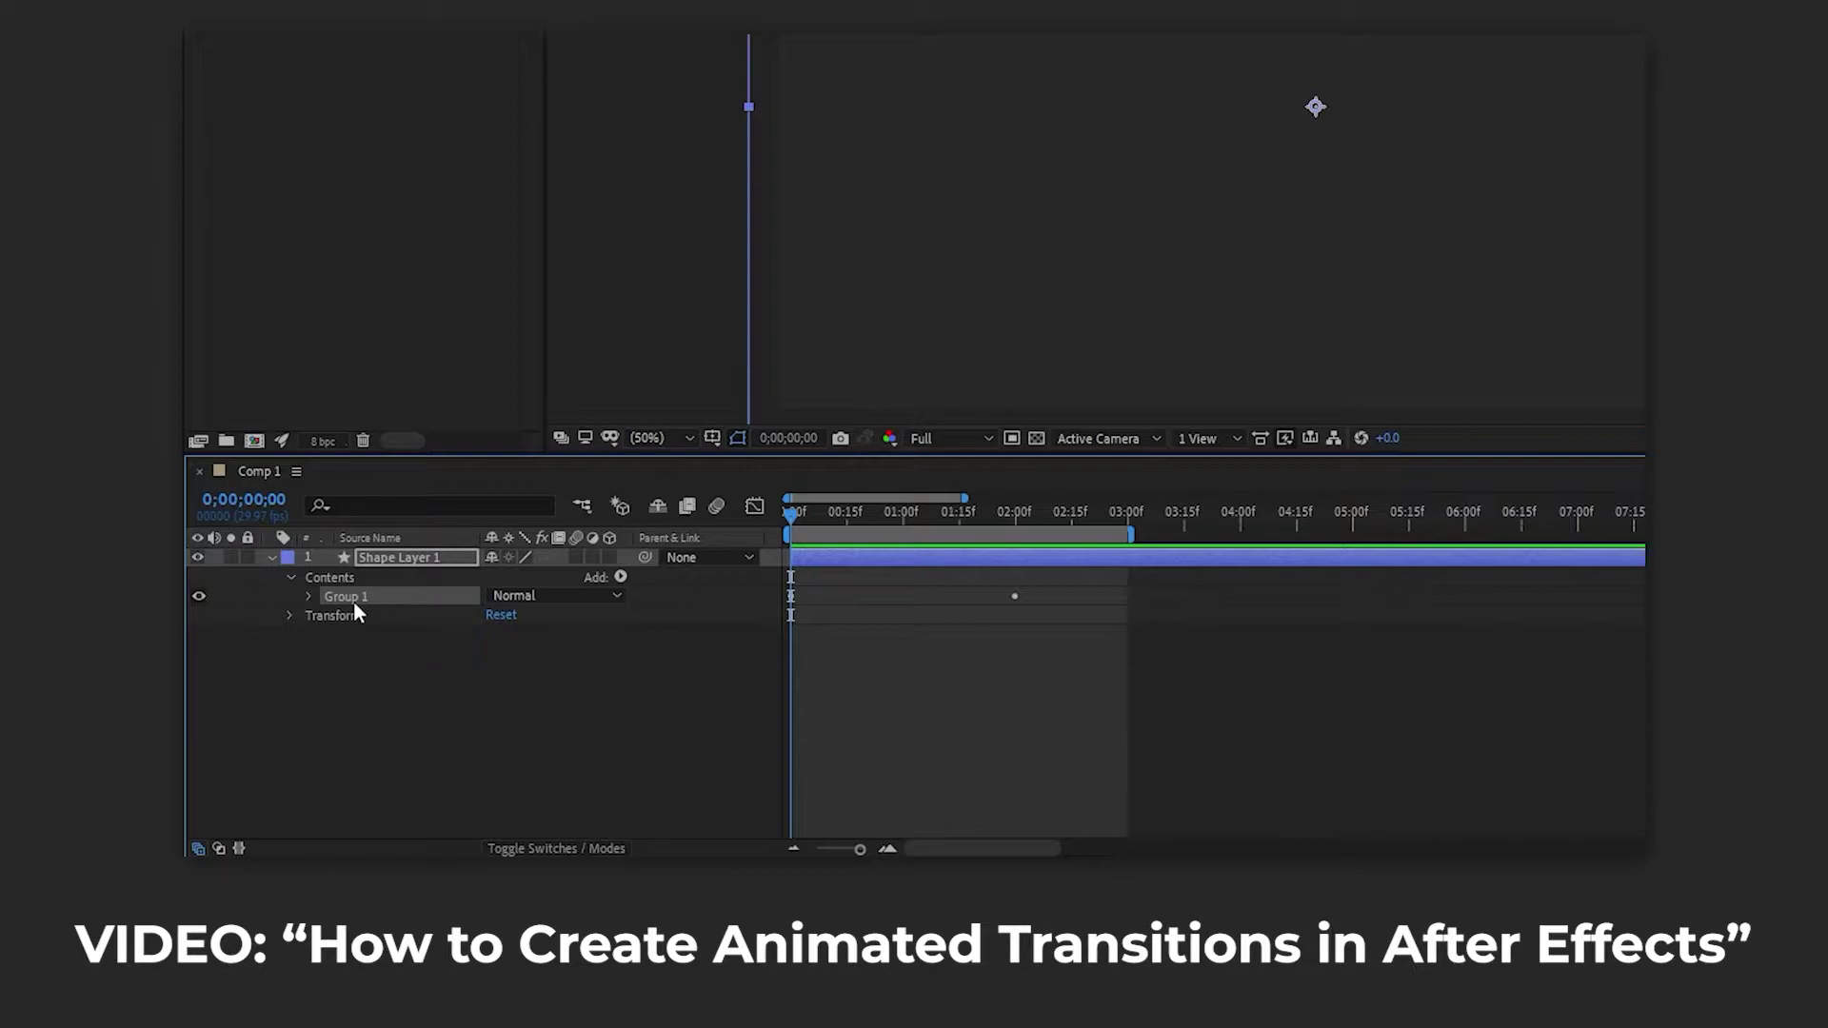
{"action": "left_click", "coordinate": [752, 507]}
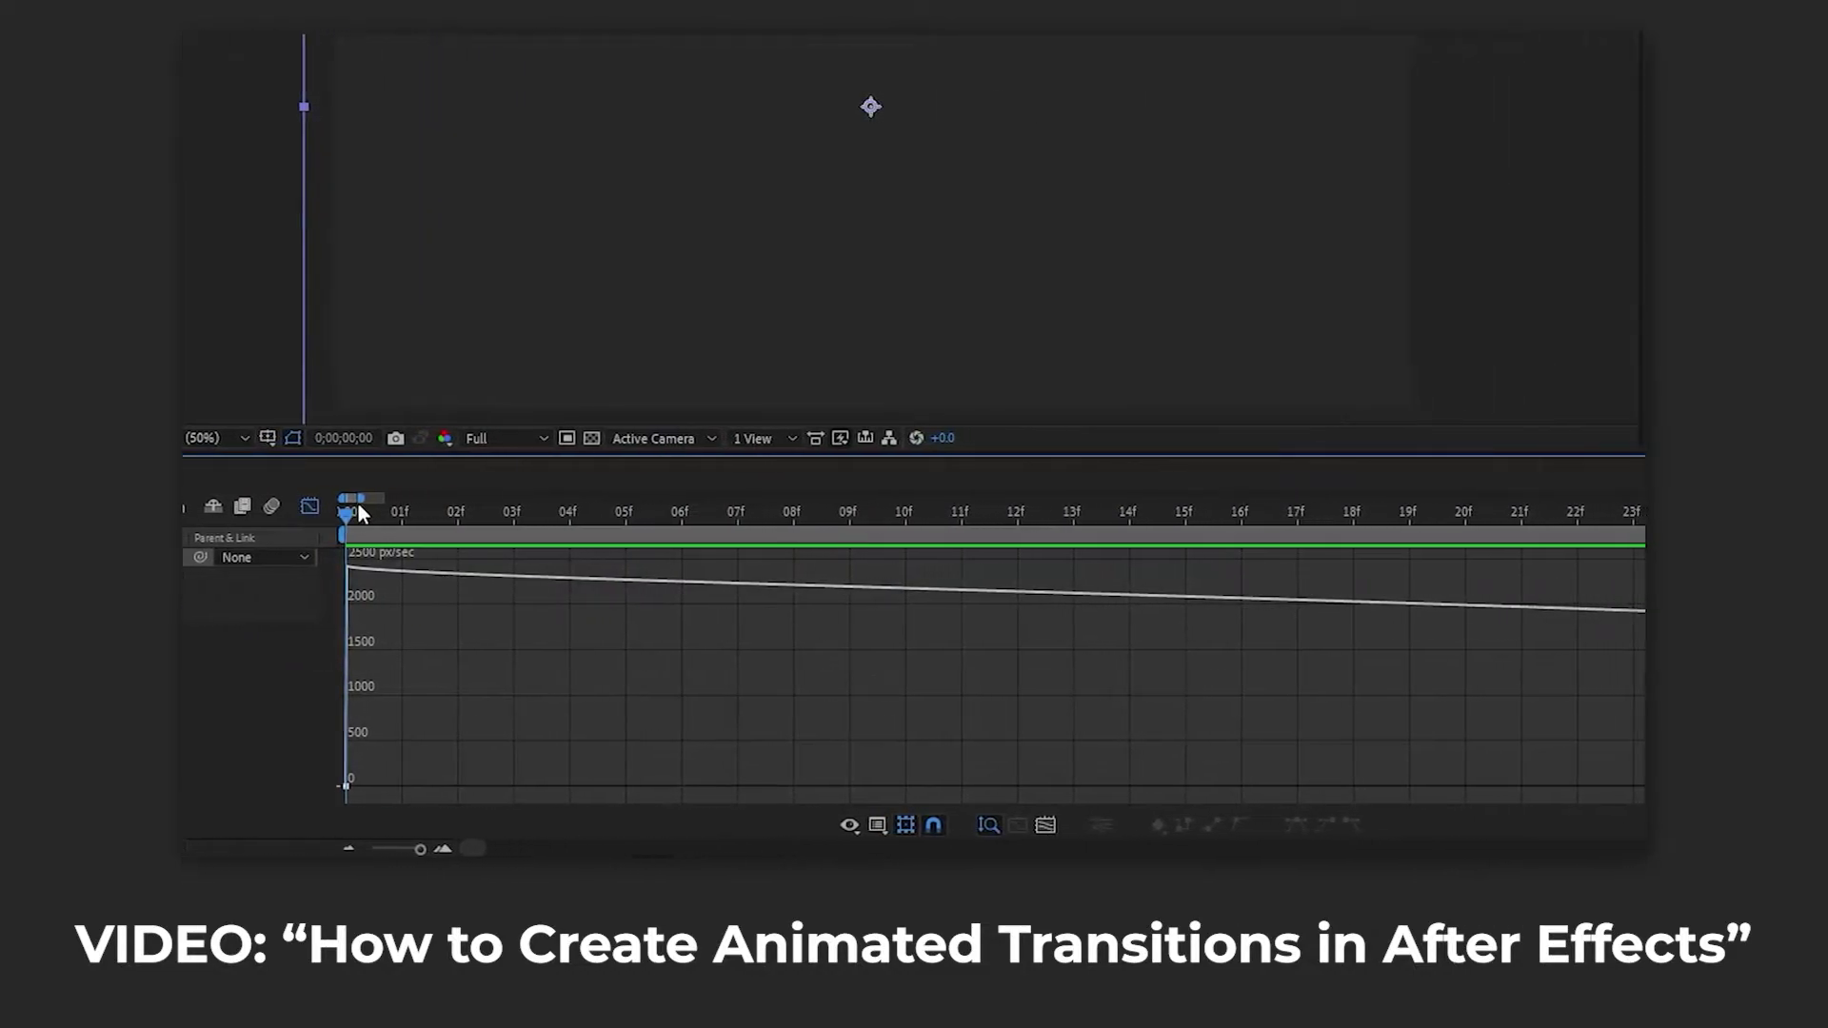
{"action": "left_click_drag", "start_coordinate": [381, 497], "coordinate": [454, 497]}
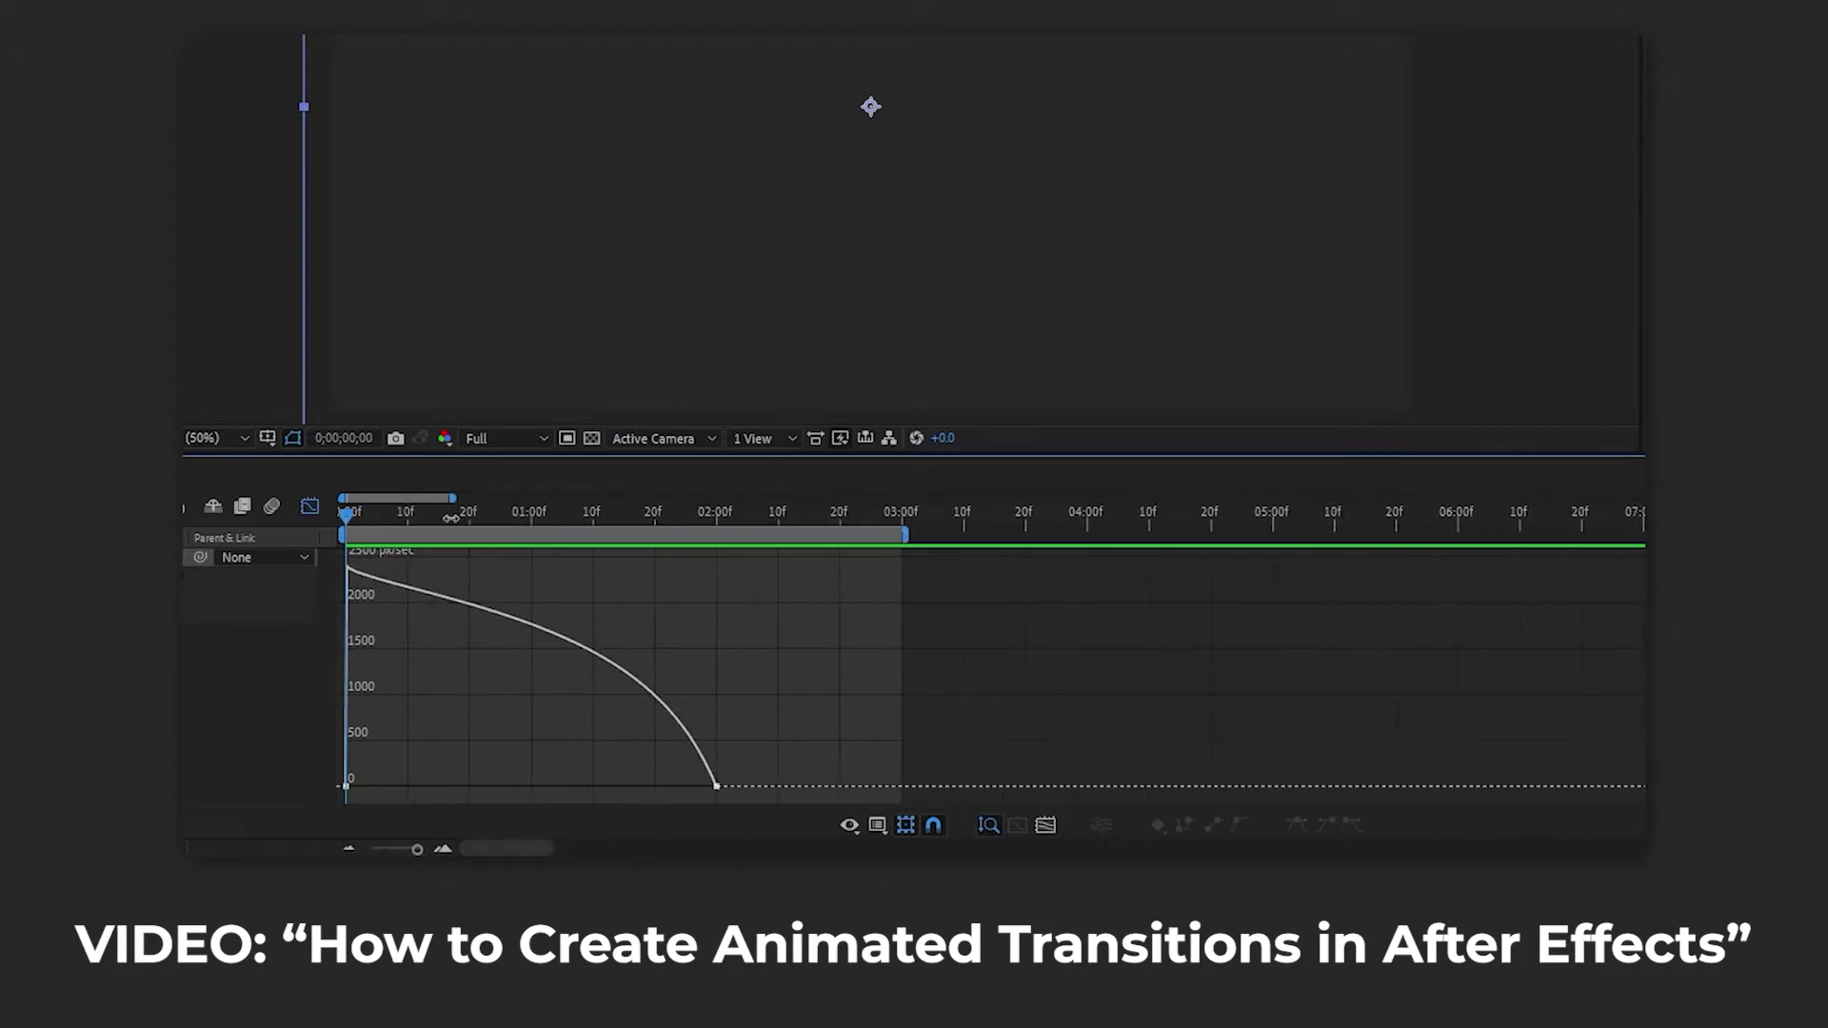
{"action": "left_click", "coordinate": [713, 786]}
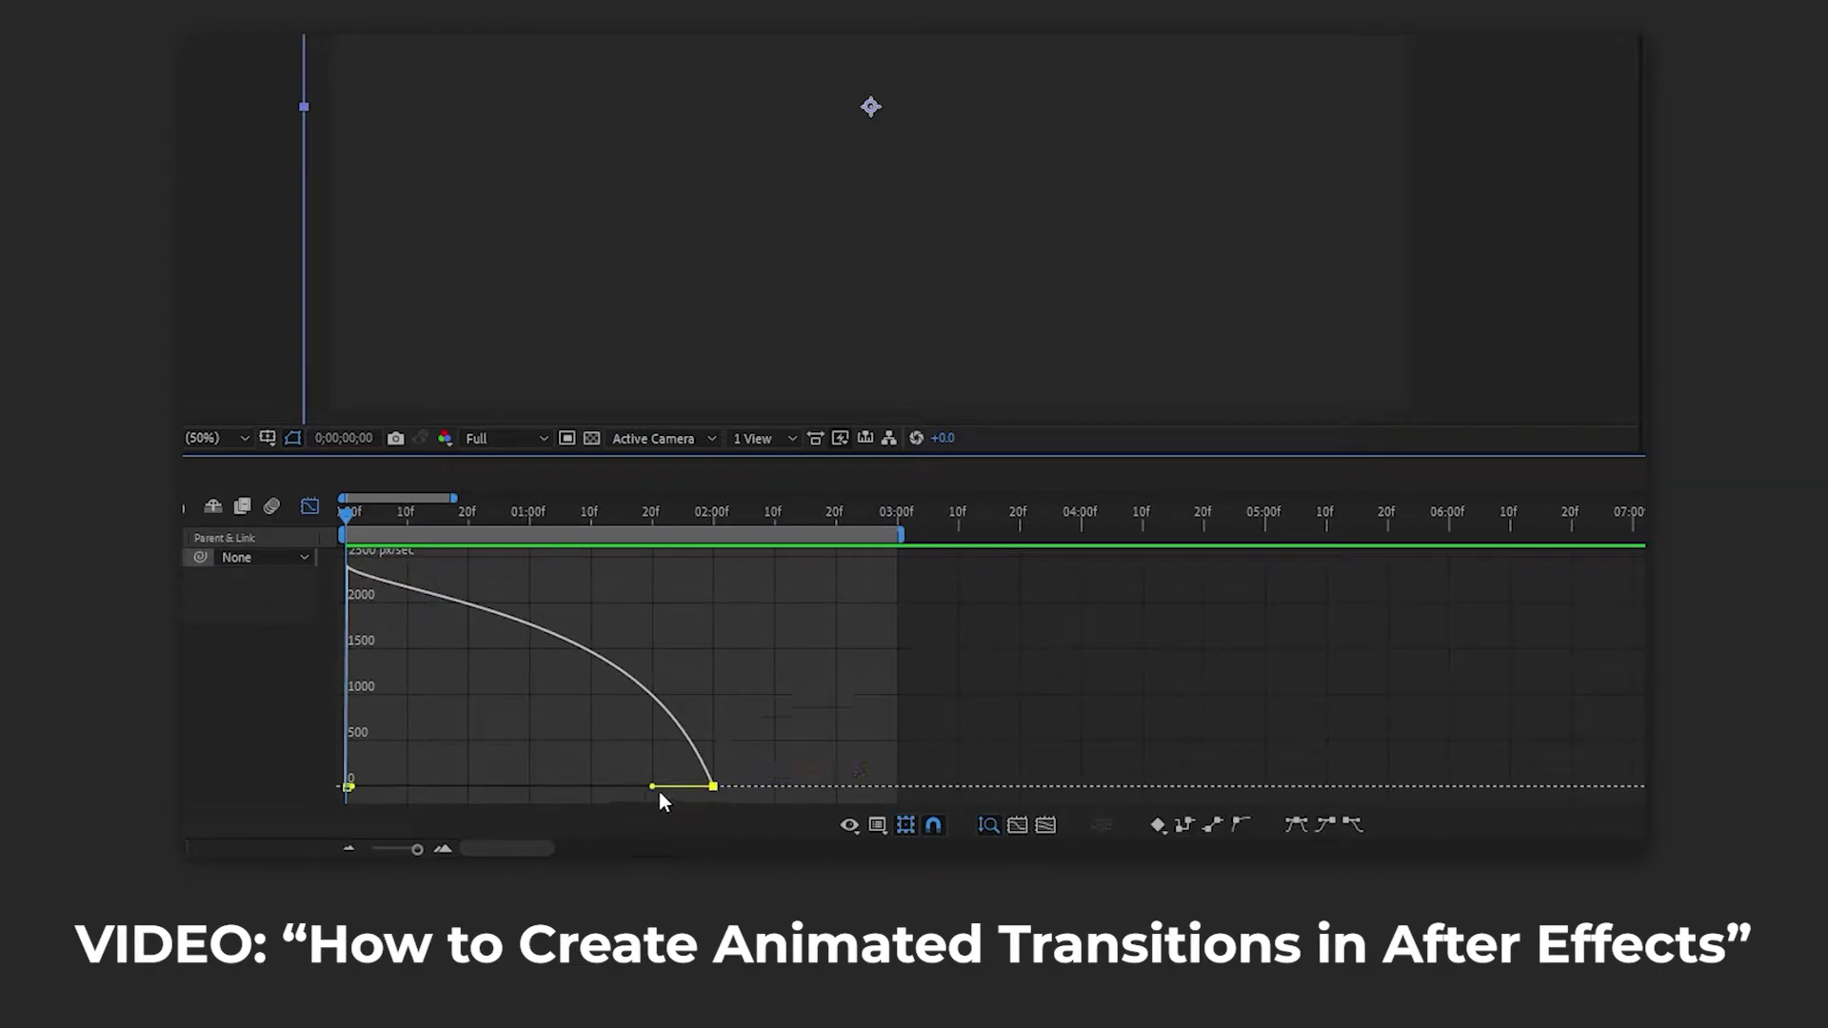
{"action": "left_click_drag", "start_coordinate": [648, 790], "coordinate": [368, 791]}
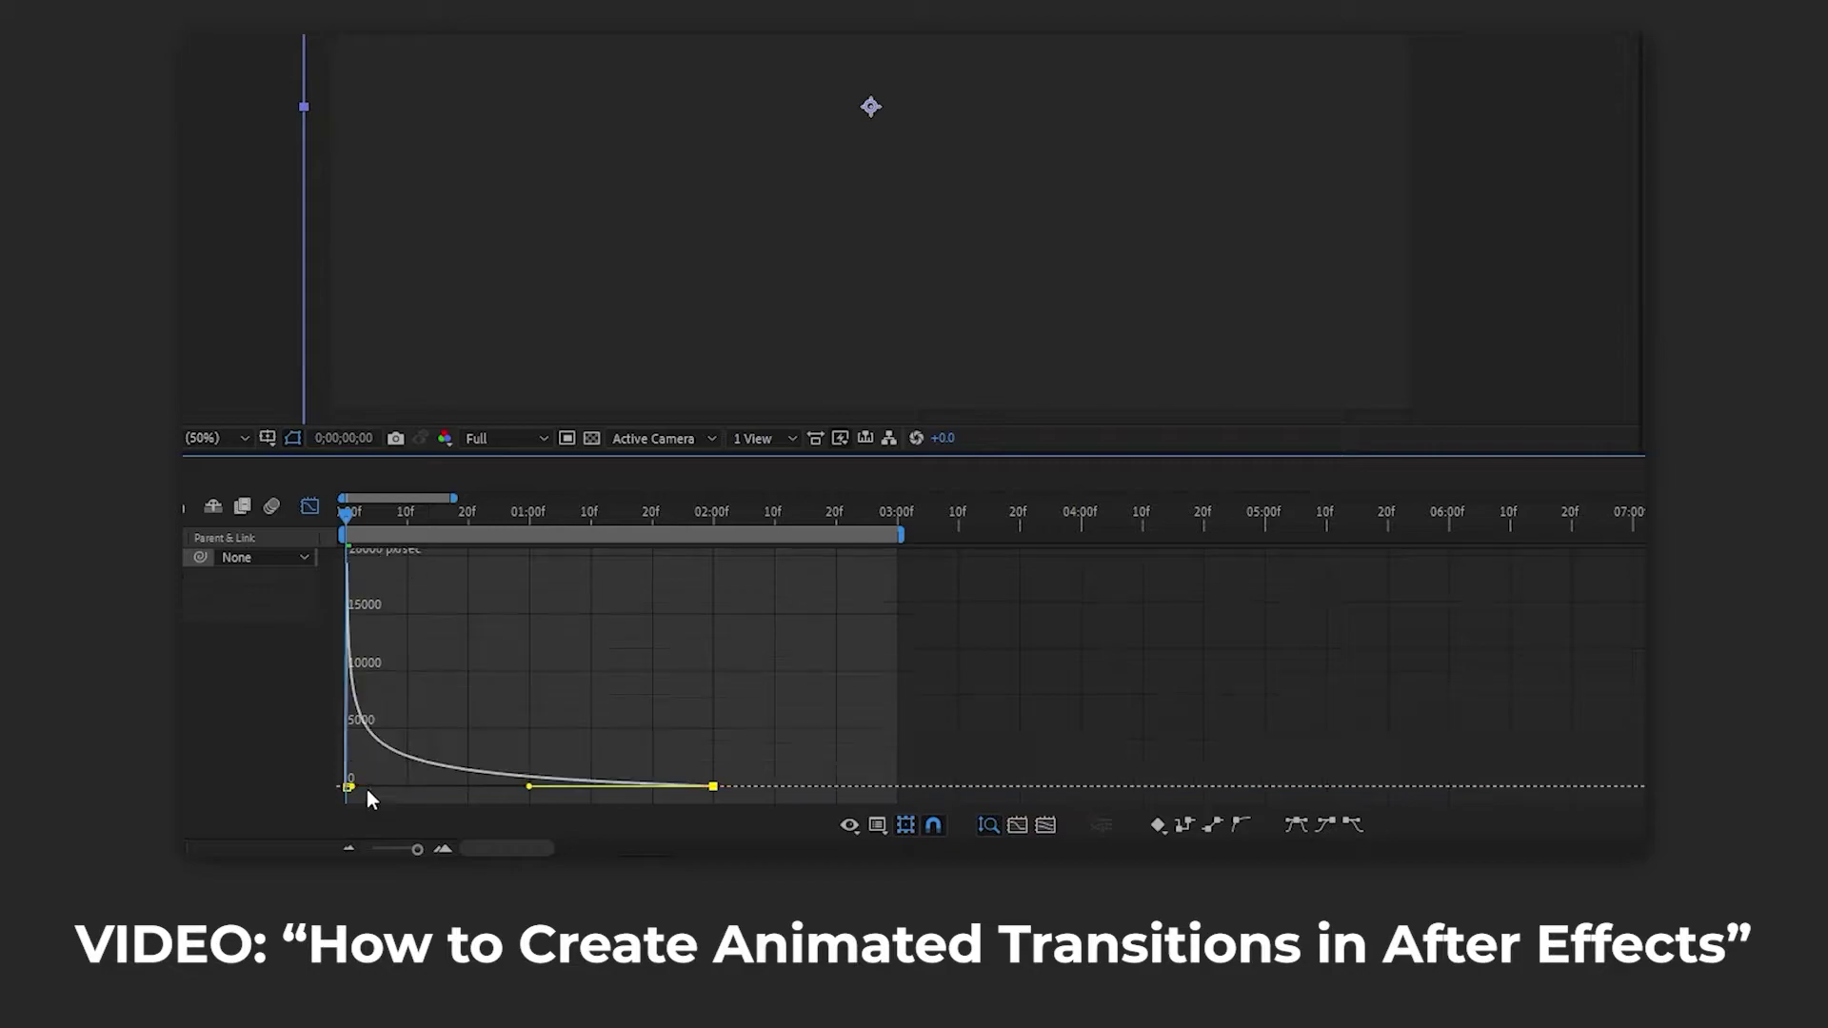
{"action": "key", "text": "space"}
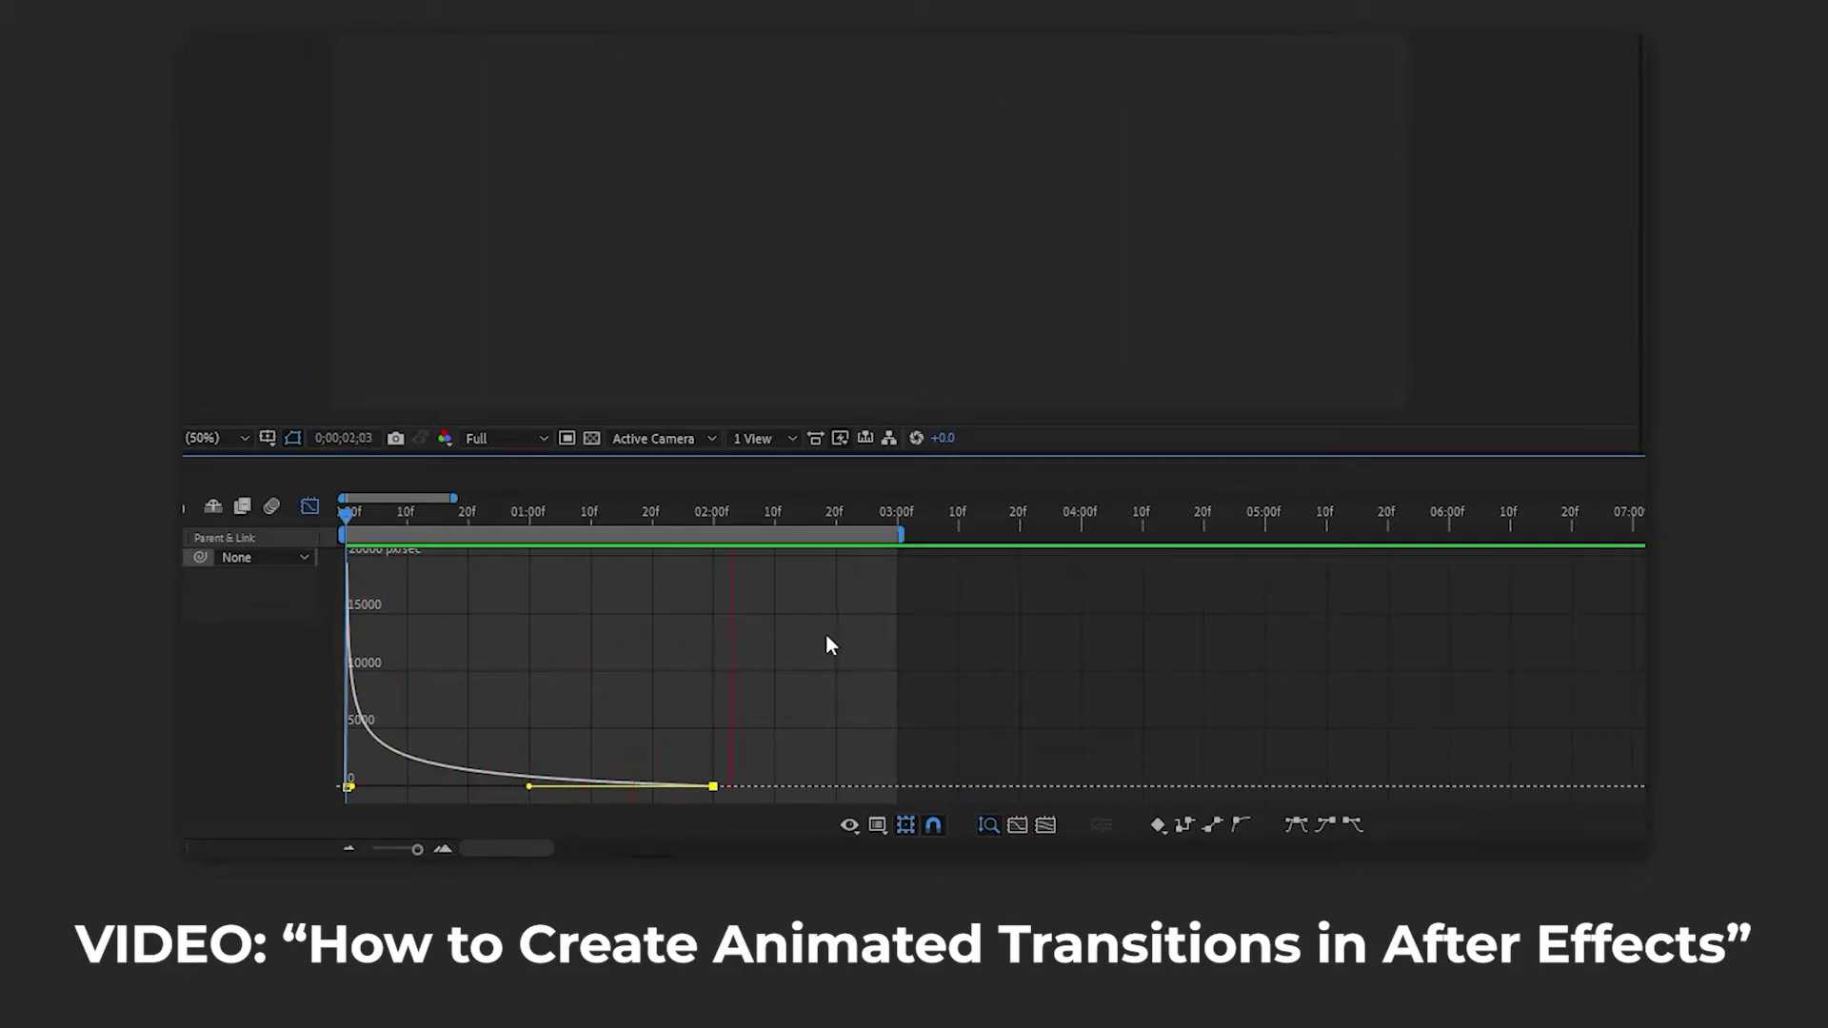
{"action": "key", "text": "space"}
- Change Group 2's Fill 1 colour to blue
{"action": "left_click", "coordinate": [310, 505]}
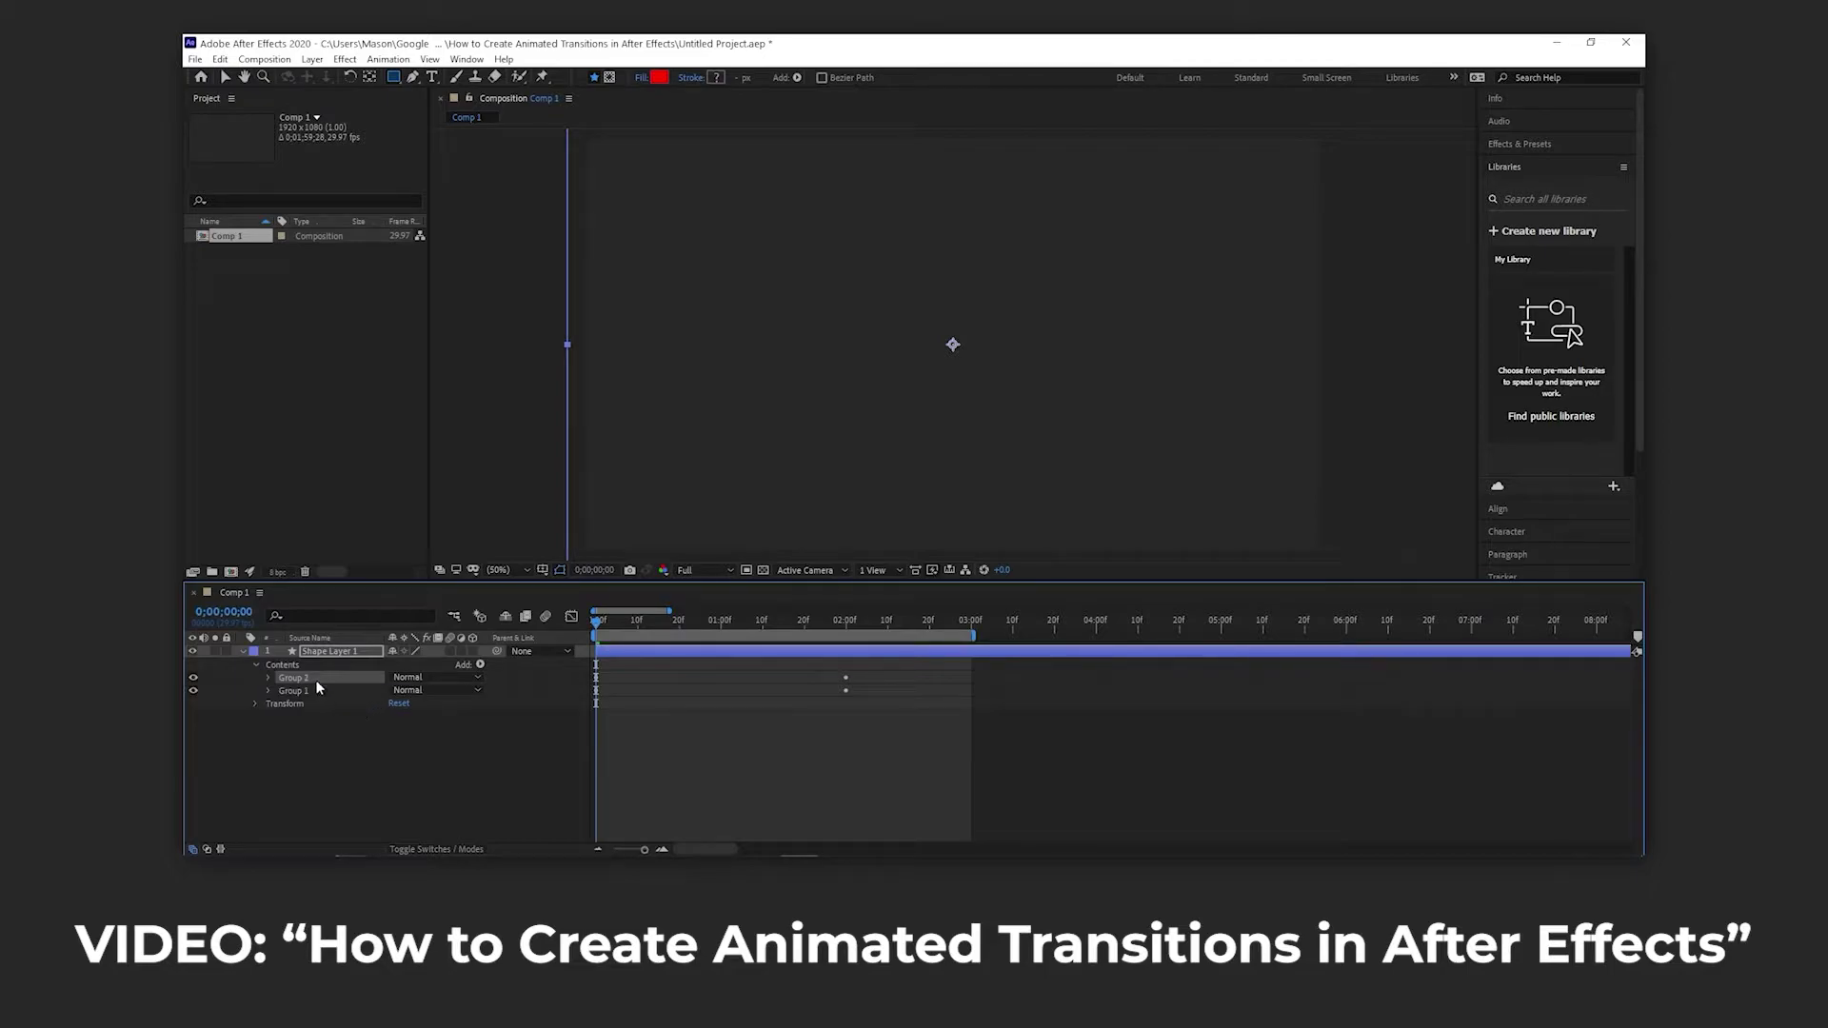
{"action": "left_click", "coordinate": [269, 678]}
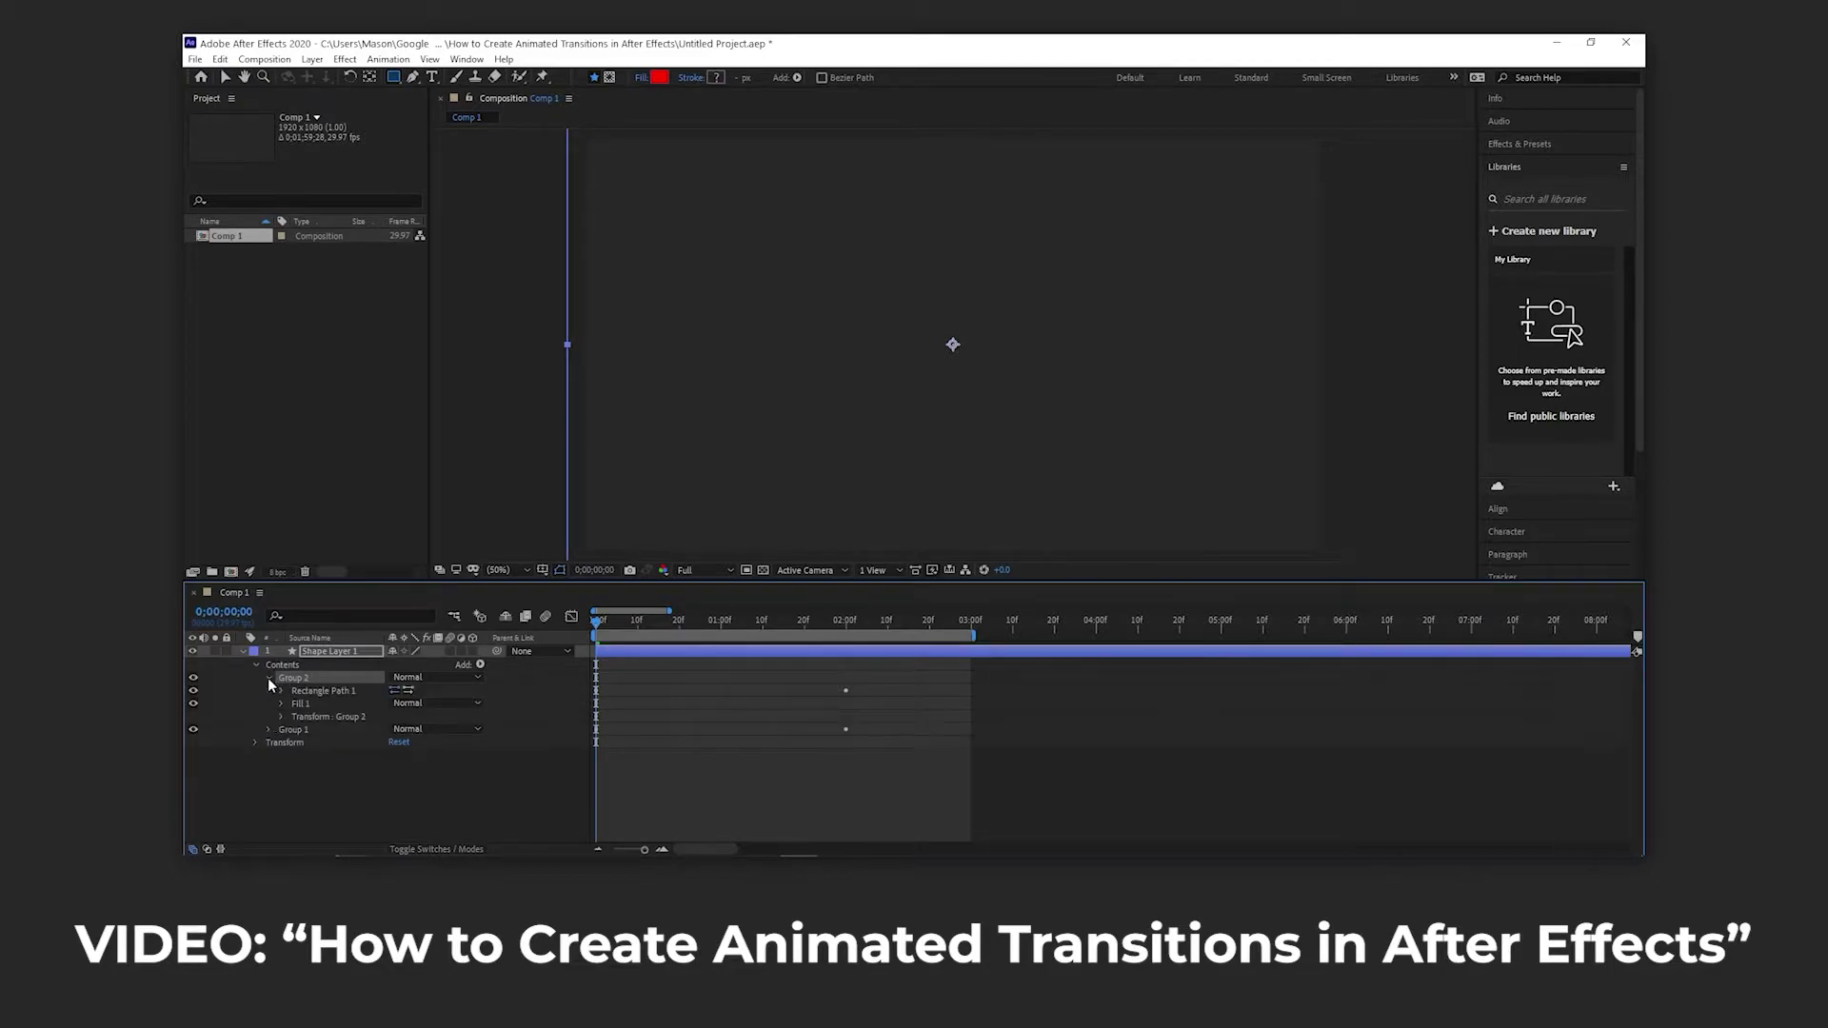
{"action": "left_click", "coordinate": [303, 702]}
{"action": "left_click", "coordinate": [657, 78]}
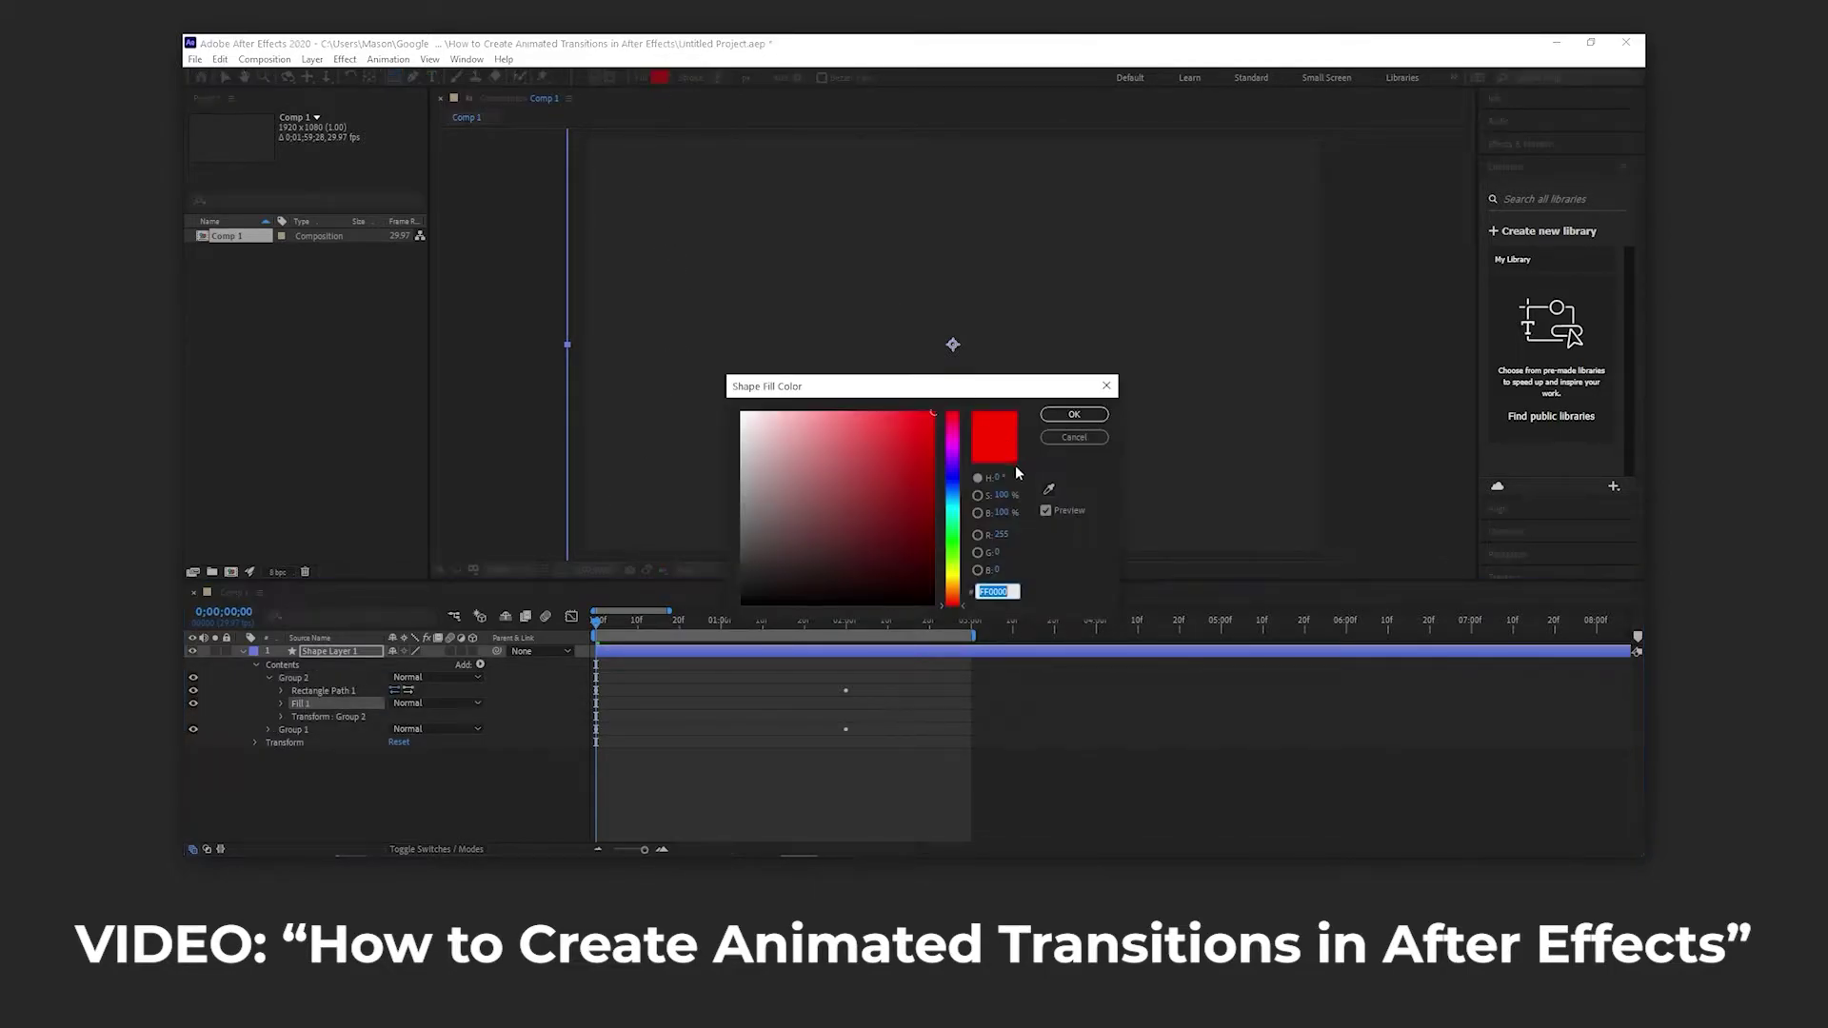
{"action": "left_click", "coordinate": [955, 495]}
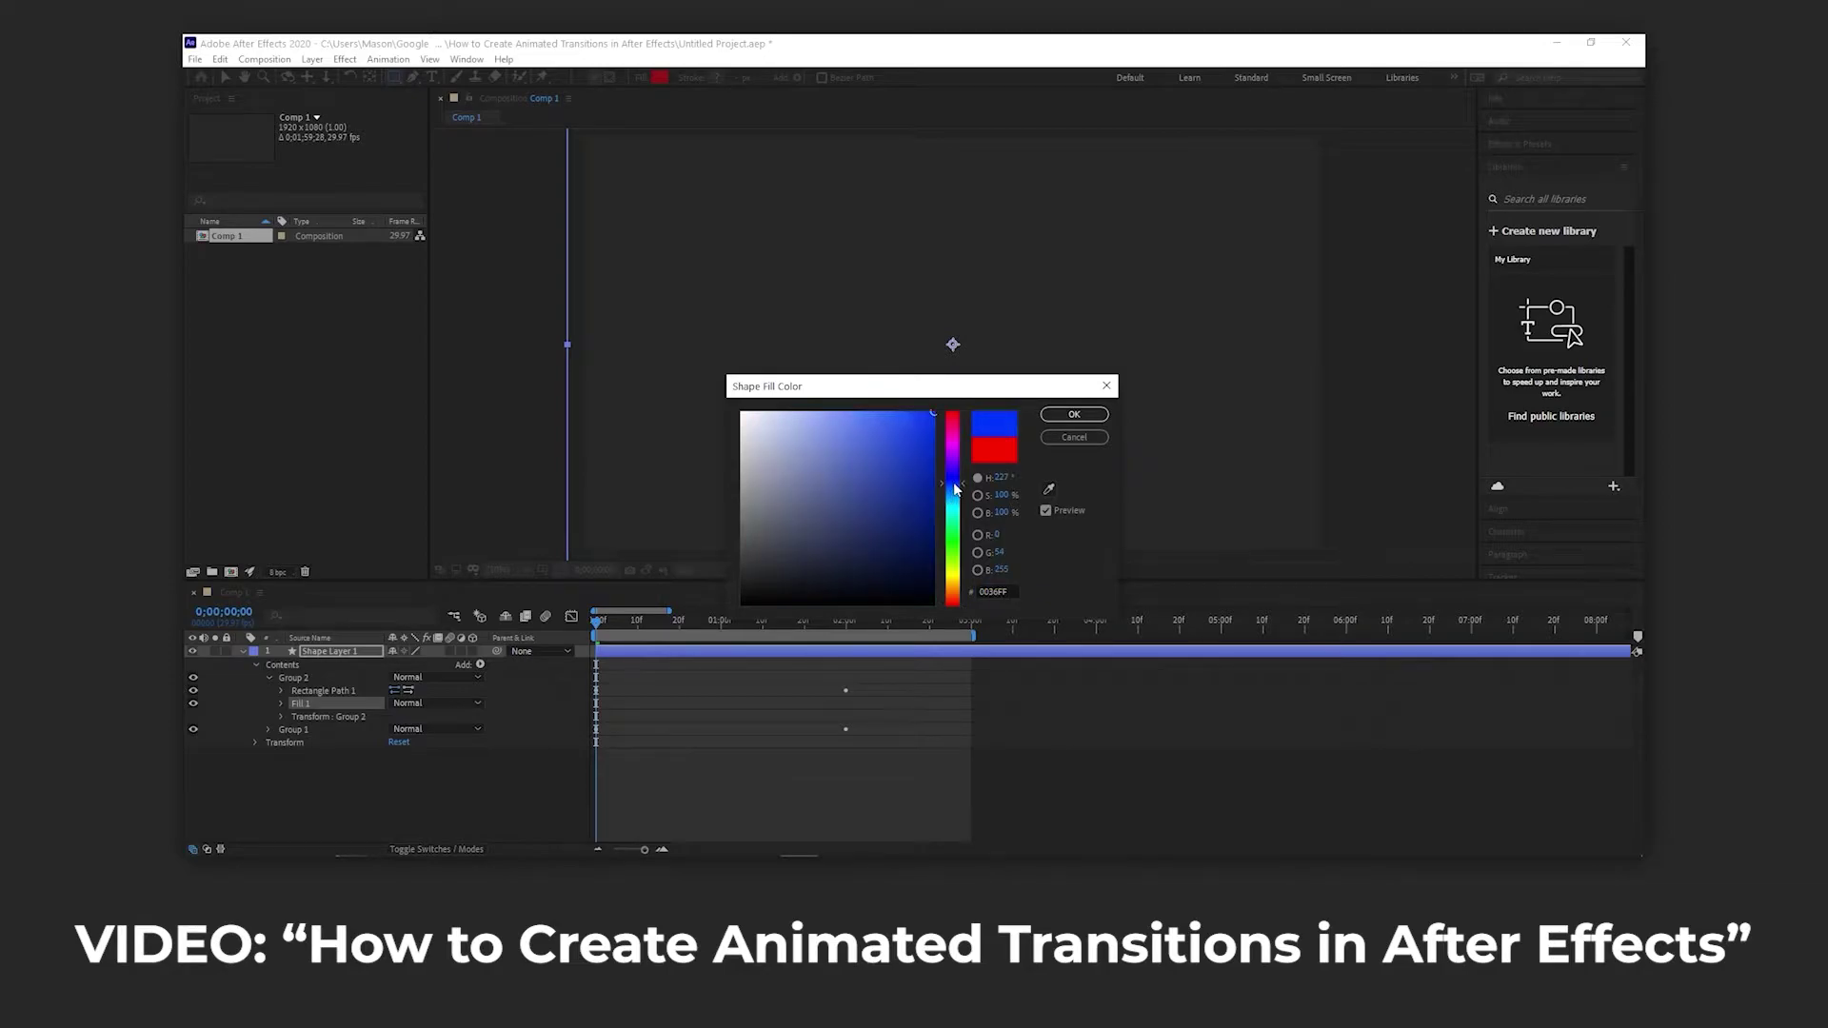
{"action": "left_click", "coordinate": [1074, 414]}
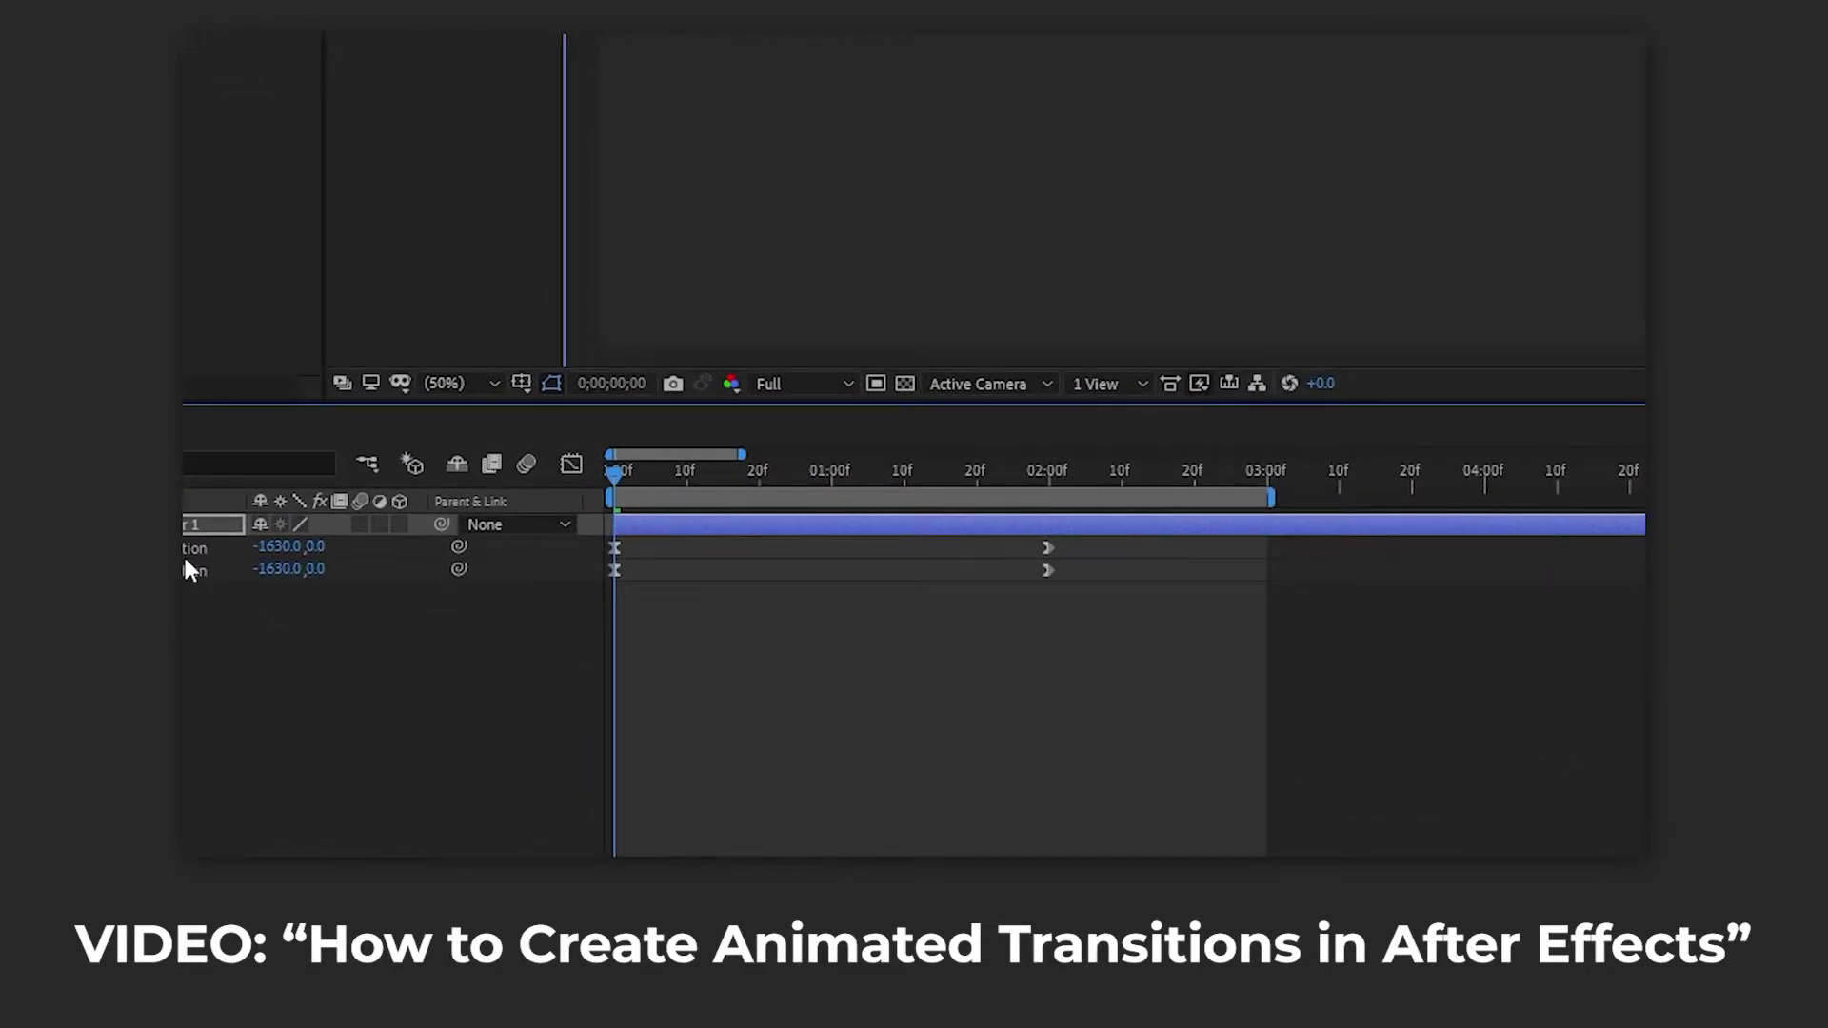
- Offset the blue group's Position keyframes a few frames later and preview both panels
{"action": "left_click", "coordinate": [194, 548]}
{"action": "key", "text": "space"}
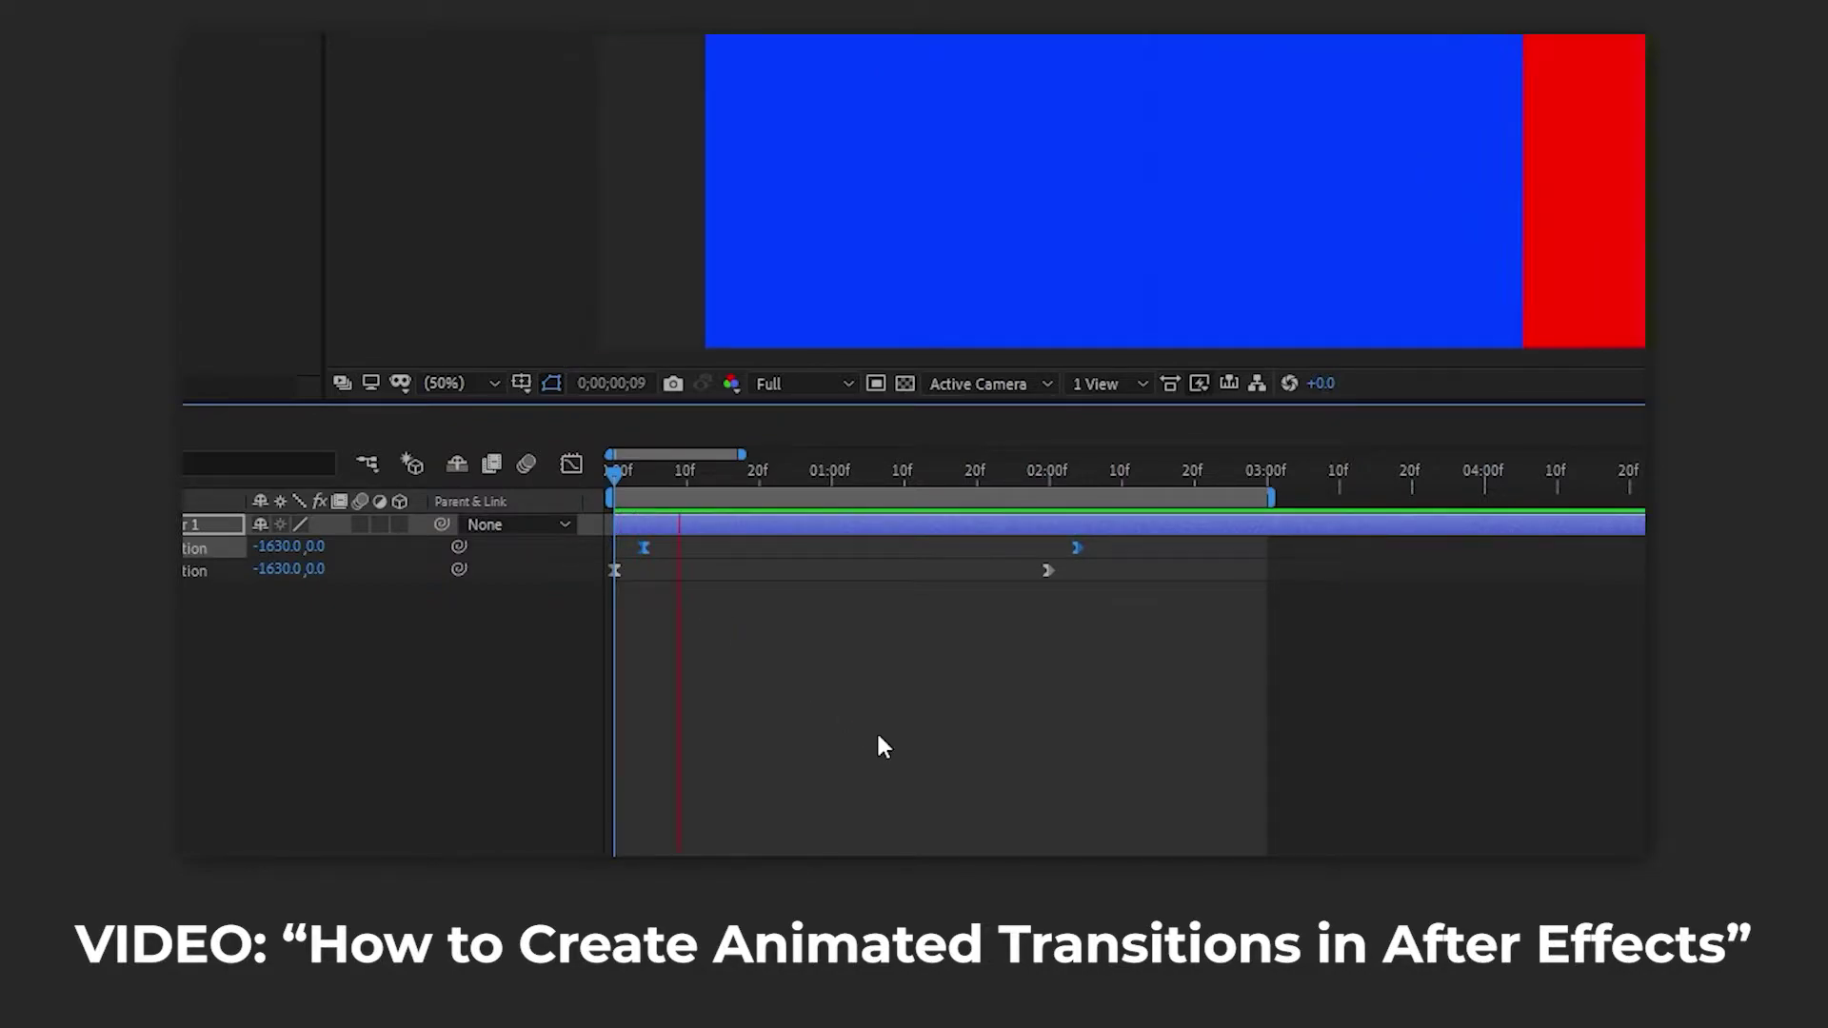
{"action": "key", "text": "space"}
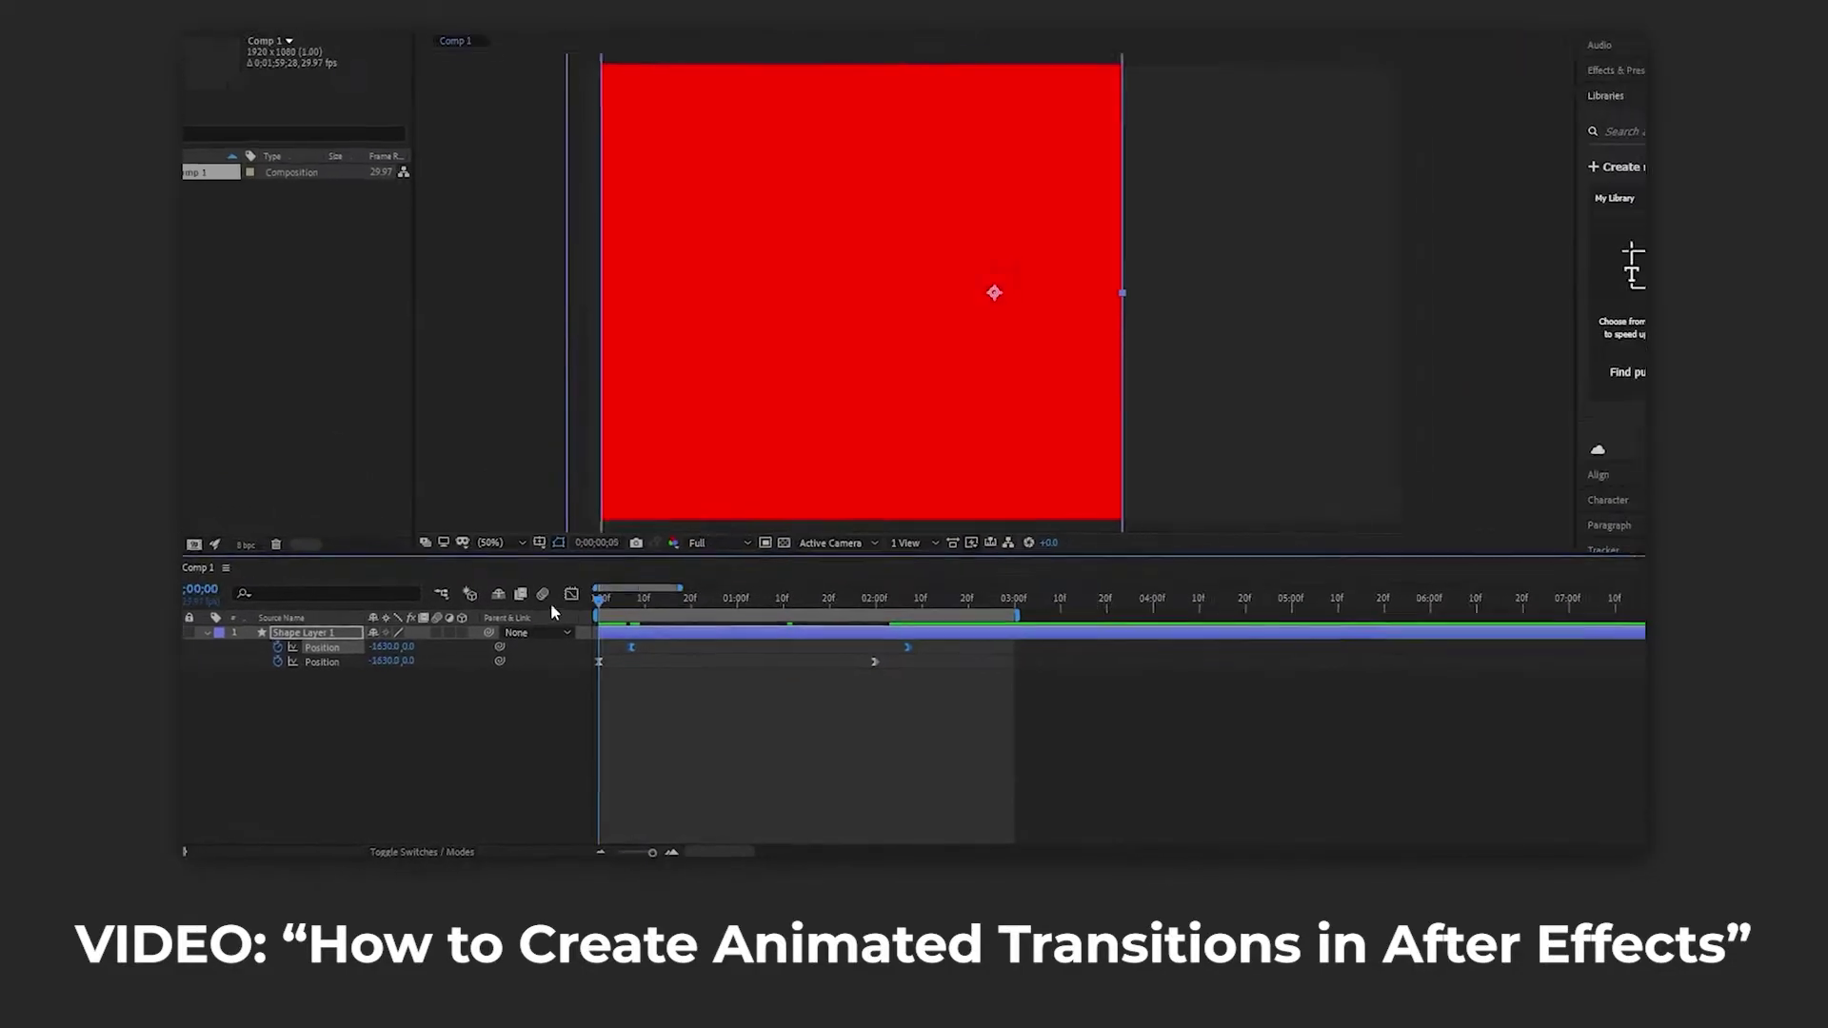
{"action": "key", "text": "space"}
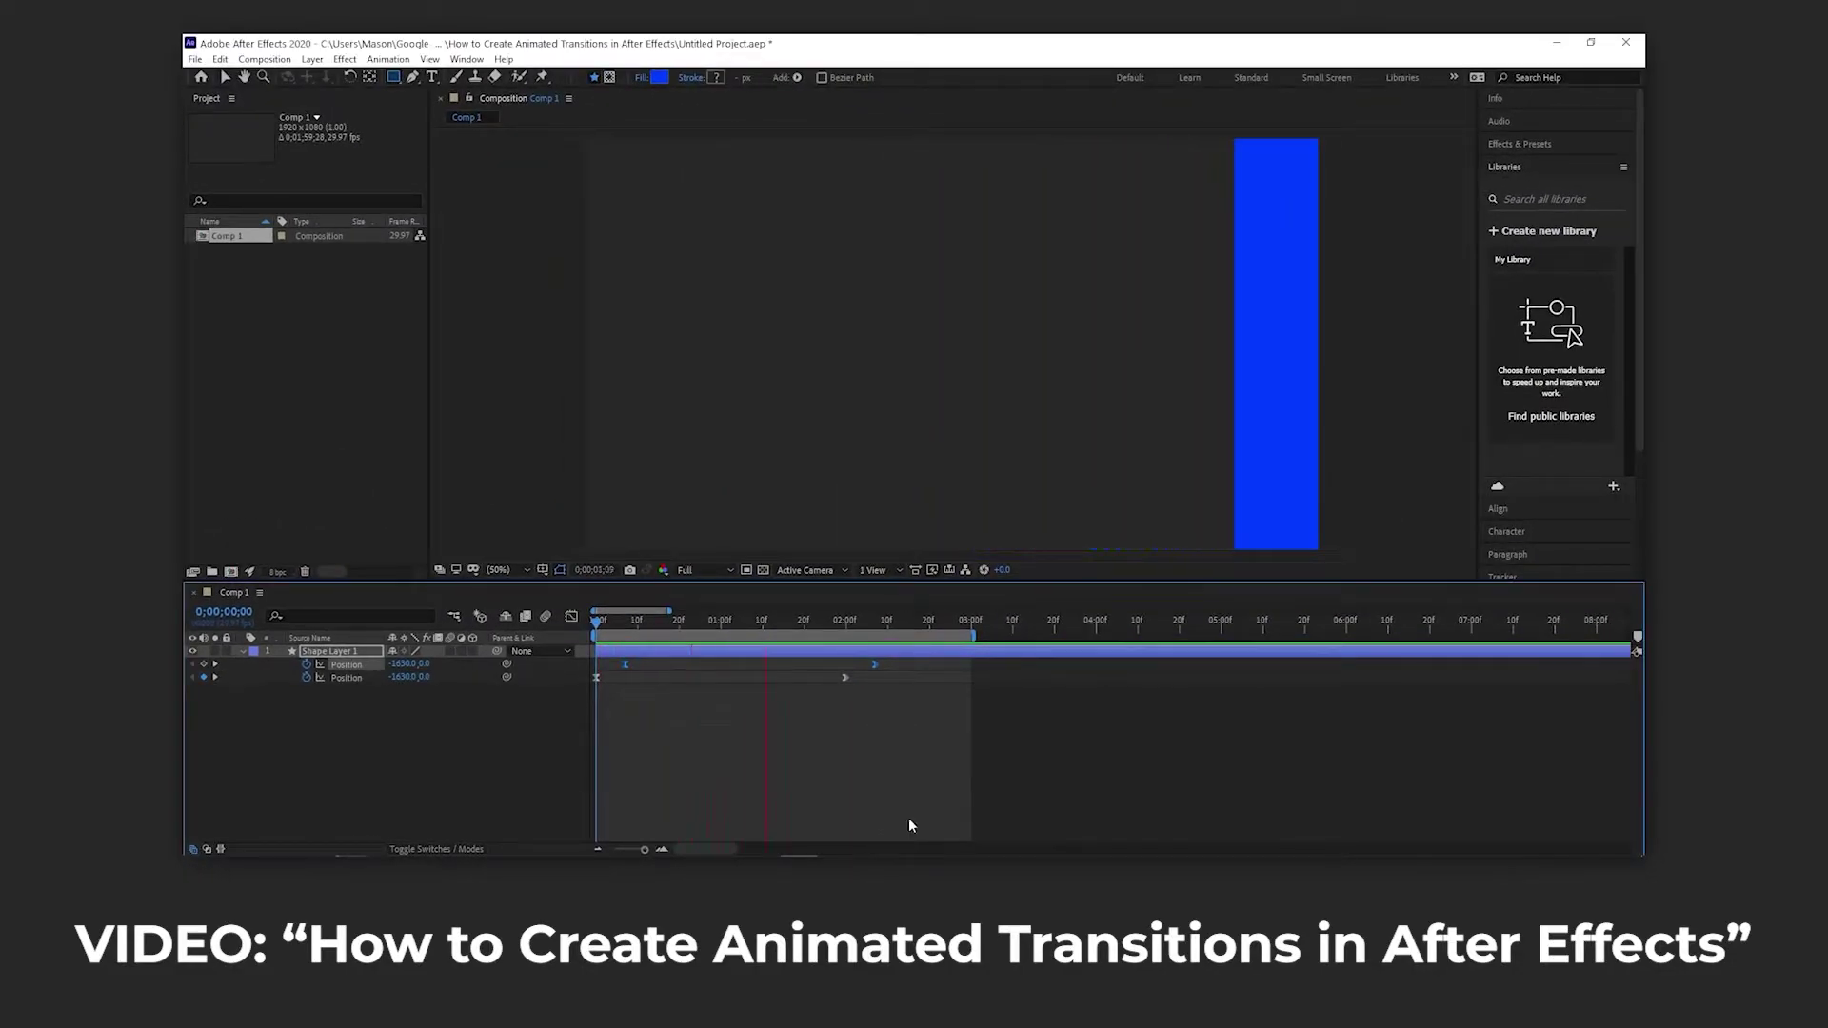
{"action": "key", "text": "space"}
{"action": "left_click", "coordinate": [371, 729]}
{"action": "key", "text": "u"}
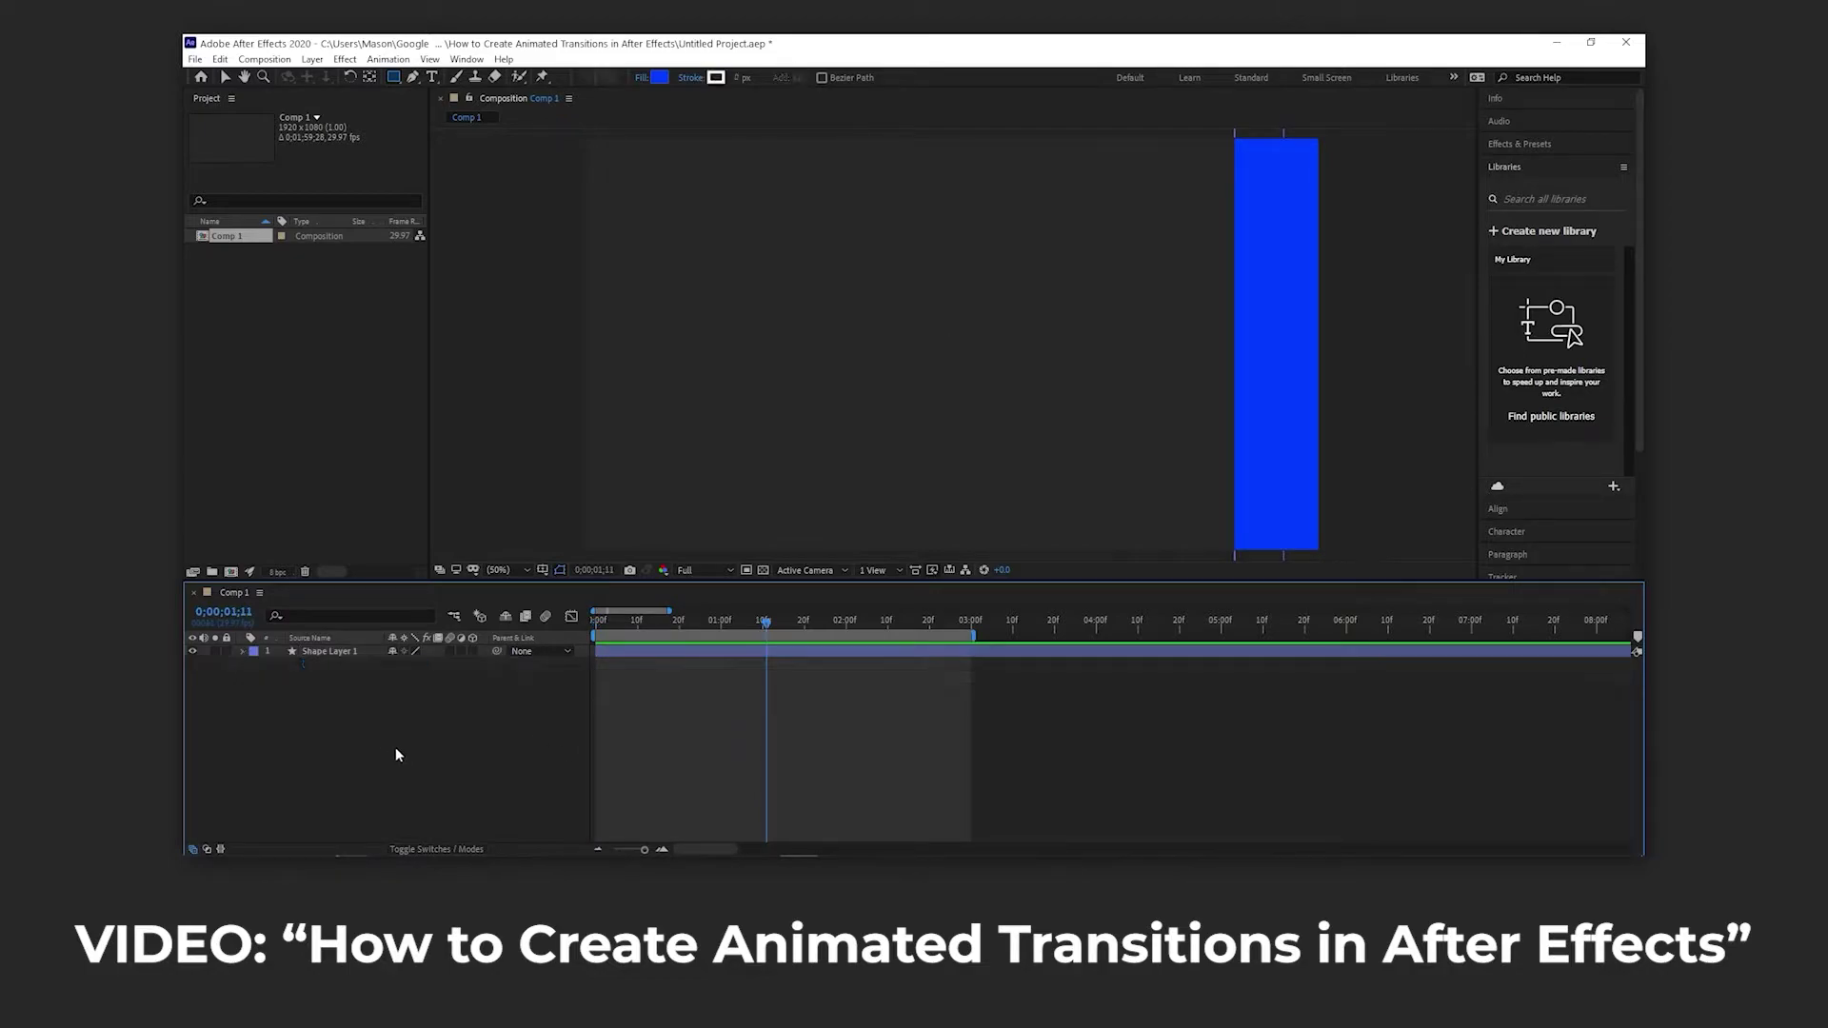
{"action": "left_click", "coordinate": [279, 654]}
{"action": "left_click", "coordinate": [243, 651]}
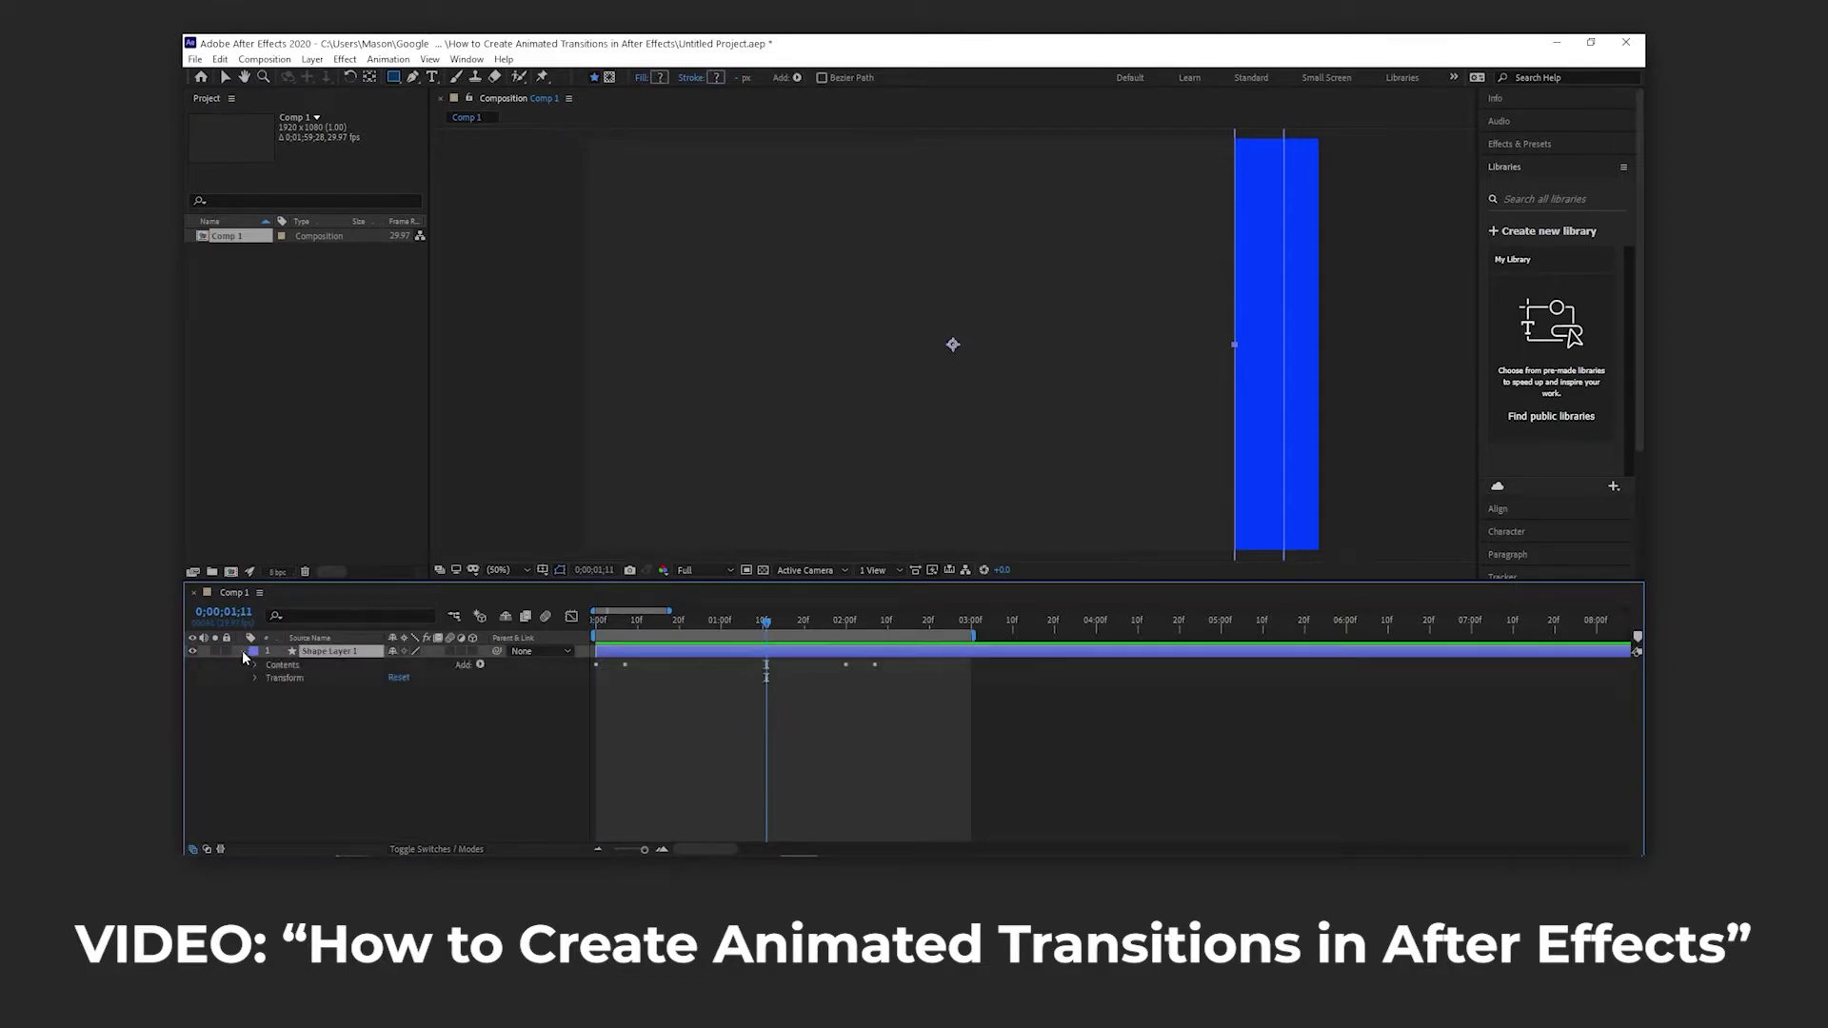
- Duplicate Group 2 into Group 3 and change its fill to yellow-orange
{"action": "left_click", "coordinate": [256, 665]}
{"action": "left_click", "coordinate": [281, 678]}
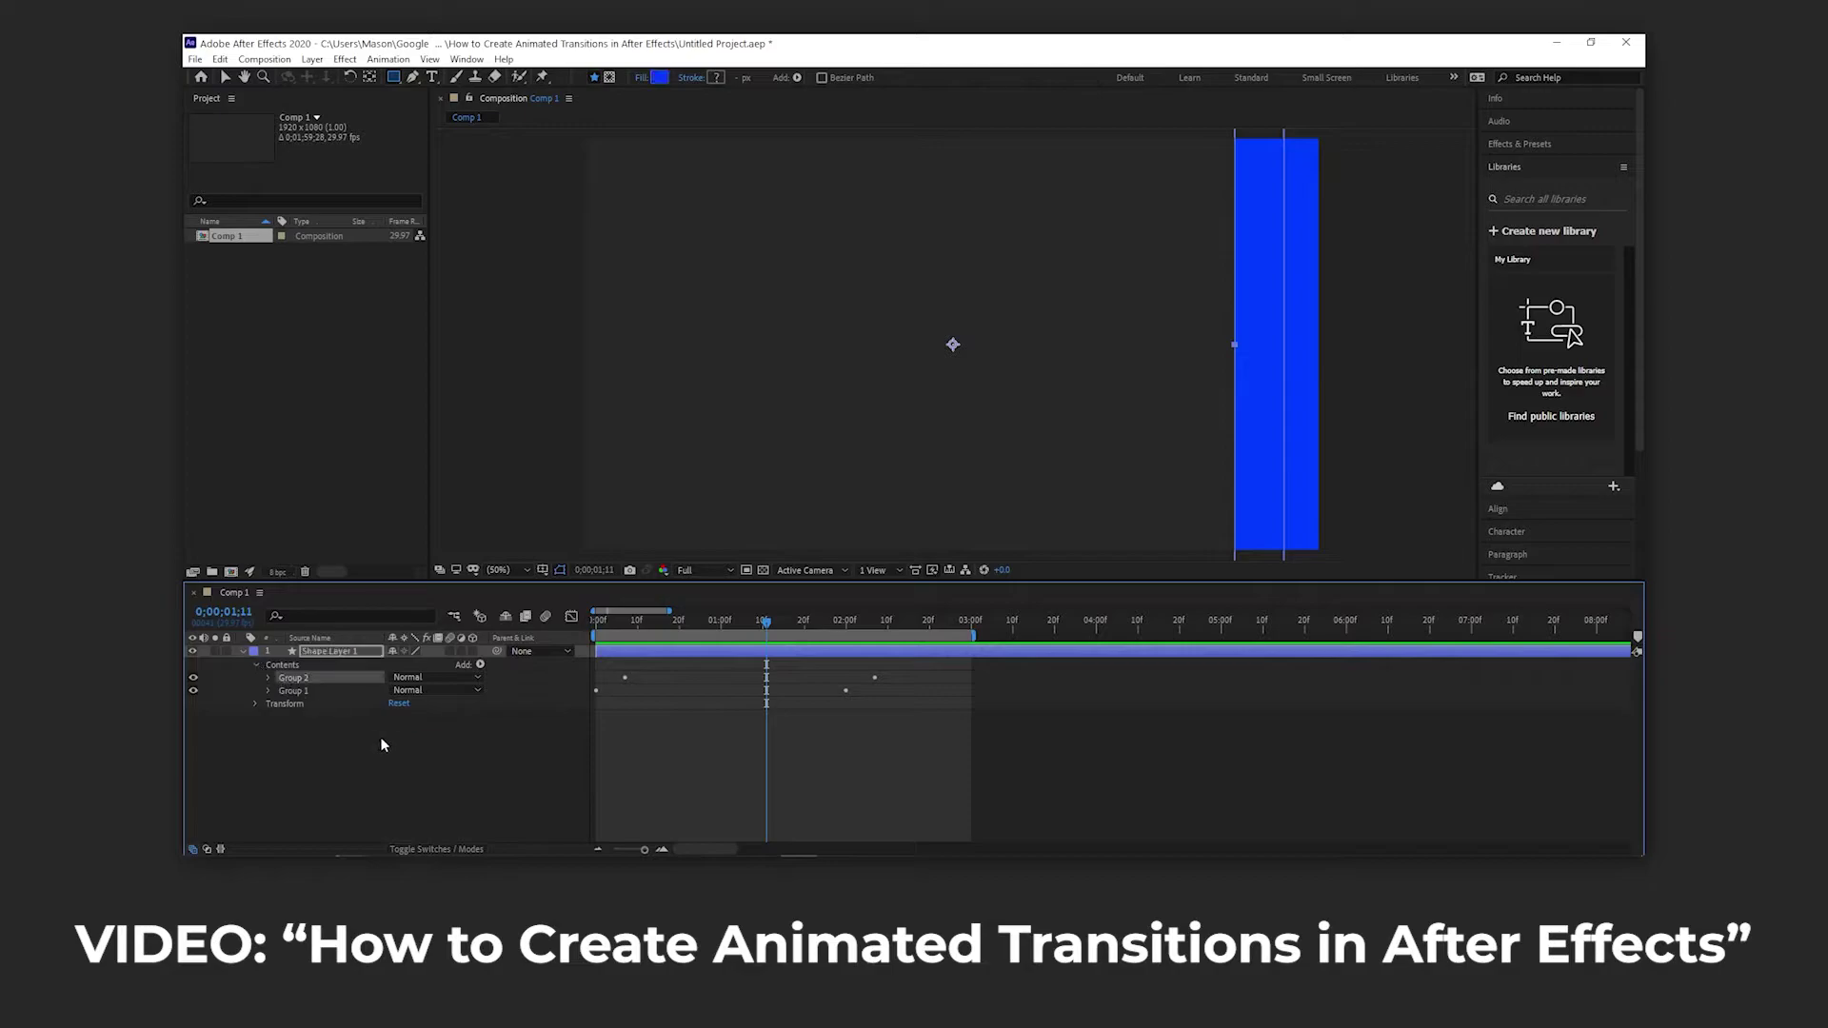
{"action": "key", "text": "ctrl+d"}
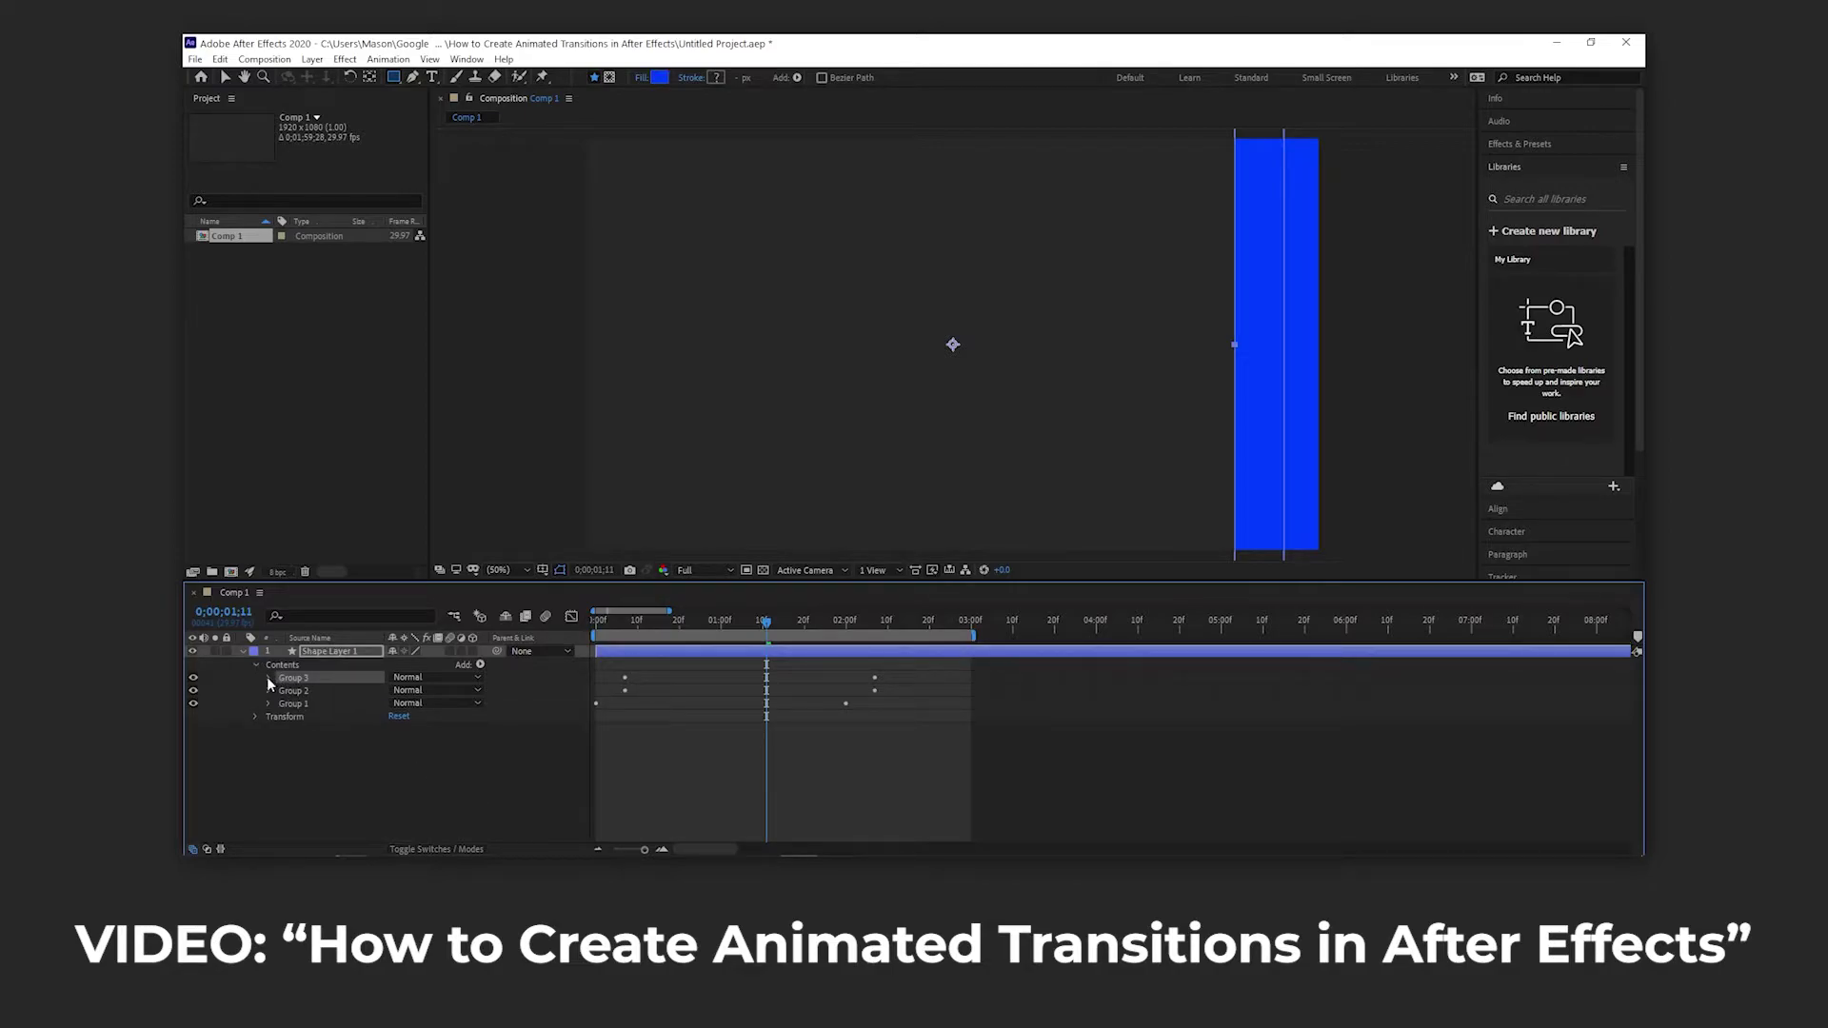
{"action": "left_click", "coordinate": [268, 678]}
{"action": "left_click", "coordinate": [300, 703]}
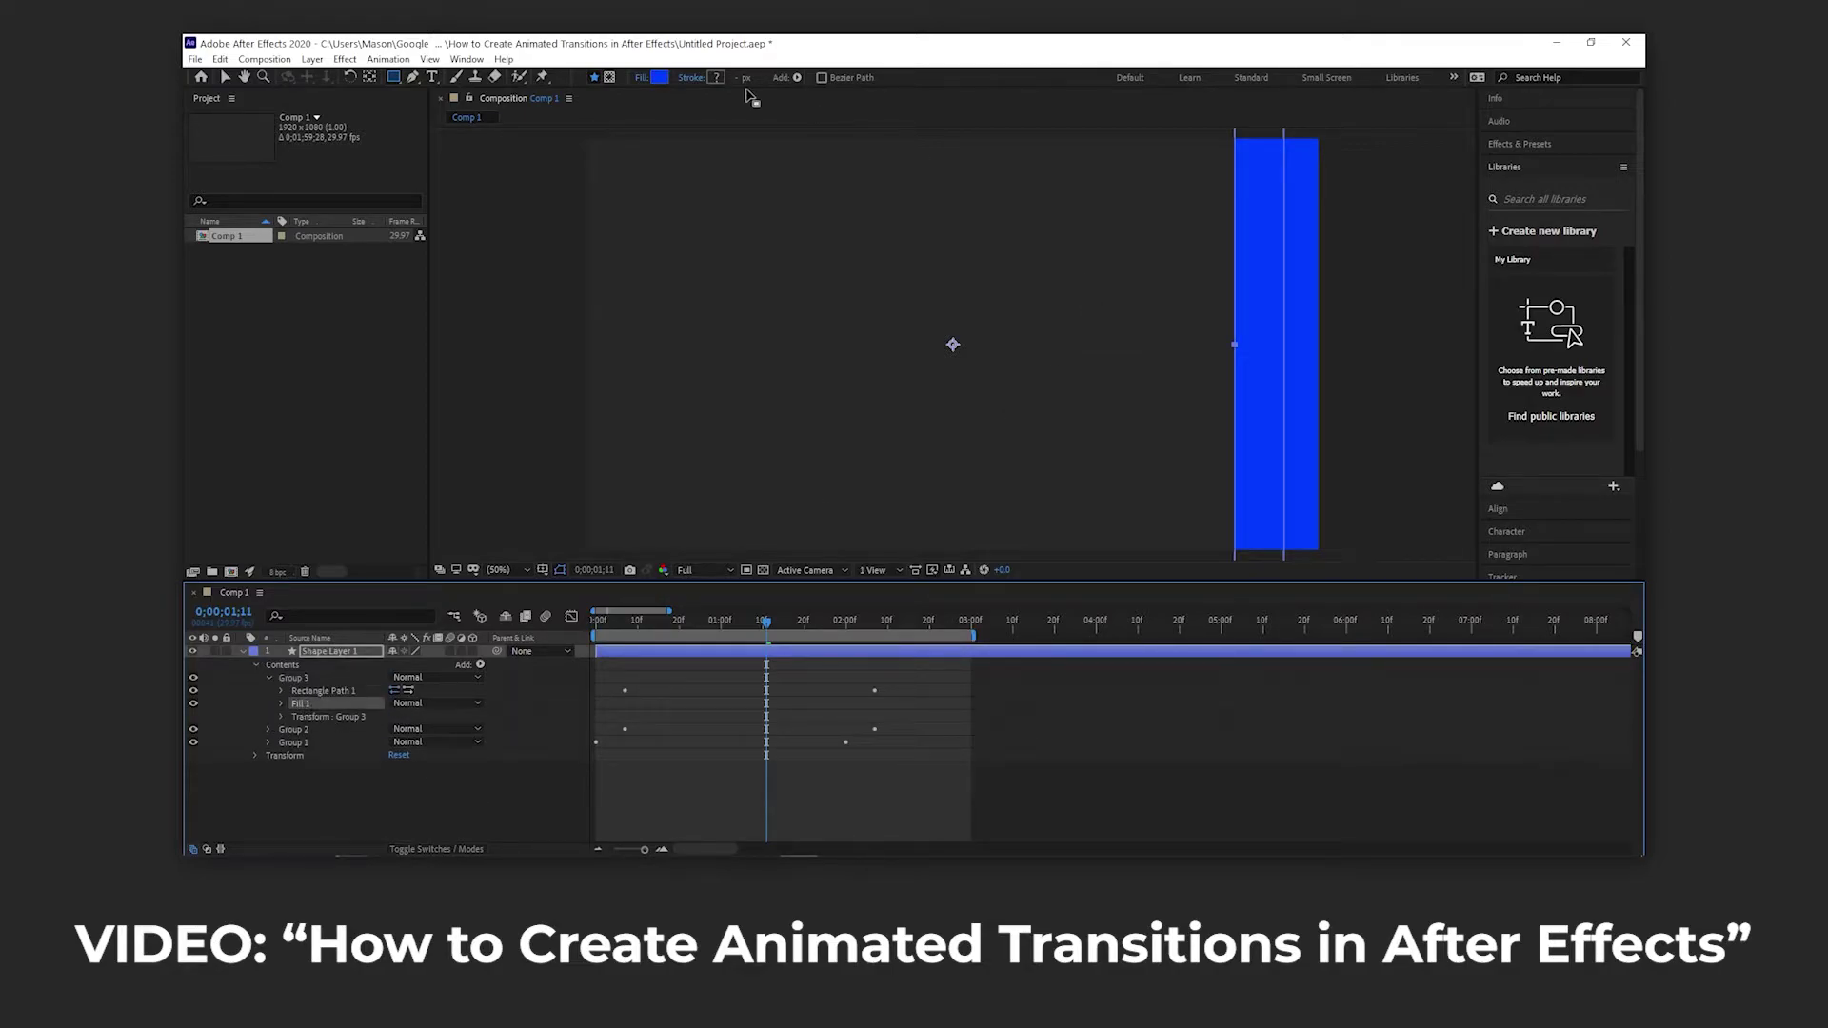
{"action": "left_click", "coordinate": [659, 77]}
{"action": "left_click_drag", "start_coordinate": [952, 545], "coordinate": [954, 588]}
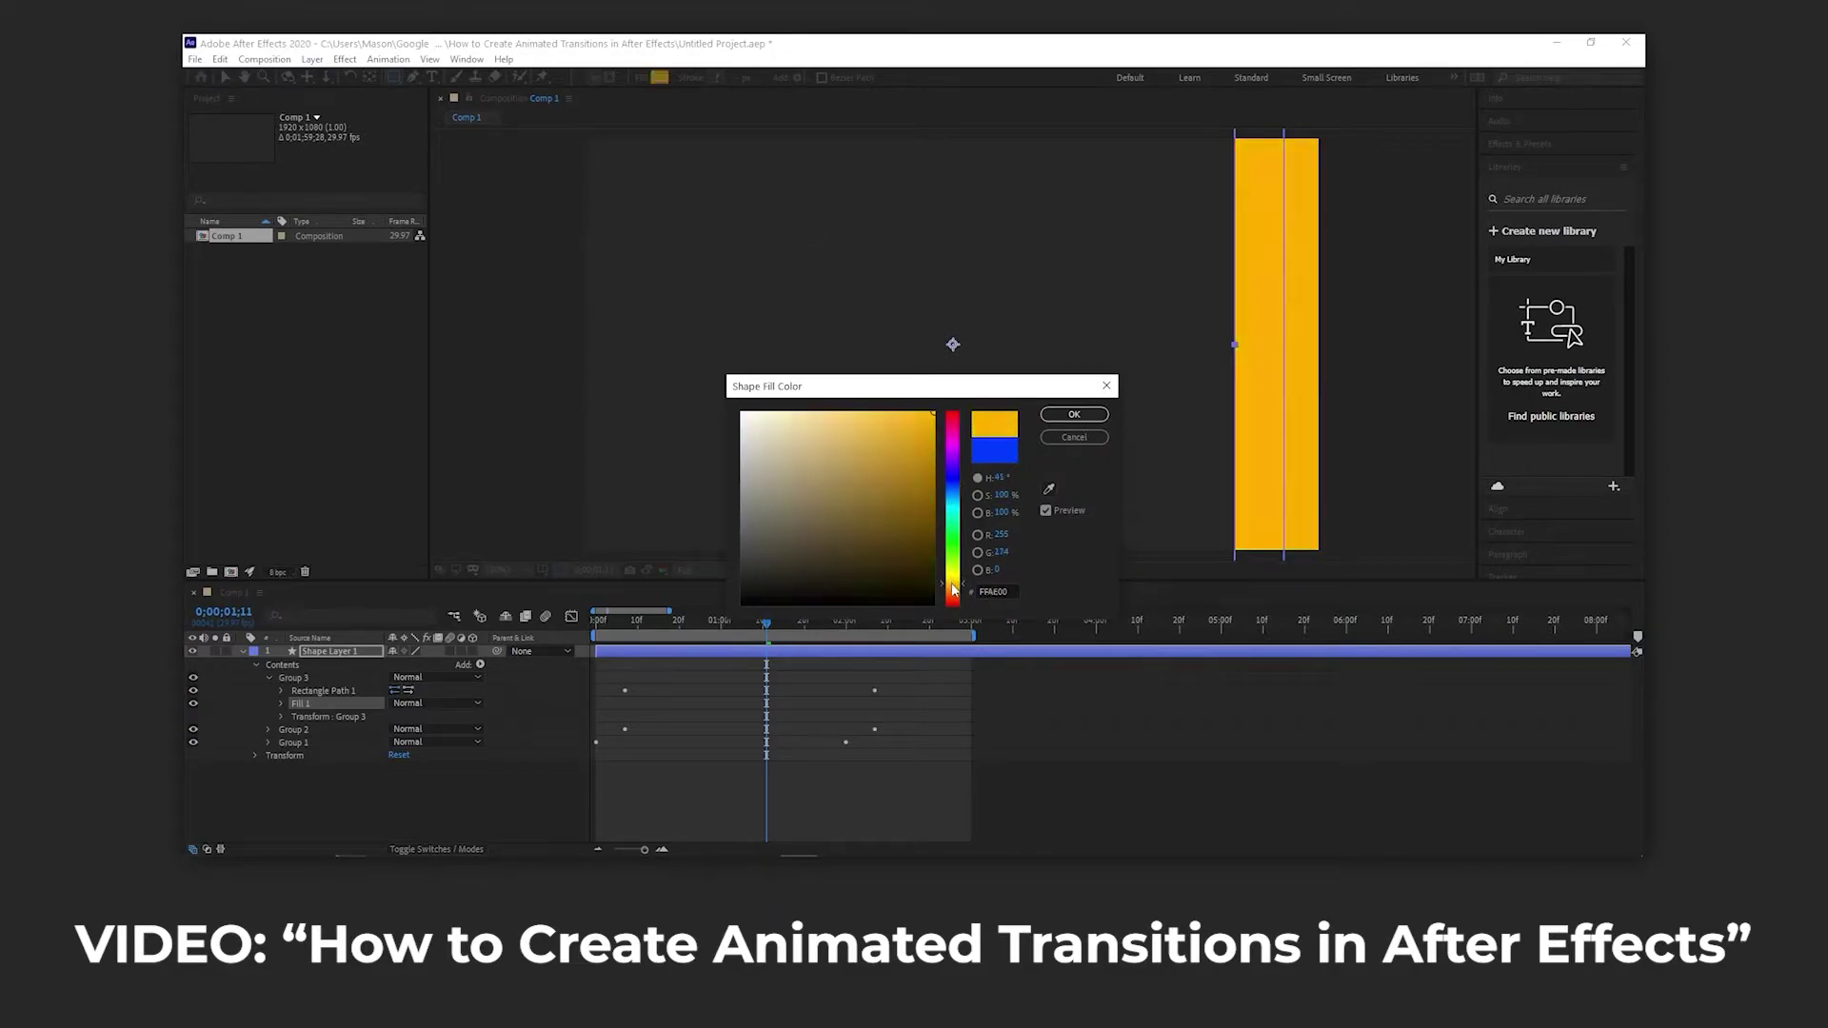
{"action": "left_click", "coordinate": [1074, 414]}
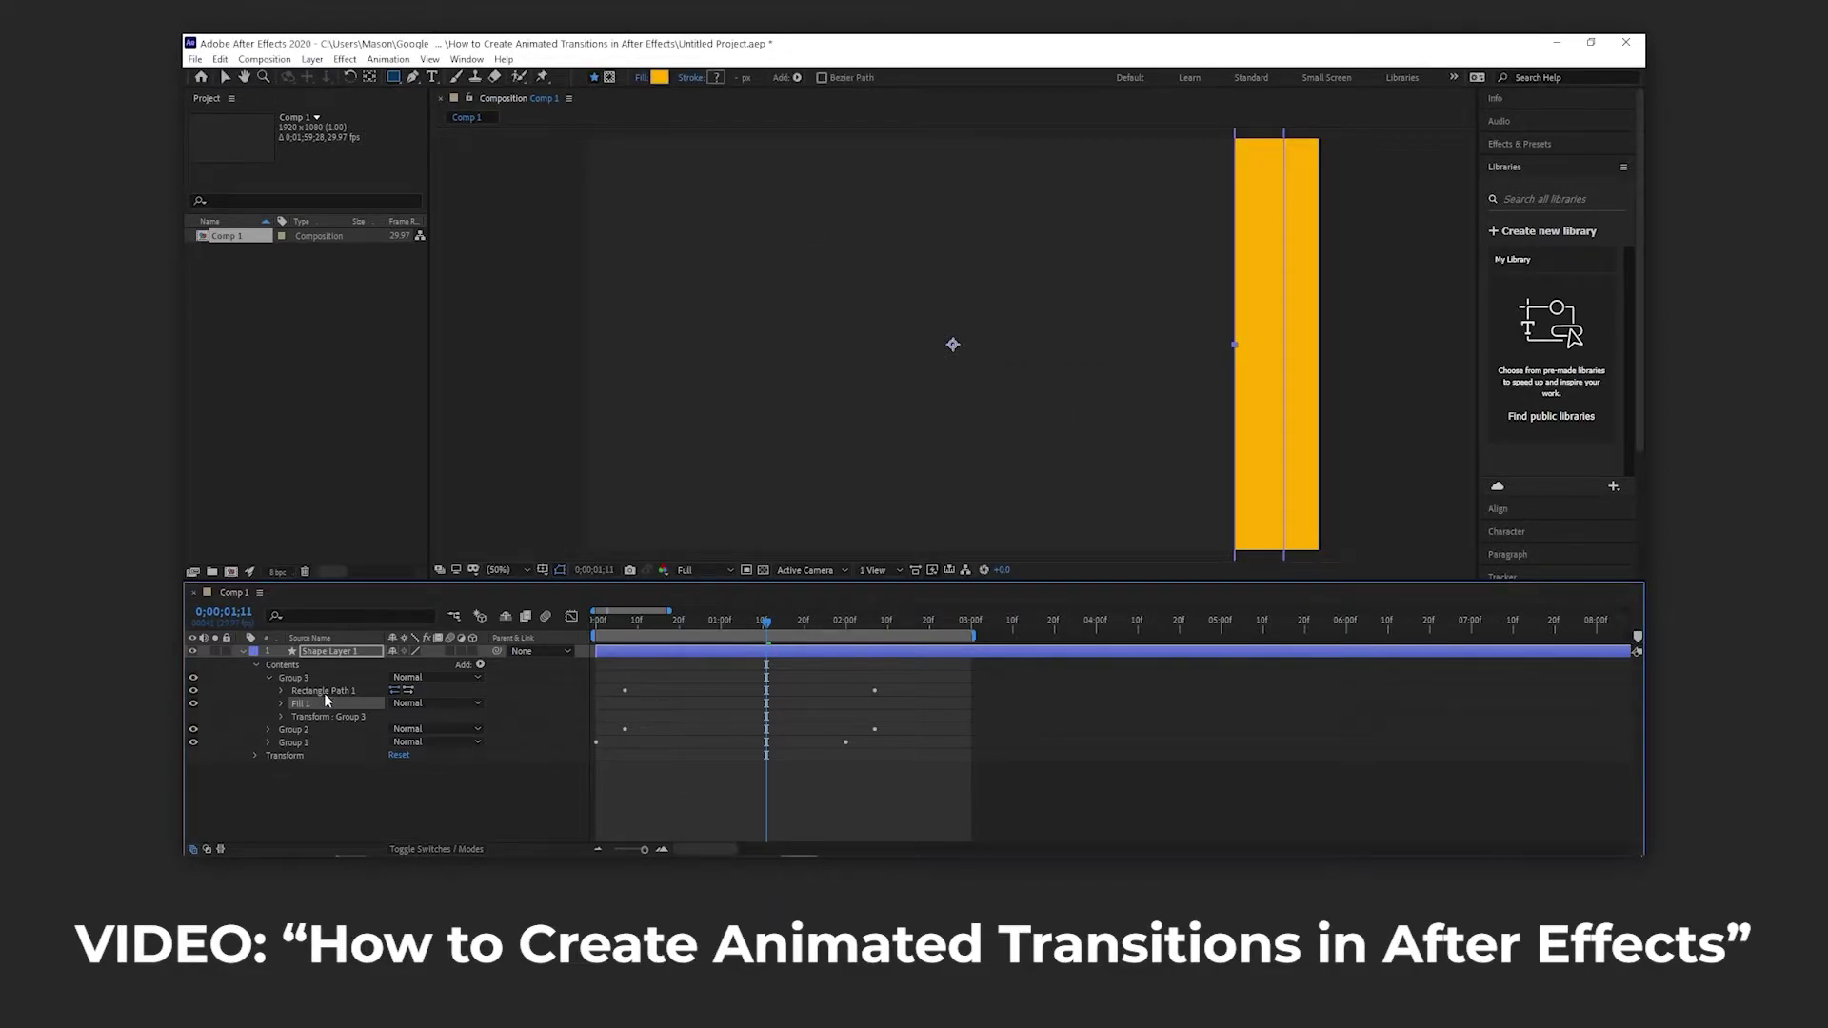
- Shift Group 3's Position keyframes slightly later and preview the staggered wipe
{"action": "key", "text": "u"}
{"action": "left_click", "coordinate": [347, 664]}
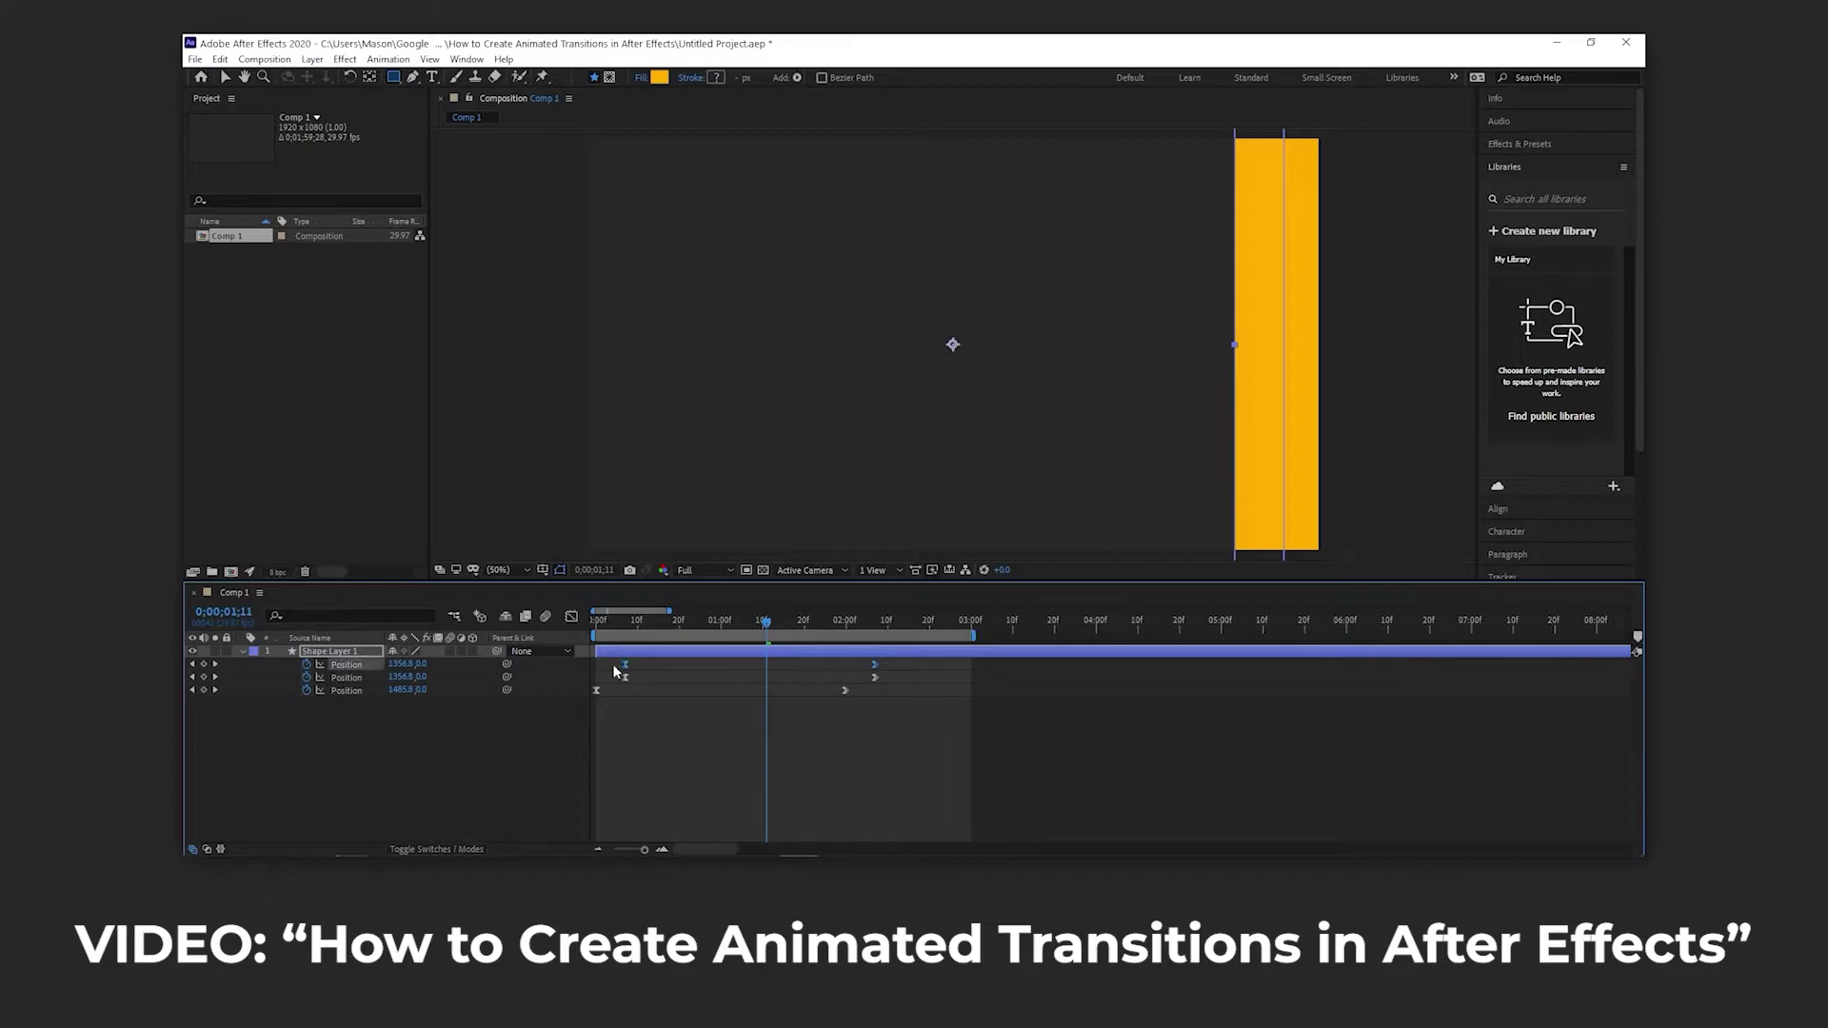
{"action": "left_click_drag", "start_coordinate": [625, 664], "coordinate": [655, 664]}
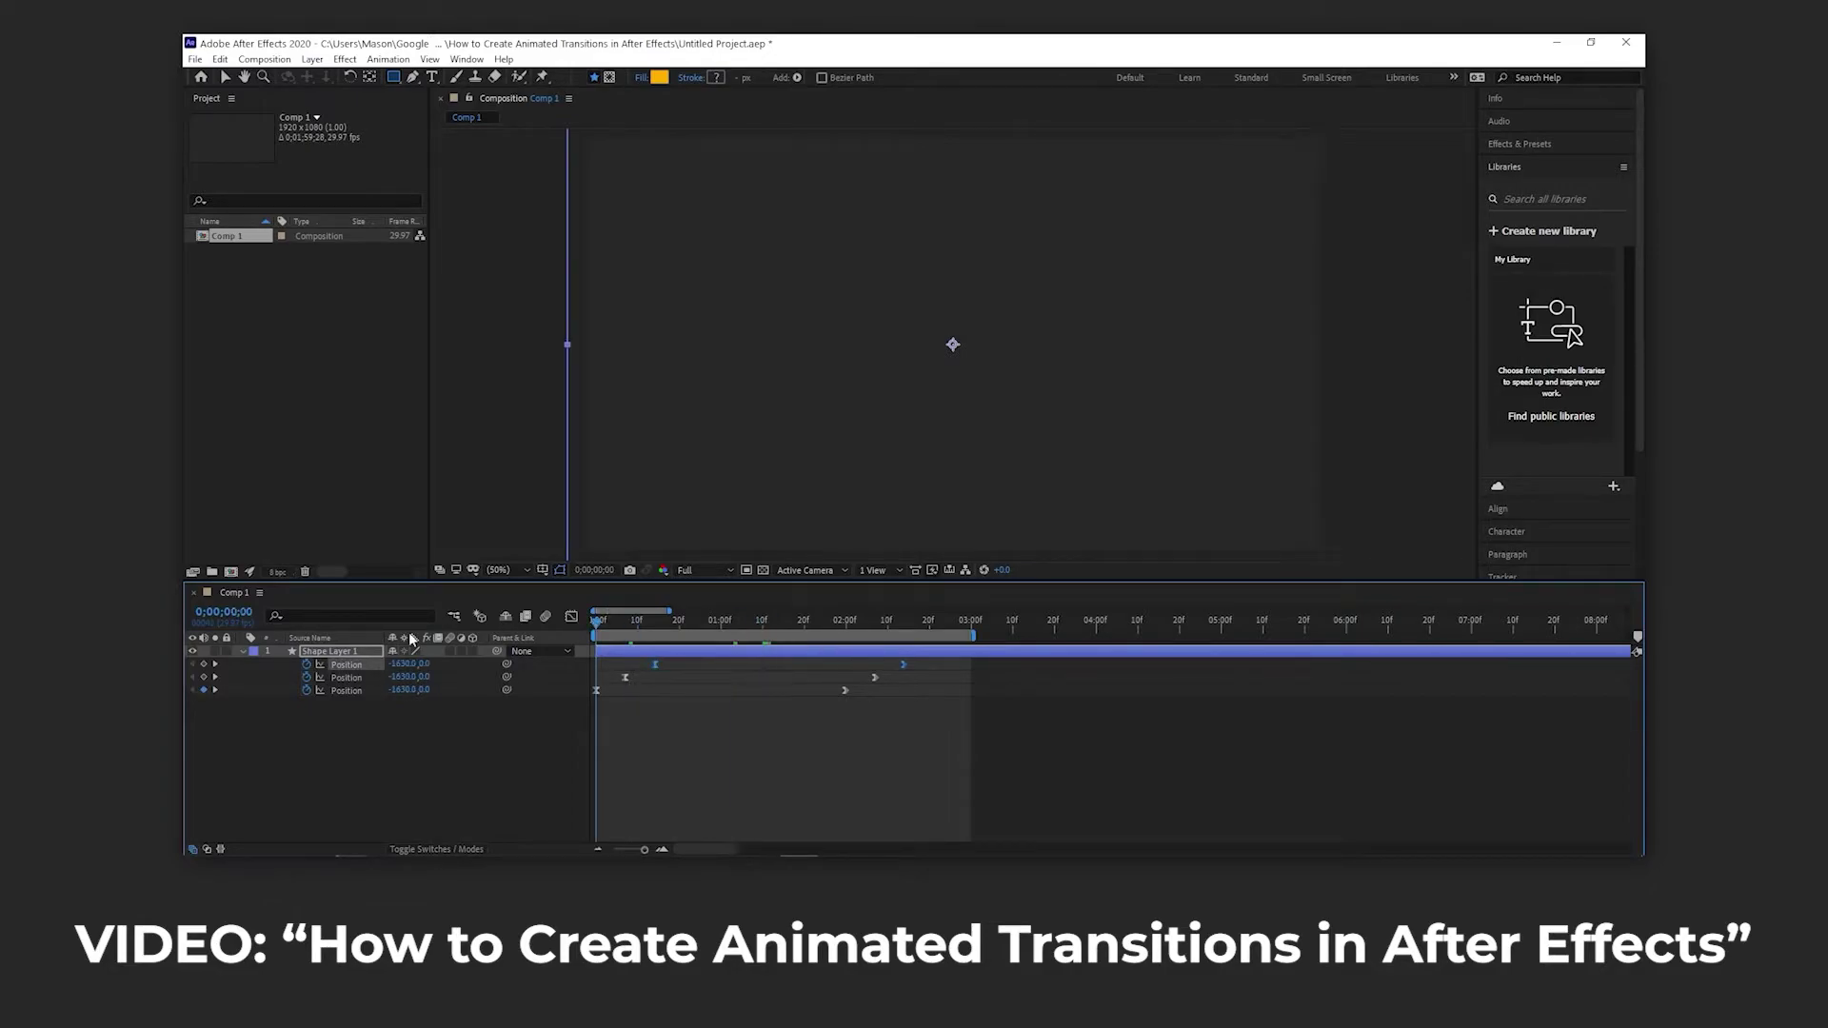
{"action": "key", "text": "space"}
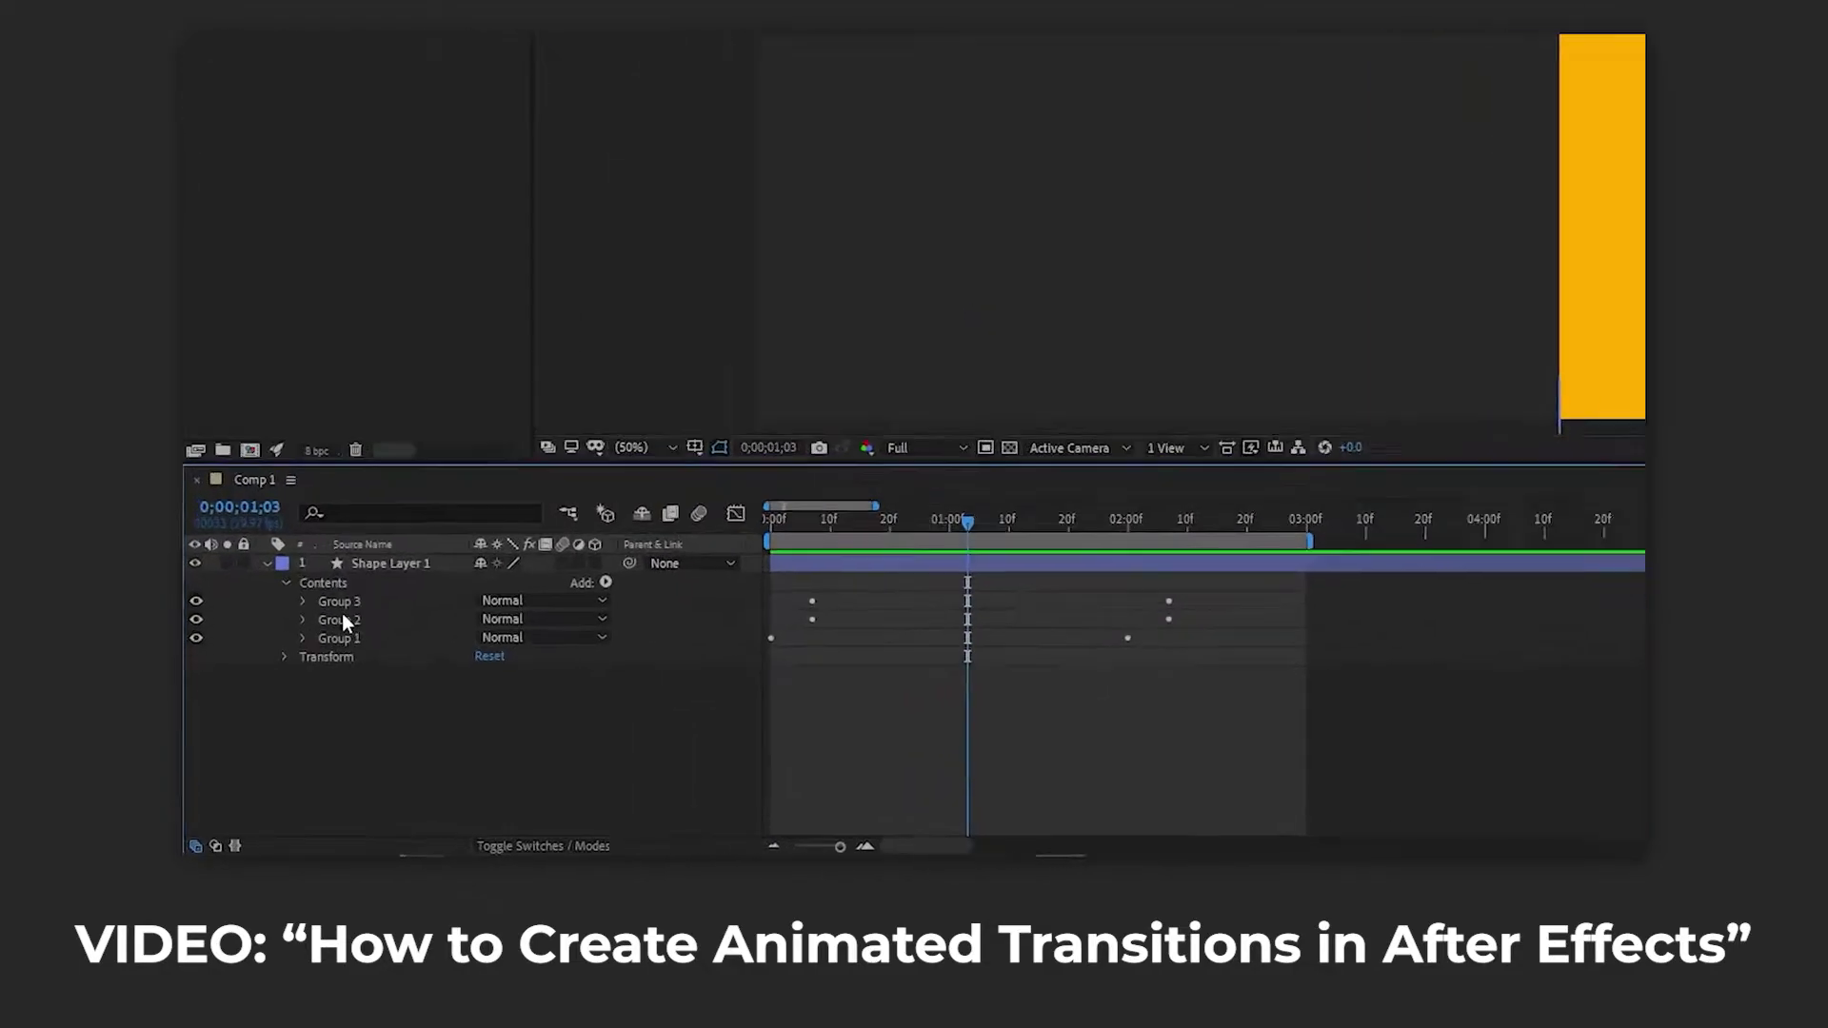
- Select Groups 1–3, run Save Animation Preset, and create and open a new 'Transitions' folder
{"action": "left_click", "coordinate": [339, 601]}
{"action": "left_click", "coordinate": [340, 638], "text": "shift"}
{"action": "left_click", "coordinate": [609, 63]}
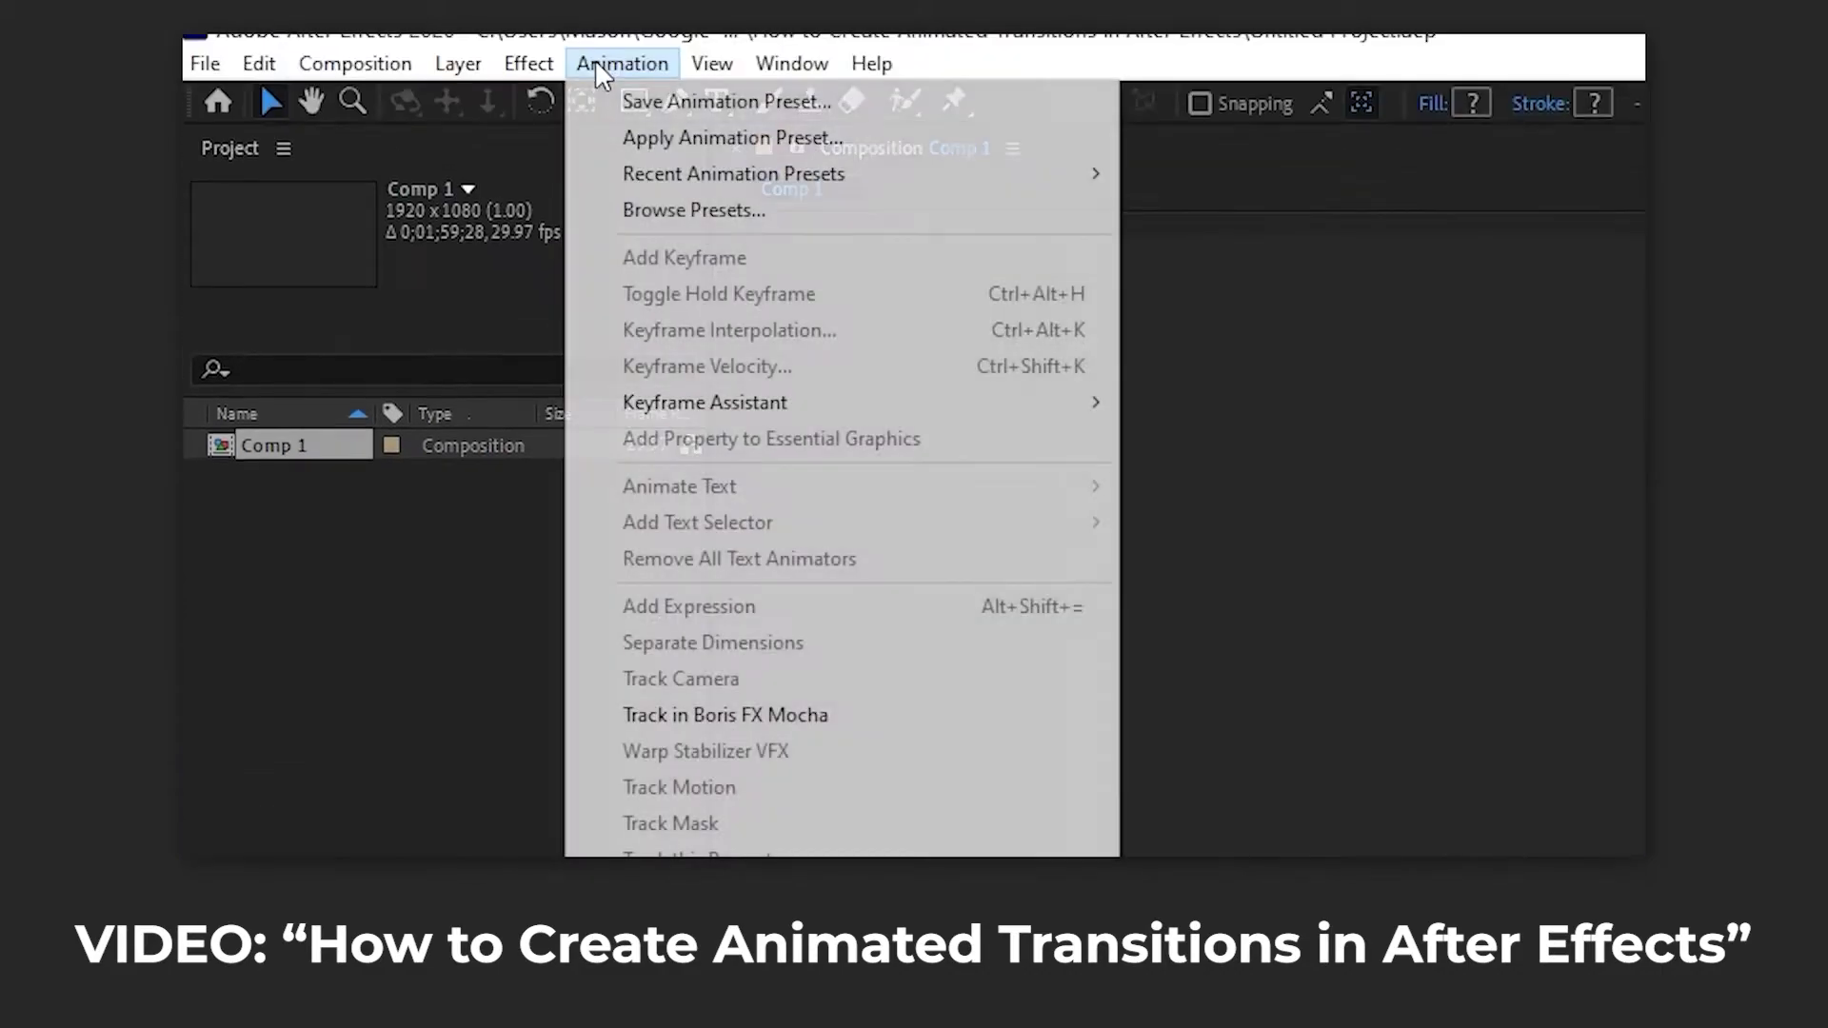
{"action": "left_click", "coordinate": [773, 102]}
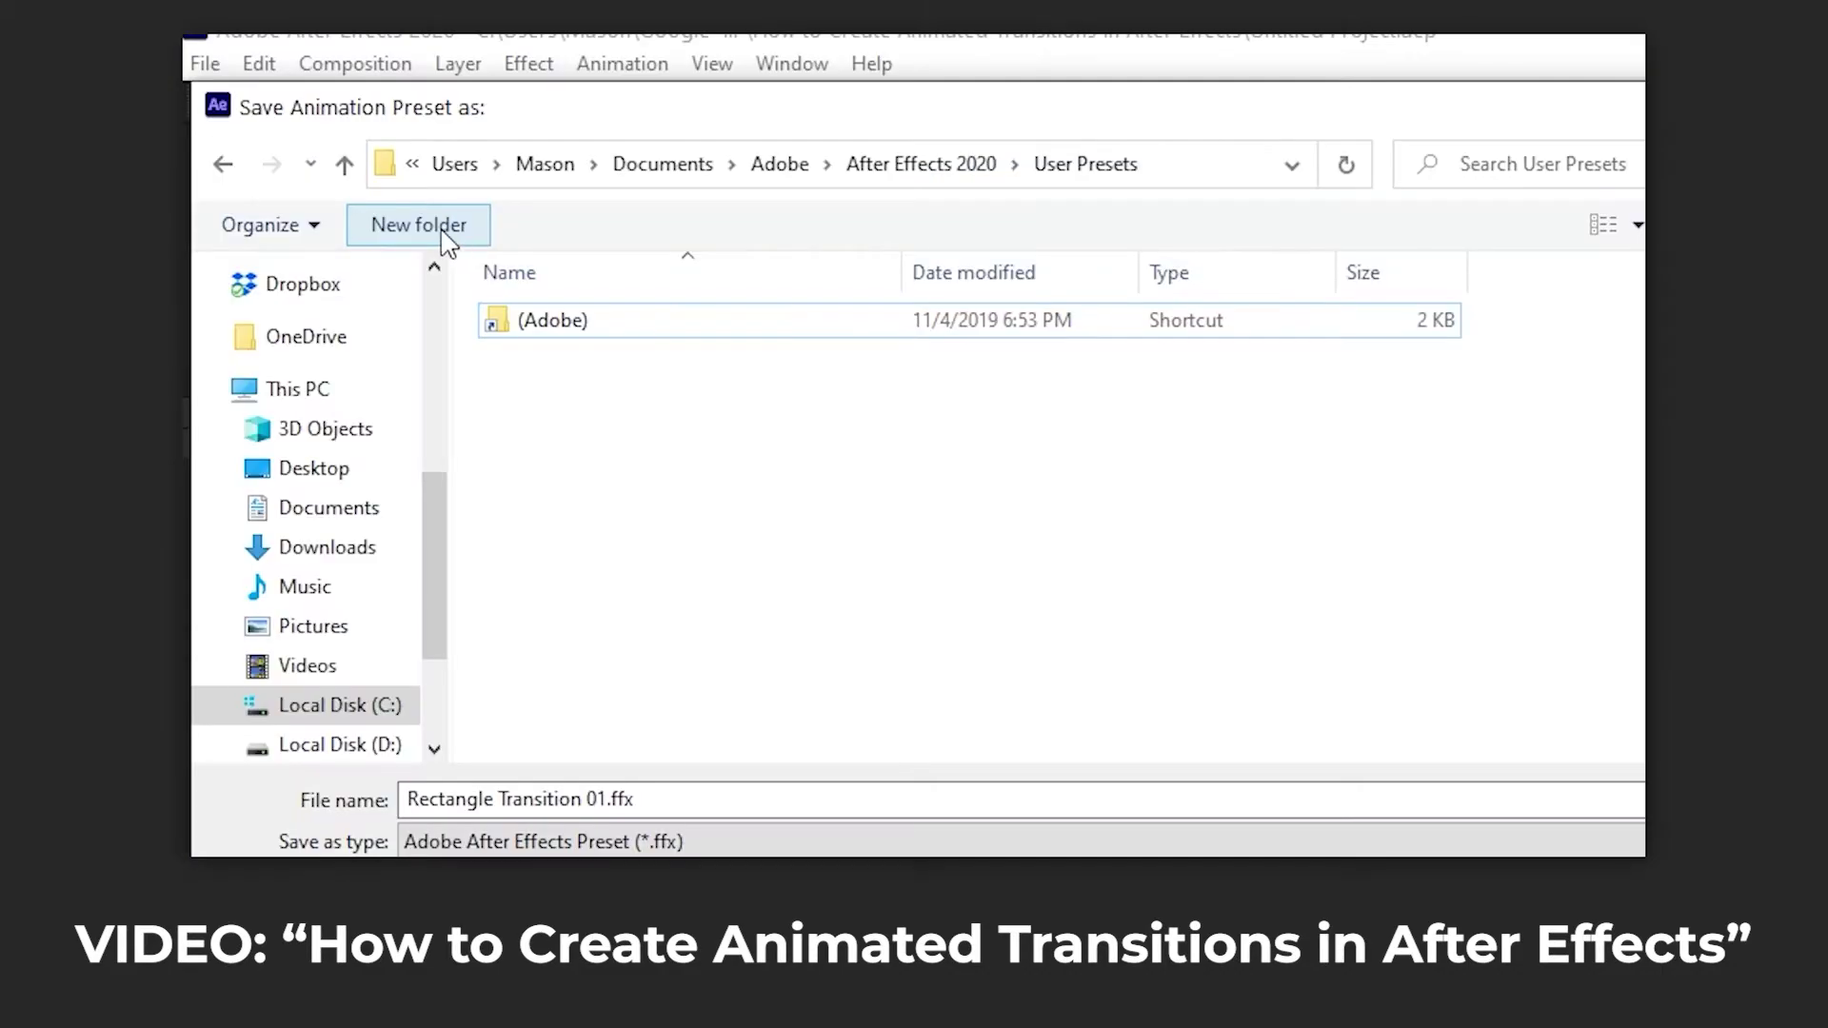
{"action": "left_click", "coordinate": [447, 238]}
{"action": "type", "text": "Transiti"}
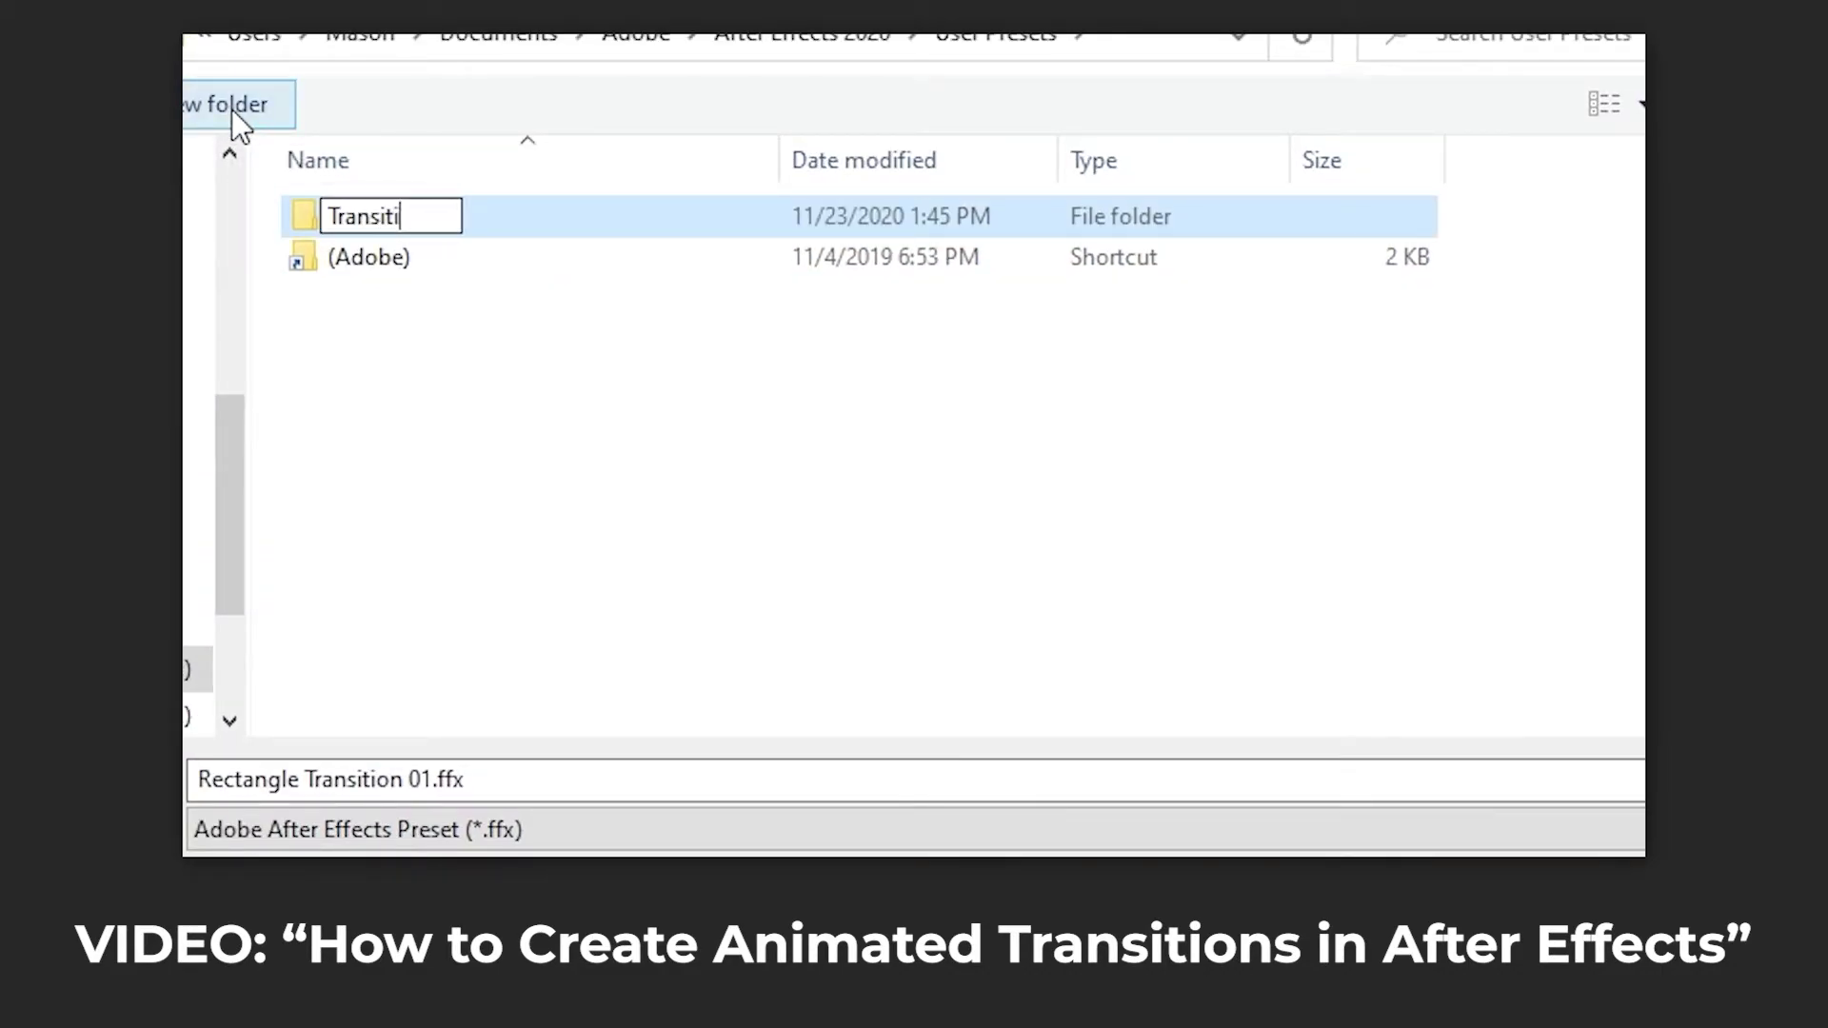
{"action": "type", "text": "ons"}
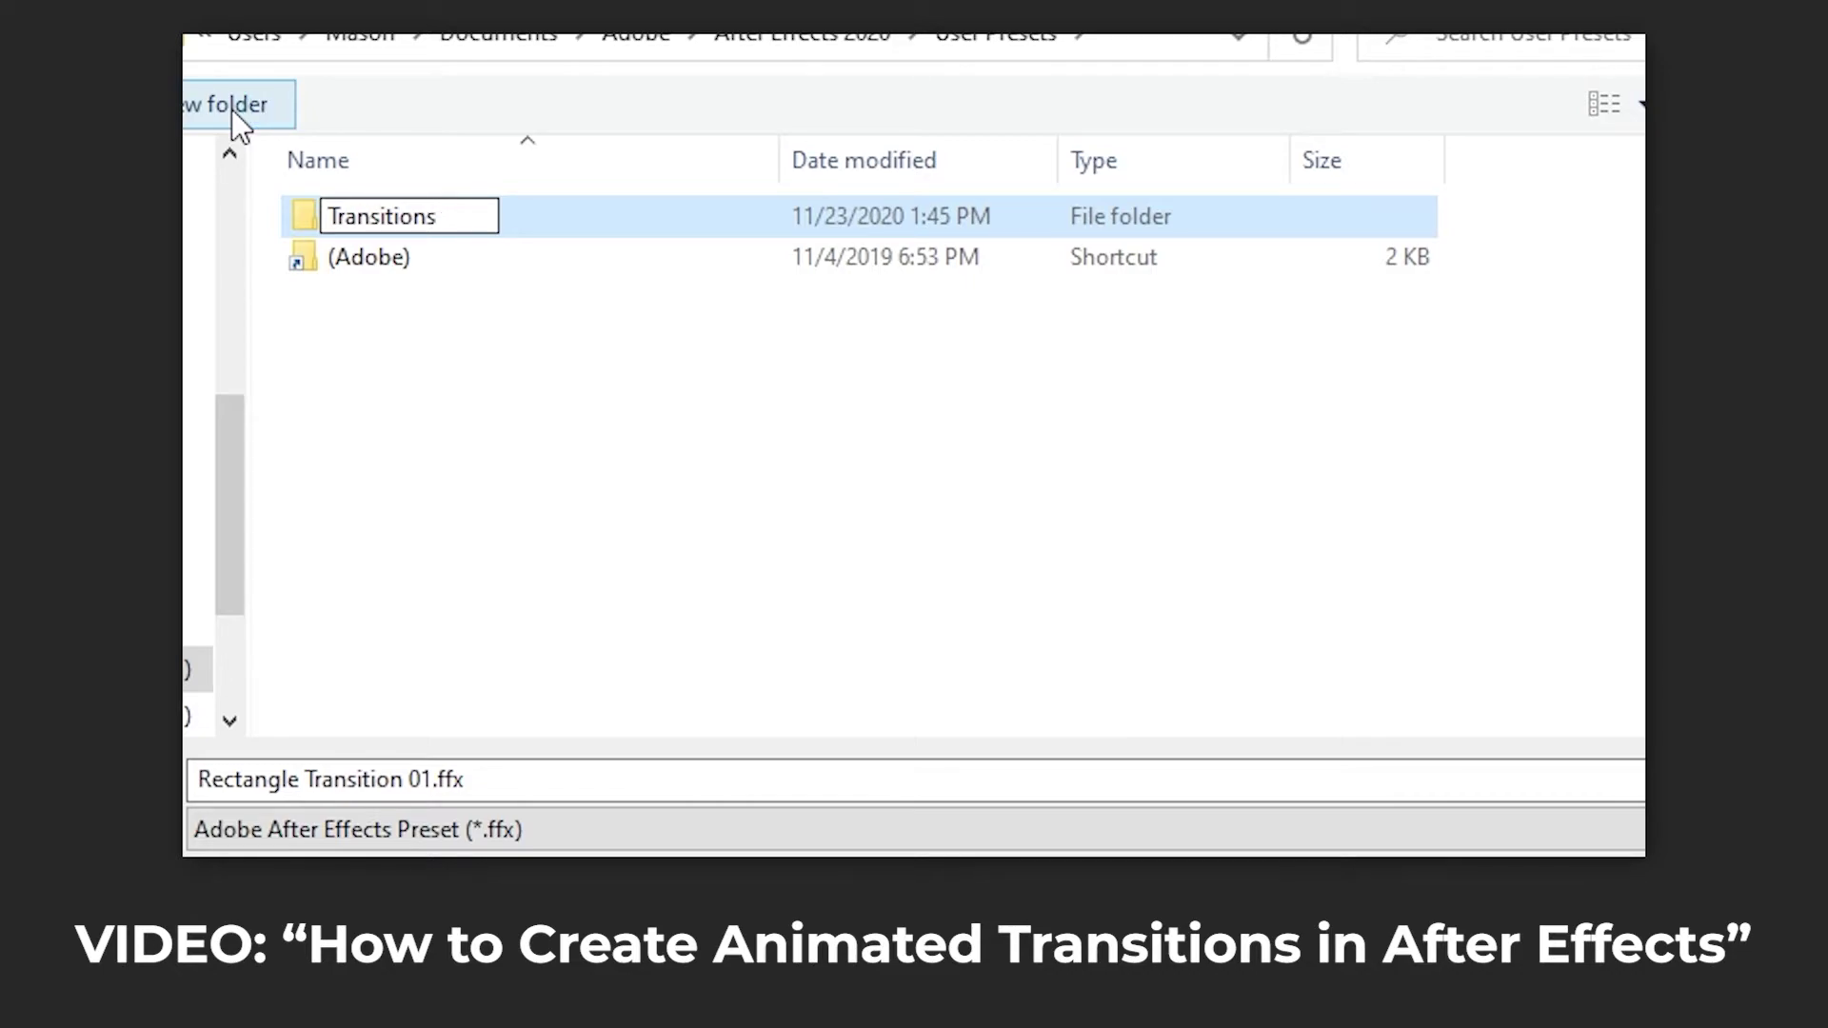
{"action": "key", "text": "Return"}
{"action": "double_click", "coordinate": [392, 210]}
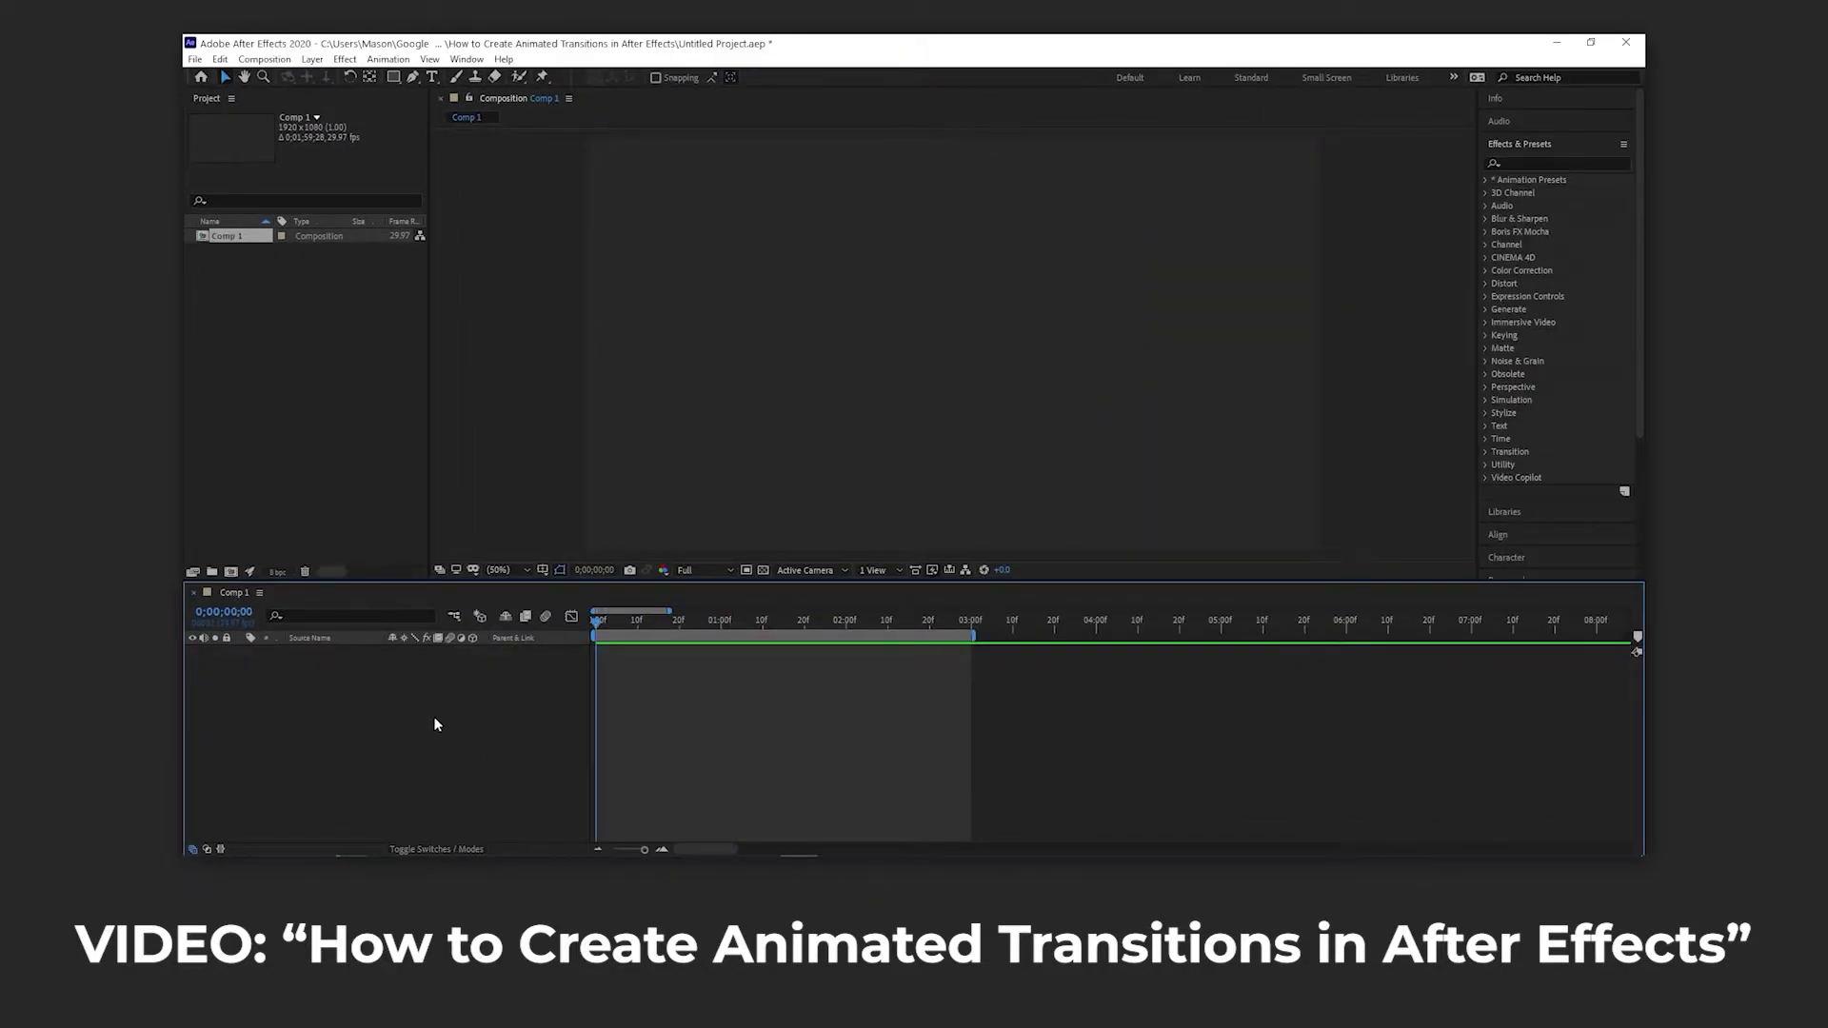
- Add a new shape layer with the Rectangle Transition 01 preset and preview the wipe
{"action": "right_click", "coordinate": [431, 714]}
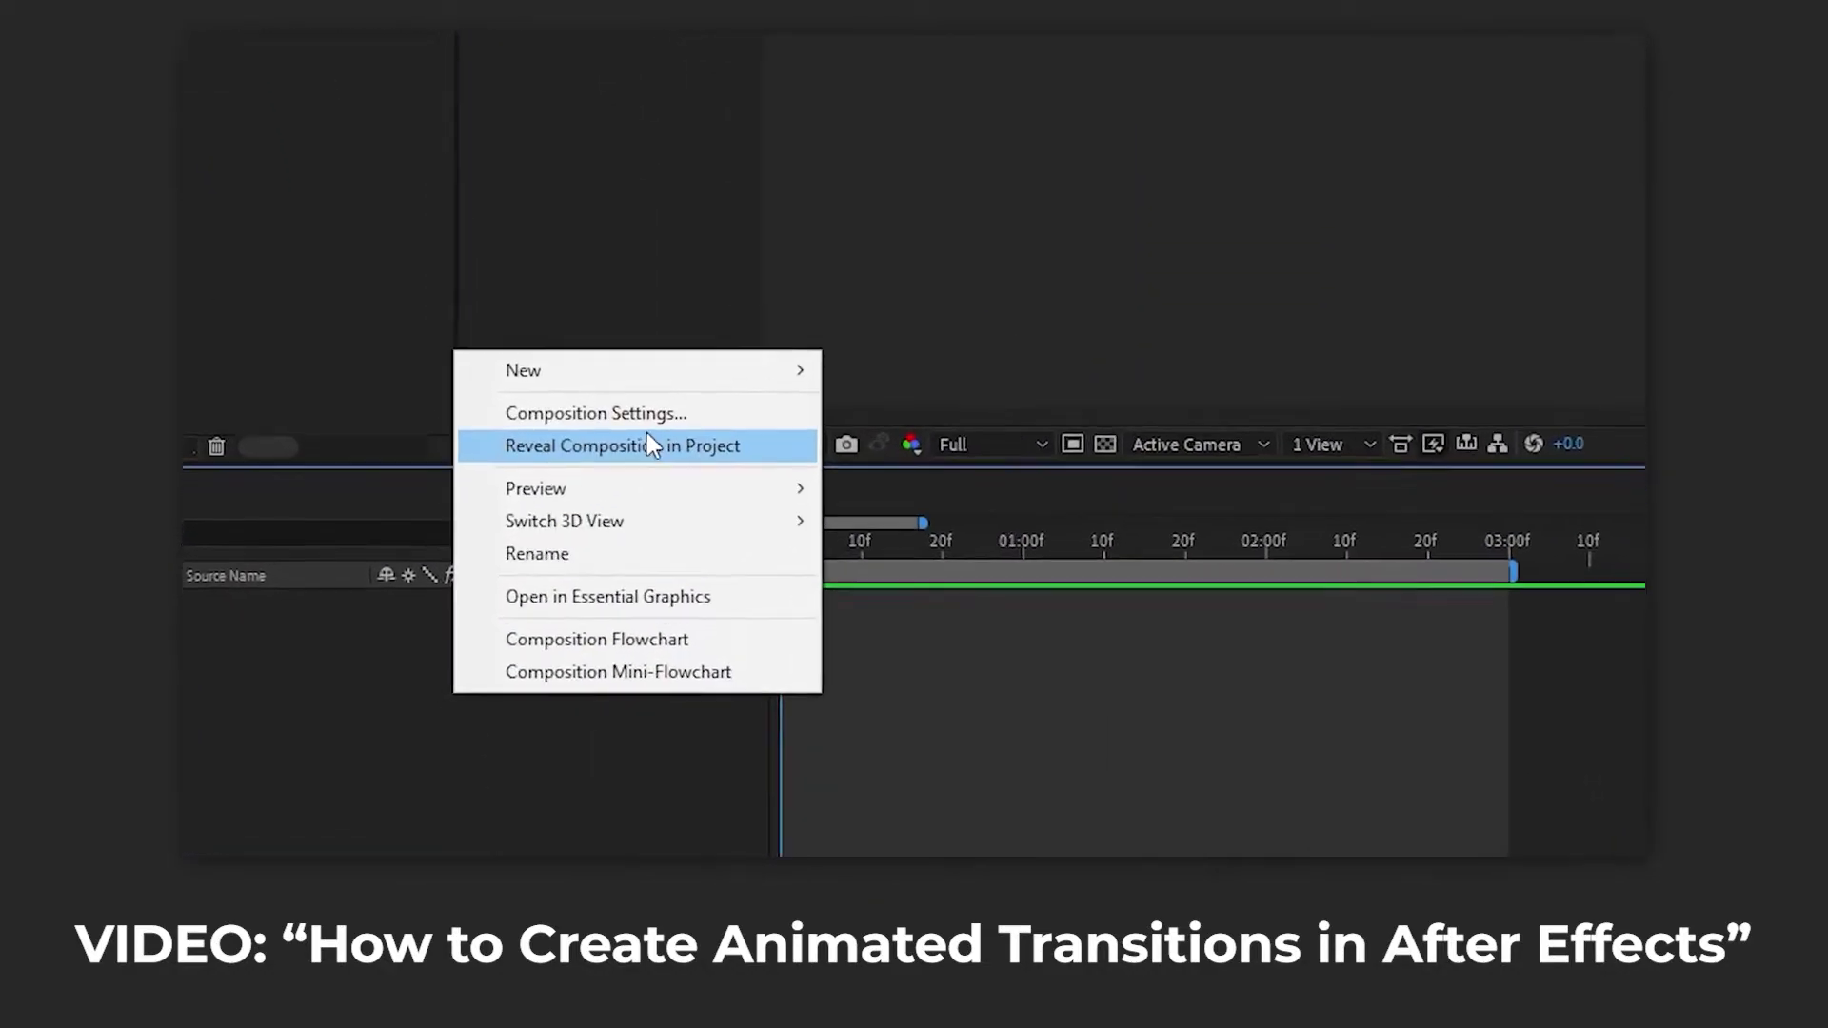
{"action": "mouse_move", "coordinate": [701, 370]}
{"action": "left_click", "coordinate": [1011, 585]}
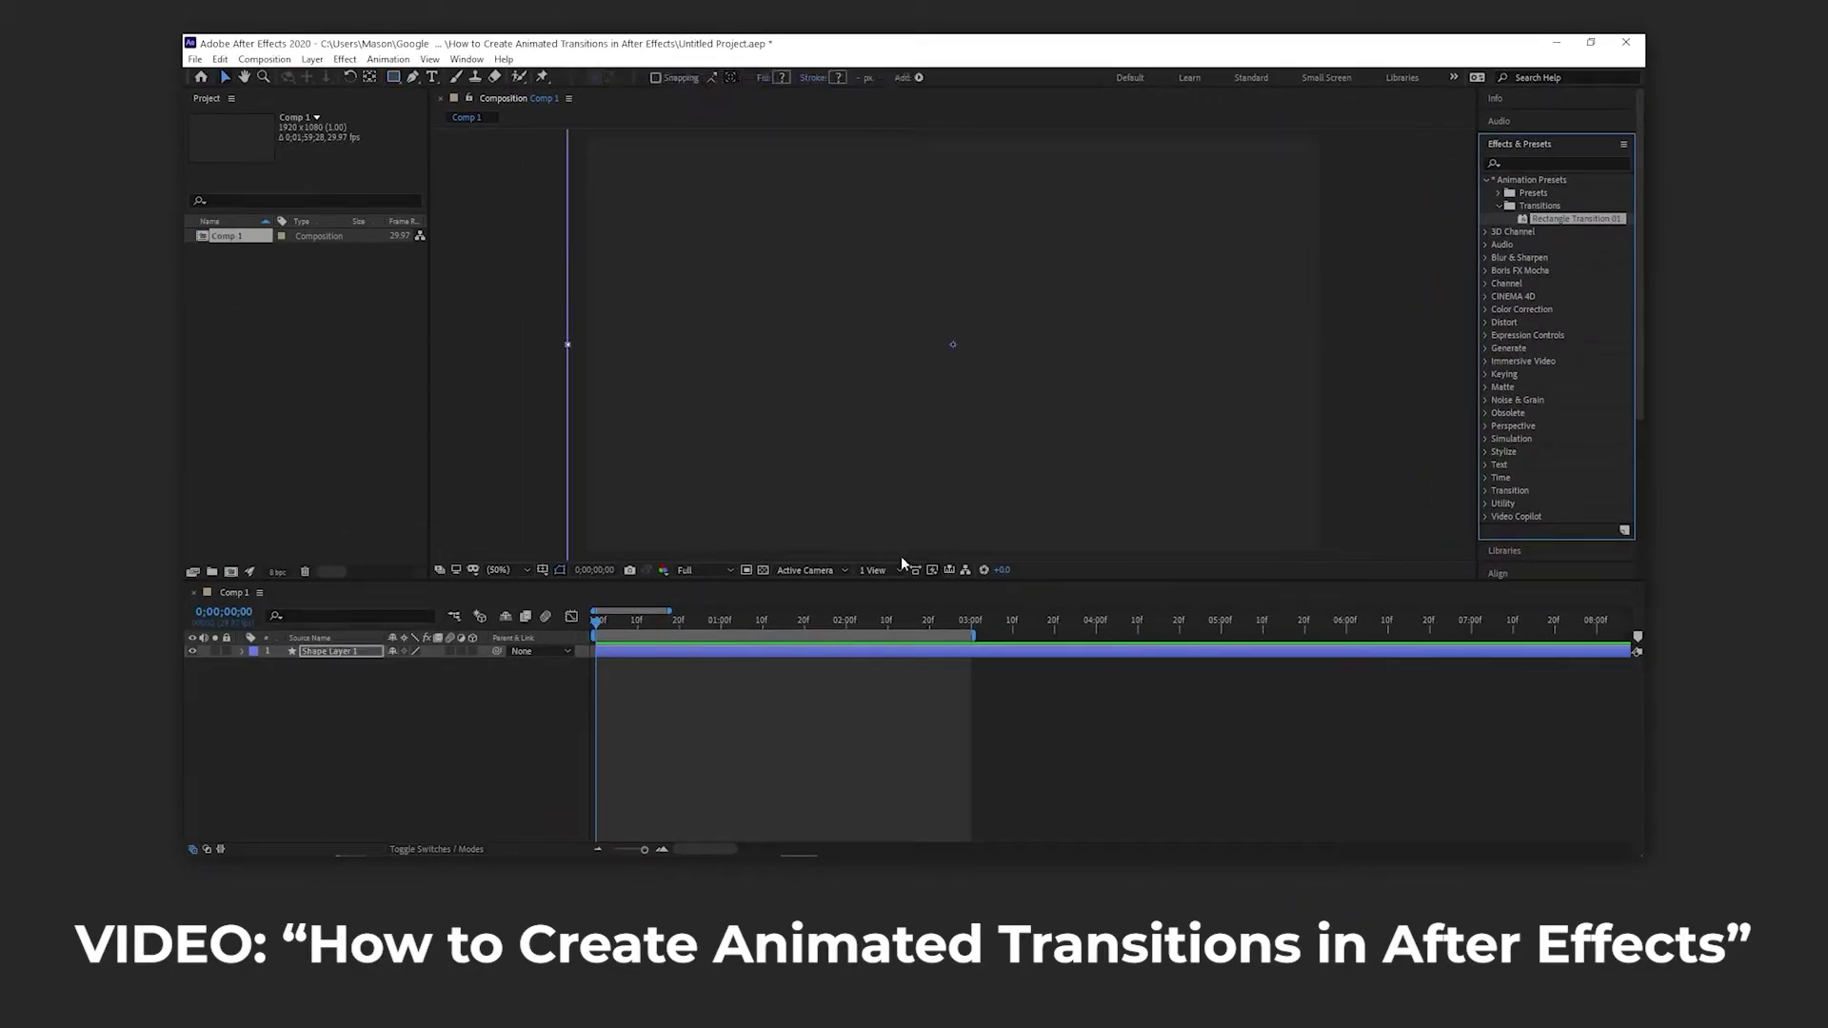
{"action": "key", "text": "space"}
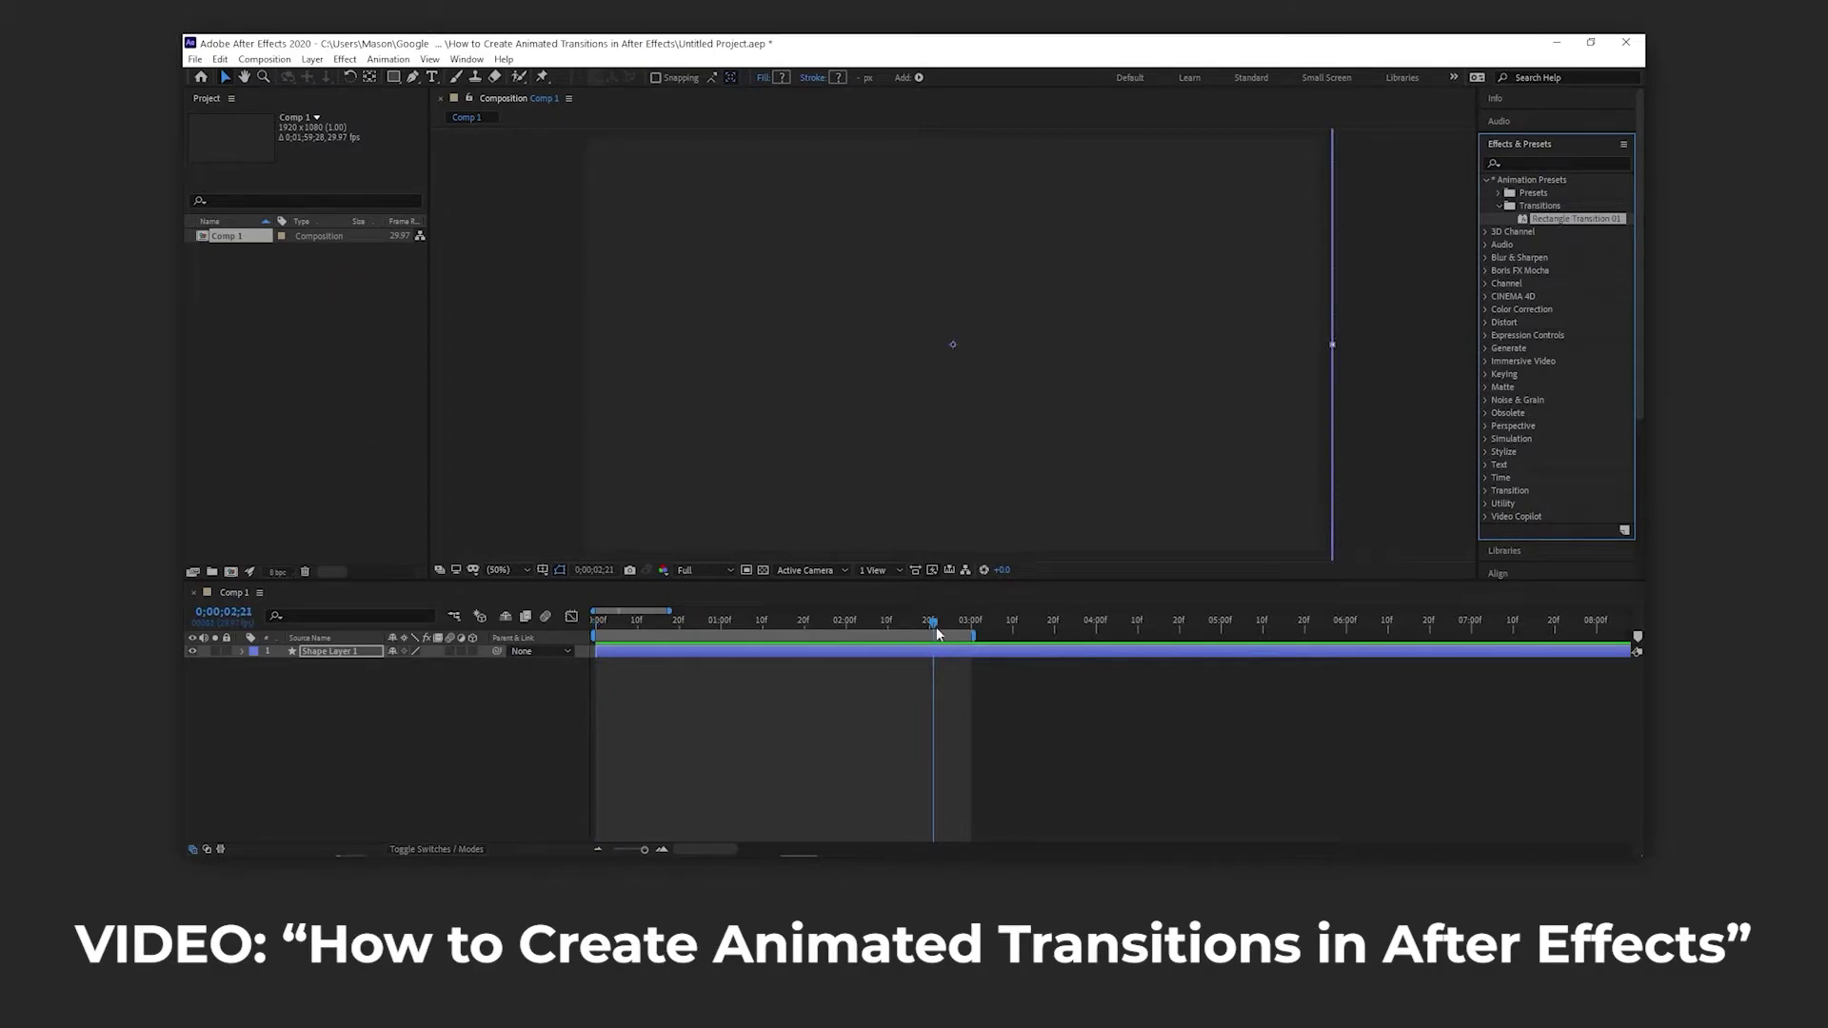
{"action": "left_click_drag", "start_coordinate": [935, 627], "coordinate": [547, 624]}
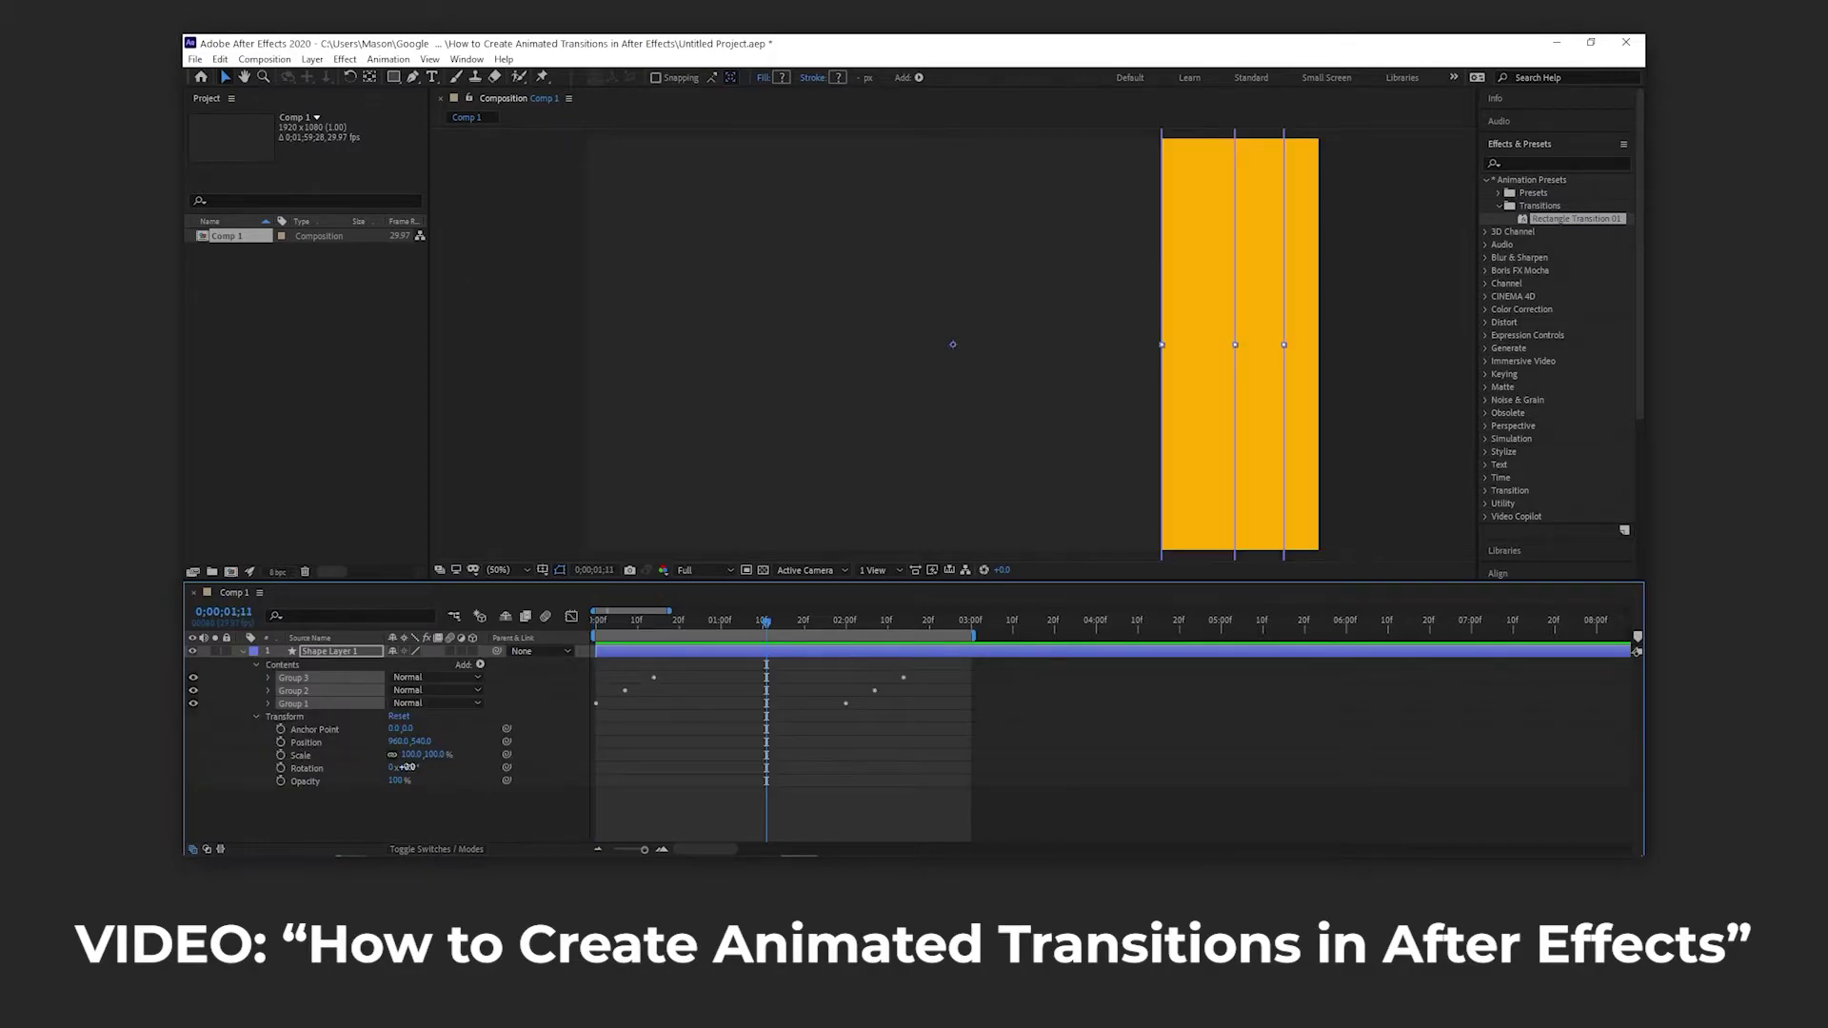
- Set Shape Layer 1's Rotation to 180° and preview the transition
{"action": "left_click_drag", "start_coordinate": [411, 767], "coordinate": [525, 771]}
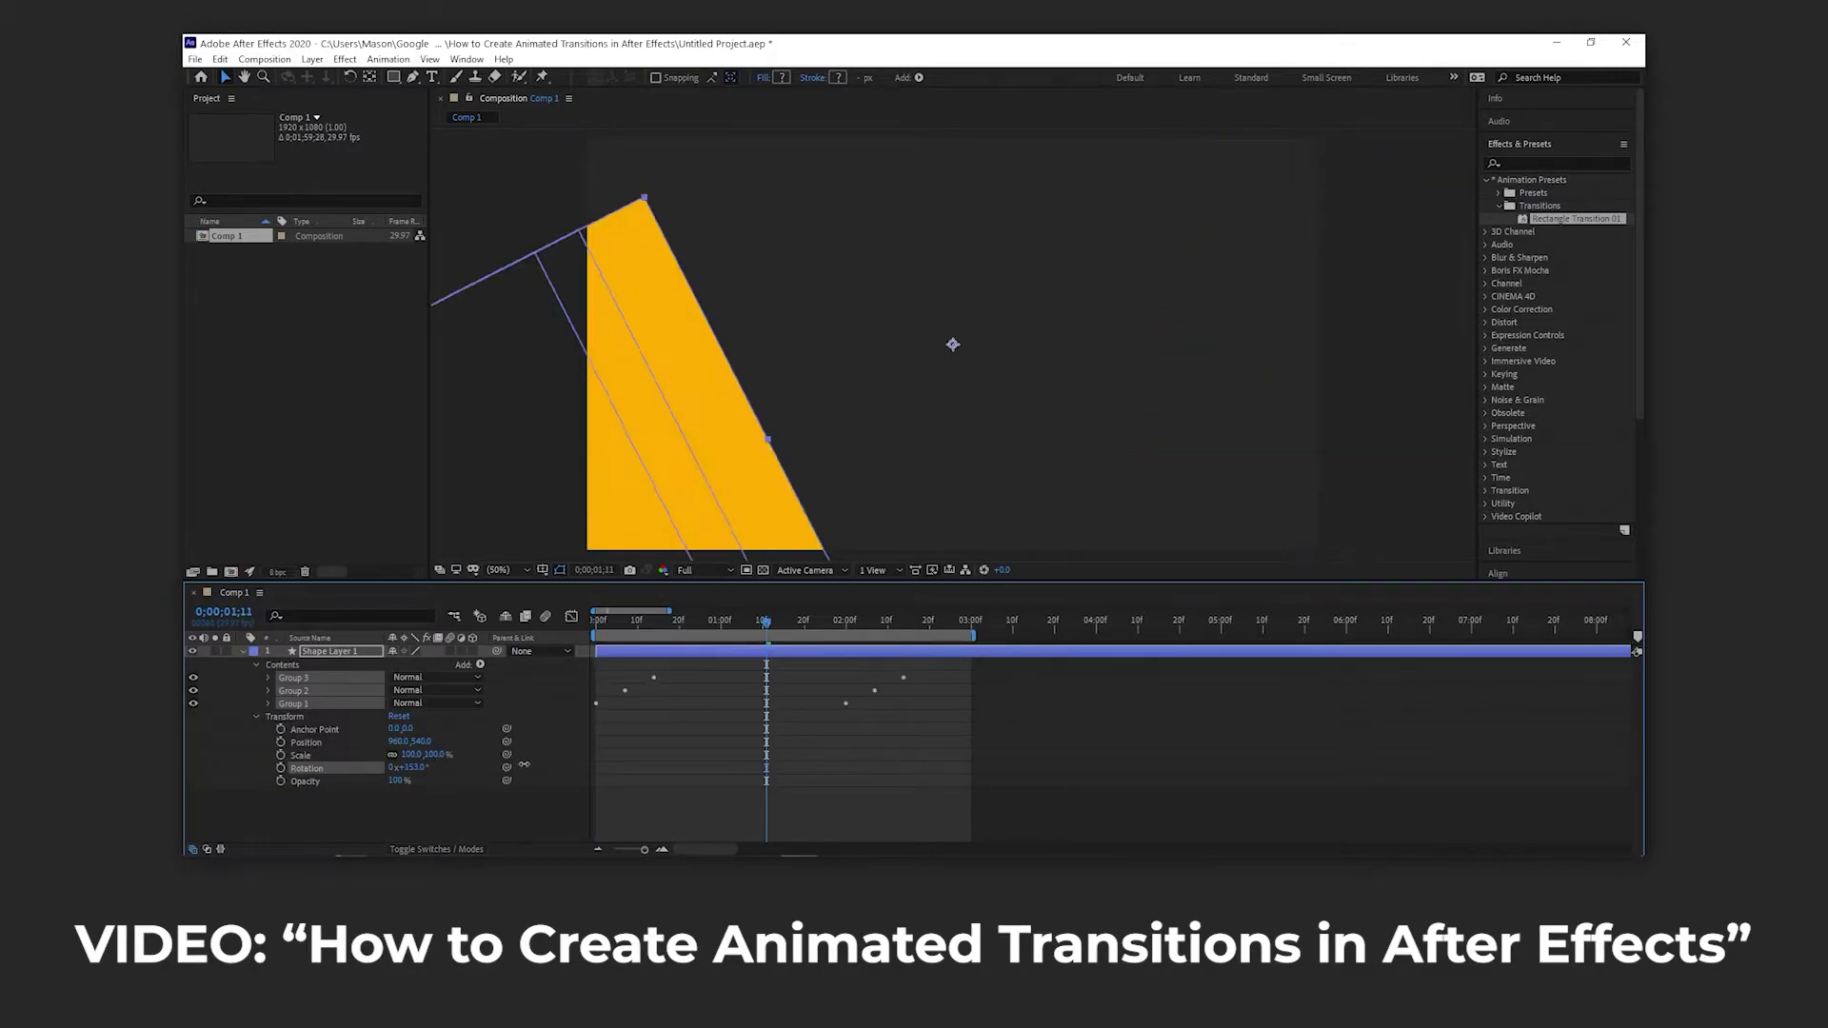
{"action": "key", "text": "ctrl+z"}
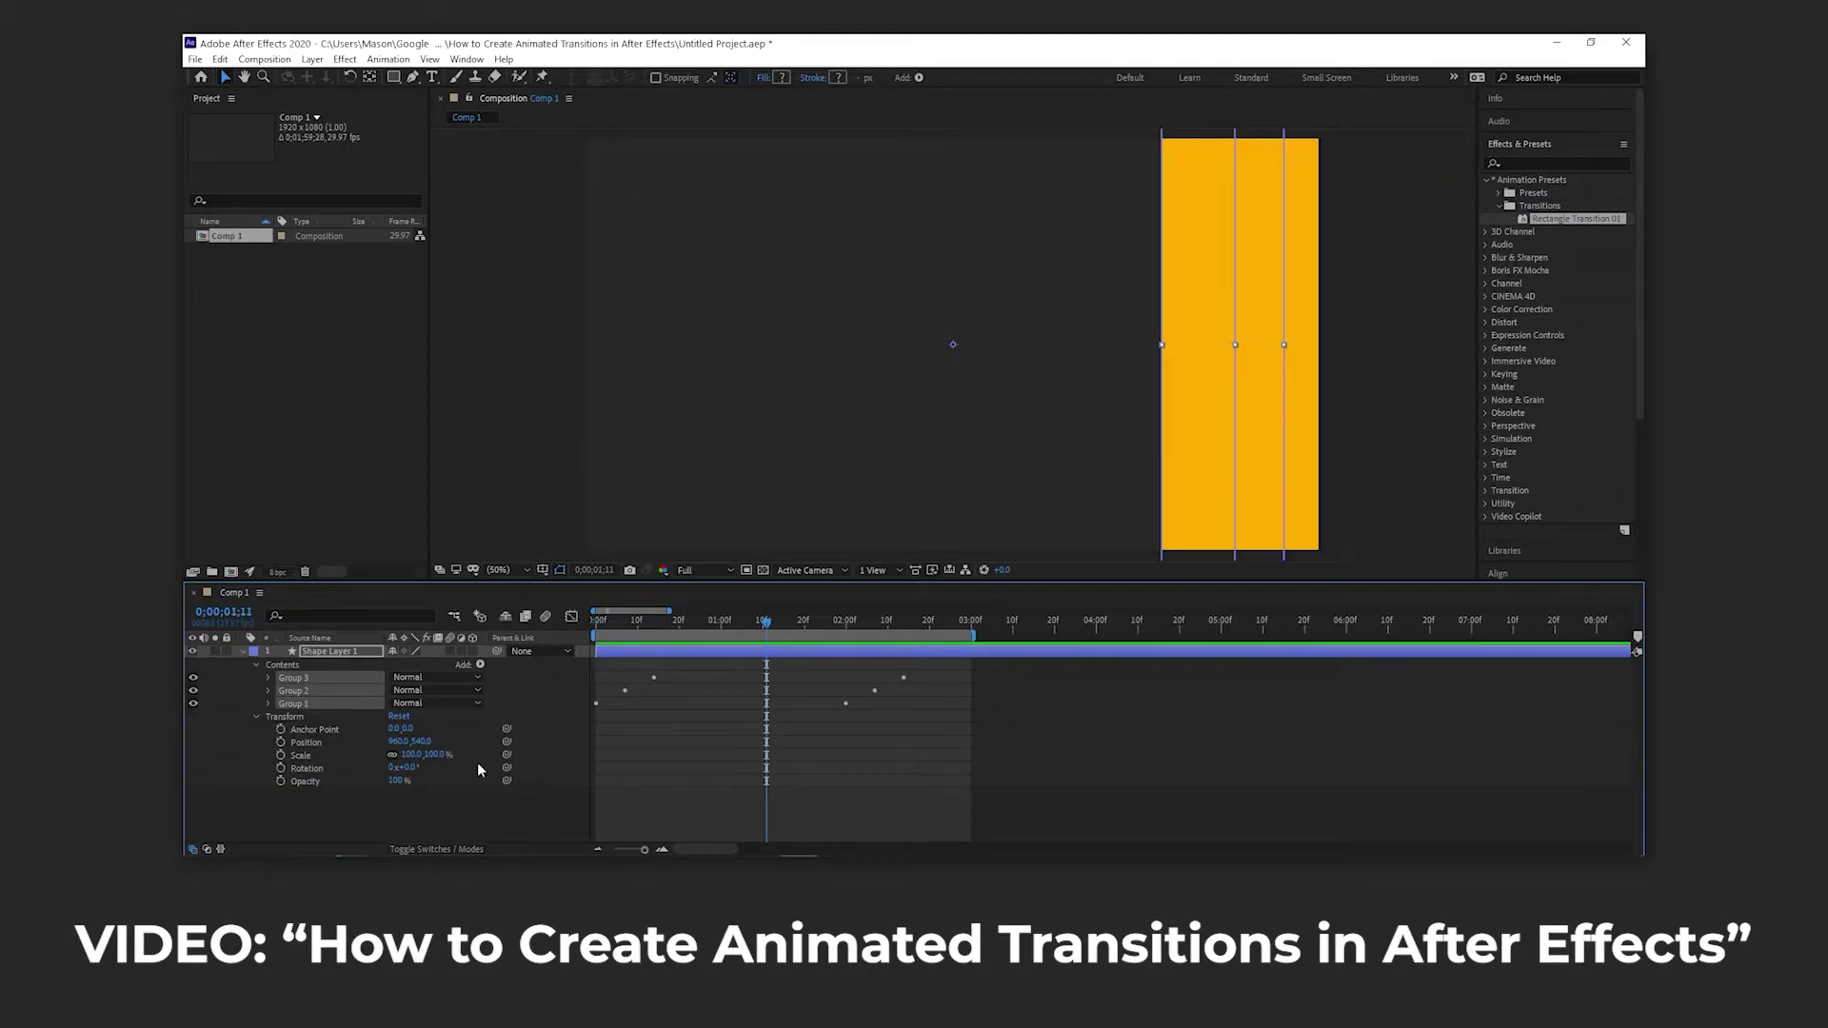
{"action": "left_click_drag", "start_coordinate": [768, 626], "coordinate": [538, 803]}
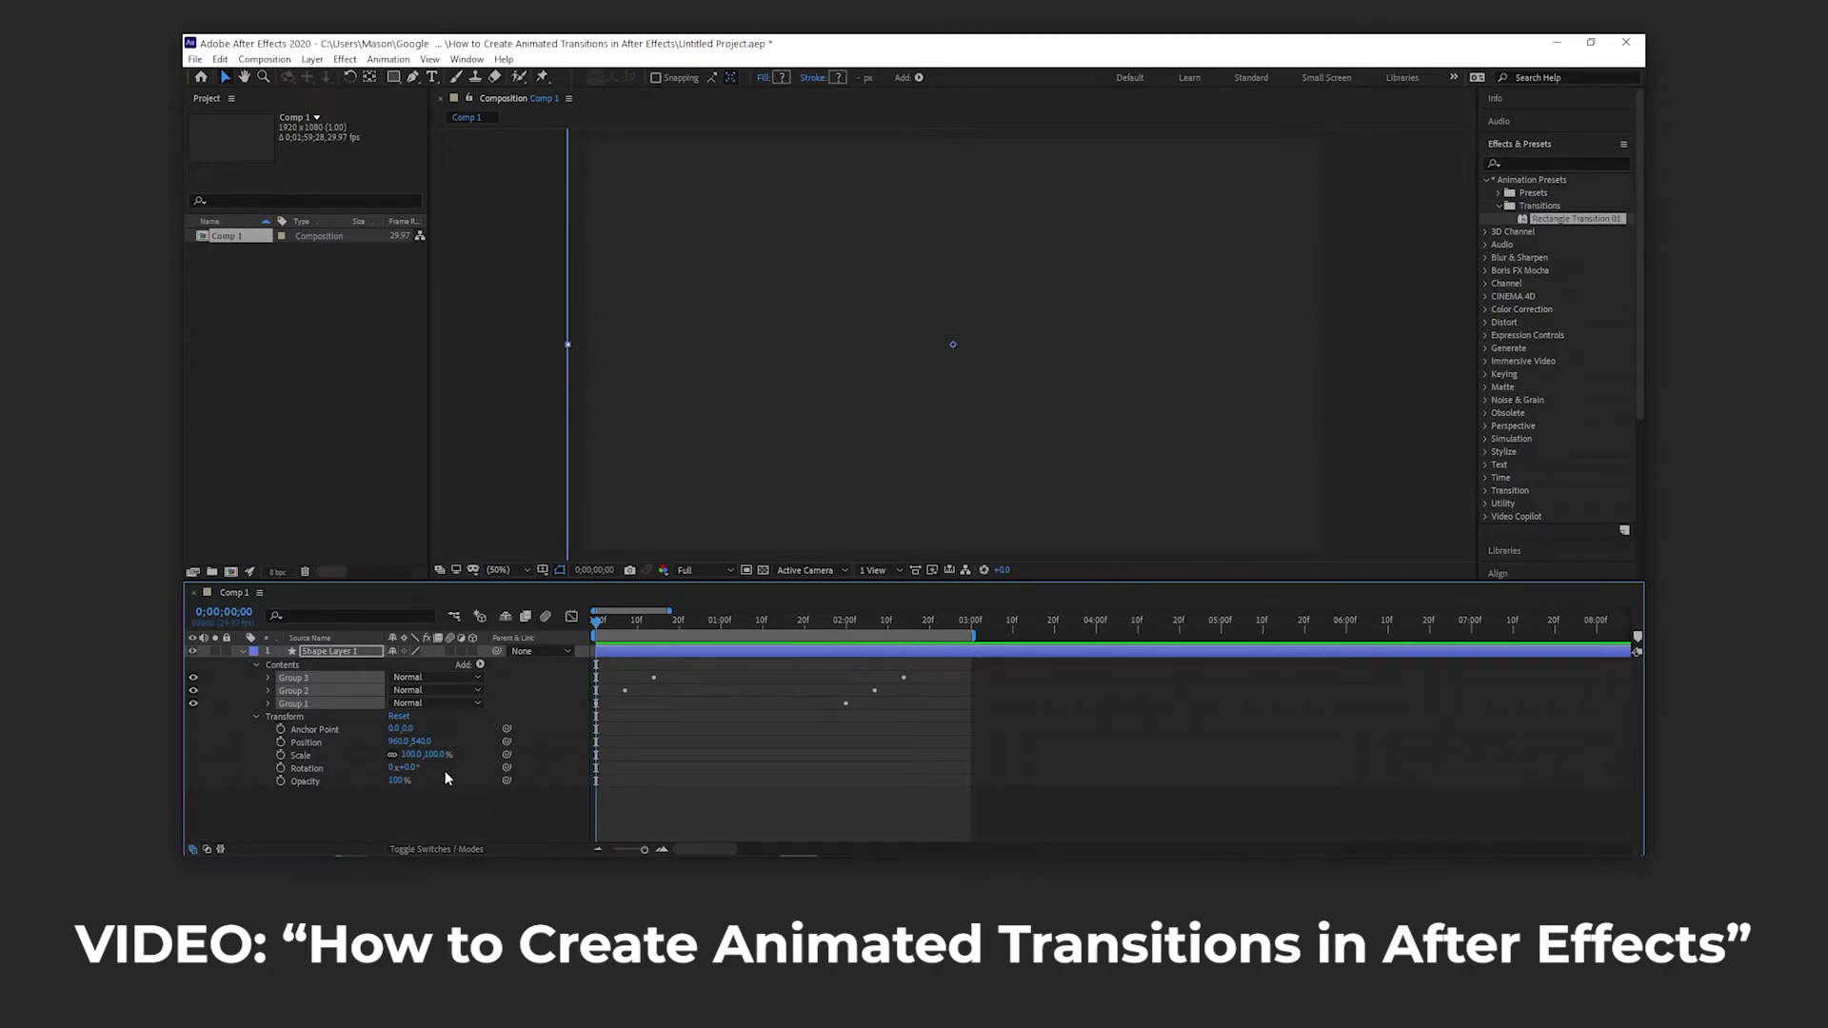
{"action": "left_click", "coordinate": [412, 768]}
{"action": "type", "text": "180"}
{"action": "key", "text": "Return"}
{"action": "key", "text": "space"}
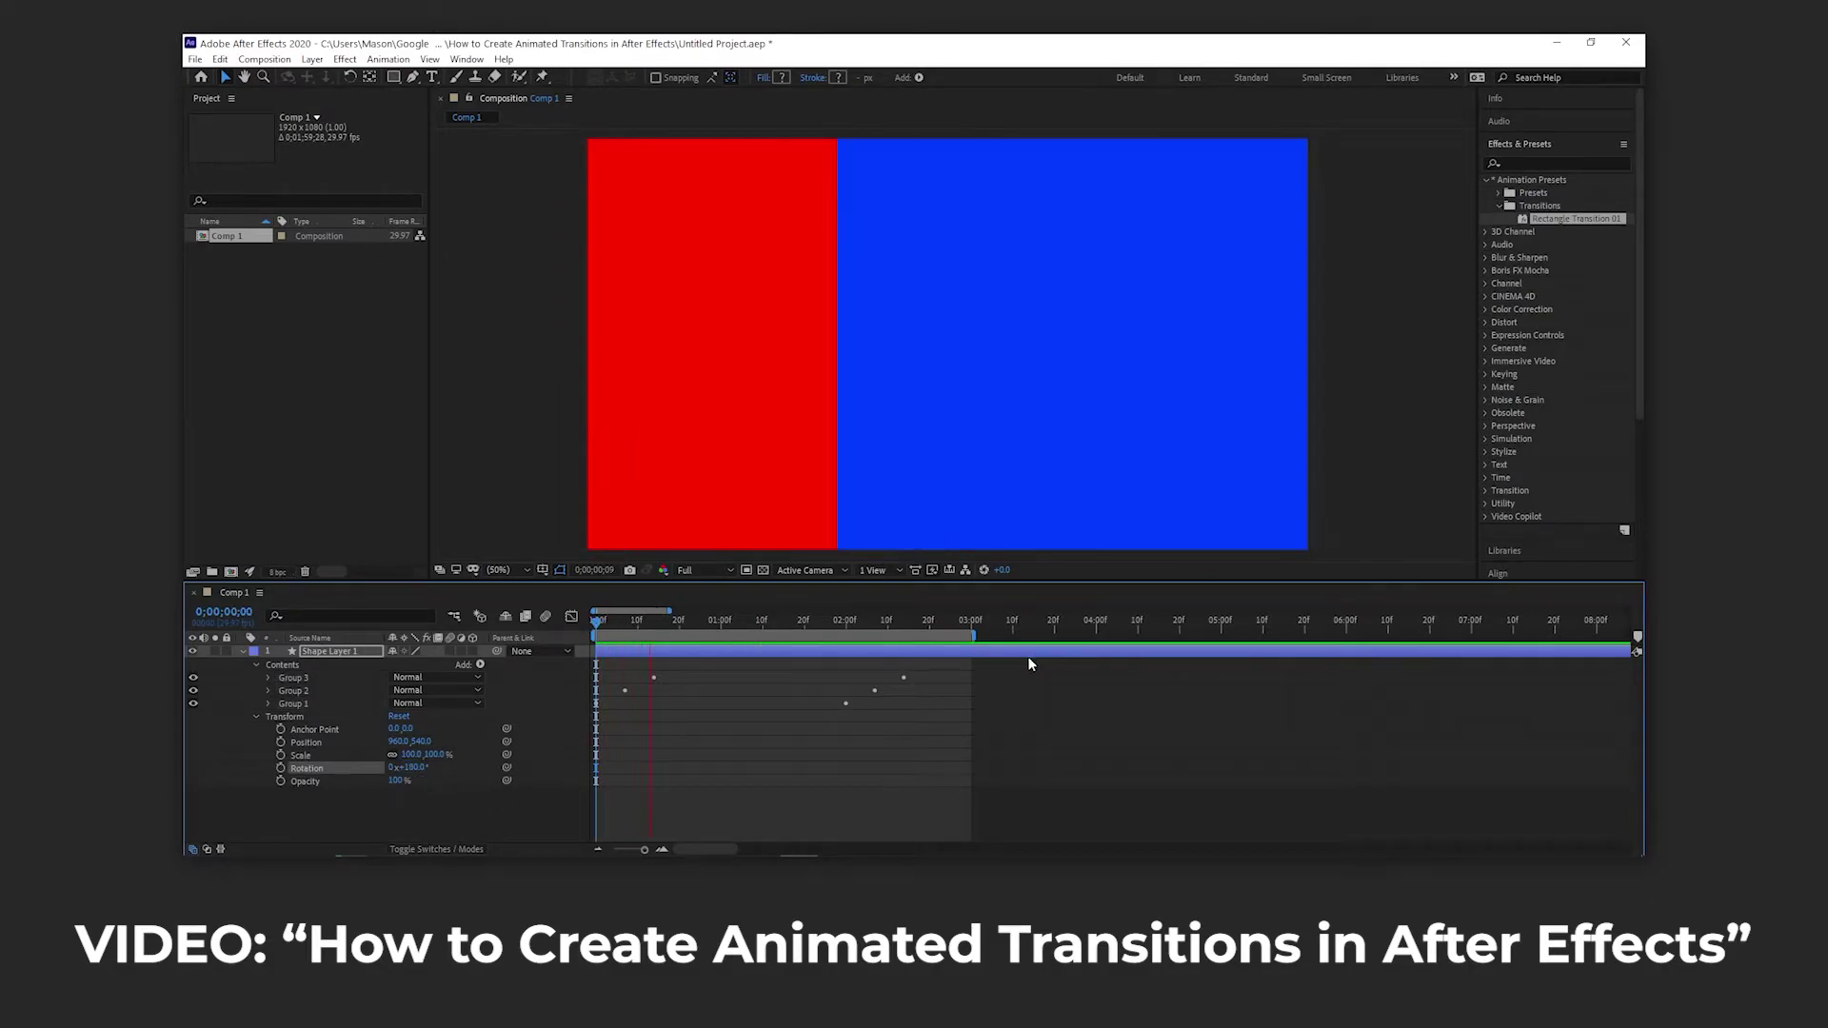
{"action": "key", "text": "space"}
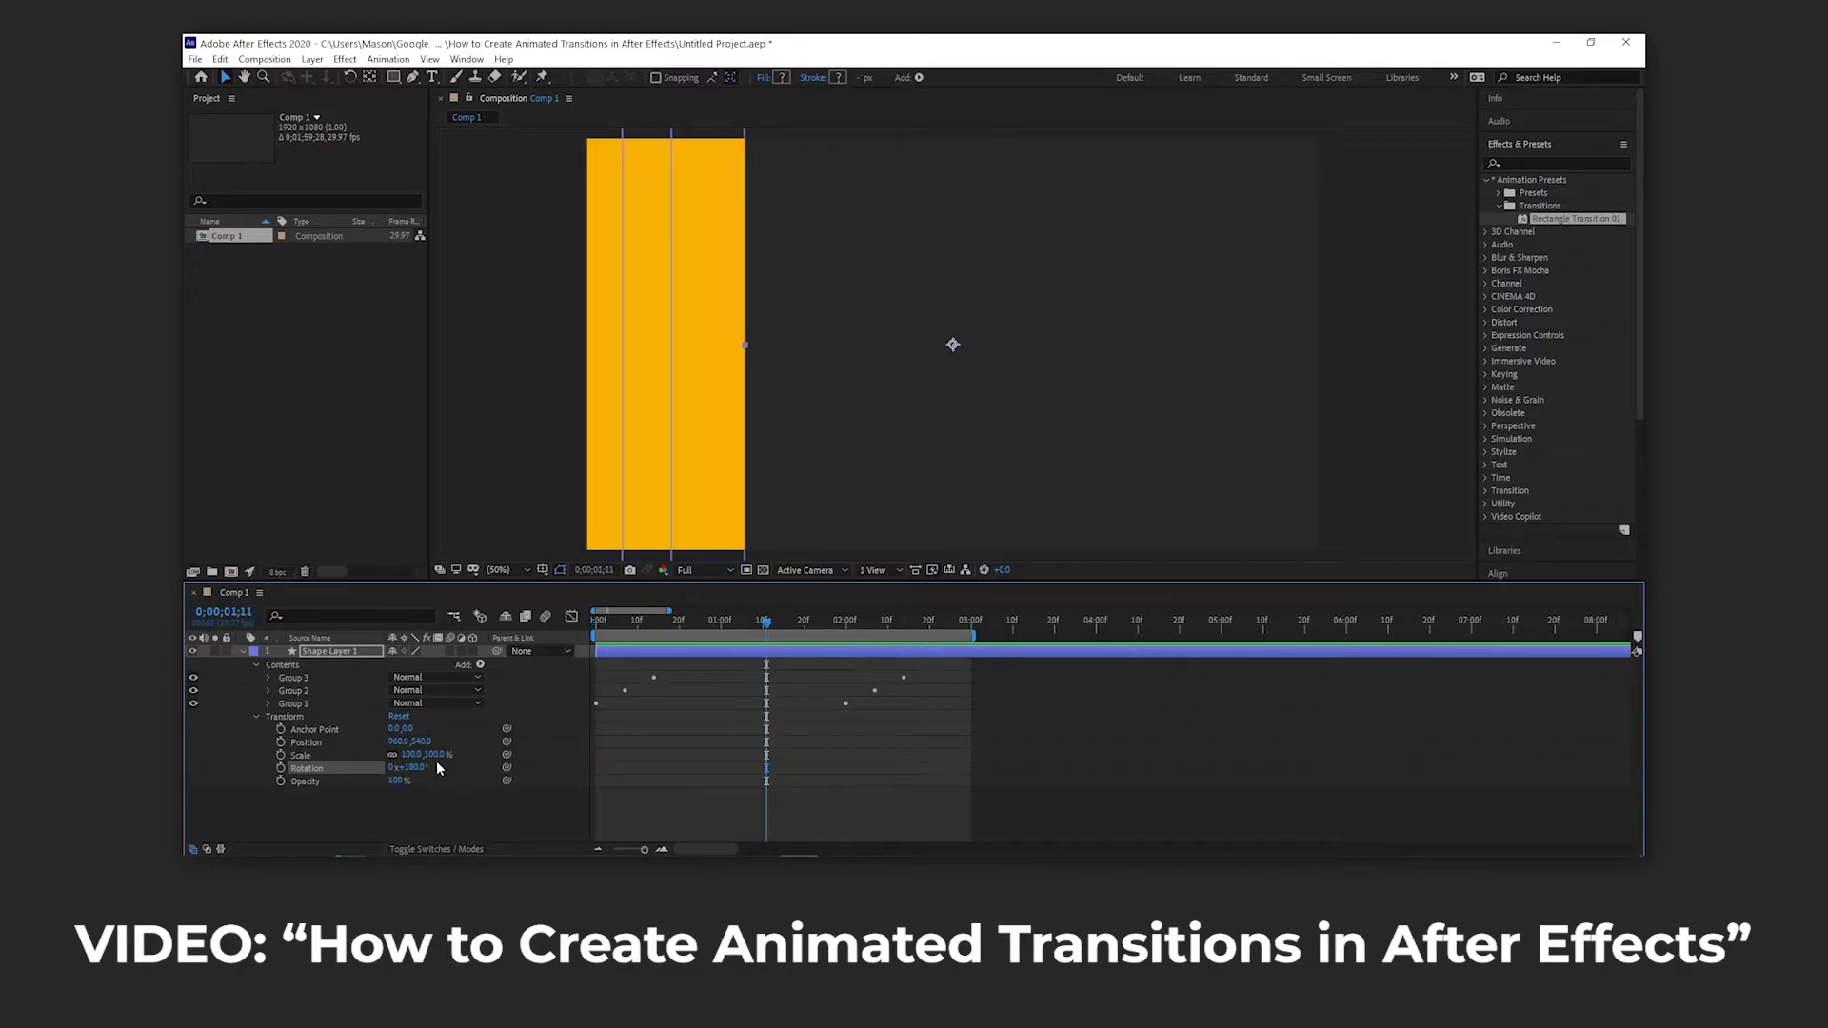
- Change the Rotation to 90° and preview the vertical wipe
{"action": "key", "text": "Home"}
{"action": "left_click", "coordinate": [415, 768]}
{"action": "key", "text": "Return"}
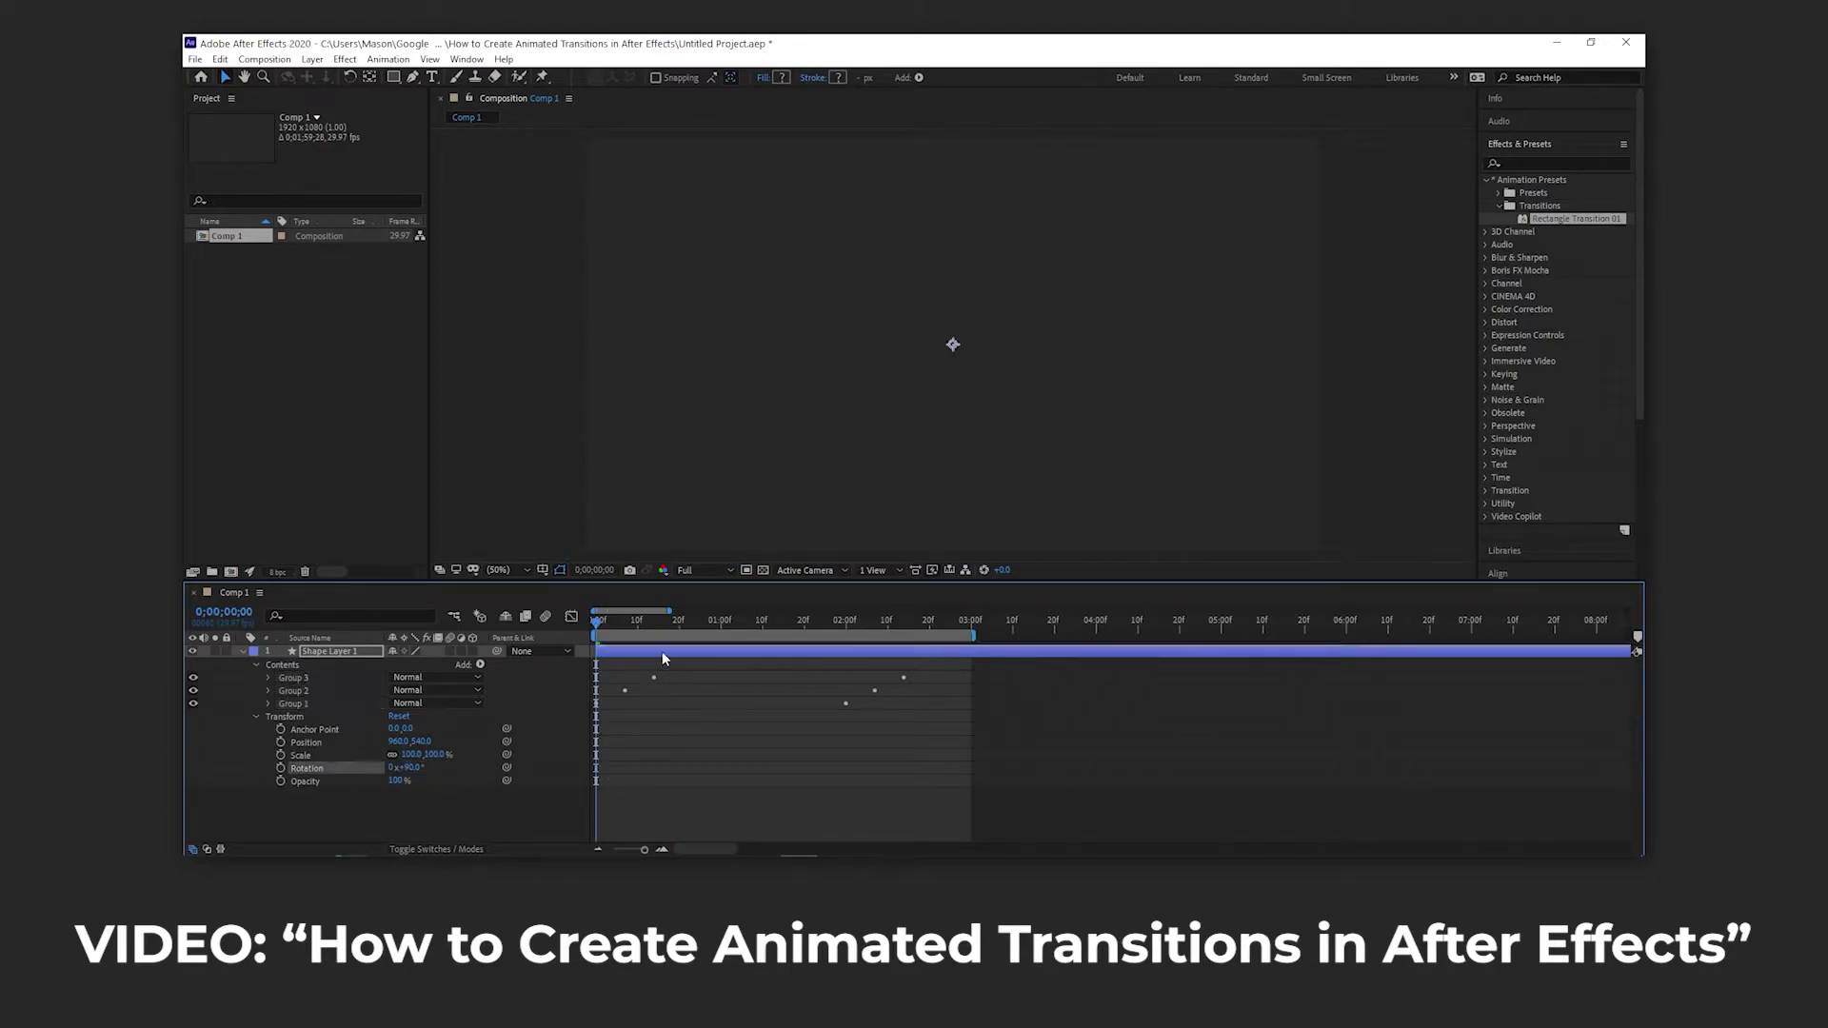
{"action": "key", "text": "space"}
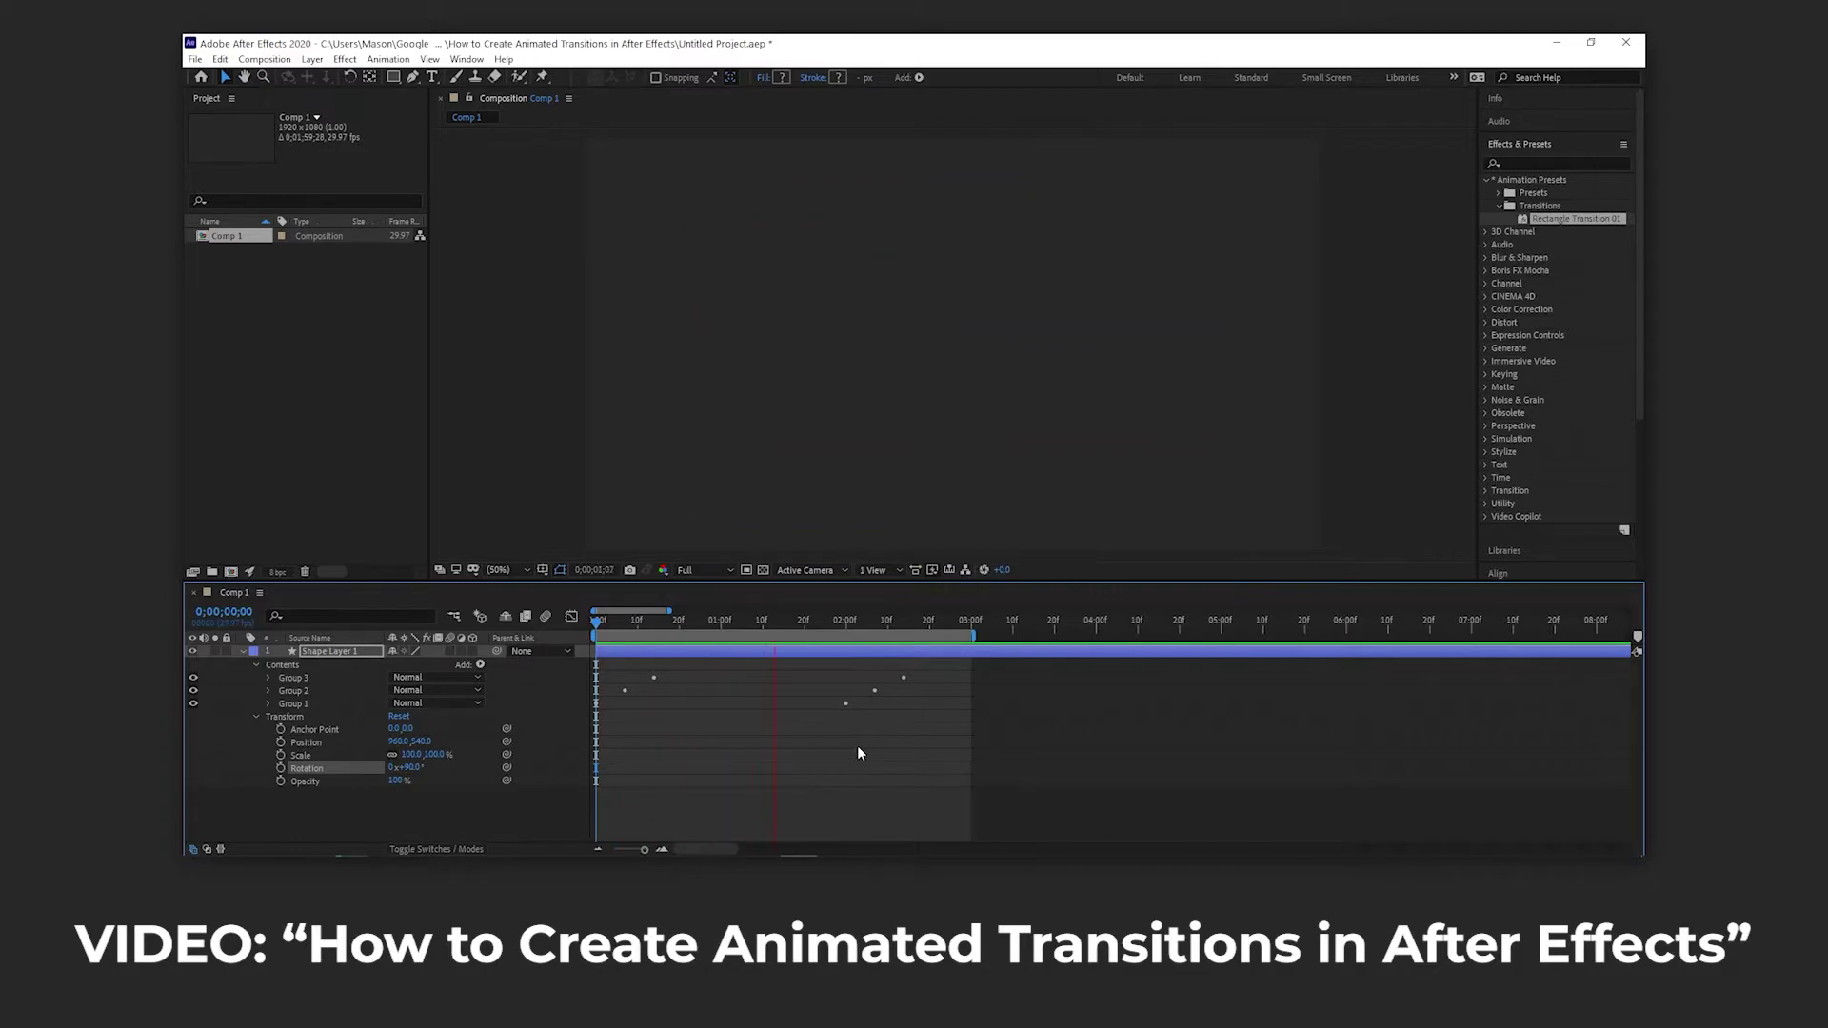
- Add Comp 1 to the Render Queue with a QuickTime output module set to RGB + Alpha channels
{"action": "left_click", "coordinate": [195, 59]}
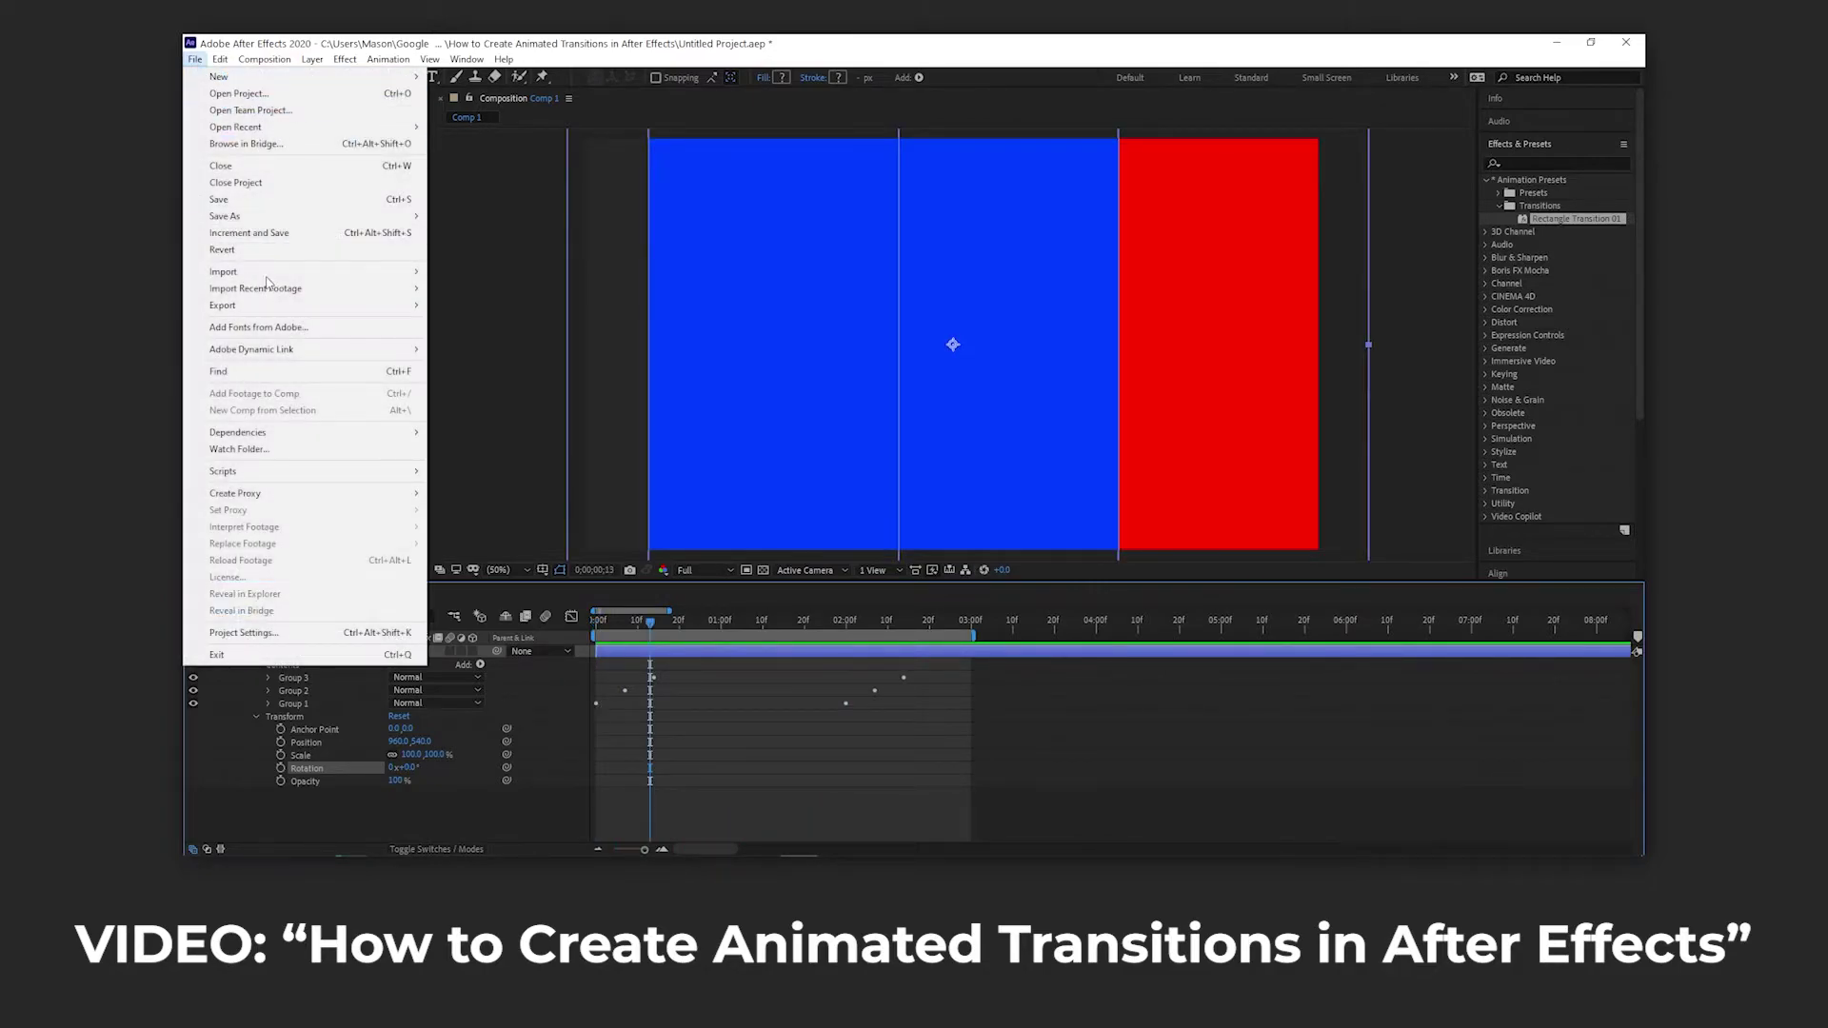
{"action": "mouse_move", "coordinate": [288, 306]}
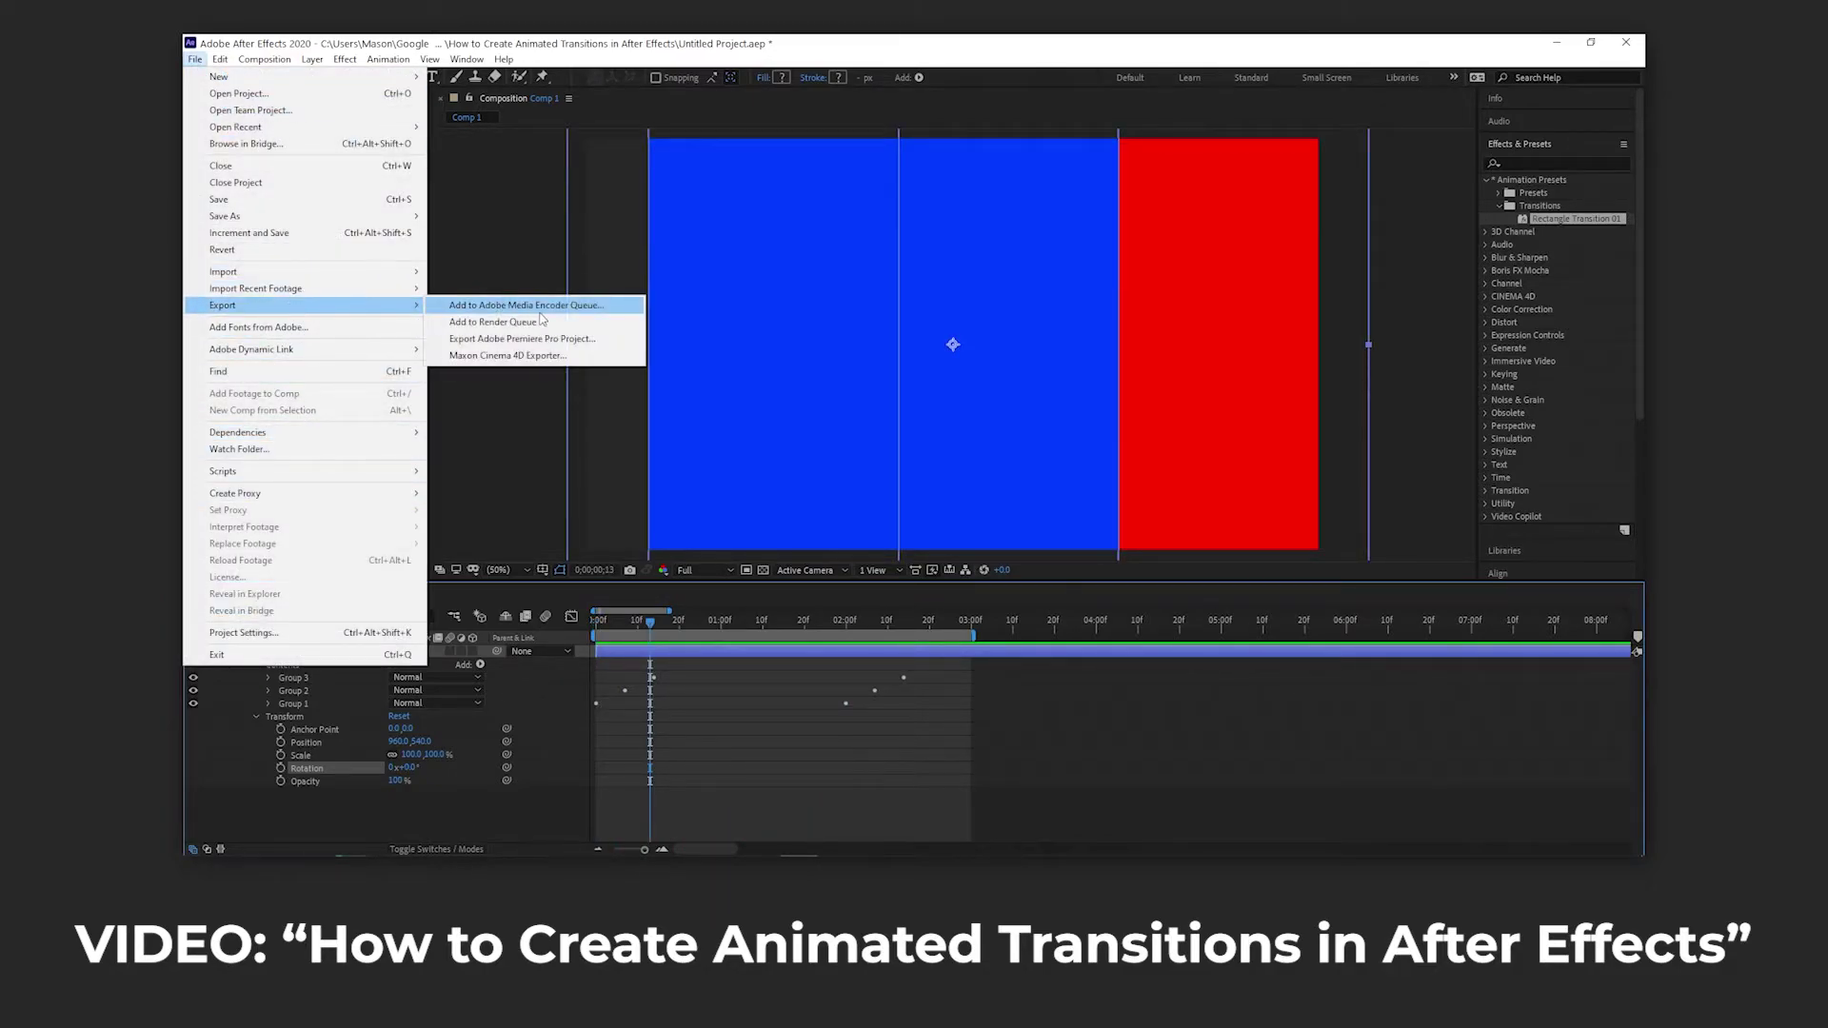
{"action": "left_click", "coordinate": [550, 321]}
{"action": "left_click", "coordinate": [379, 729]}
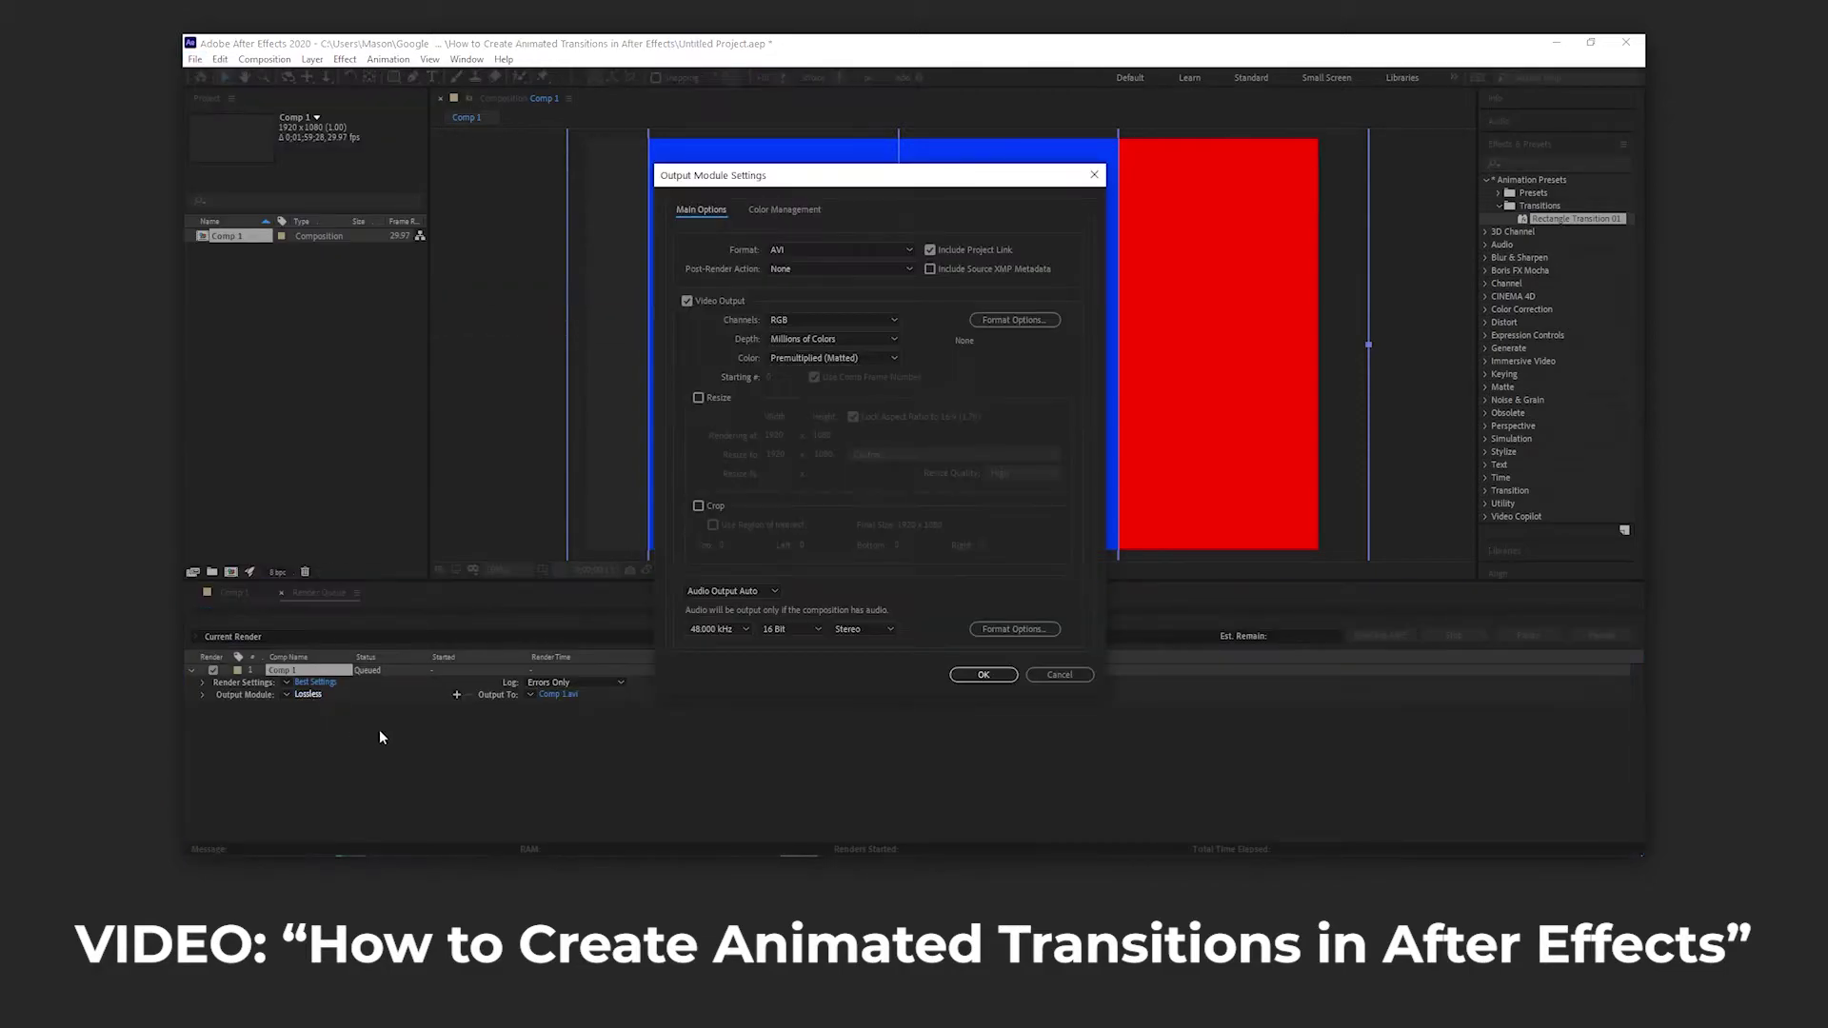
{"action": "left_click", "coordinate": [804, 200]}
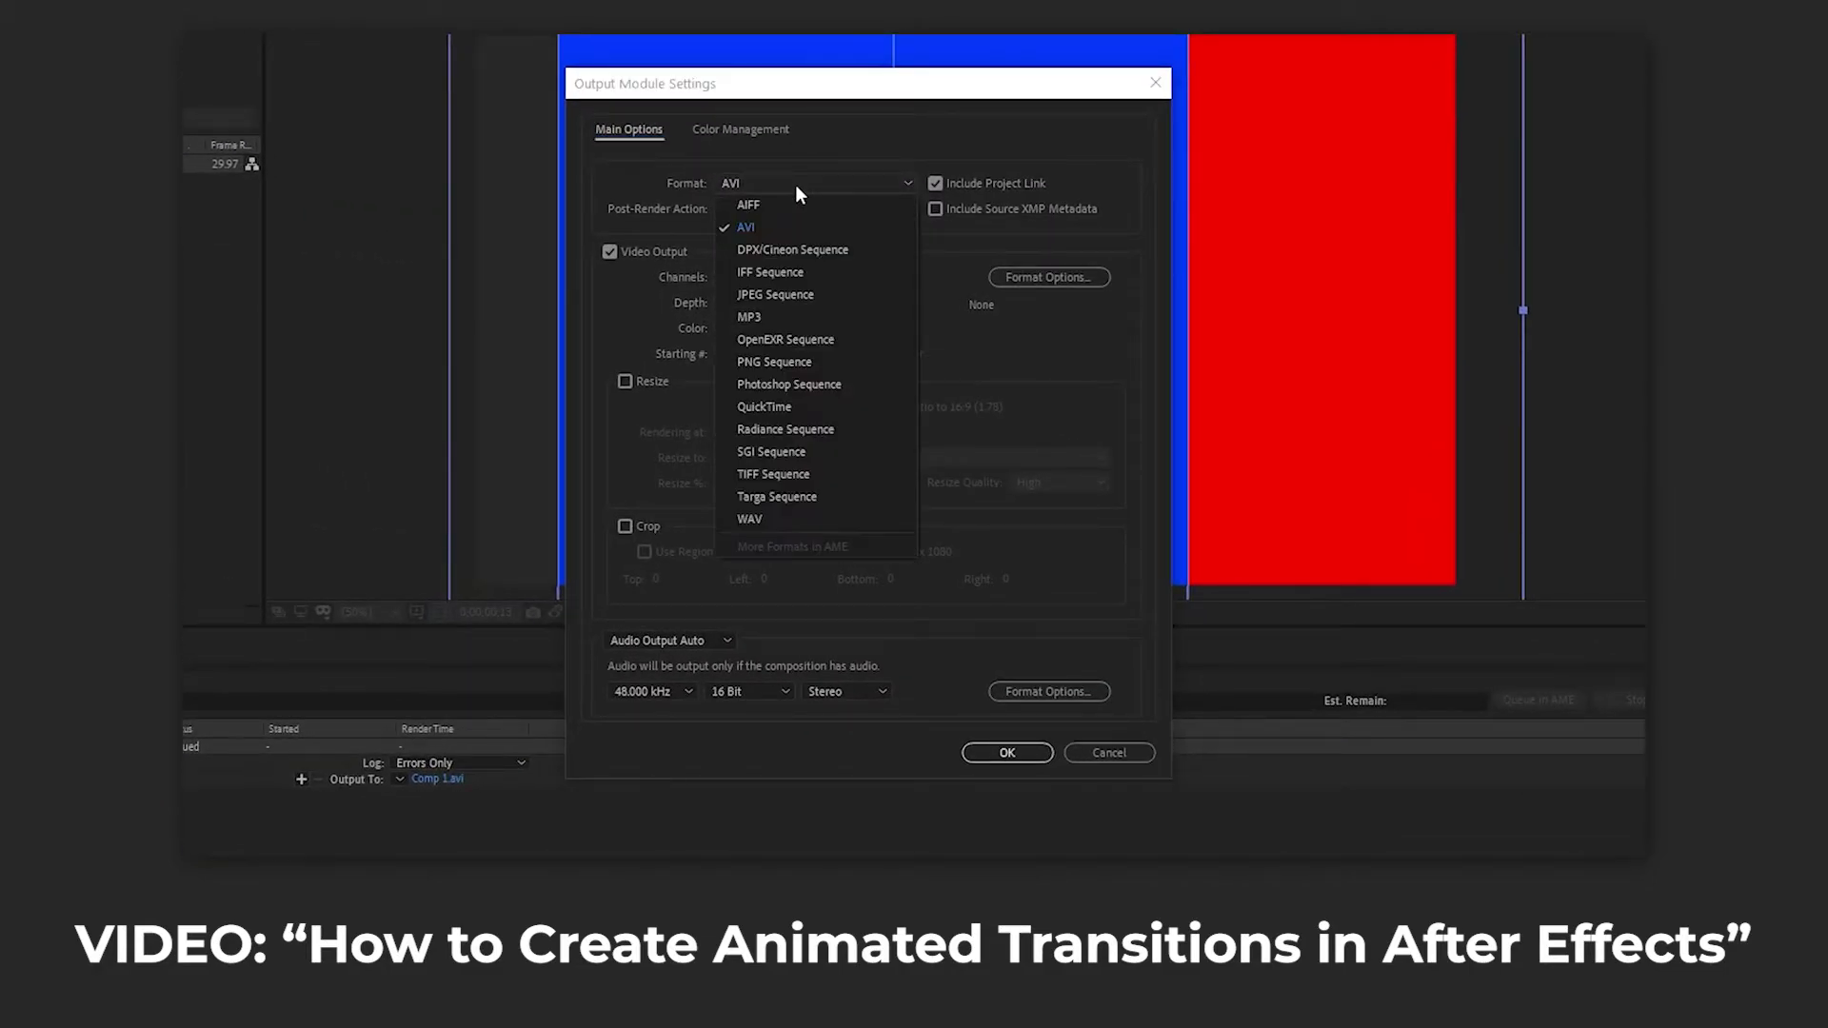
{"action": "left_click", "coordinate": [791, 404]}
{"action": "left_click", "coordinate": [767, 279]}
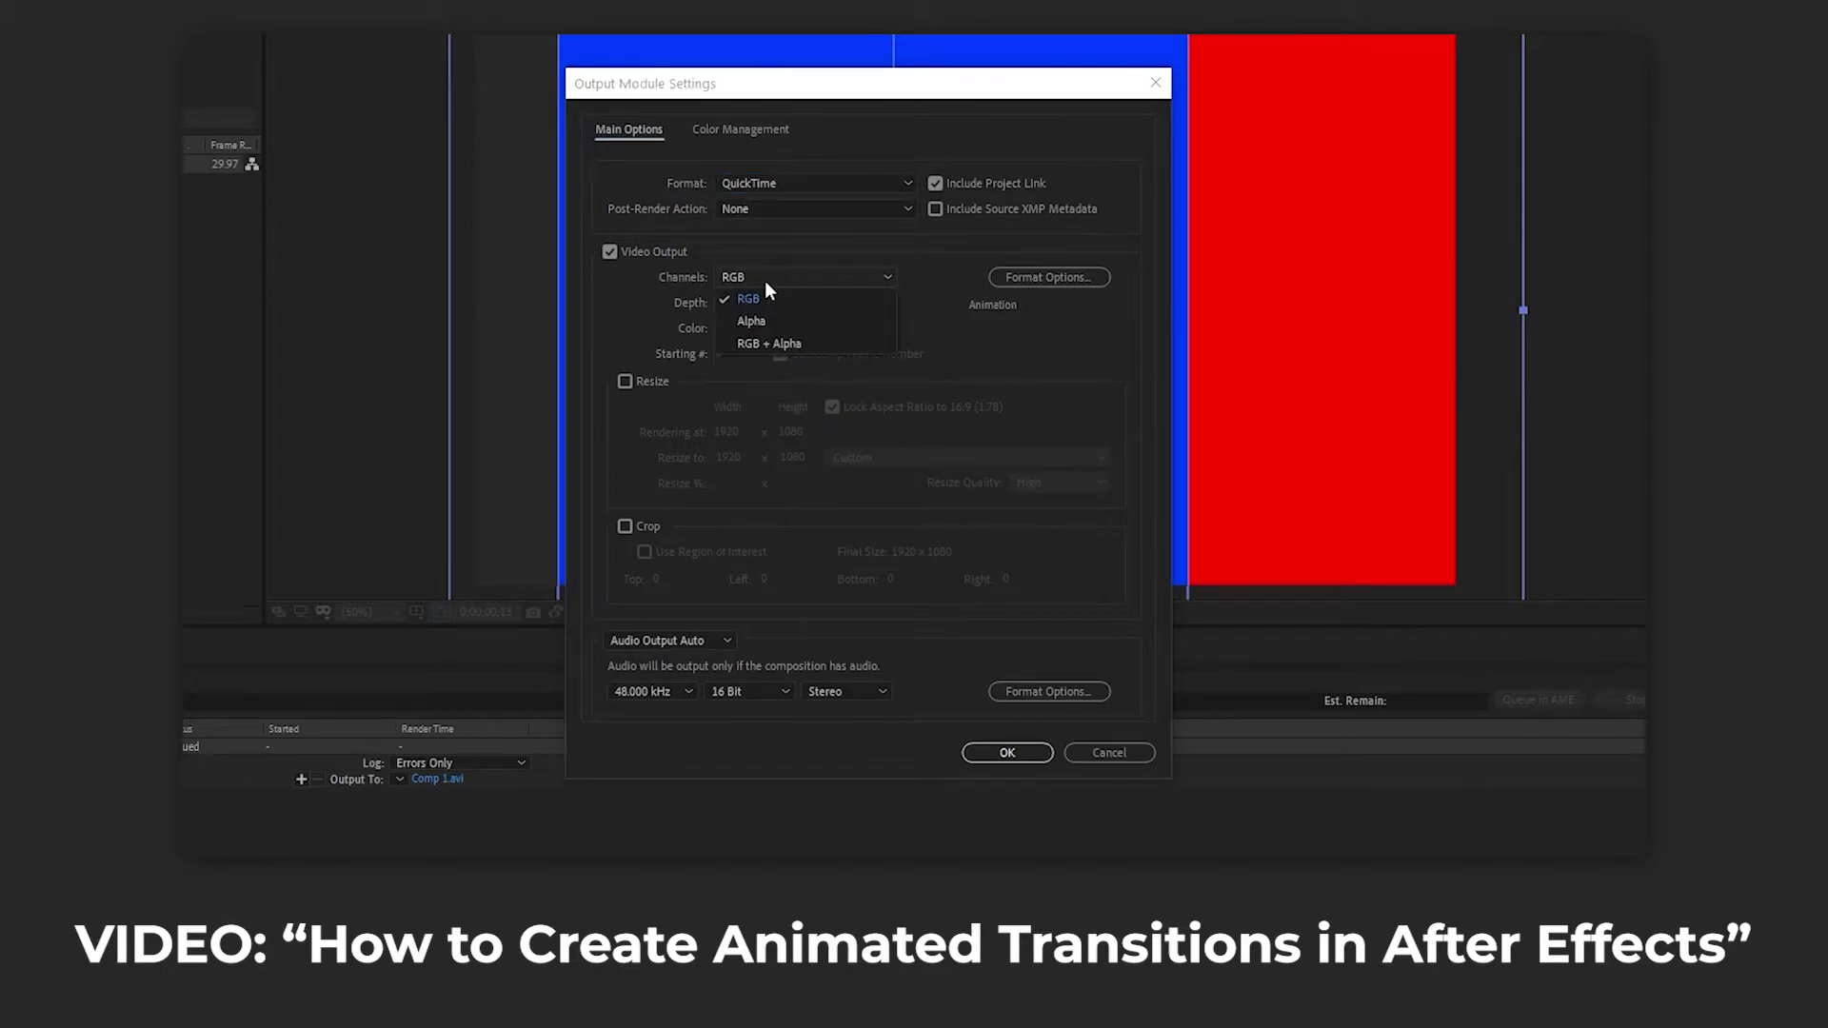
{"action": "left_click", "coordinate": [787, 341]}
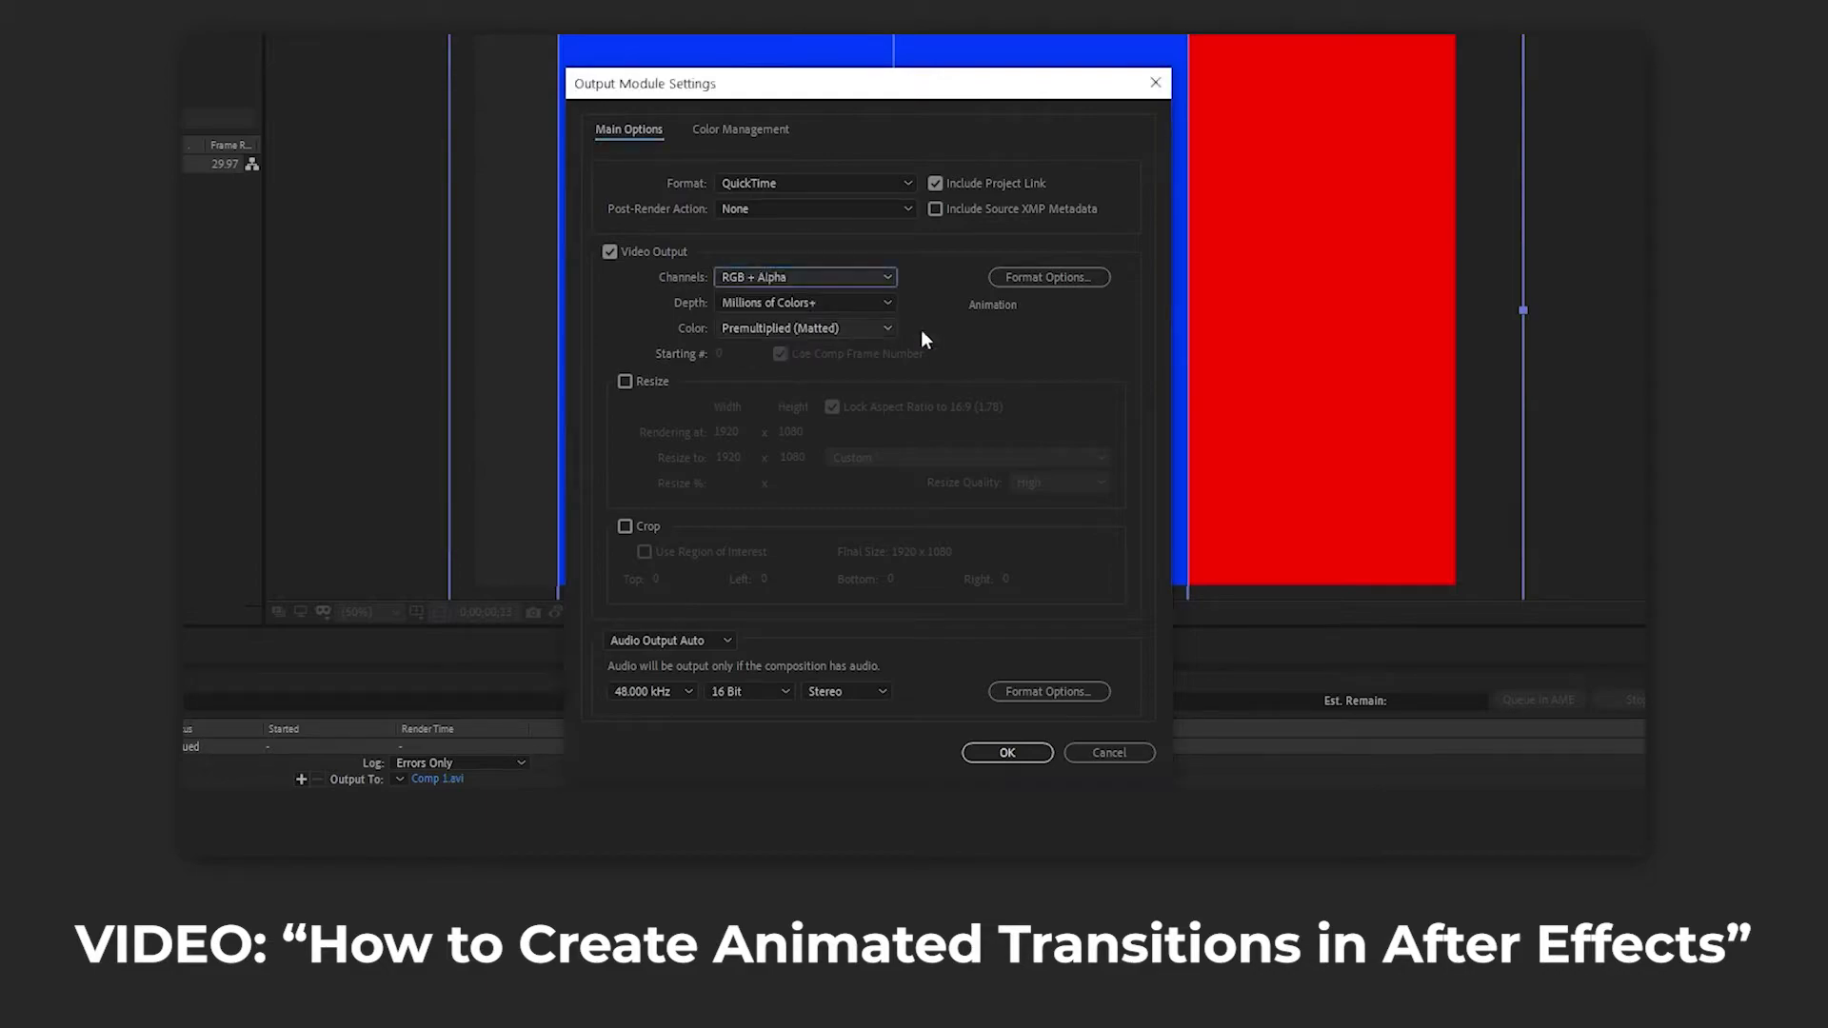
{"action": "left_click", "coordinate": [1007, 753]}
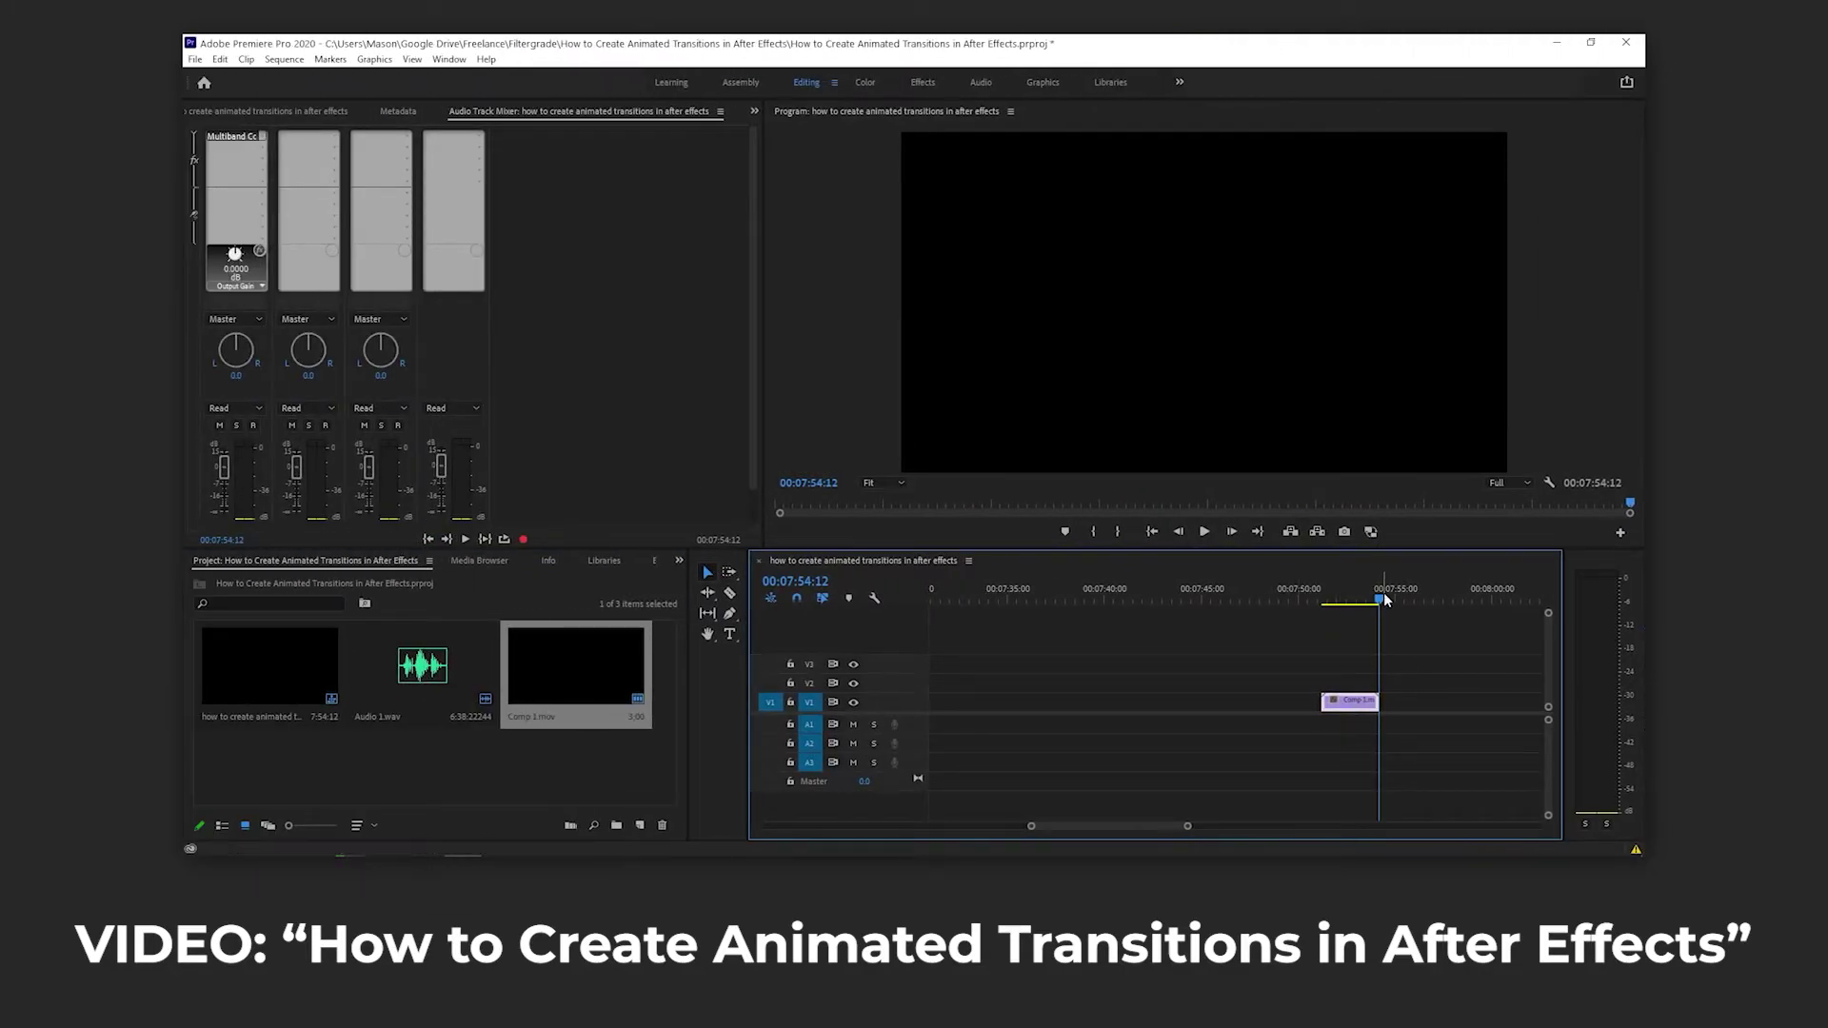
- Play the sequence from just before the Comp 1.mov clip on V1 to preview the transition
{"action": "left_click_drag", "start_coordinate": [1385, 596], "coordinate": [1318, 596]}
{"action": "key", "text": "space"}
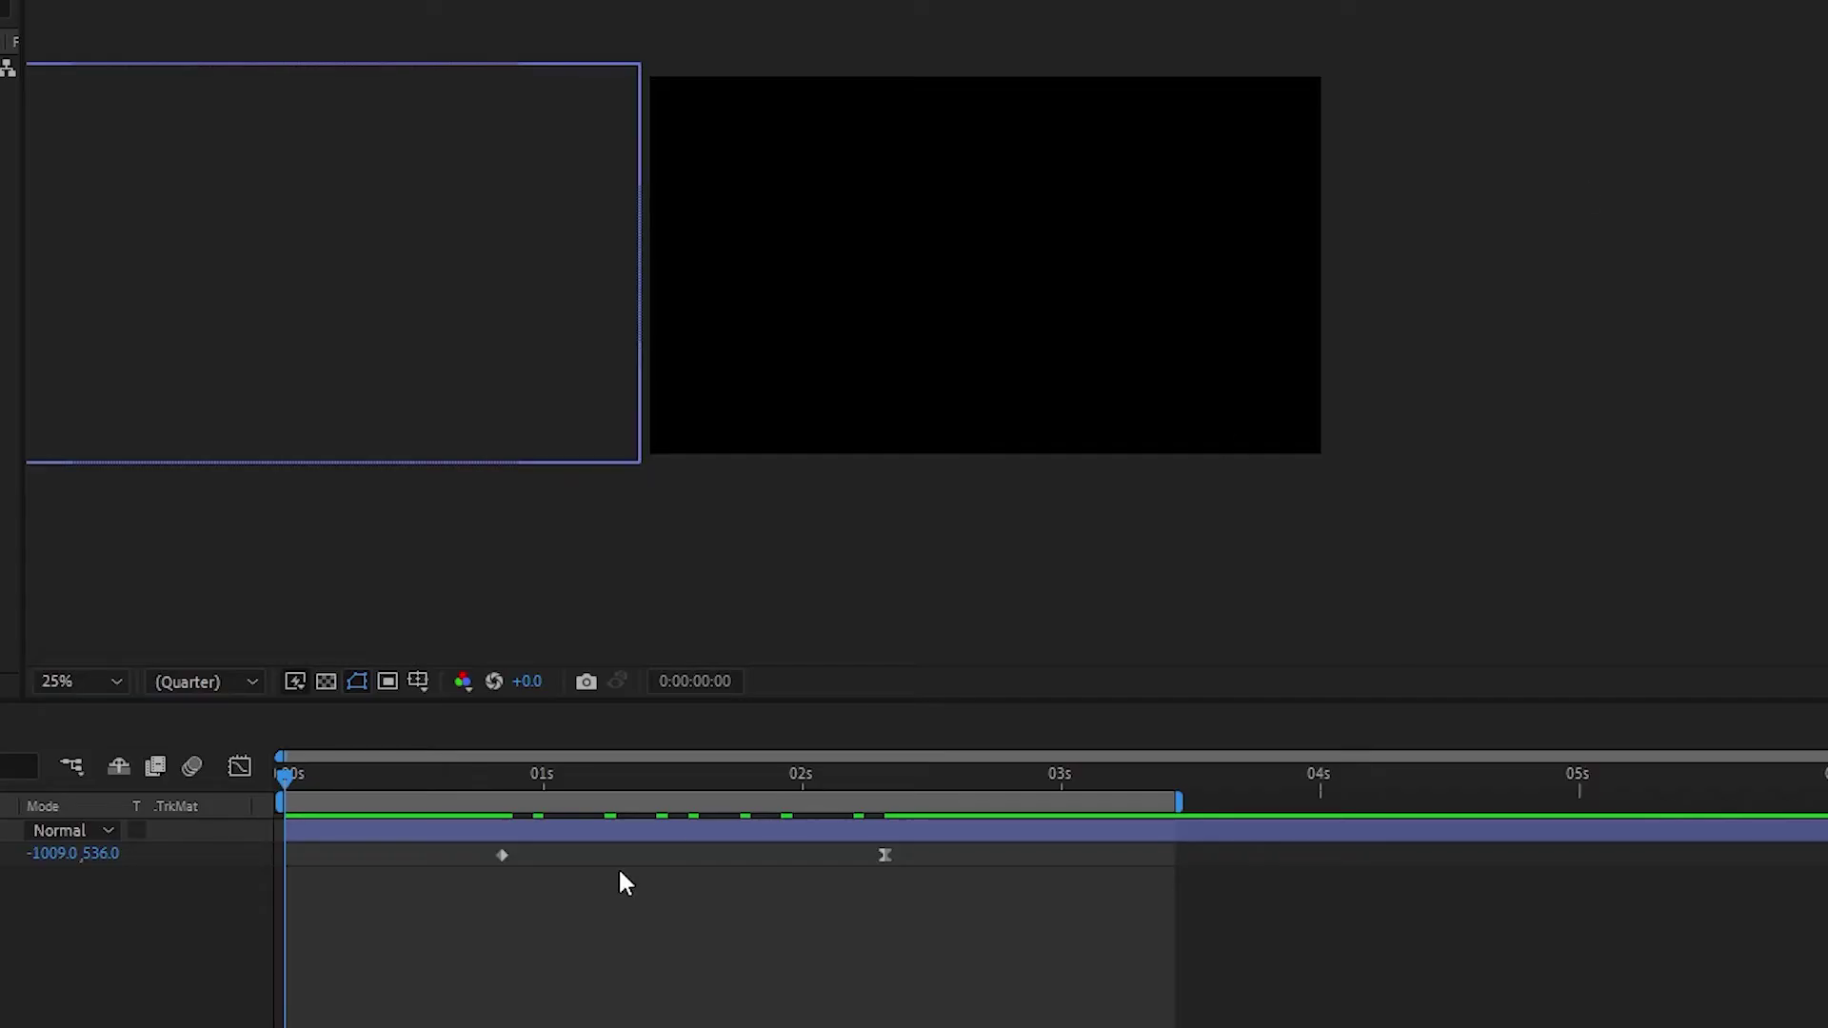
- Preview the People Waiting composition, then begin exporting it from the File > Export menu
{"action": "left_click", "coordinate": [347, 920]}
{"action": "key", "text": "space"}
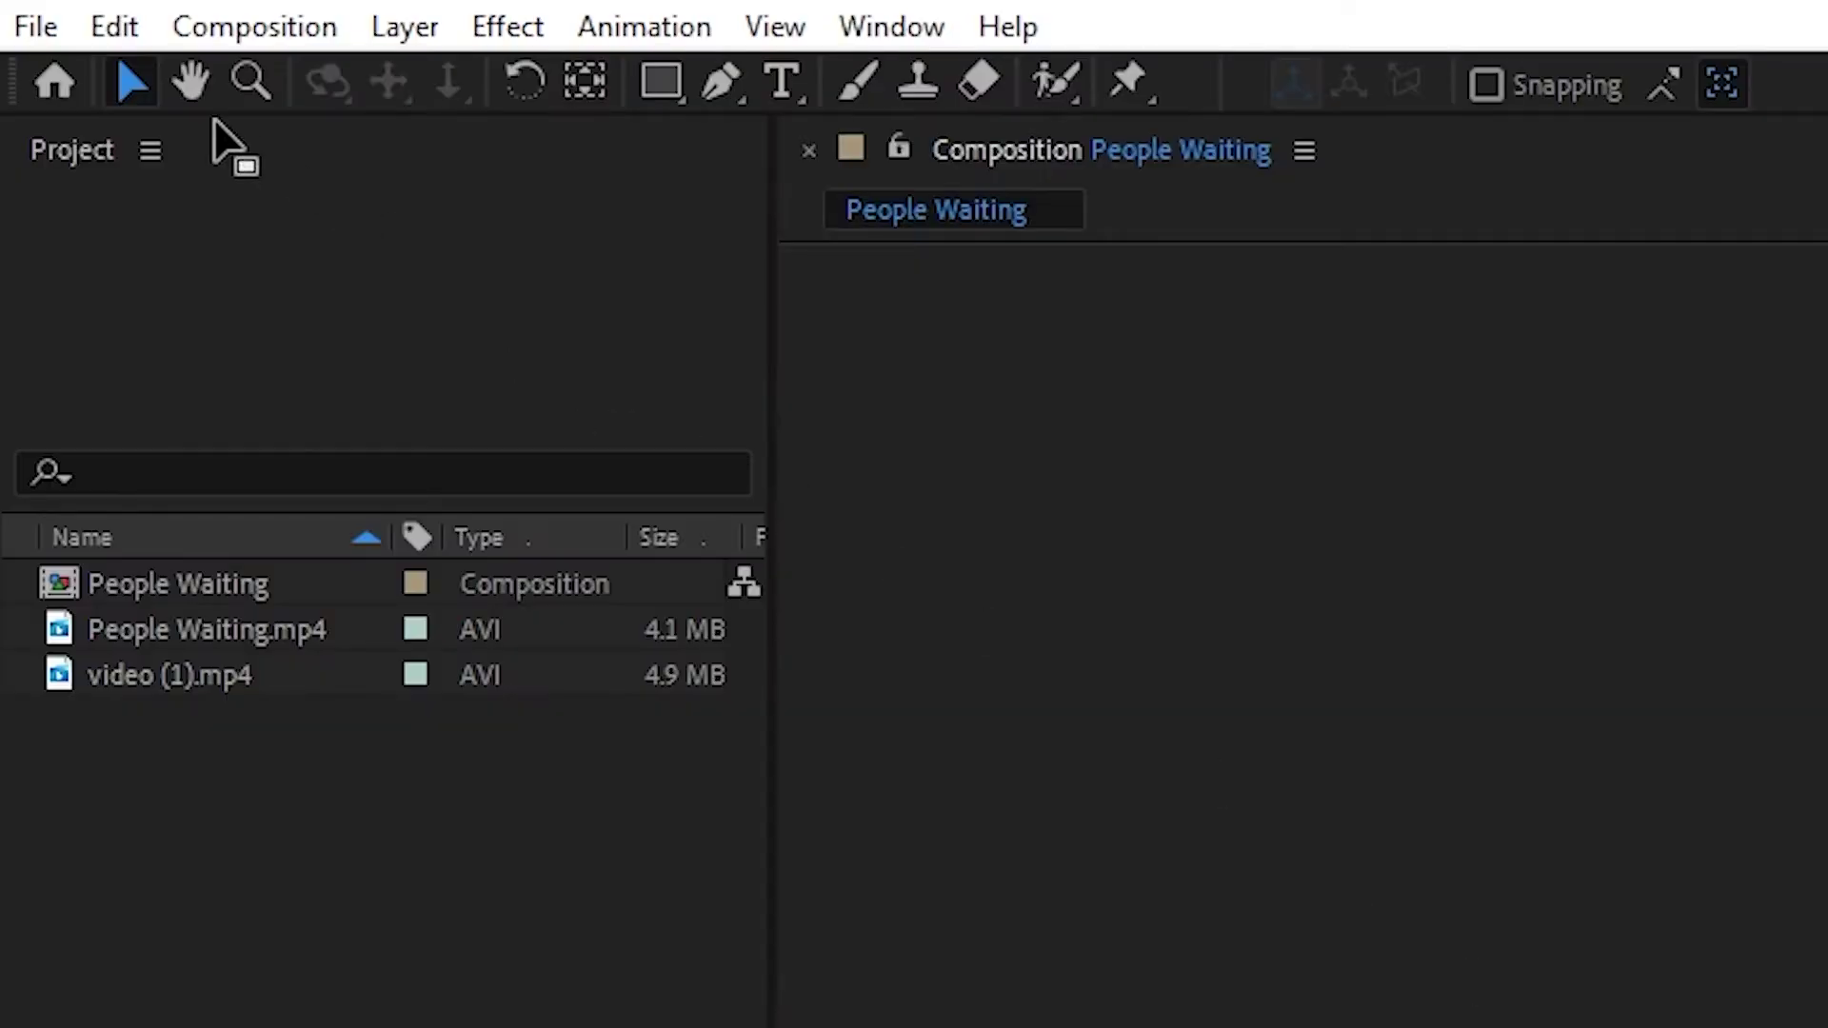
{"action": "left_click", "coordinate": [35, 25]}
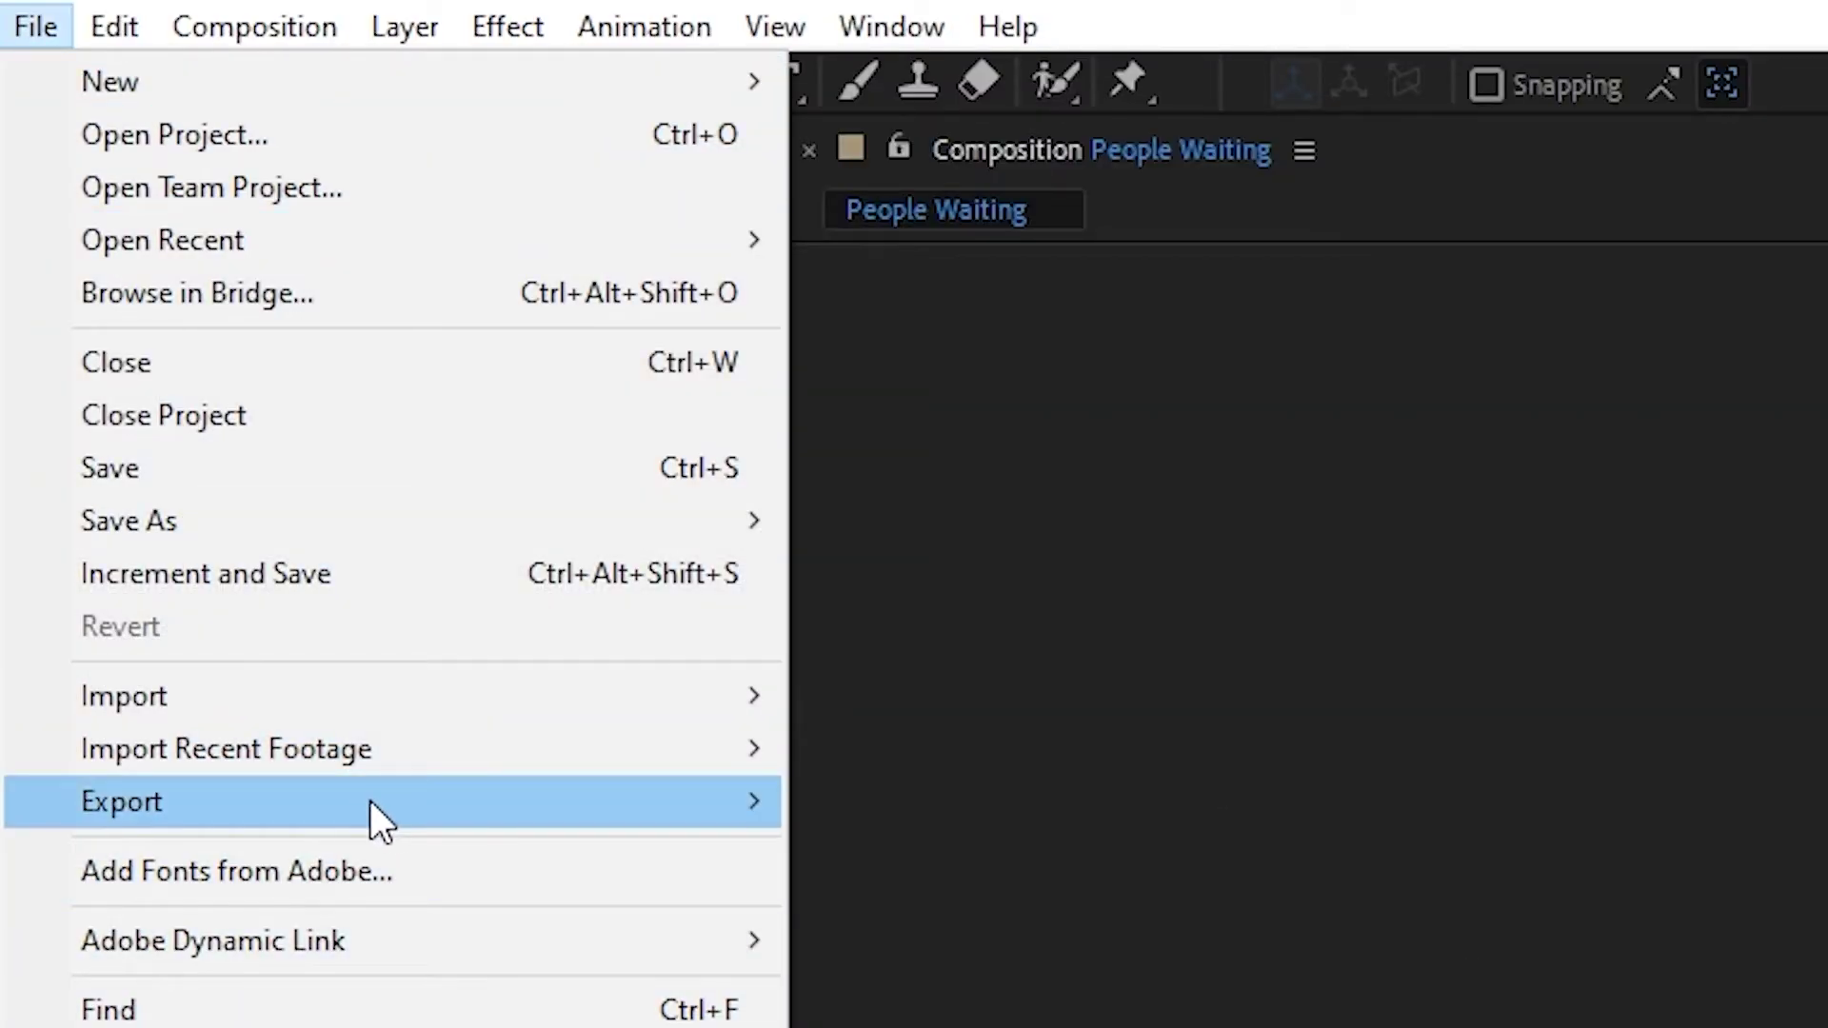
{"action": "mouse_move", "coordinate": [367, 809]}
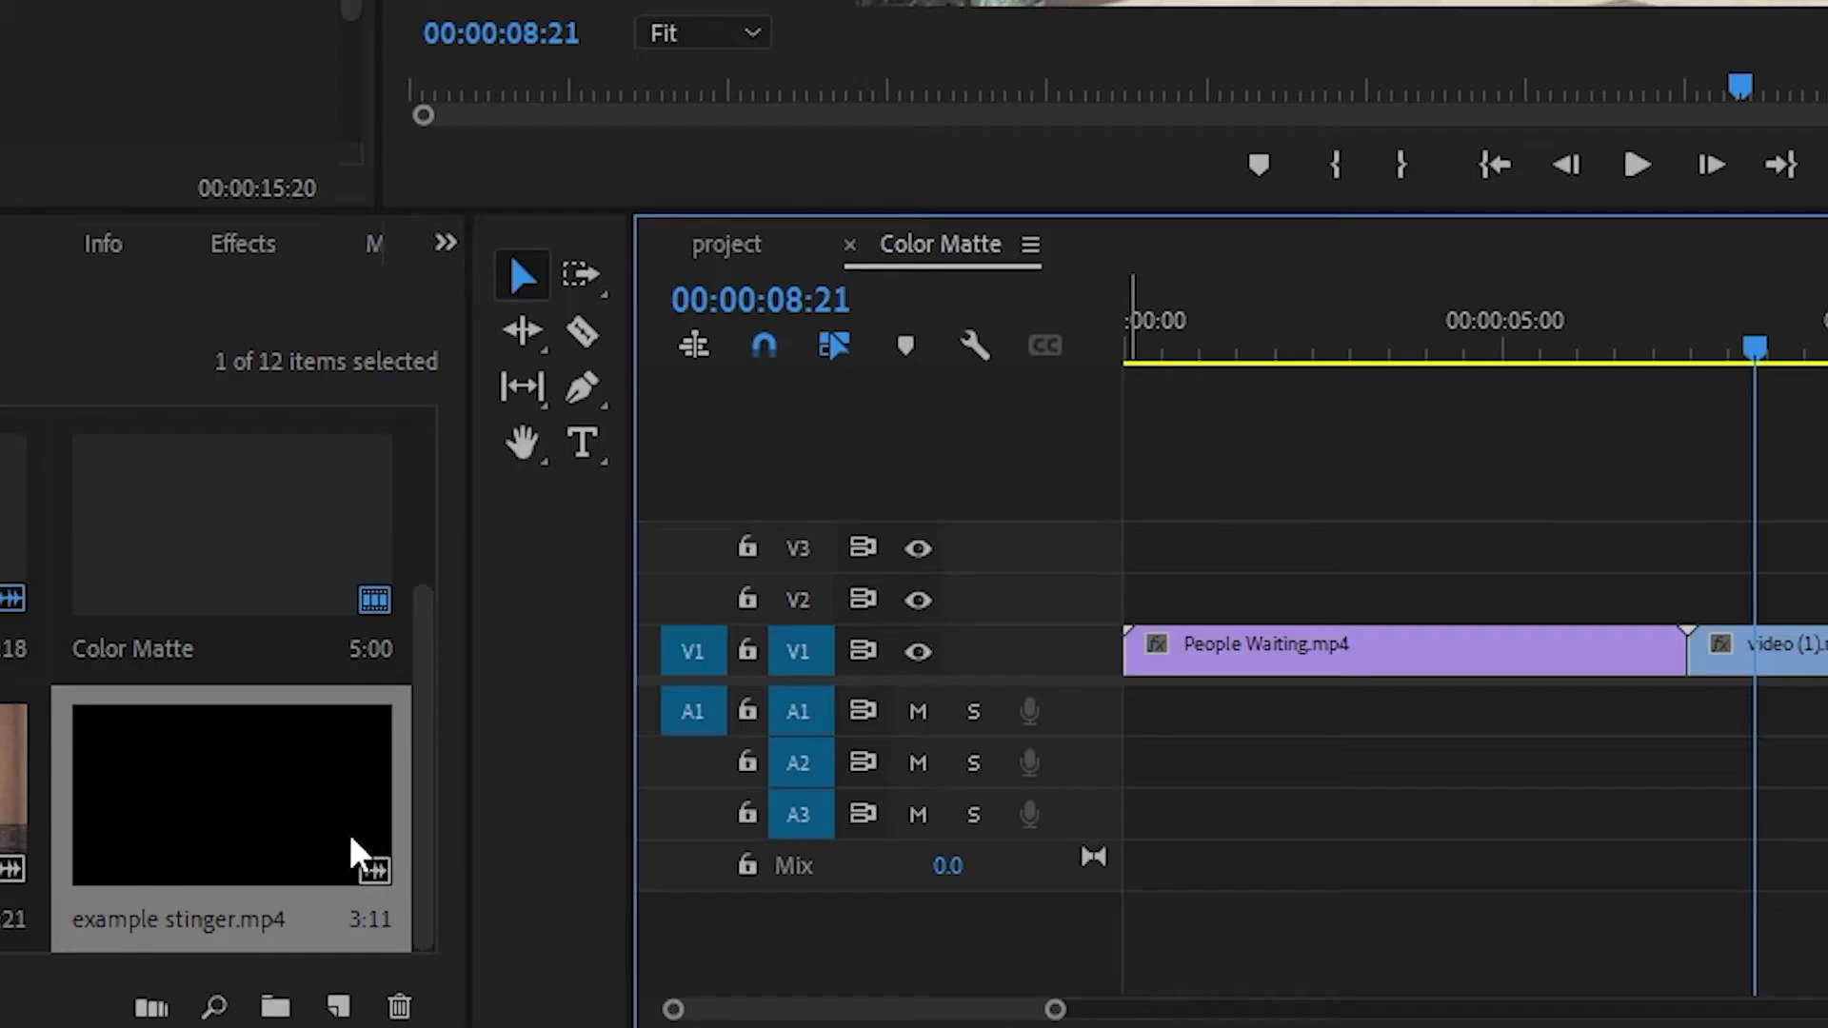
- Place example stinger.mp4 on track V2 over the cut and play it back from just before
{"action": "left_click_drag", "start_coordinate": [473, 848], "coordinate": [1595, 617]}
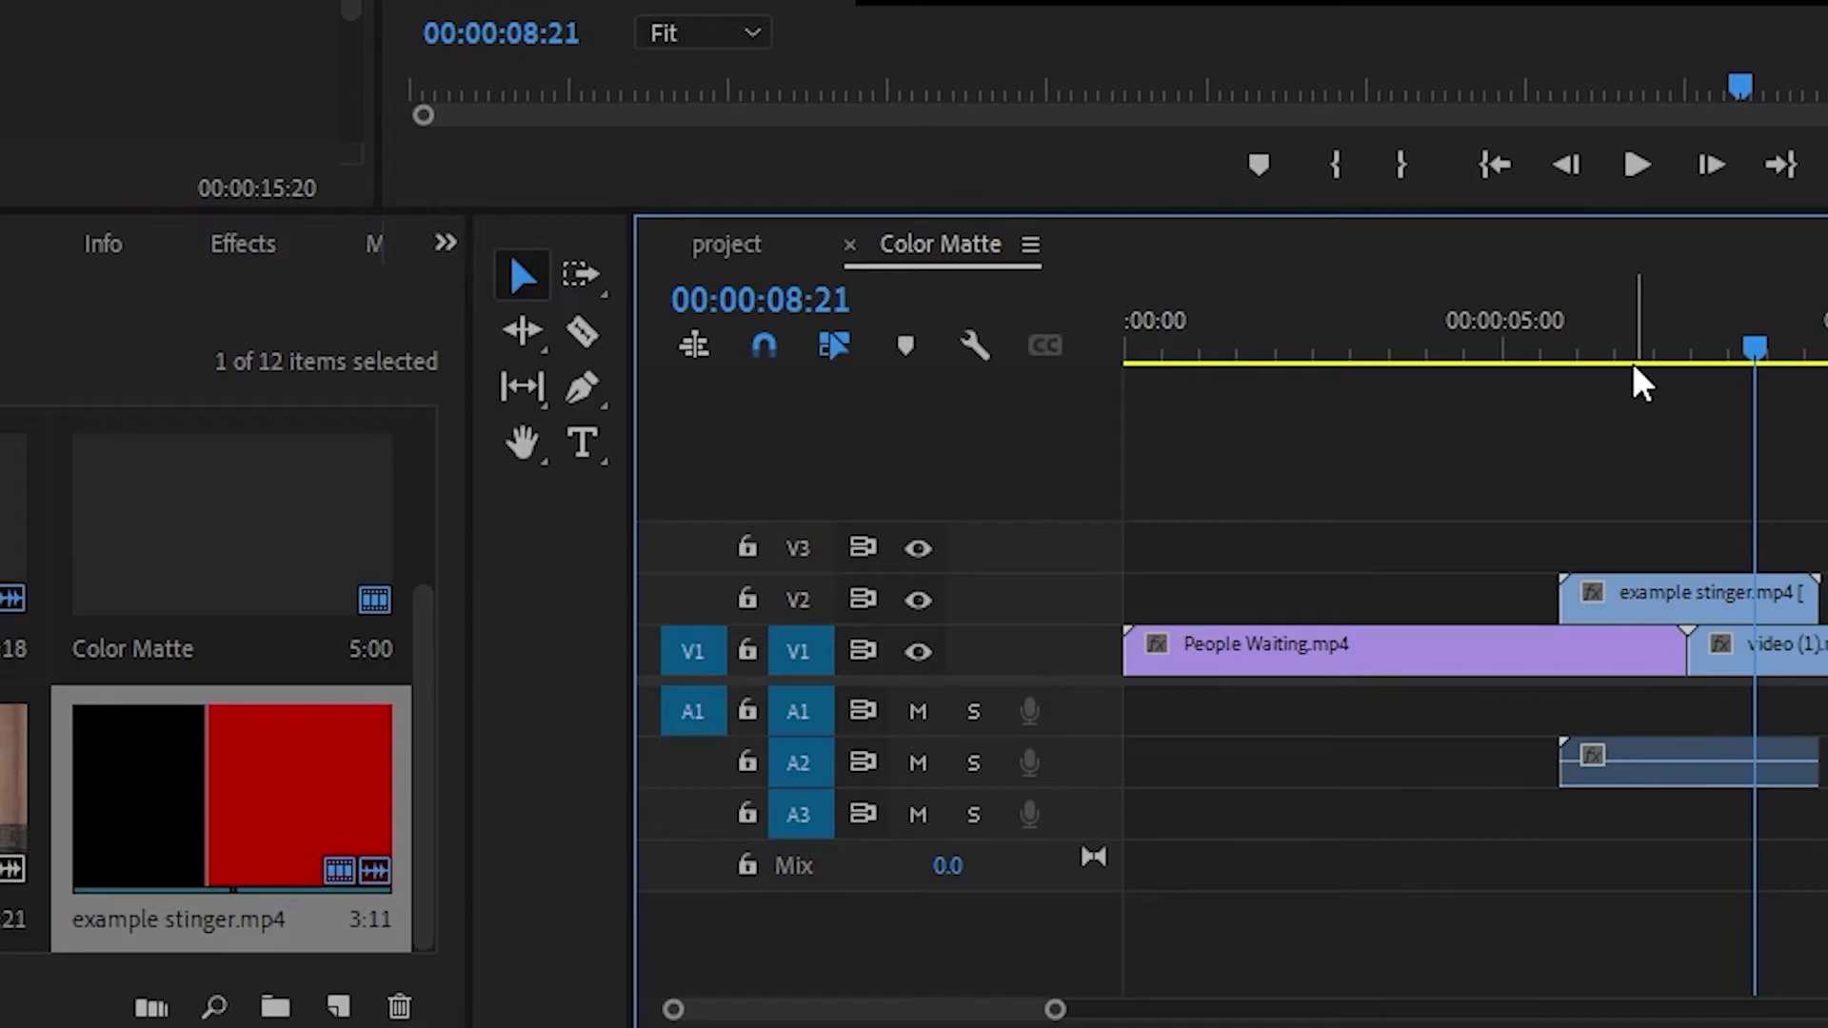
{"action": "left_click", "coordinate": [1534, 368]}
{"action": "key", "text": "space"}
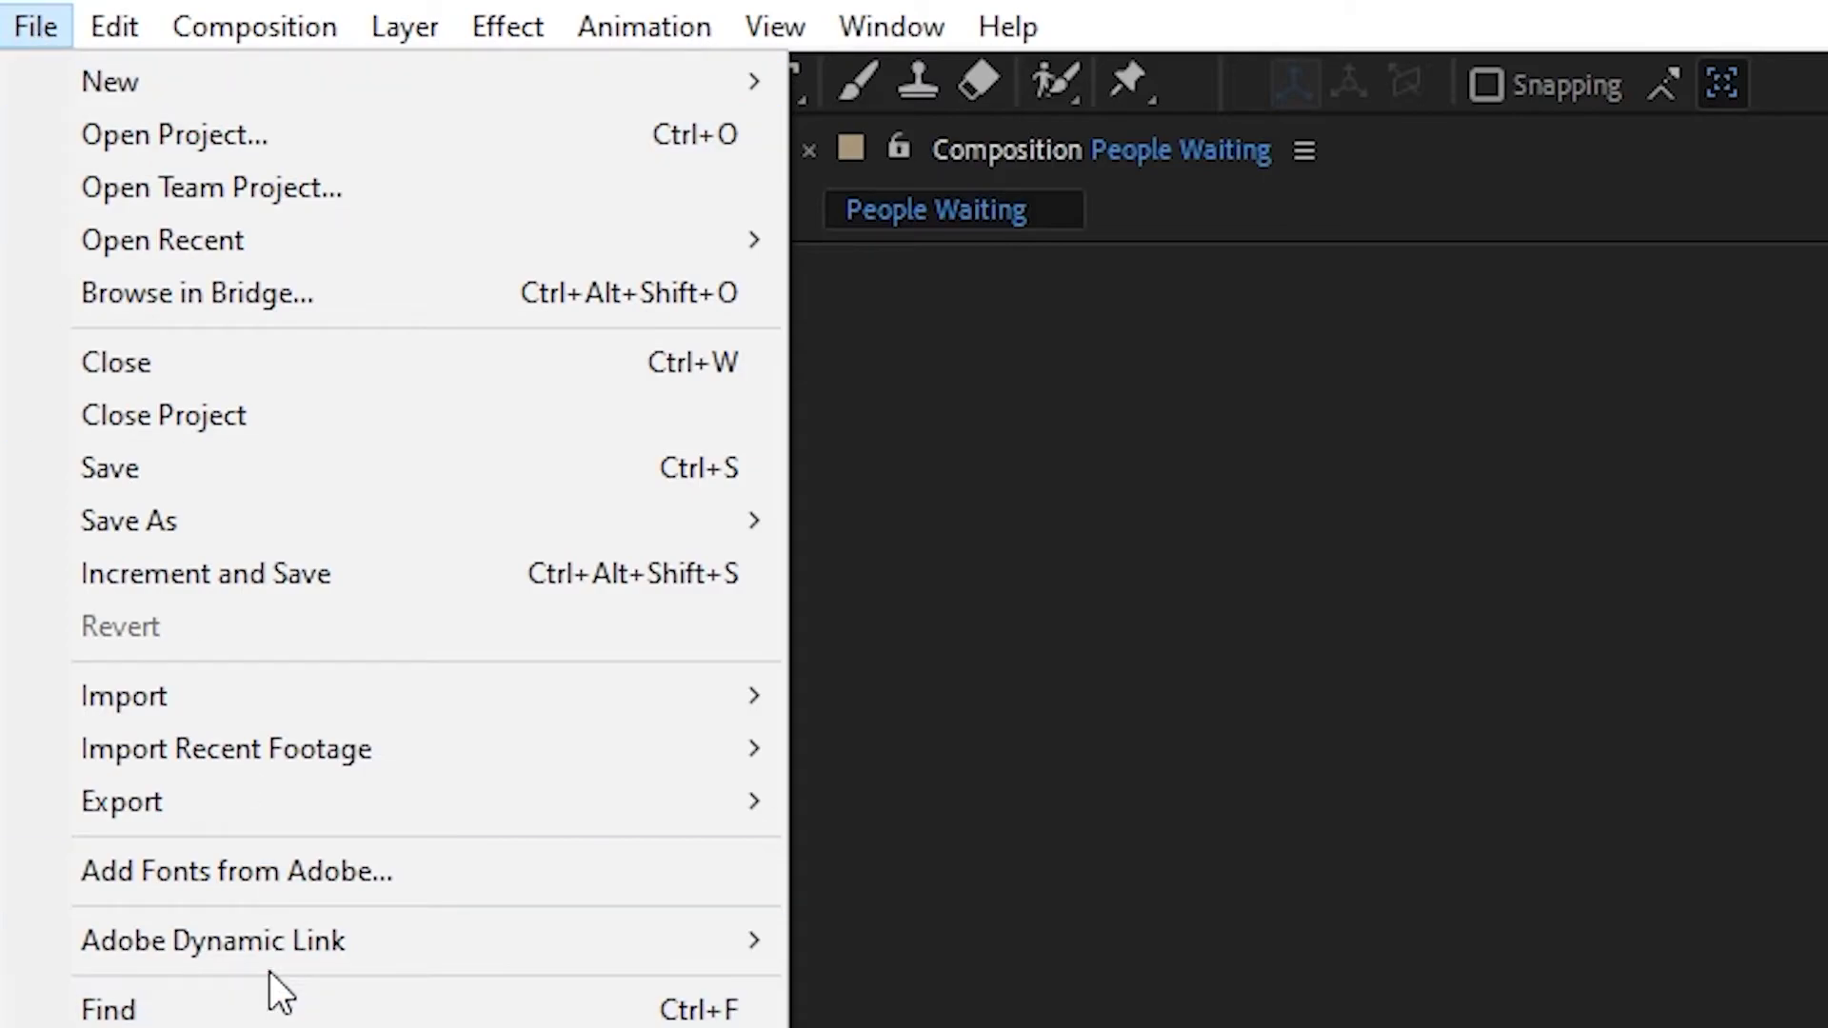
- Add People Waiting to the Render Queue with QuickTime format and RGB + Alpha channels
{"action": "mouse_move", "coordinate": [171, 801]}
{"action": "left_click", "coordinate": [1143, 852]}
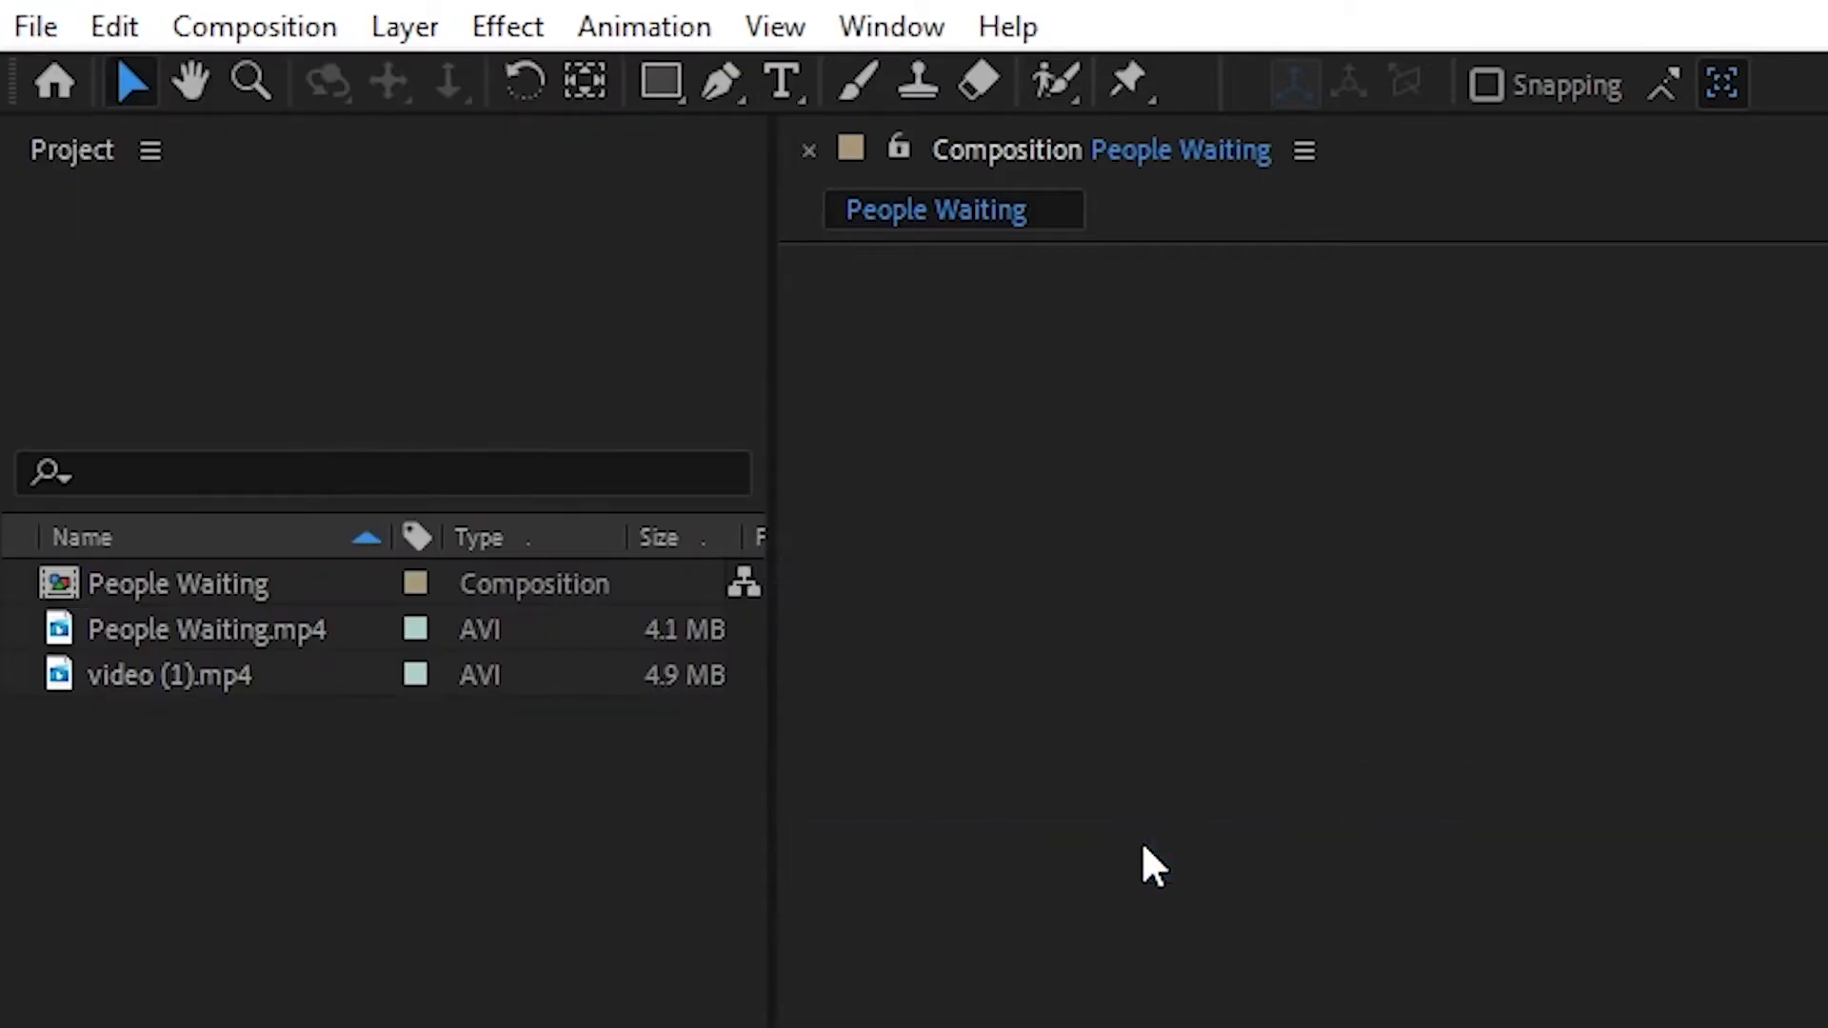
{"action": "left_click", "coordinate": [500, 800]}
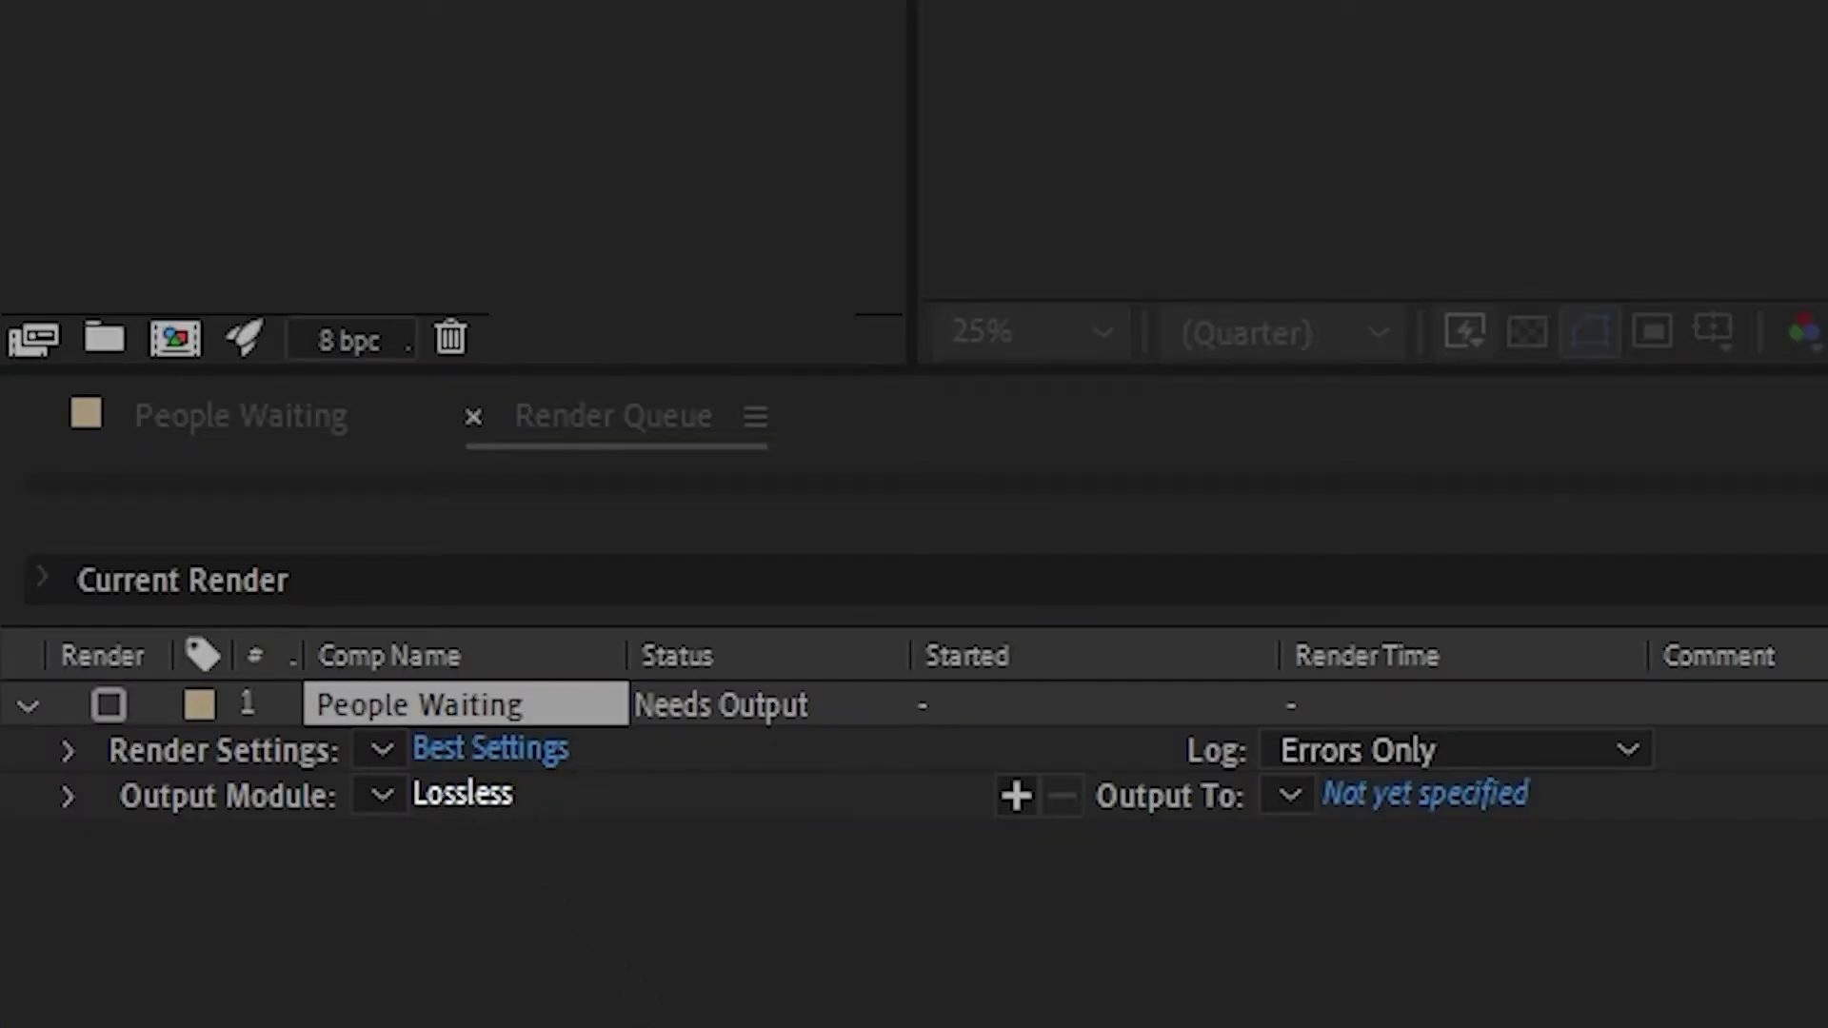
{"action": "left_click", "coordinate": [951, 165]}
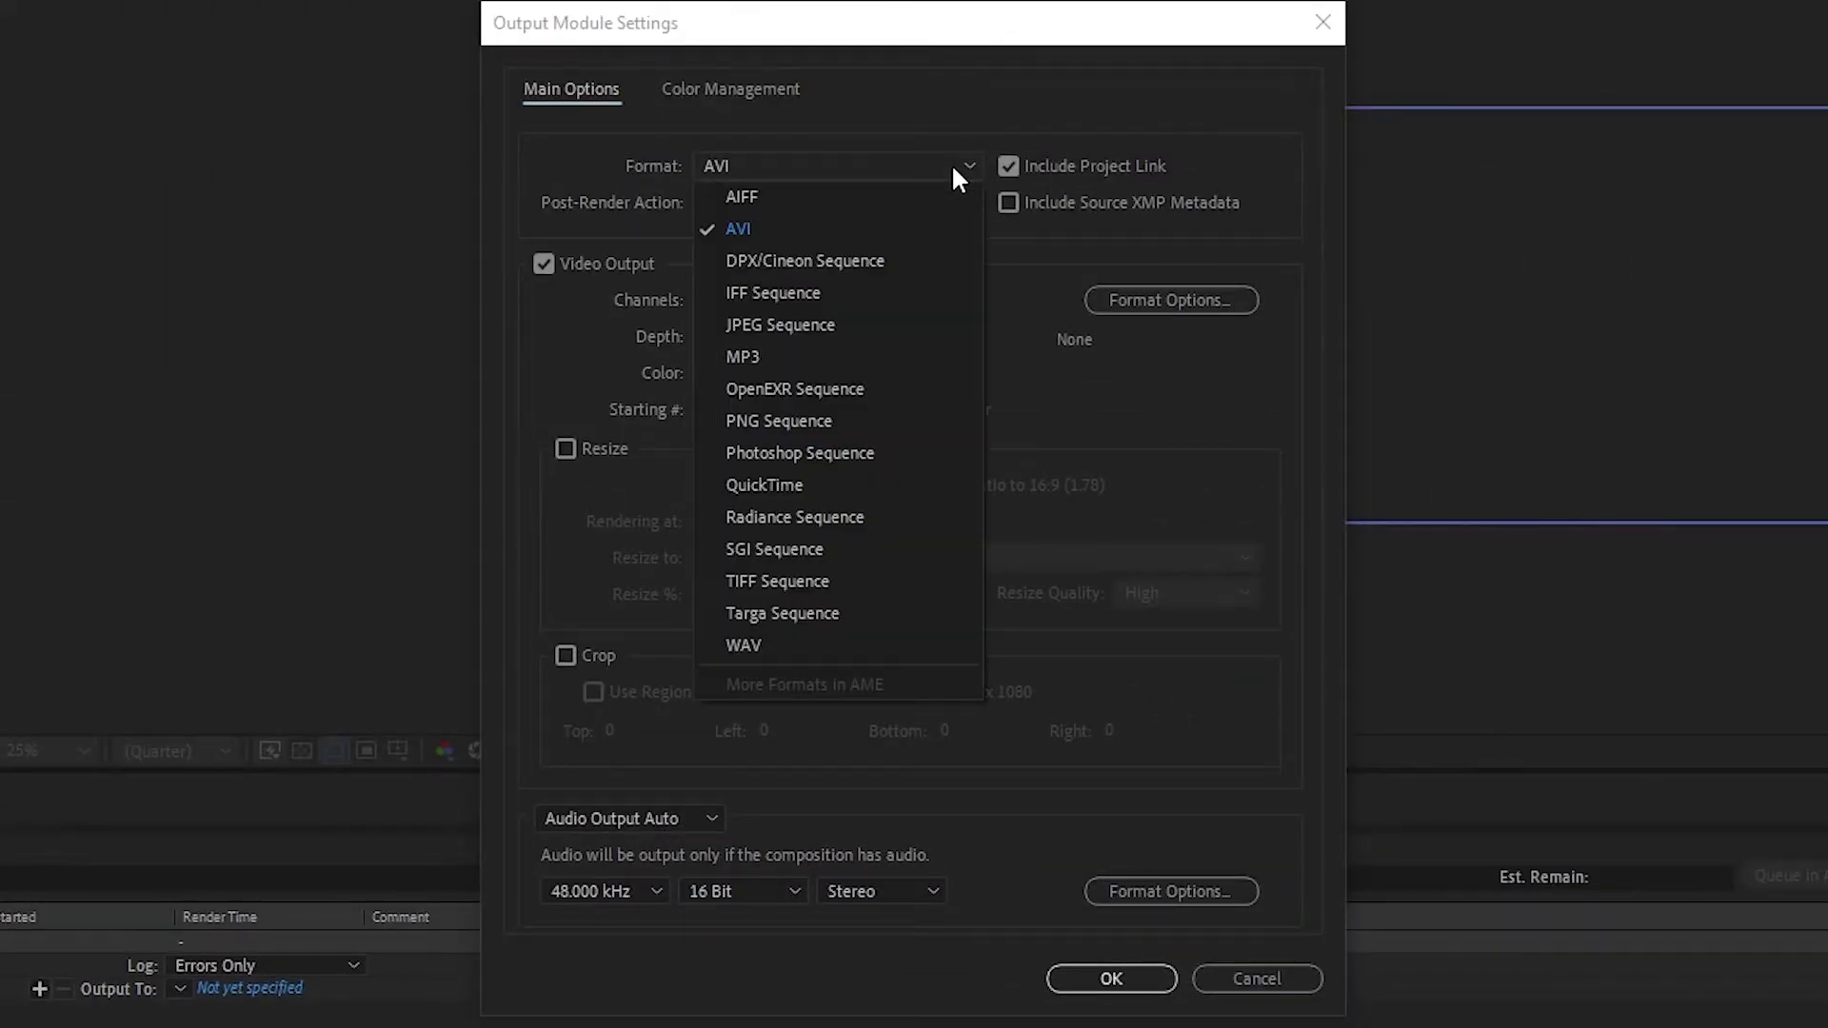
{"action": "left_click", "coordinate": [911, 482]}
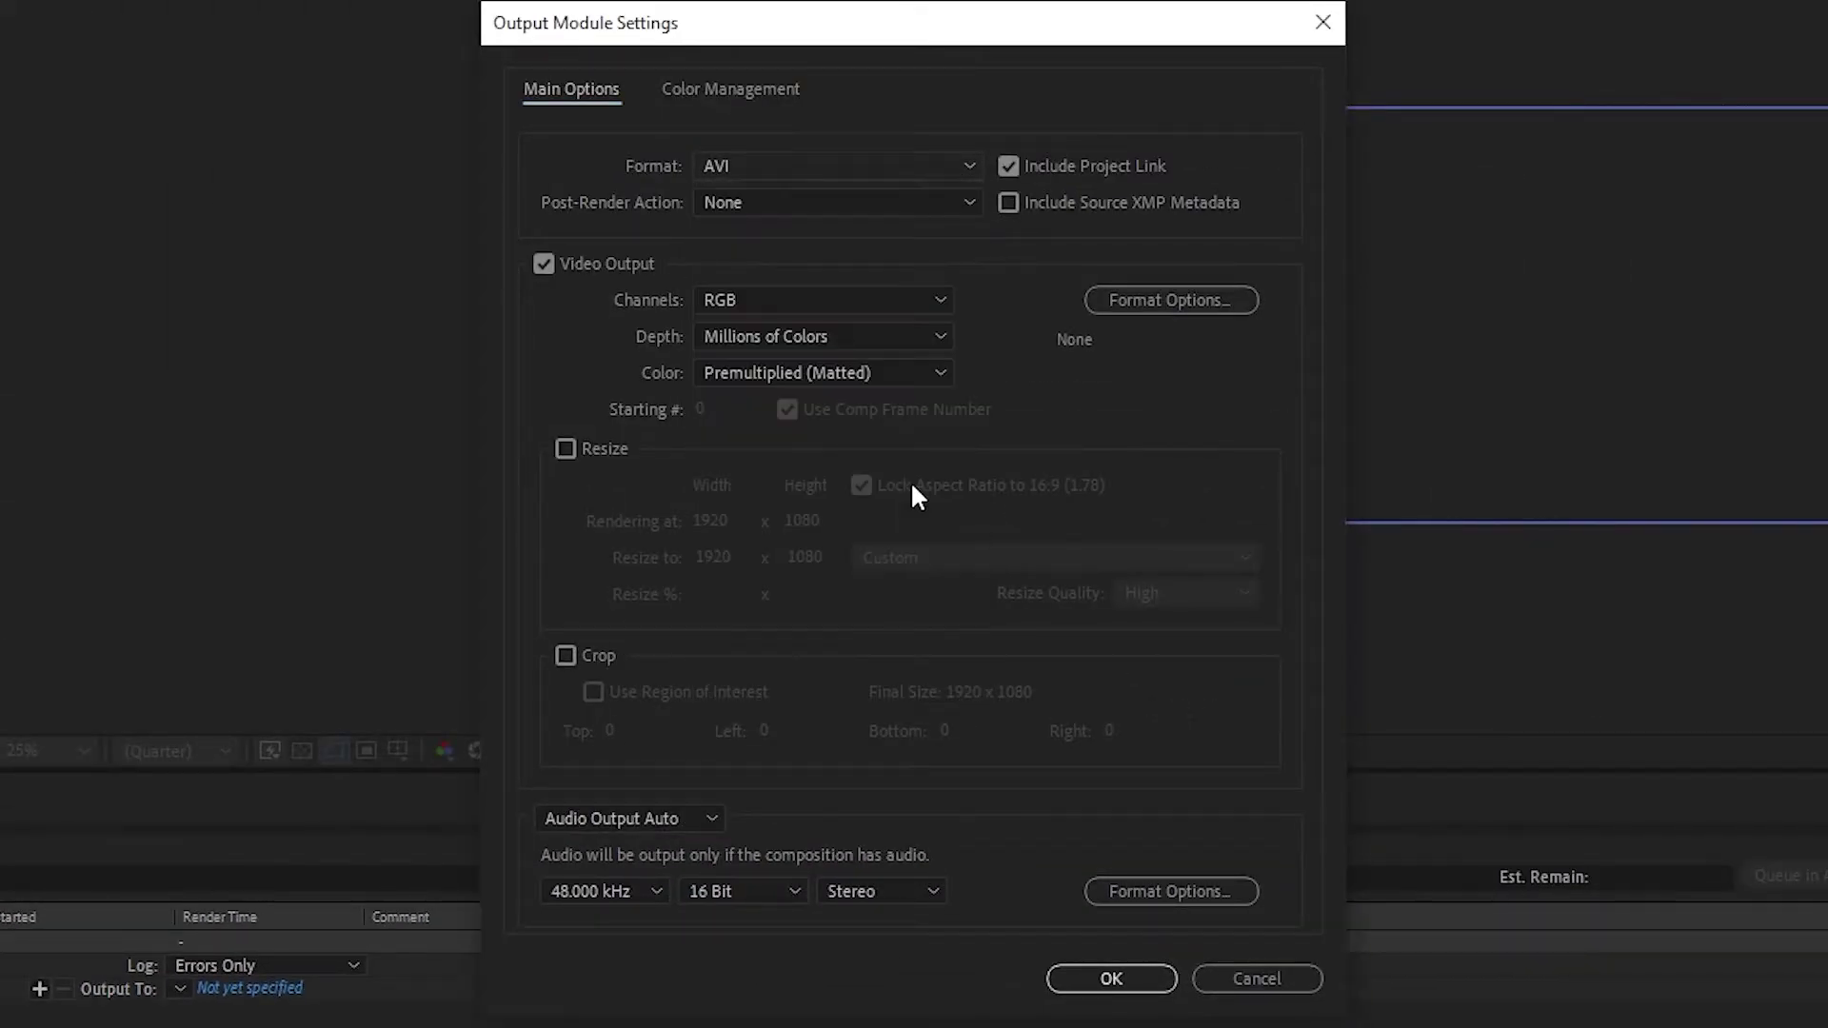
{"action": "left_click", "coordinate": [928, 301]}
{"action": "left_click", "coordinate": [900, 388]}
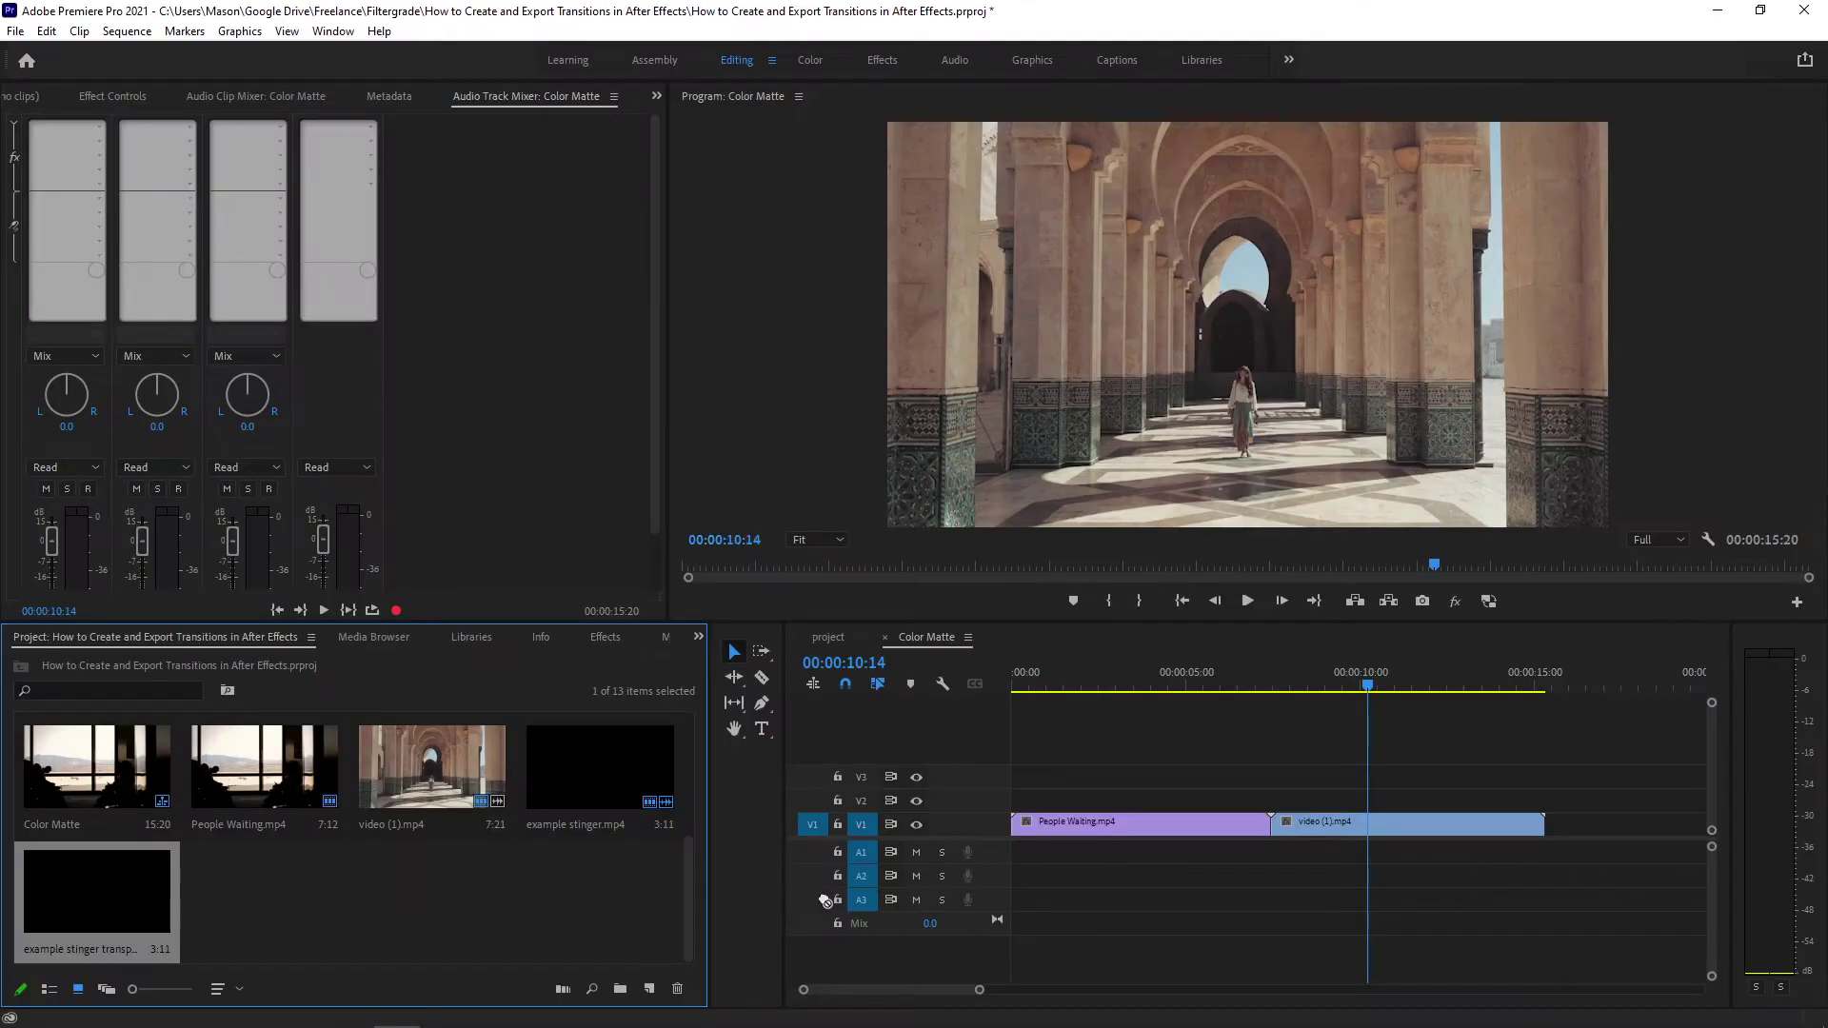
- Shift the stinger clip slightly earlier on V2 and play back the transition
{"action": "left_click_drag", "start_coordinate": [1276, 798], "coordinate": [1228, 767]}
{"action": "left_click", "coordinate": [1228, 767]}
{"action": "key", "text": "space"}
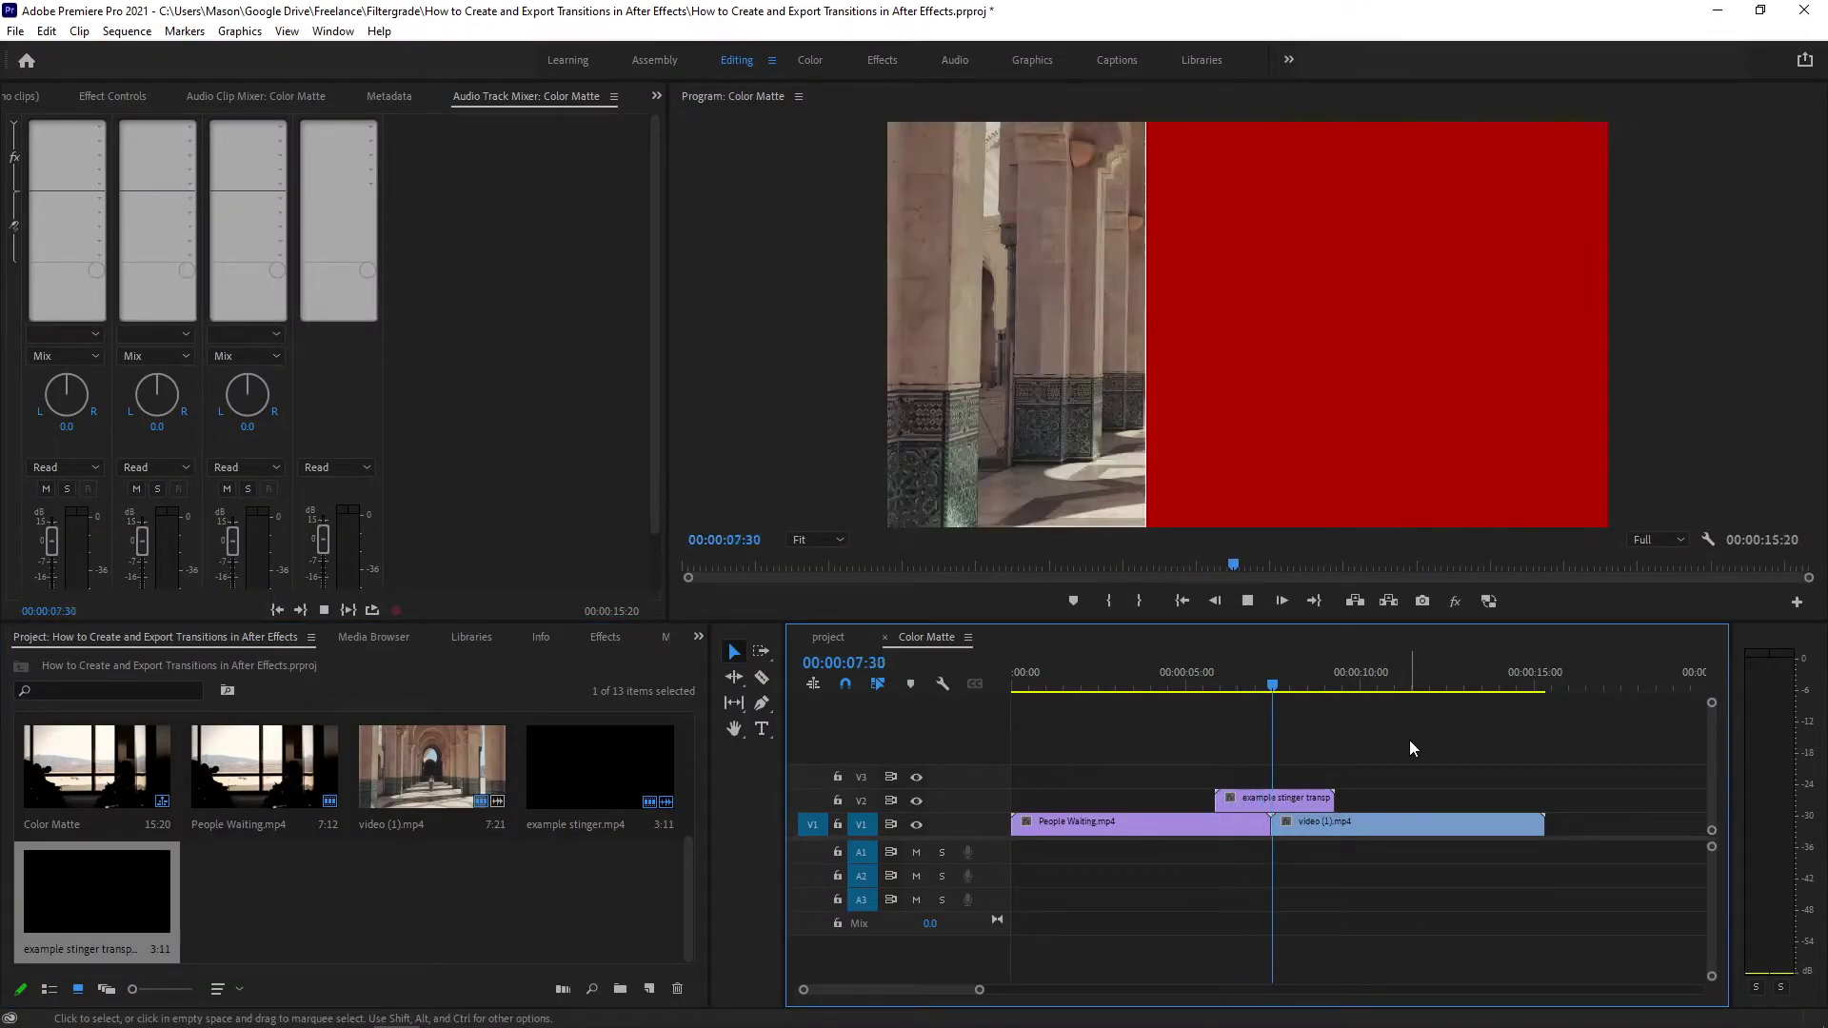
- Nudge the stinger clip slightly later on V2, stop playback and deselect it
{"action": "left_click_drag", "start_coordinate": [1277, 798], "coordinate": [1282, 798]}
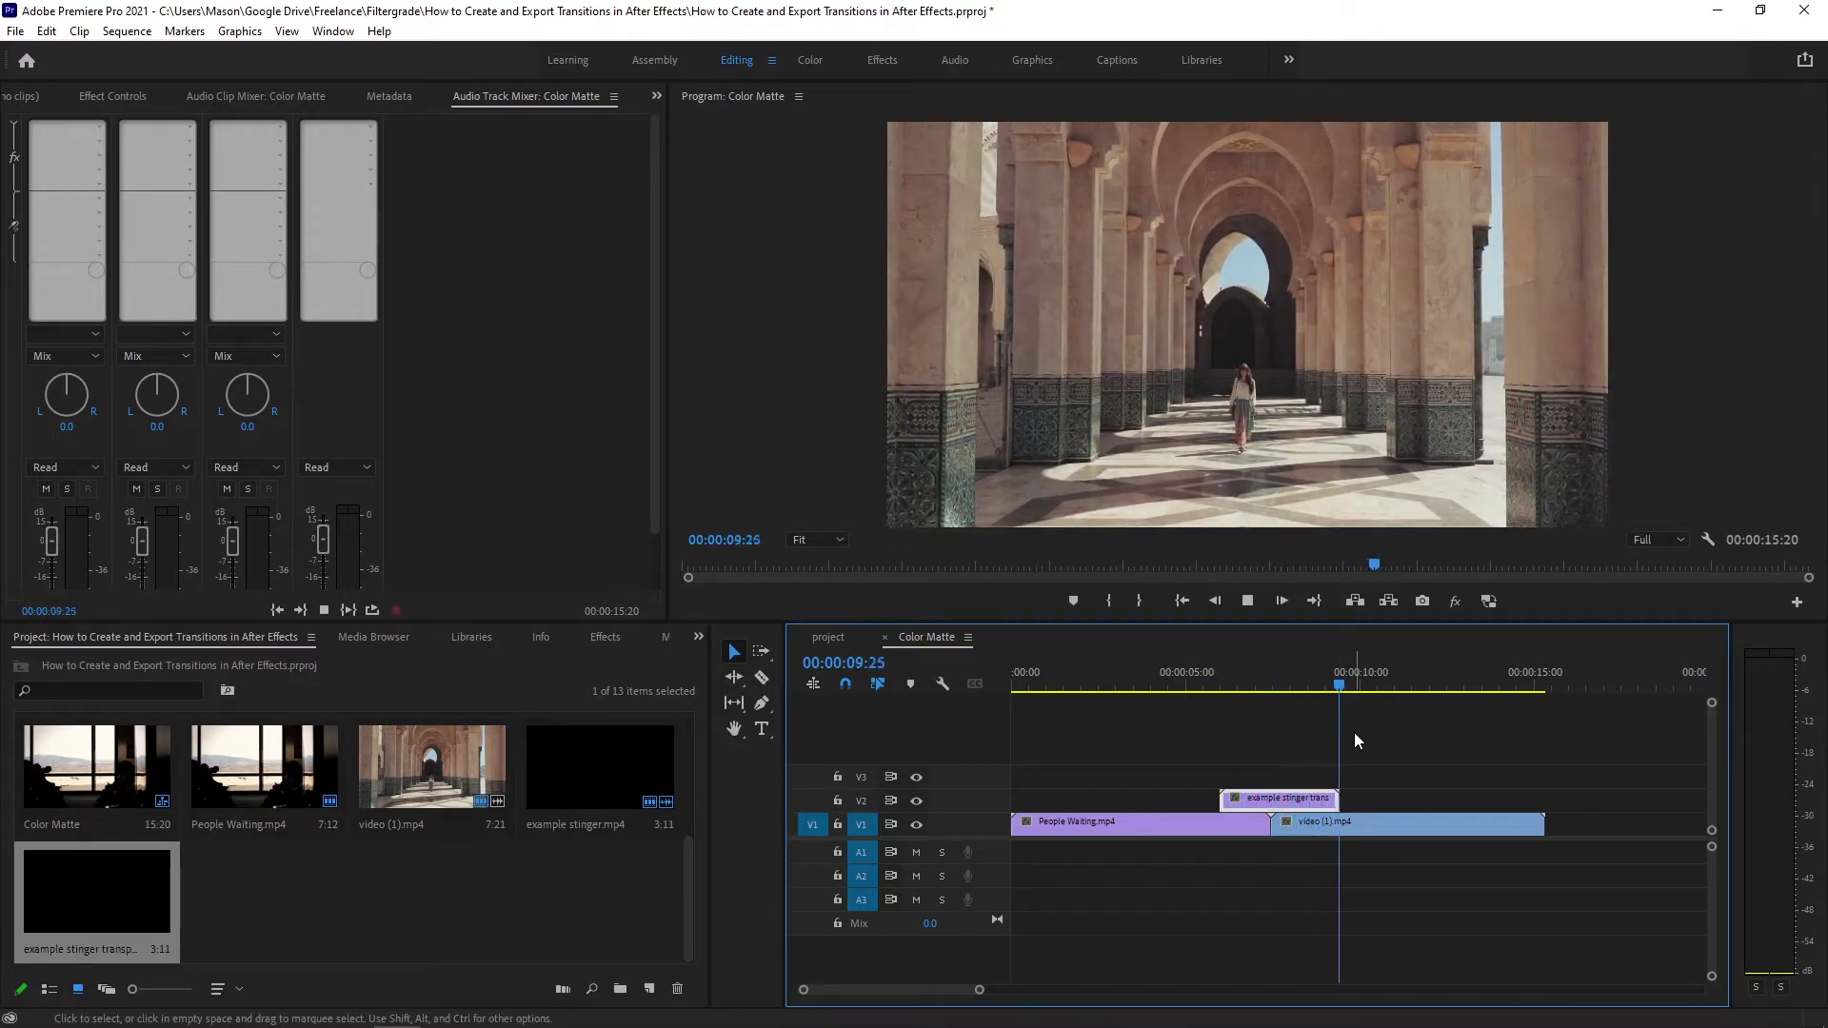
{"action": "key", "text": "space"}
{"action": "left_click", "coordinate": [1381, 741]}
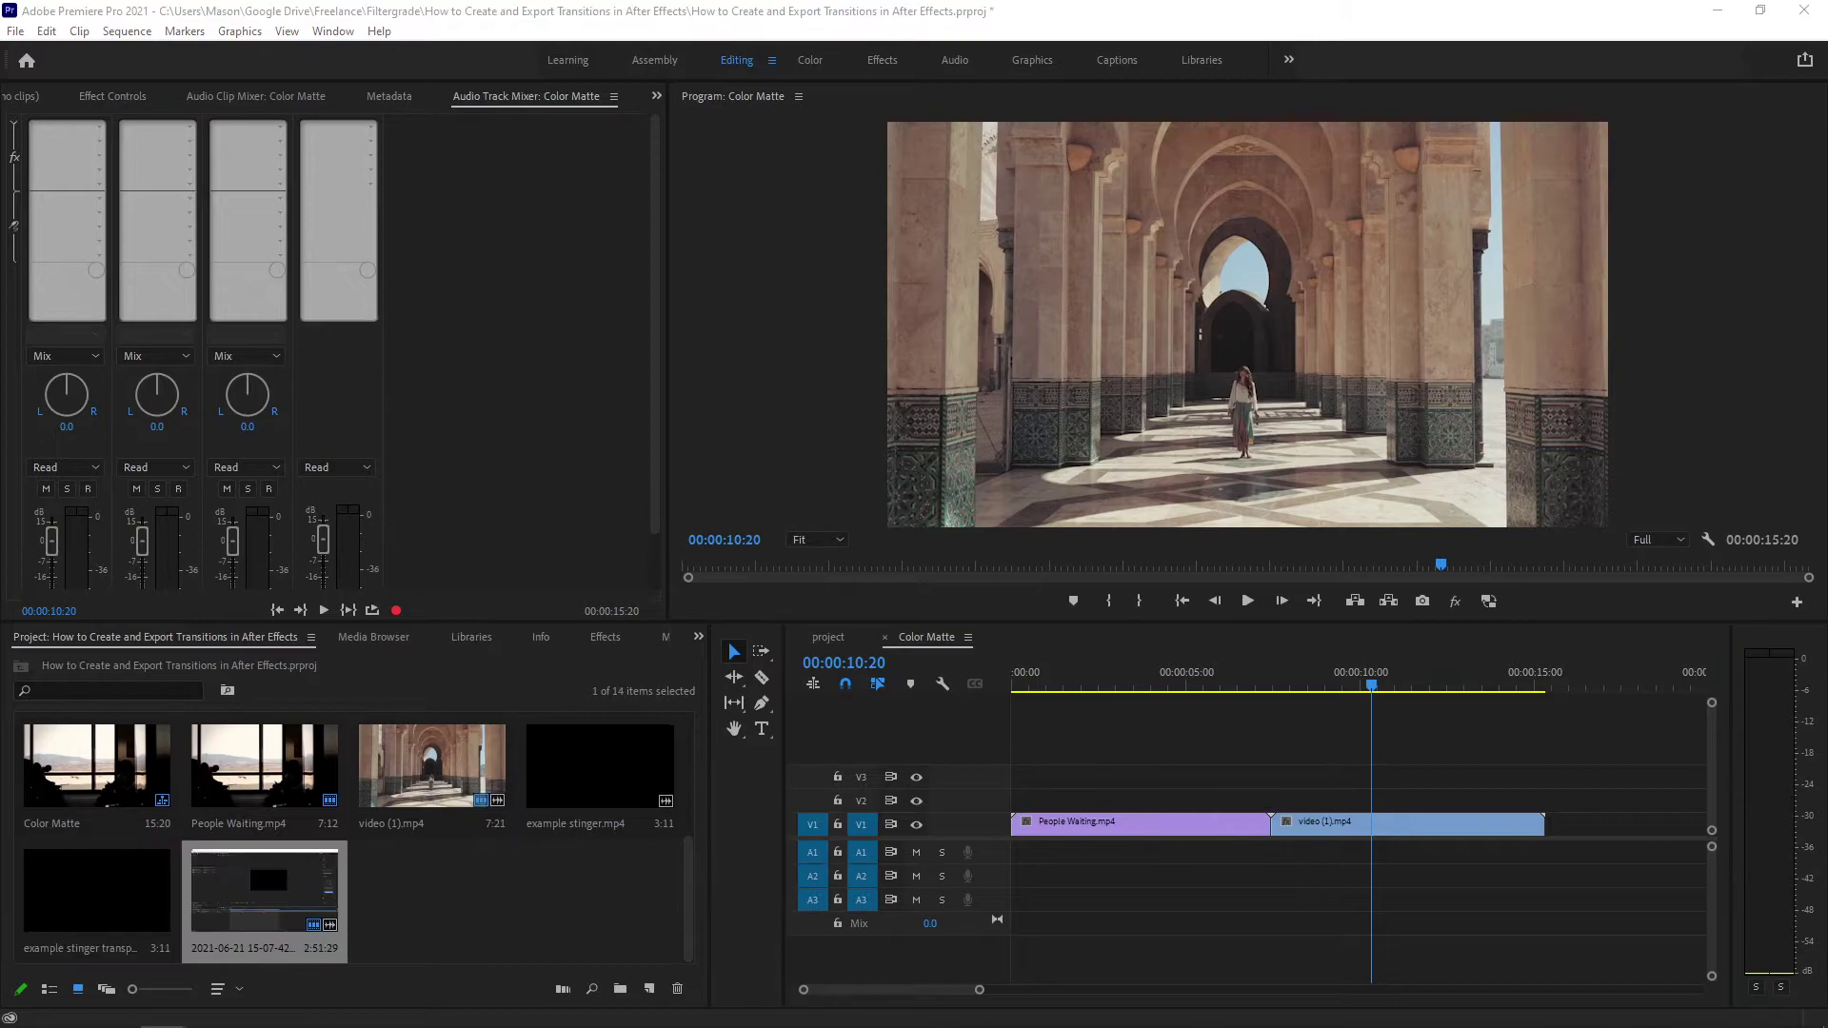
- Import the People Waiting composition from the After Effects project and place it on V2
{"action": "left_click_drag", "start_coordinate": [718, 774], "coordinate": [609, 906]}
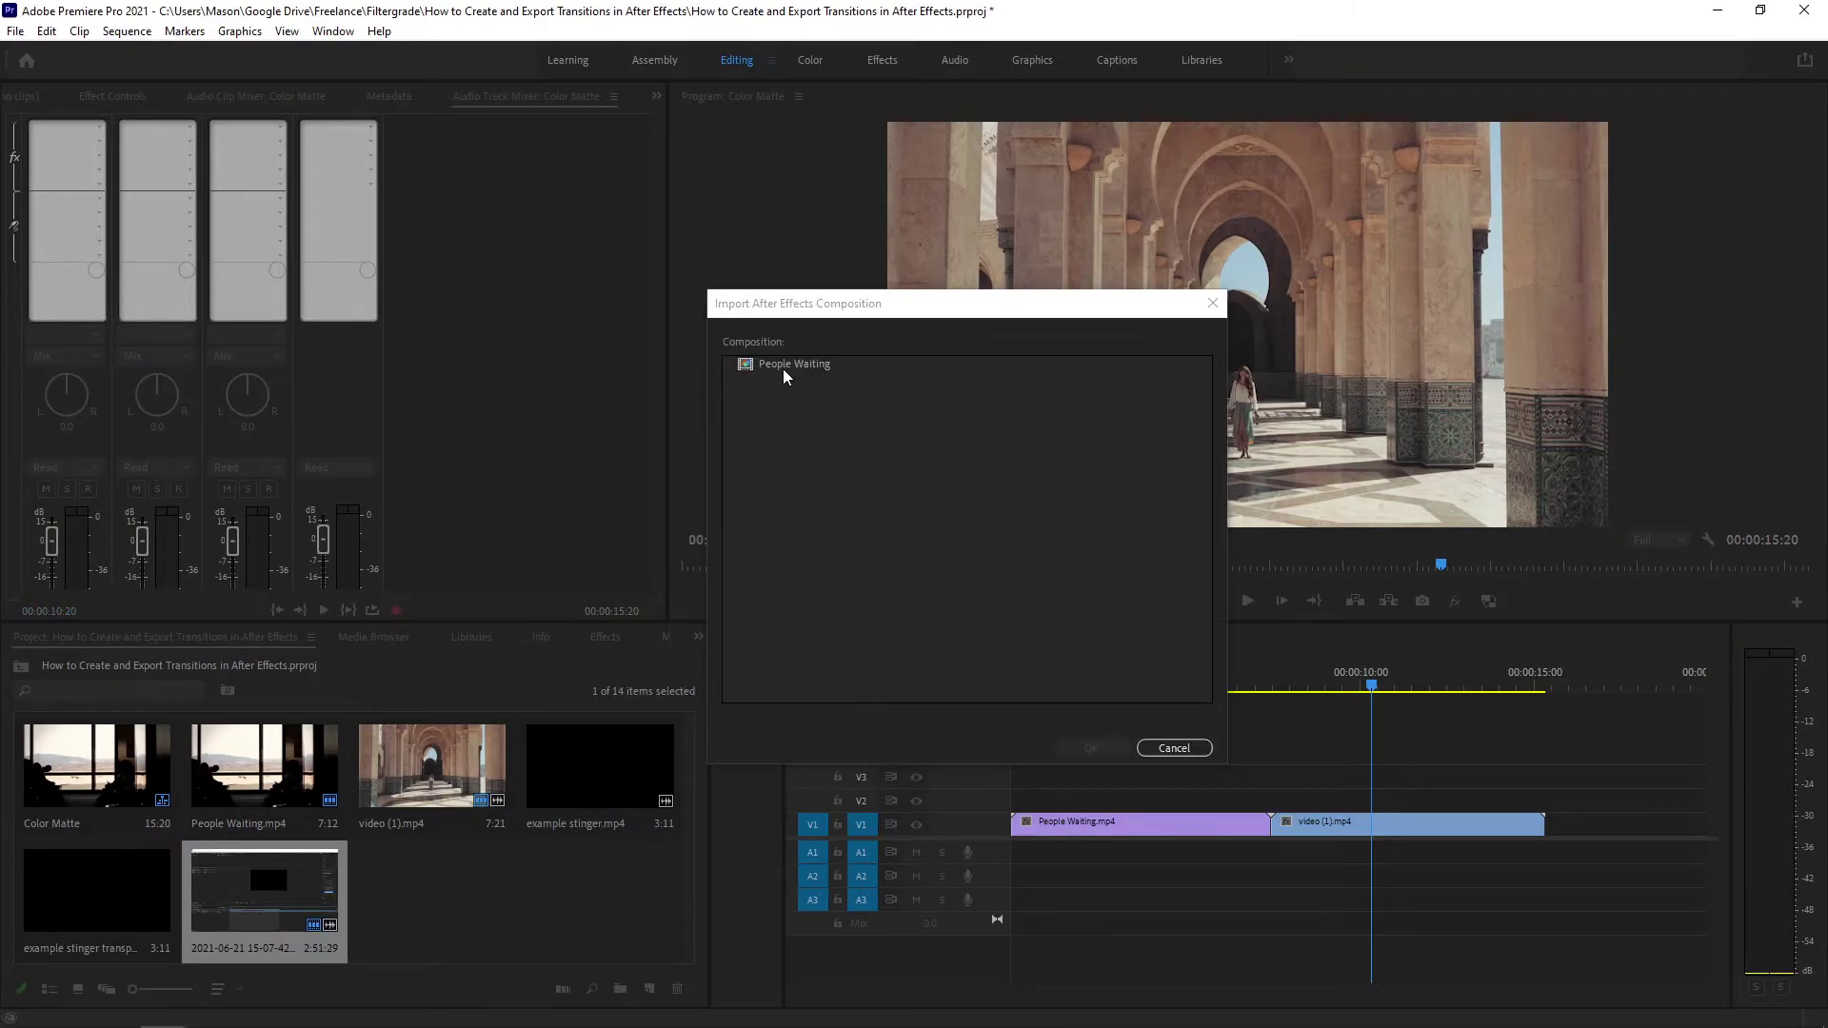
{"action": "double_click", "coordinate": [782, 367]}
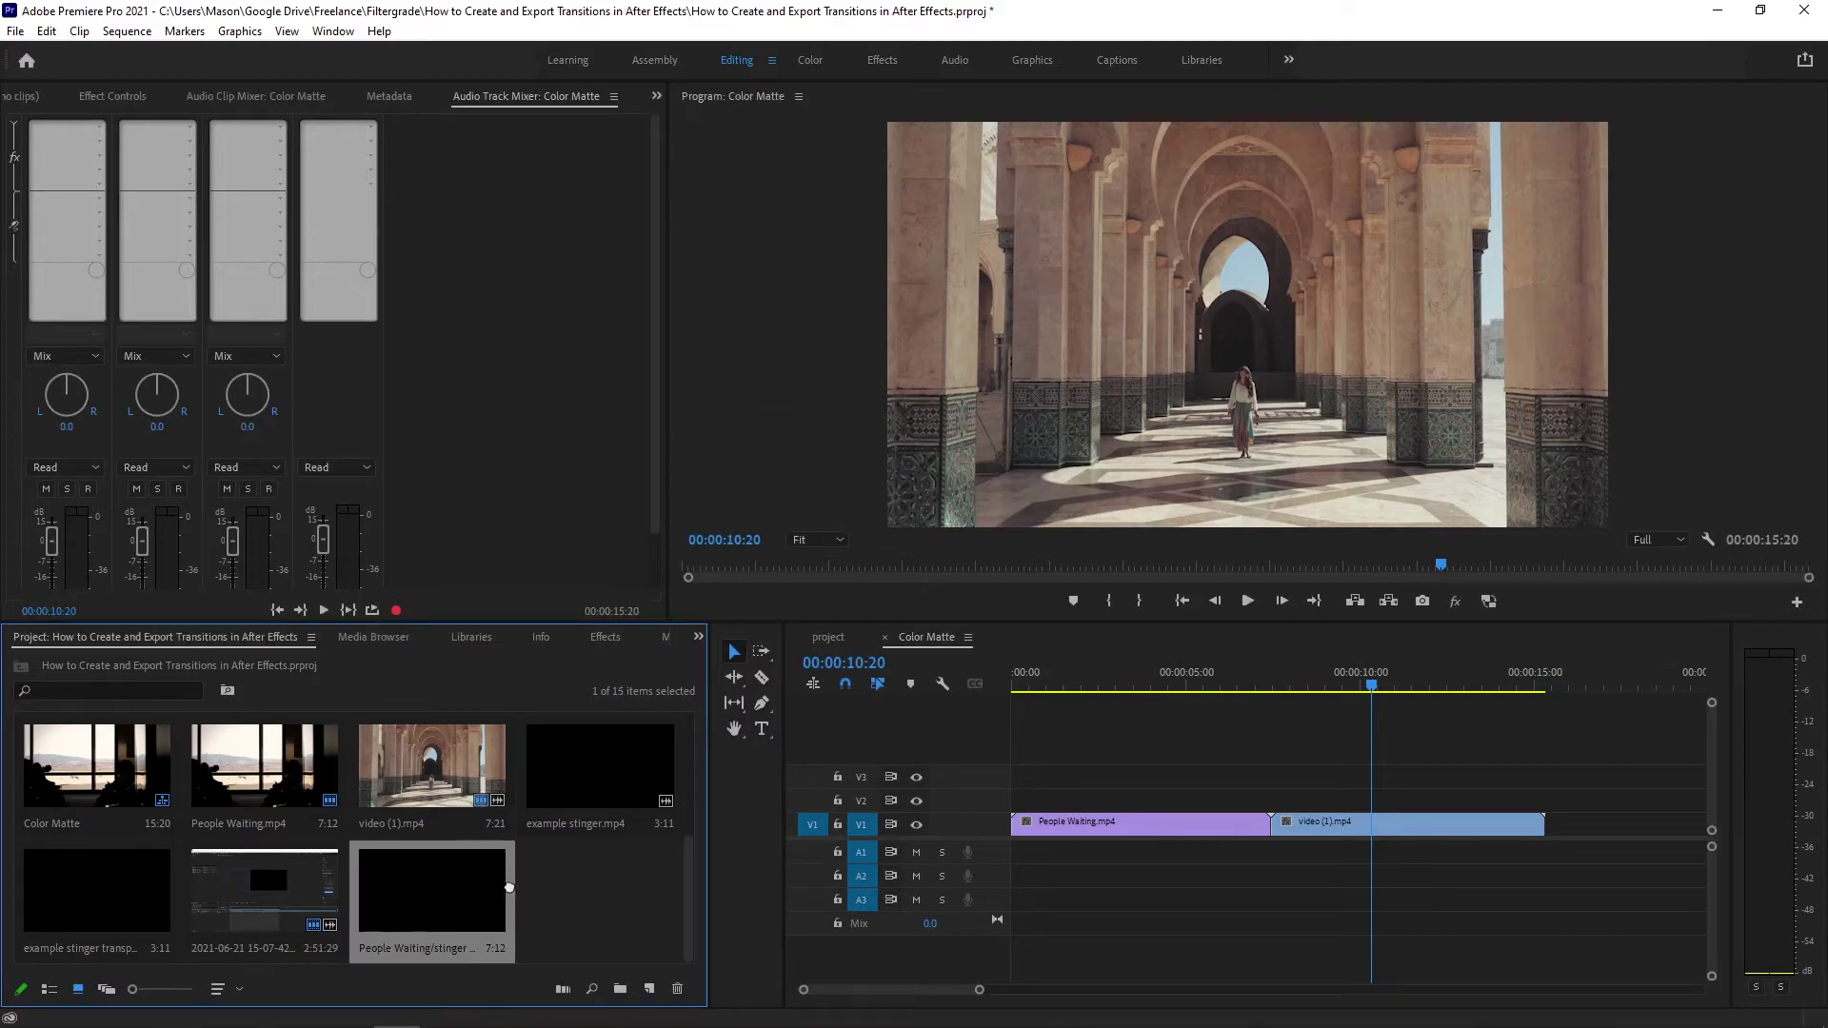
{"action": "left_click_drag", "start_coordinate": [509, 887], "coordinate": [1276, 800]}
- Play back the linked People Waiting transition from just before it on the timeline
{"action": "left_click", "coordinate": [1148, 673]}
{"action": "key", "text": "space"}
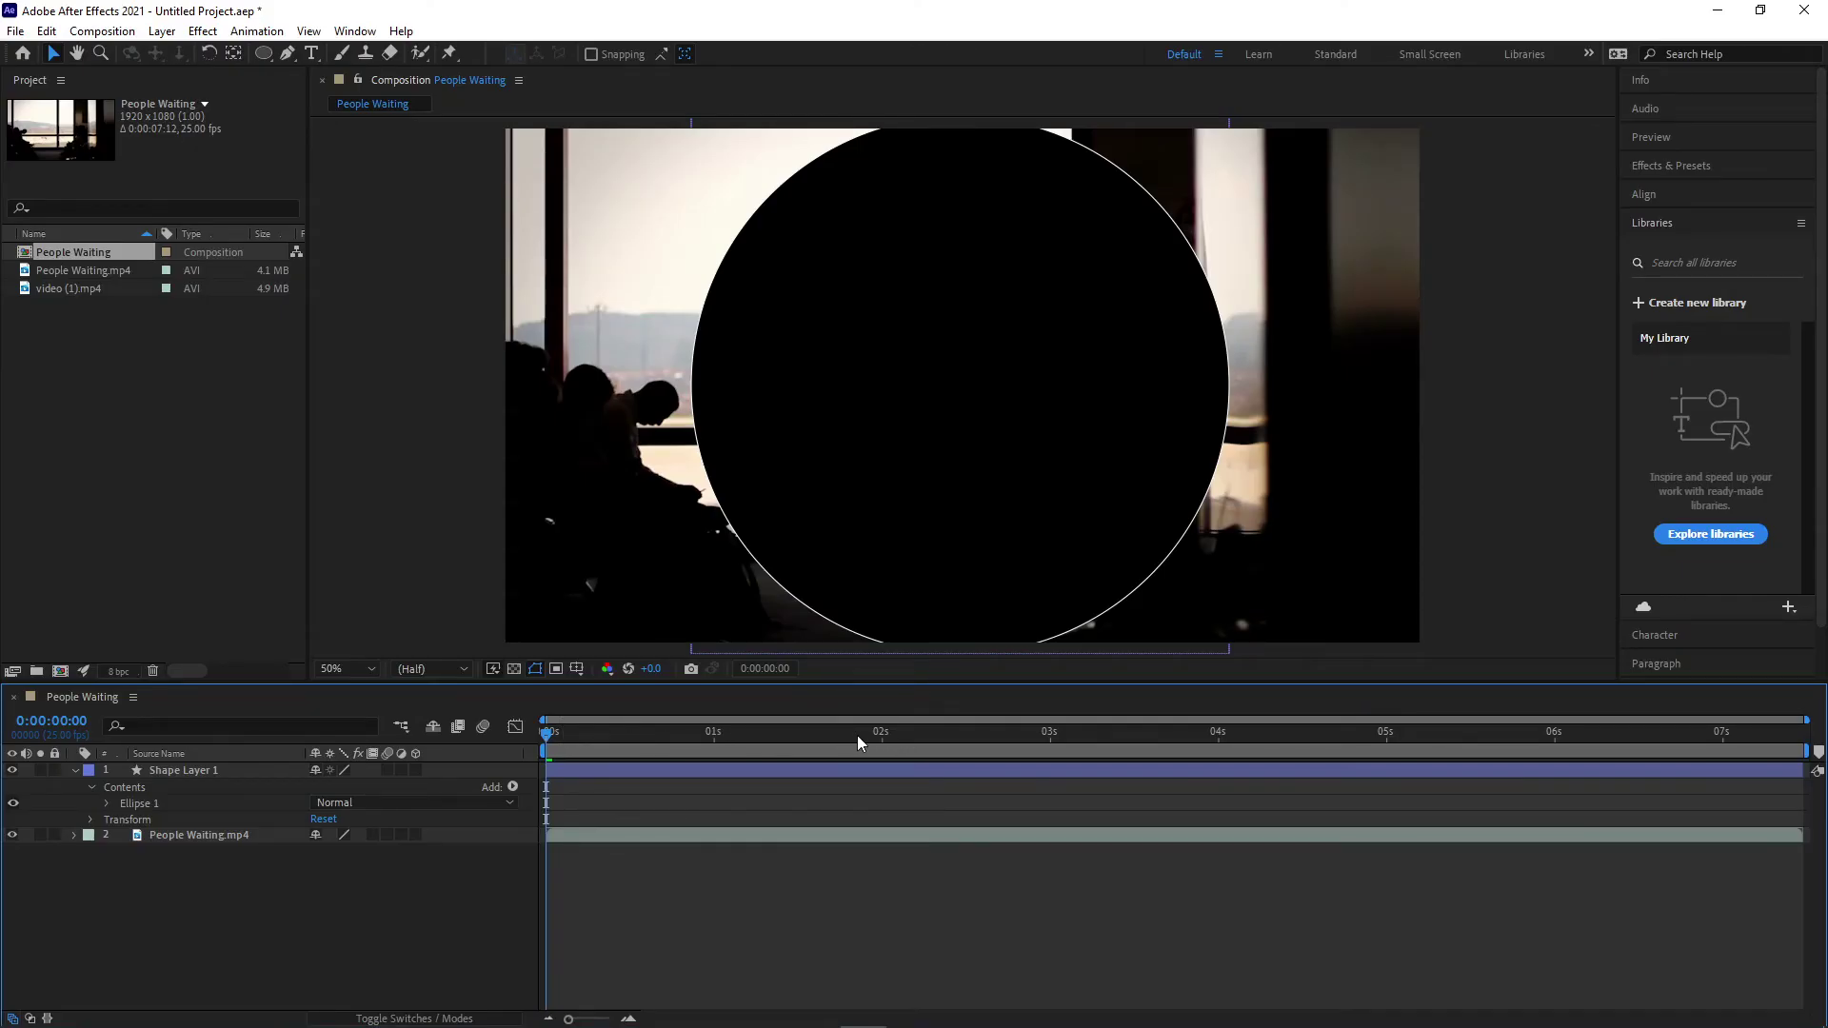
- Keyframe Shape Layer 1's Scale from 0% at 3:06 to 200% at 4:20
{"action": "left_click_drag", "start_coordinate": [858, 735], "coordinate": [1093, 744]}
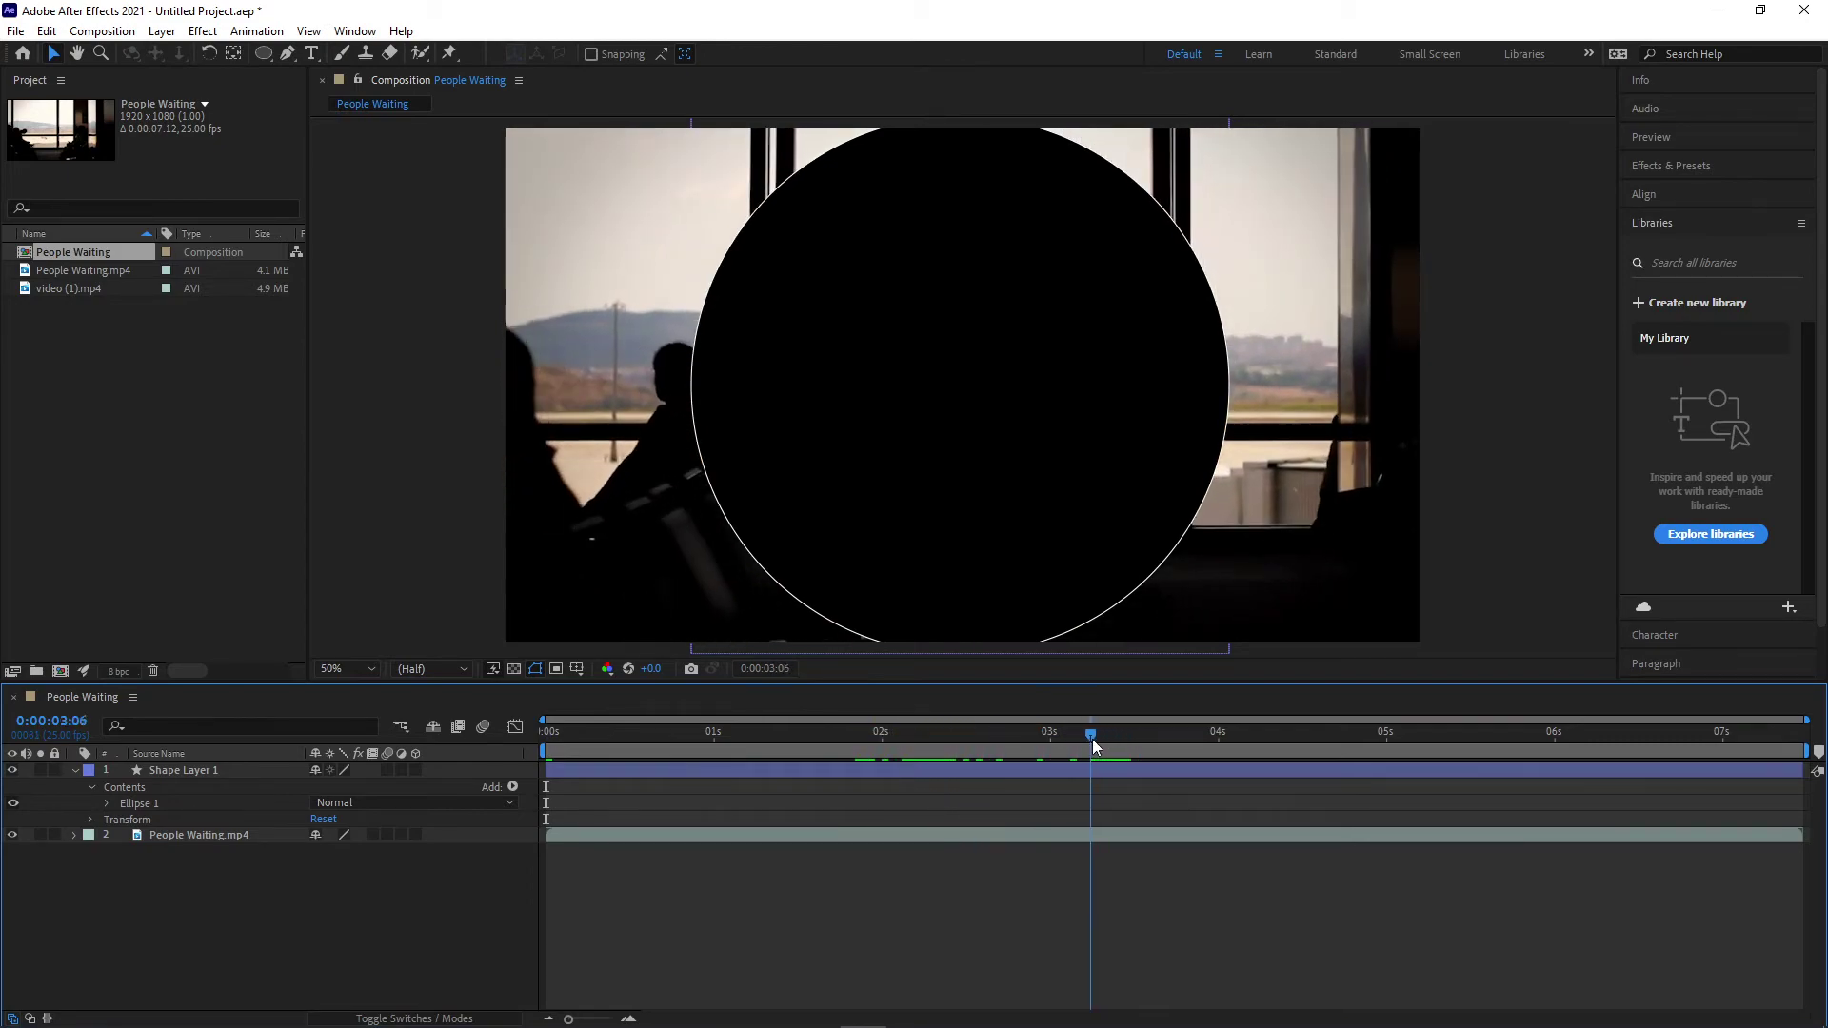
{"action": "key", "text": "s"}
{"action": "left_click", "coordinate": [341, 787]}
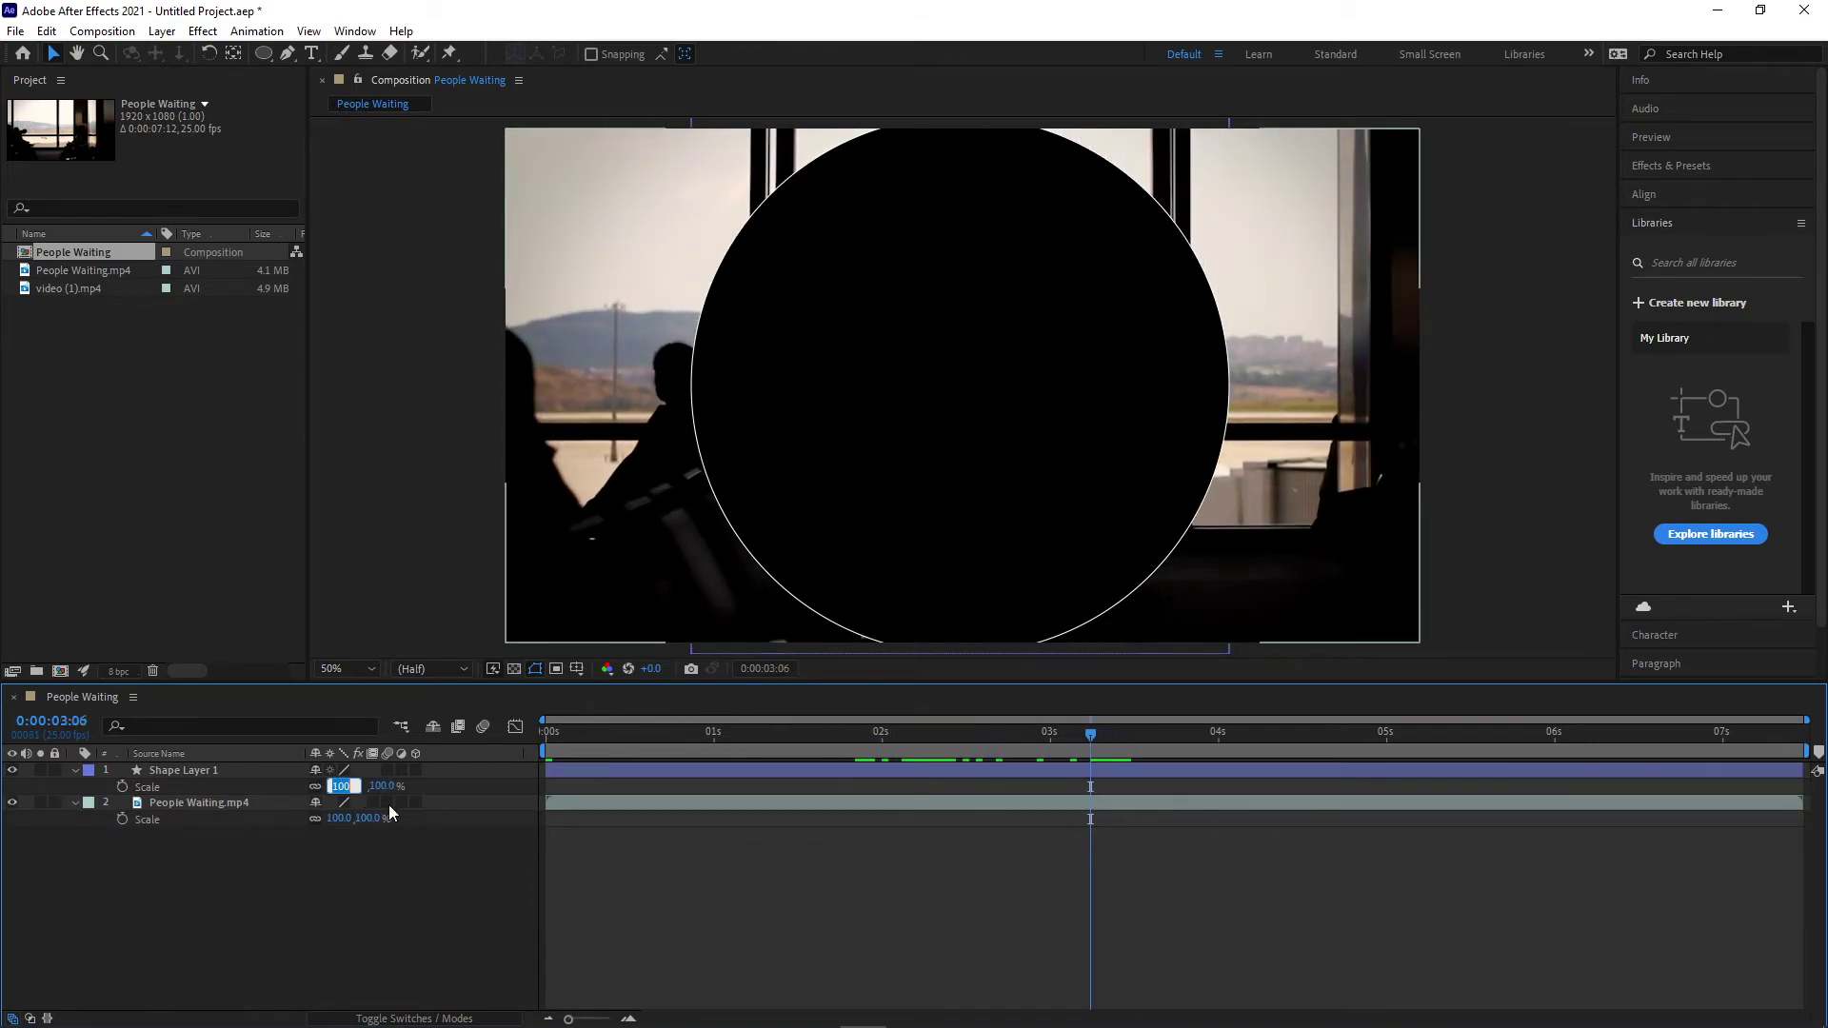
{"action": "type", "text": "0"}
{"action": "key", "text": "Return"}
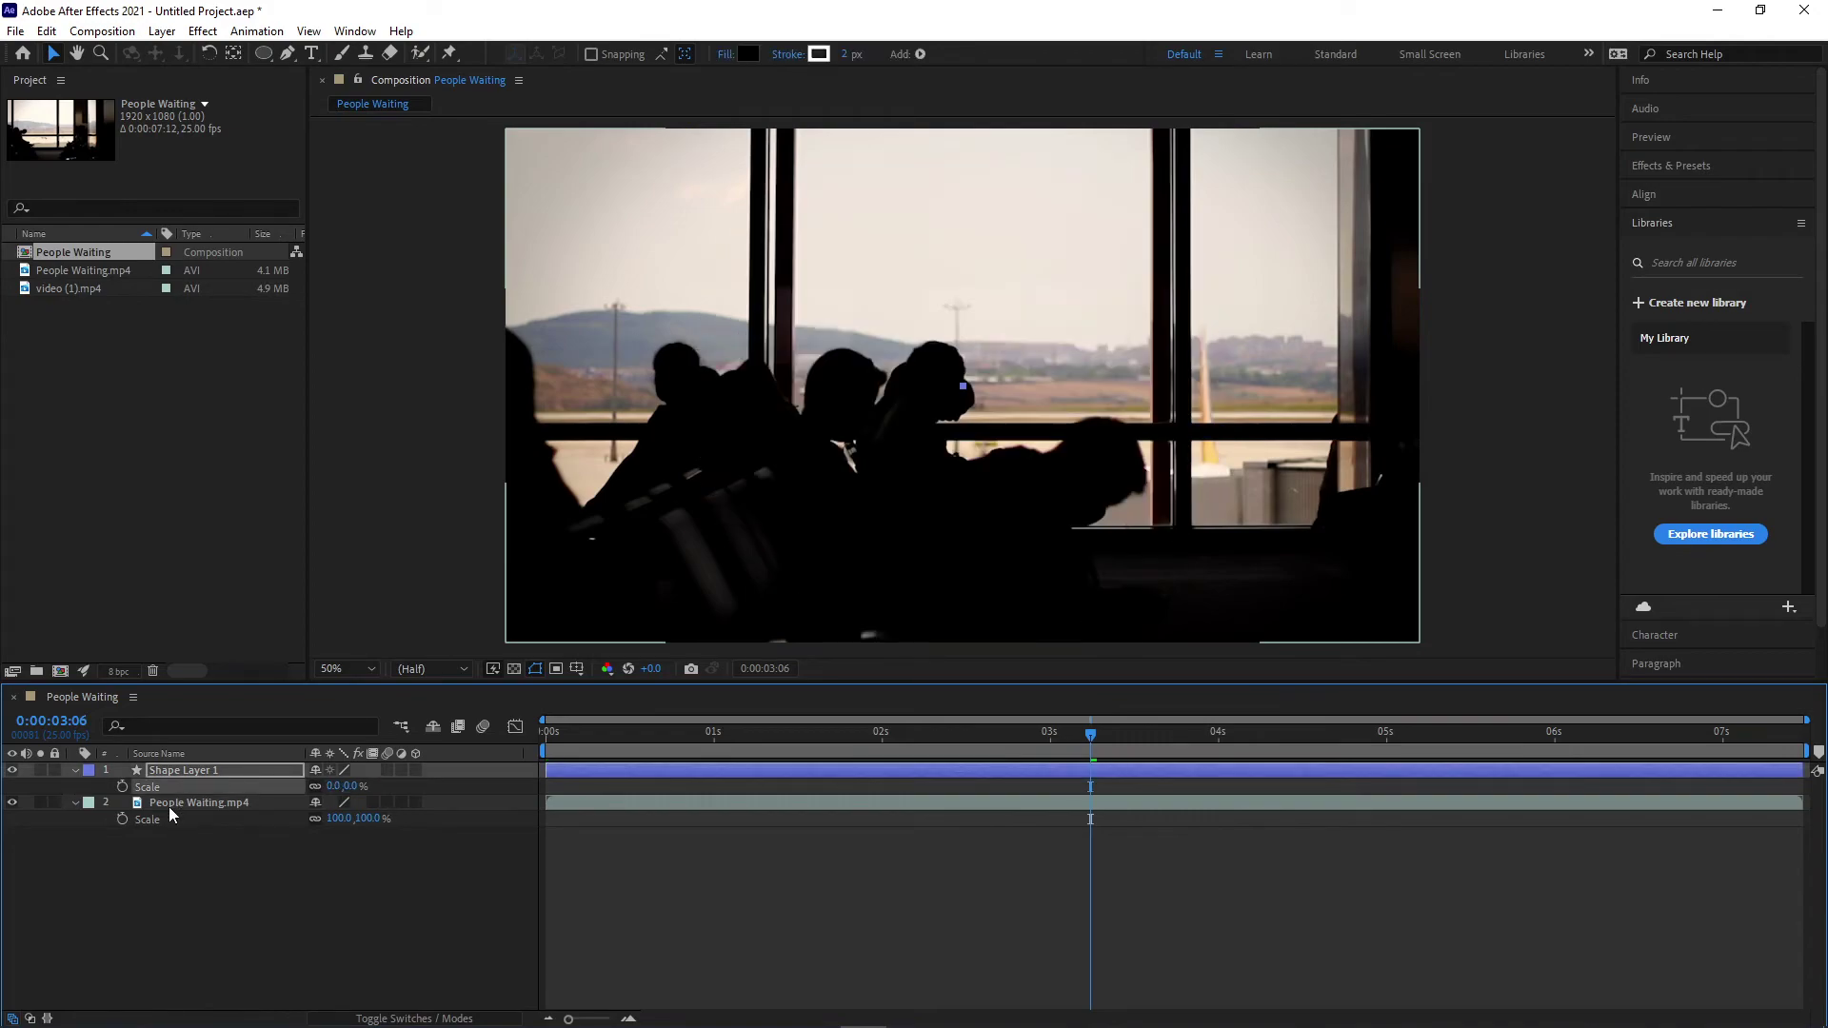
{"action": "left_click", "coordinate": [122, 786]}
{"action": "left_click_drag", "start_coordinate": [1126, 735], "coordinate": [1354, 739]}
{"action": "left_click_drag", "start_coordinate": [333, 787], "coordinate": [523, 779]}
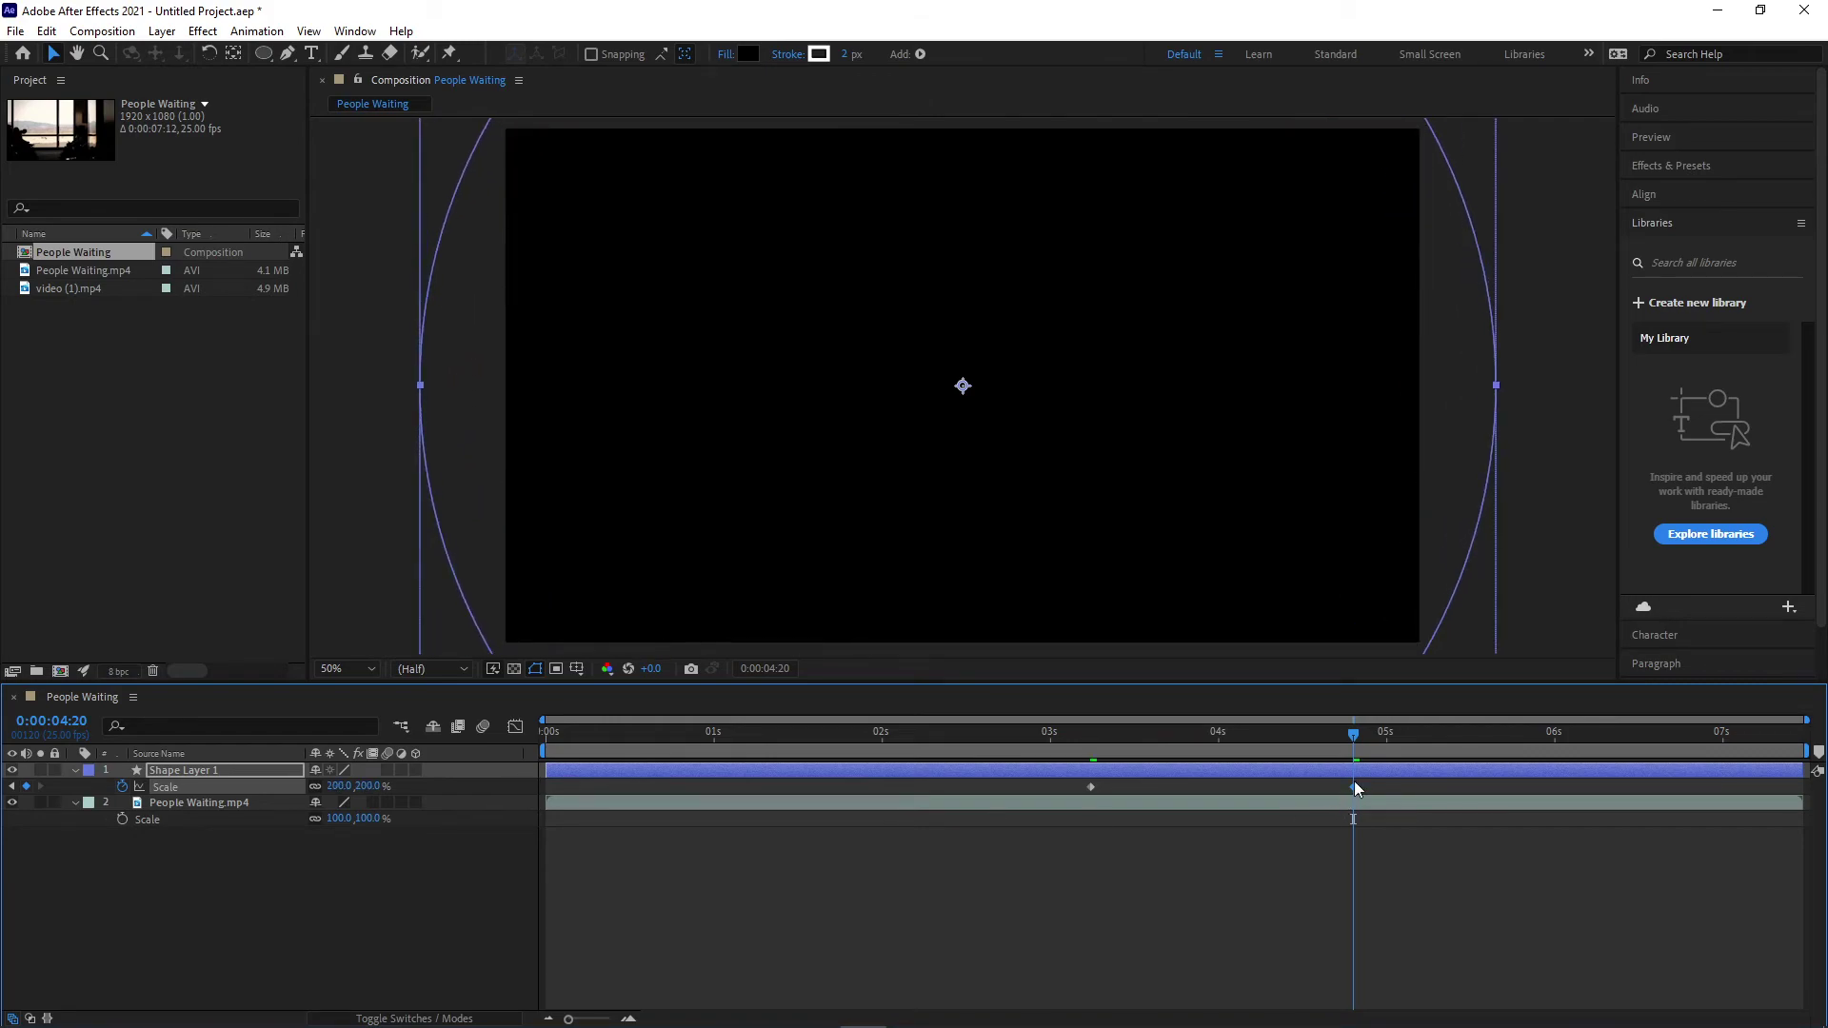
- Preview the circle growing, starting from 1:11
{"action": "left_click_drag", "start_coordinate": [1209, 752], "coordinate": [788, 739]}
{"action": "key", "text": "space"}
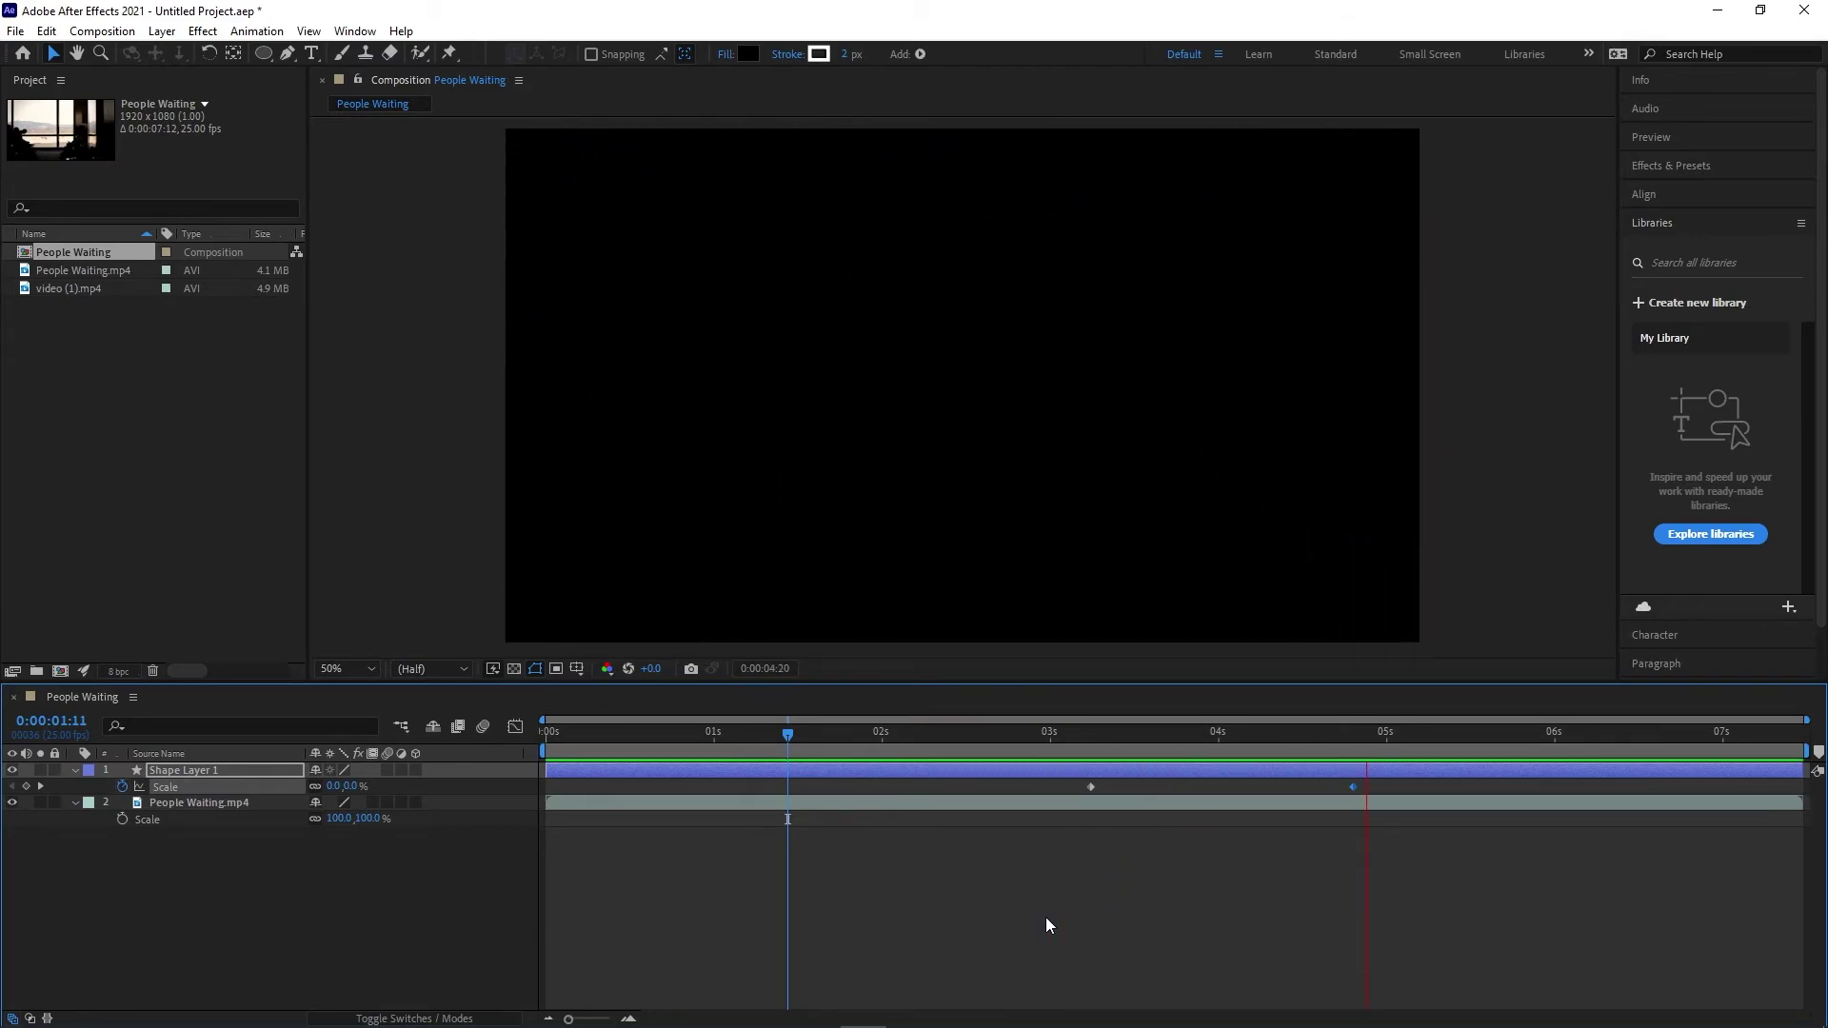
{"action": "key", "text": "space"}
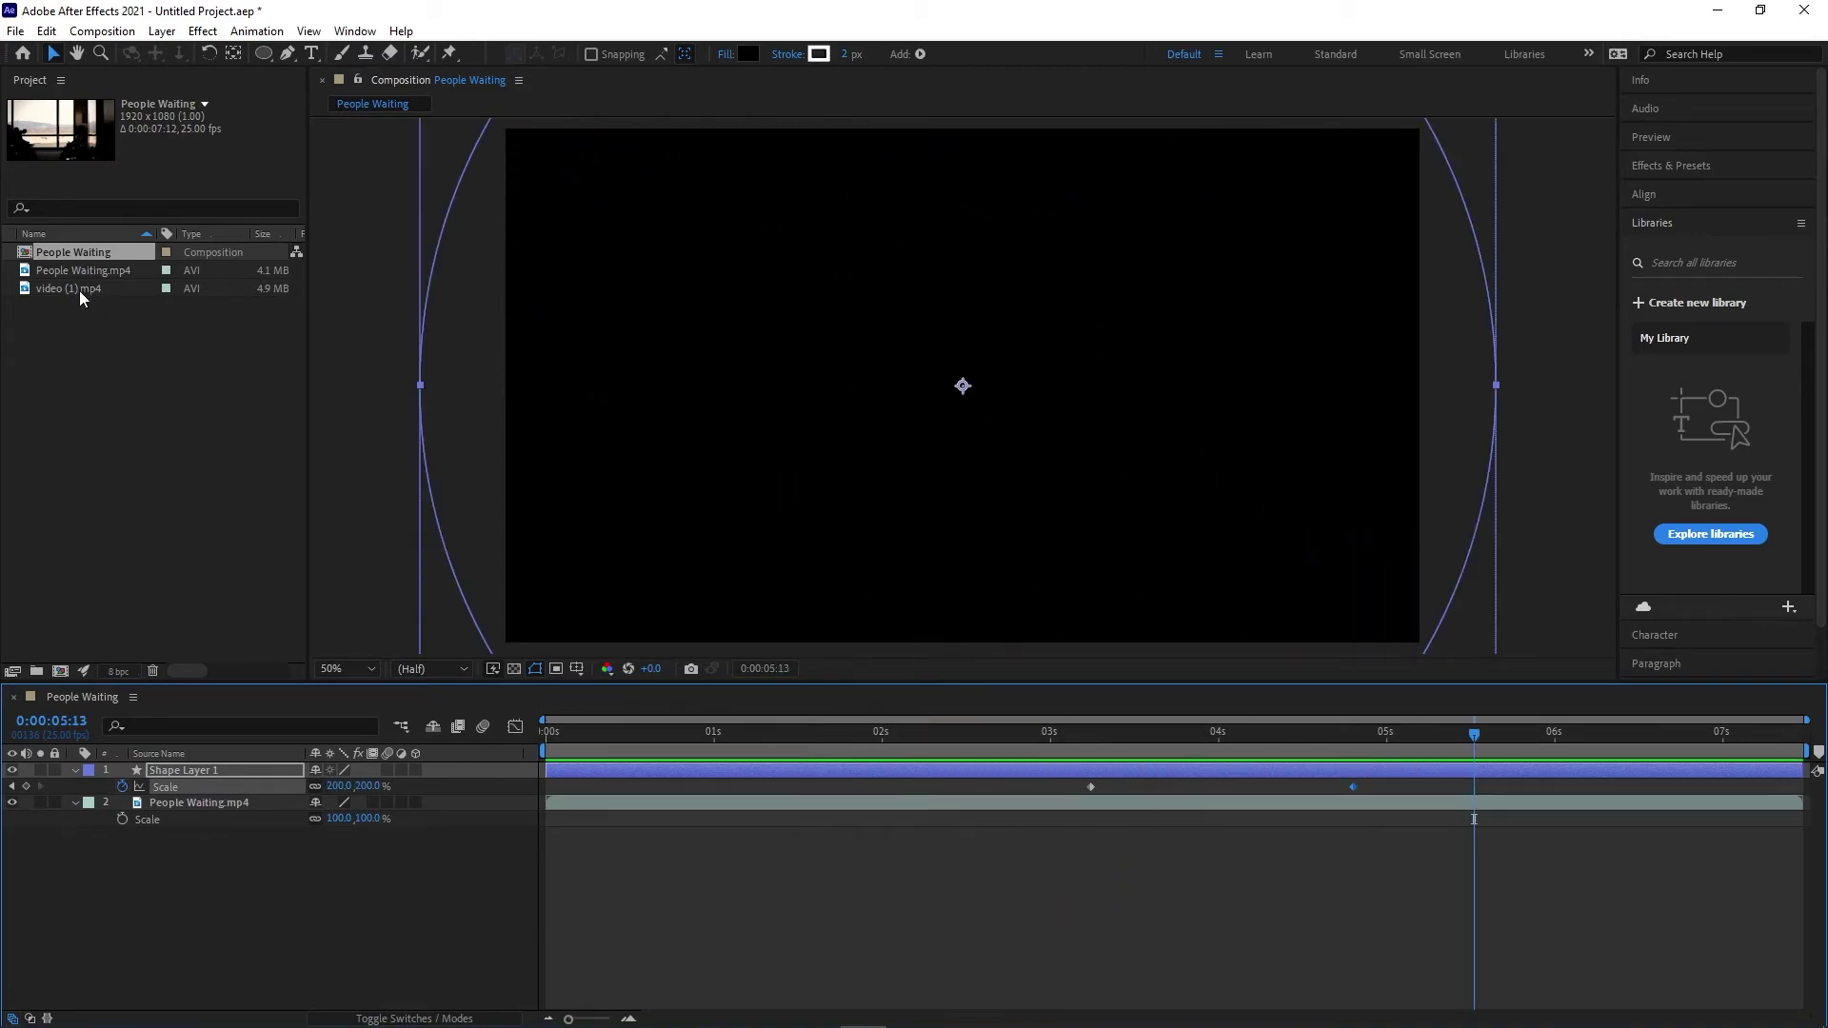
- Add video (1).mp4 below Shape Layer 1 and set its track matte to Alpha Matte "Shape Layer 1"
{"action": "left_click_drag", "start_coordinate": [71, 288], "coordinate": [226, 796]}
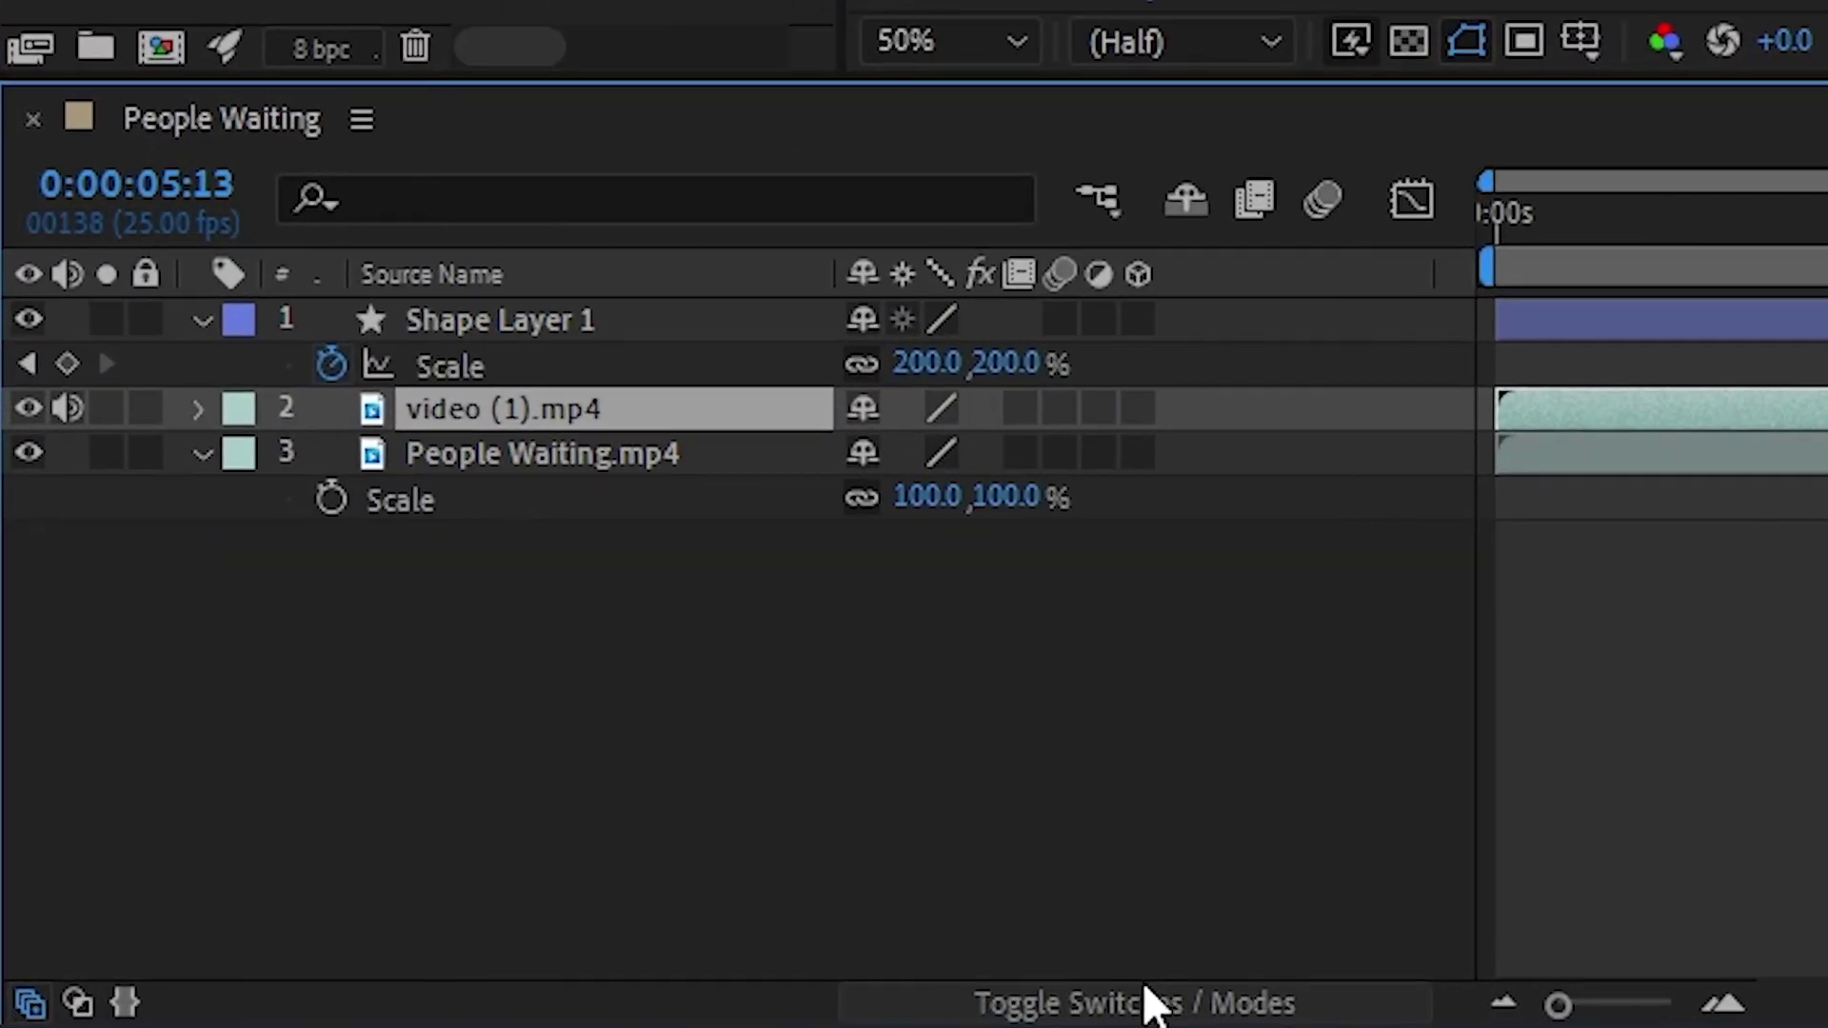
{"action": "left_click", "coordinate": [417, 1018]}
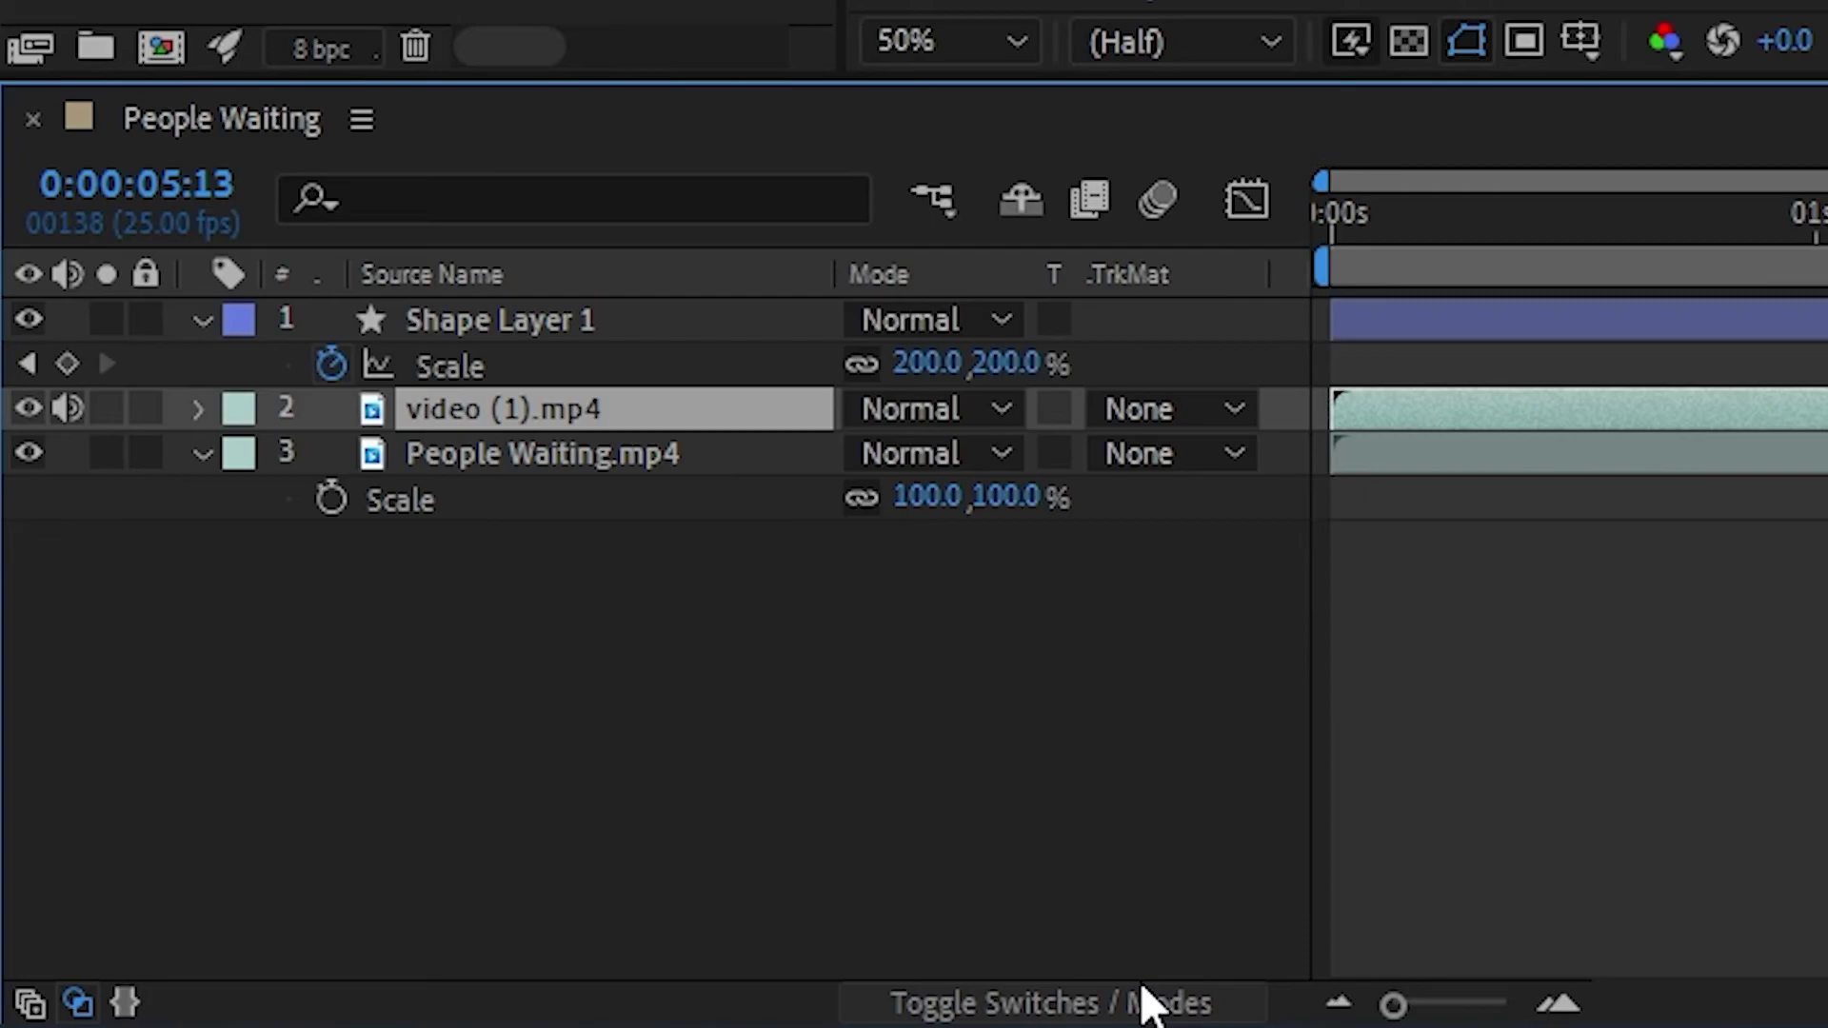
{"action": "left_click", "coordinate": [1209, 412]}
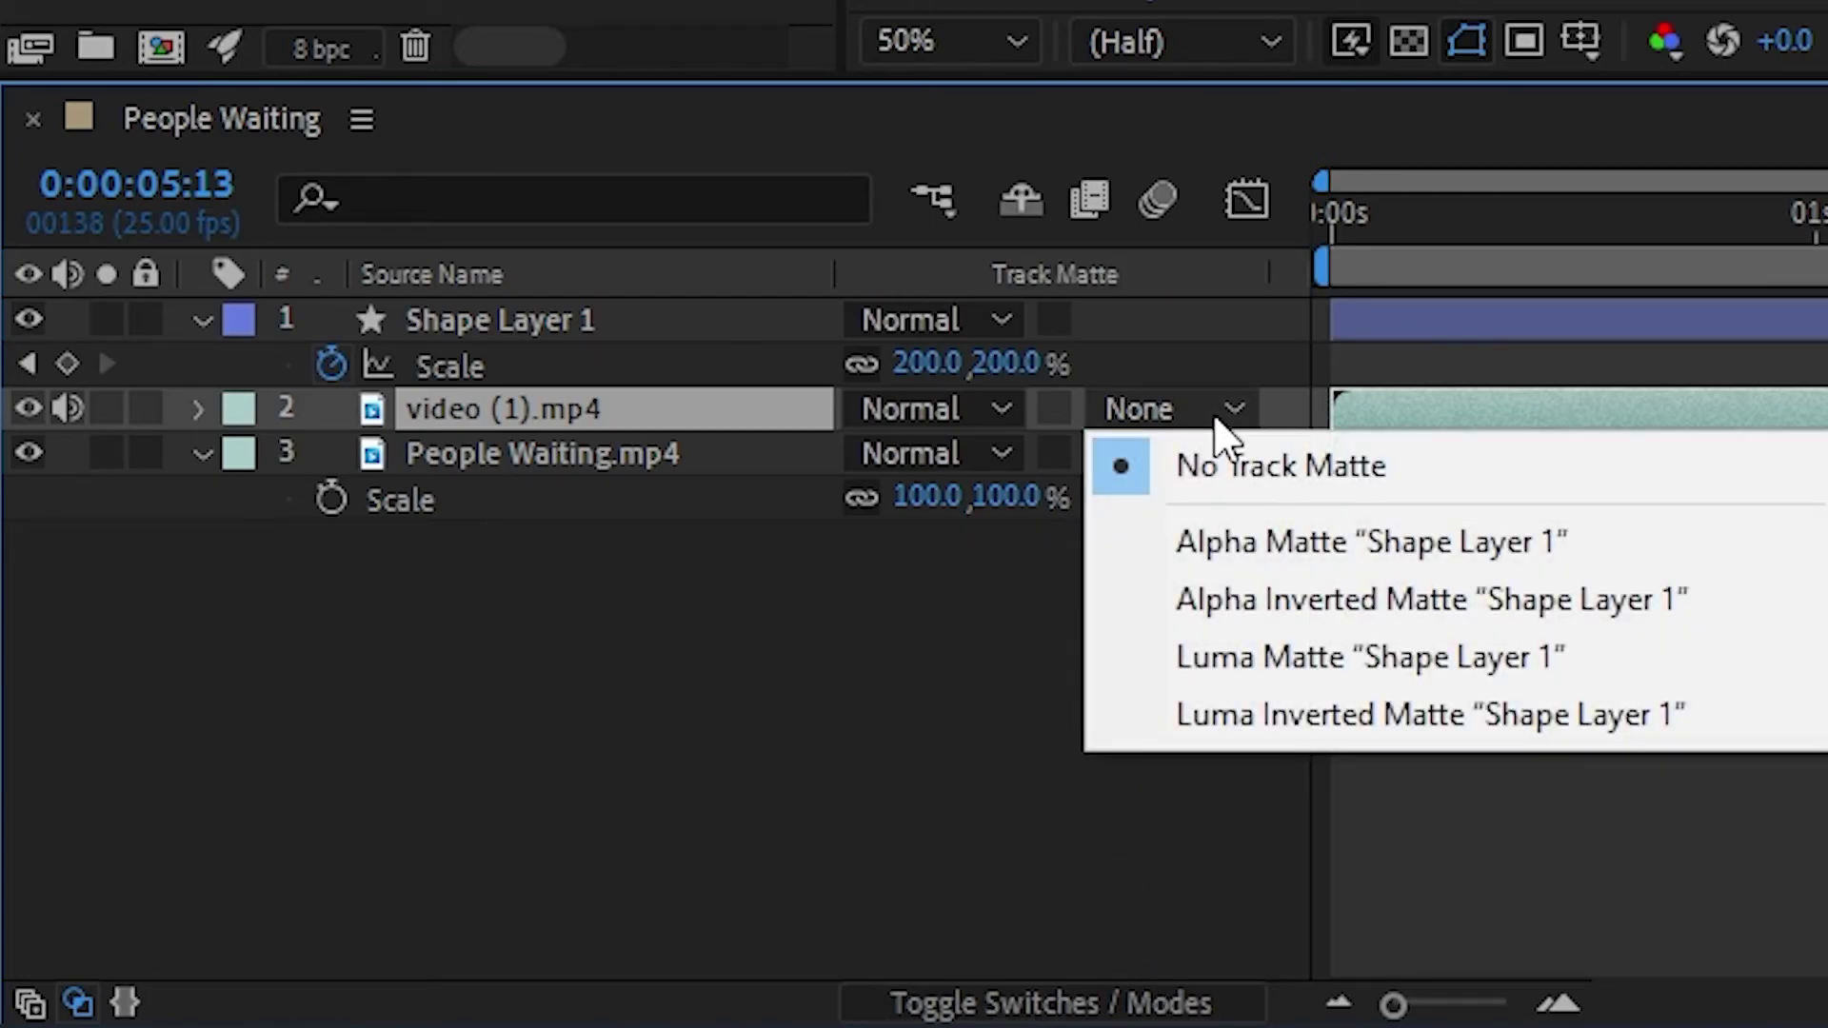
{"action": "left_click", "coordinate": [1284, 538]}
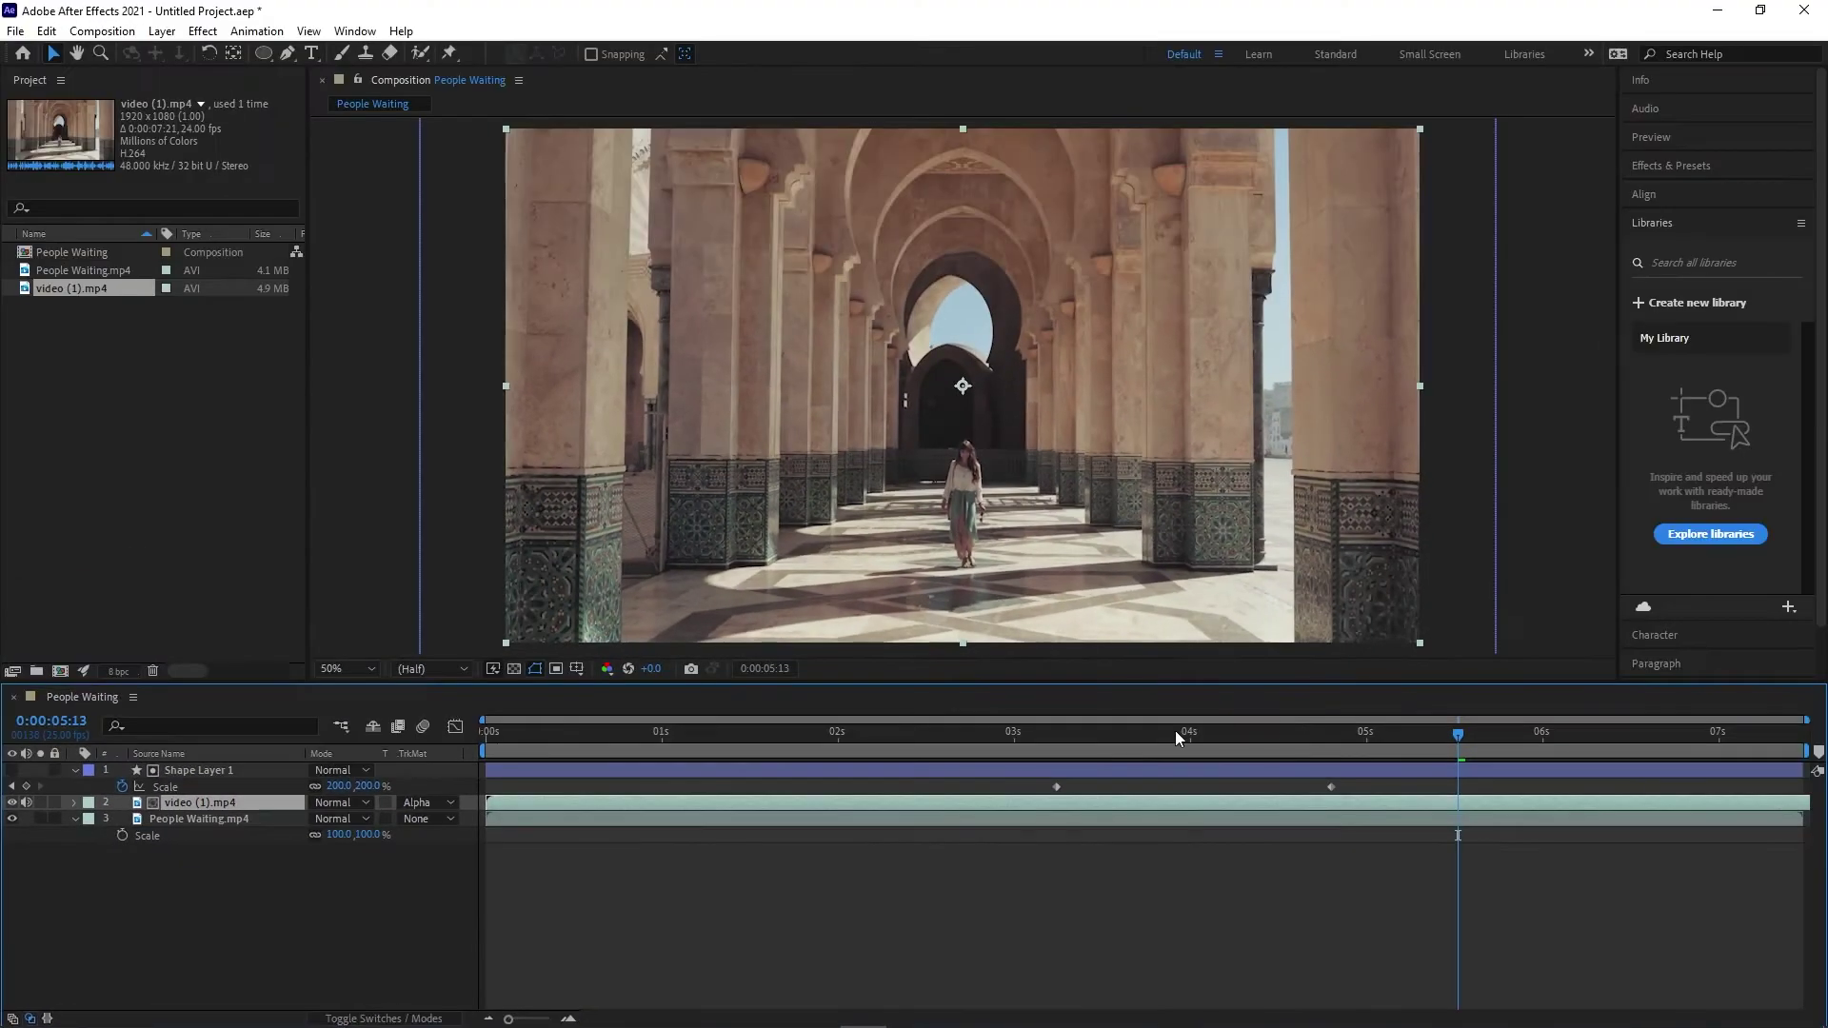
{"action": "left_click", "coordinate": [768, 733]}
{"action": "key", "text": "space"}
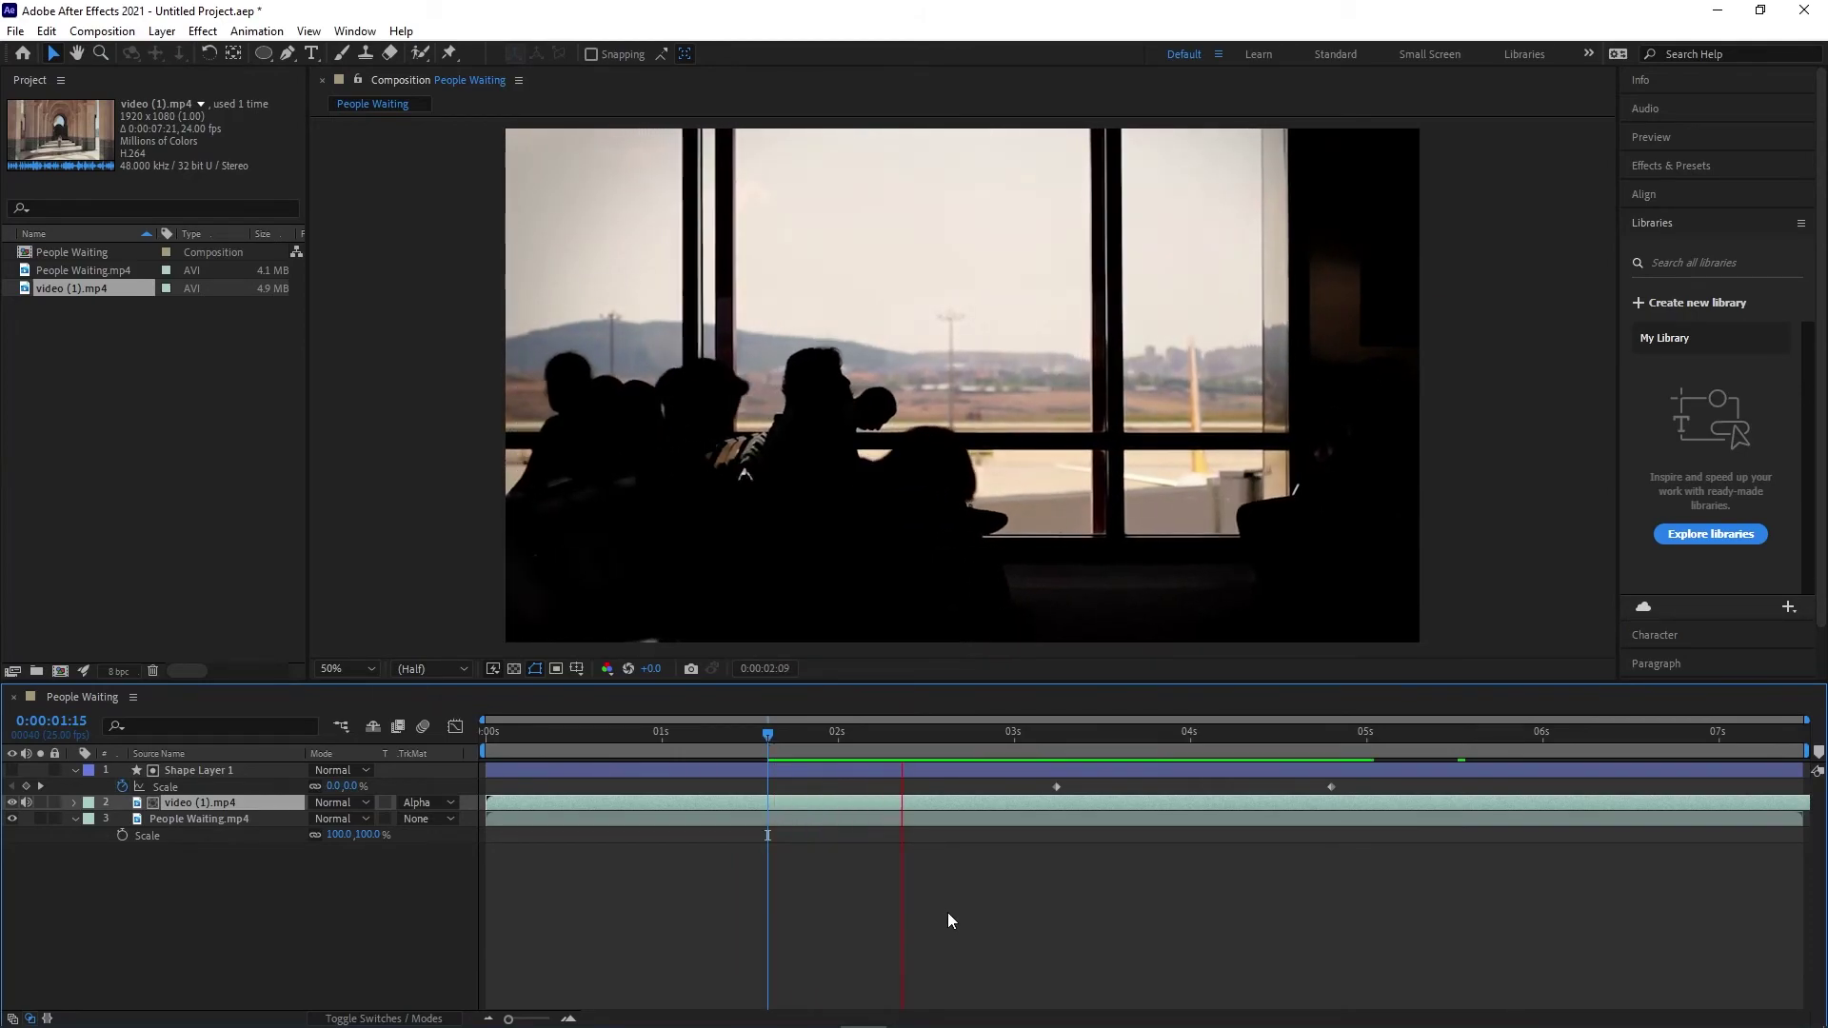